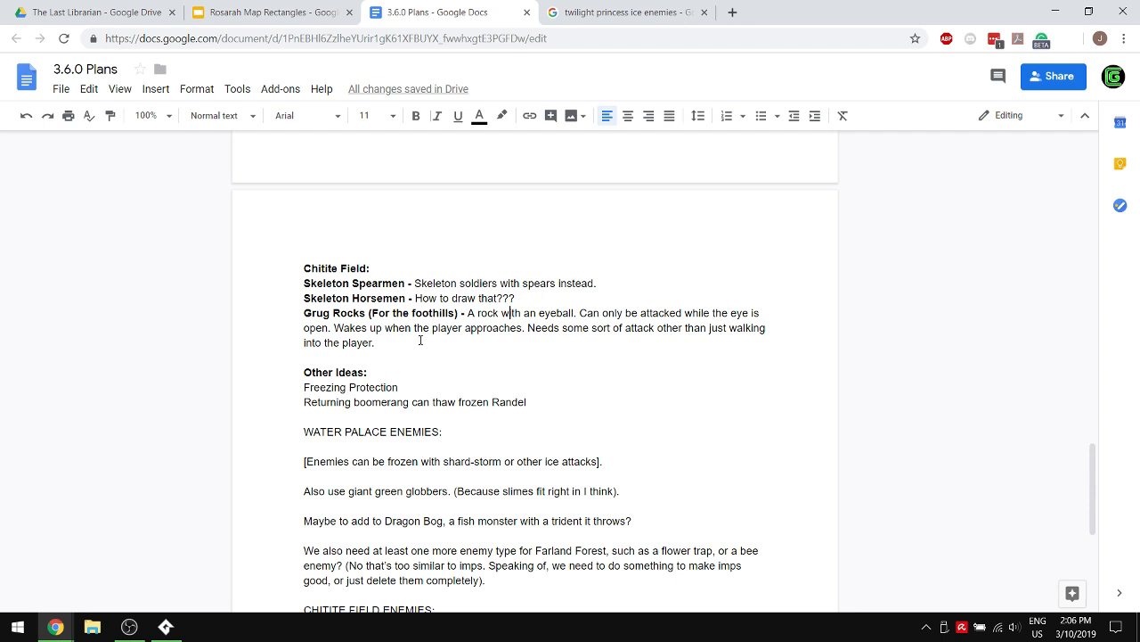
- Add the line "Undead lizards" below the returning boomerang idea in the Other Ideas section
scroll(420, 338, down, 2)
scroll(419, 339, up, 1)
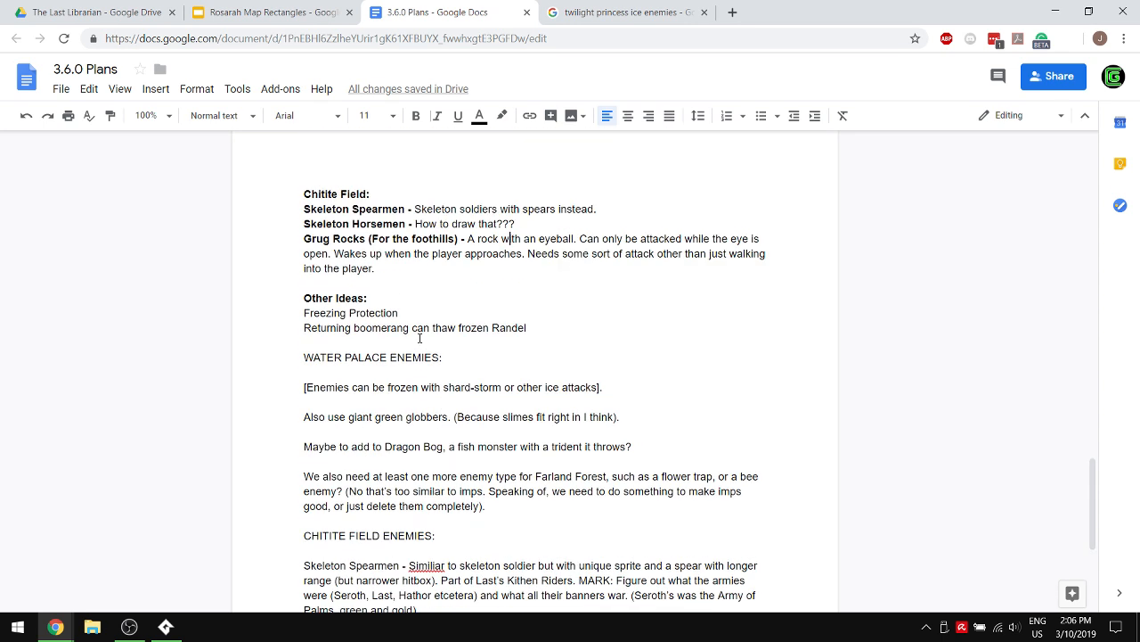
key(Return)
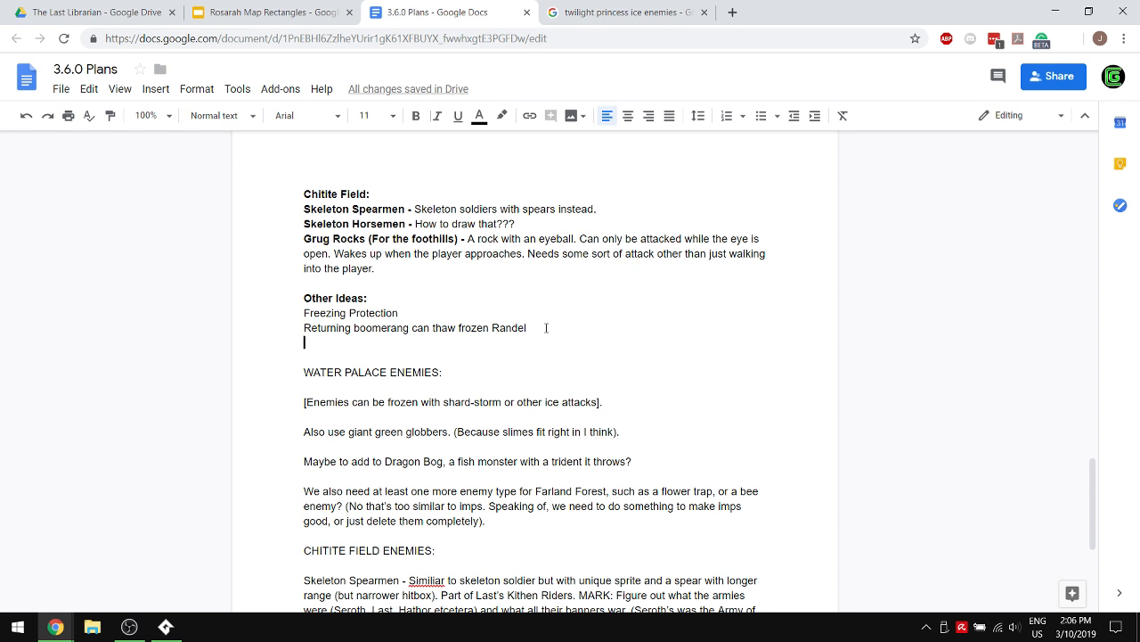
text(Undea)
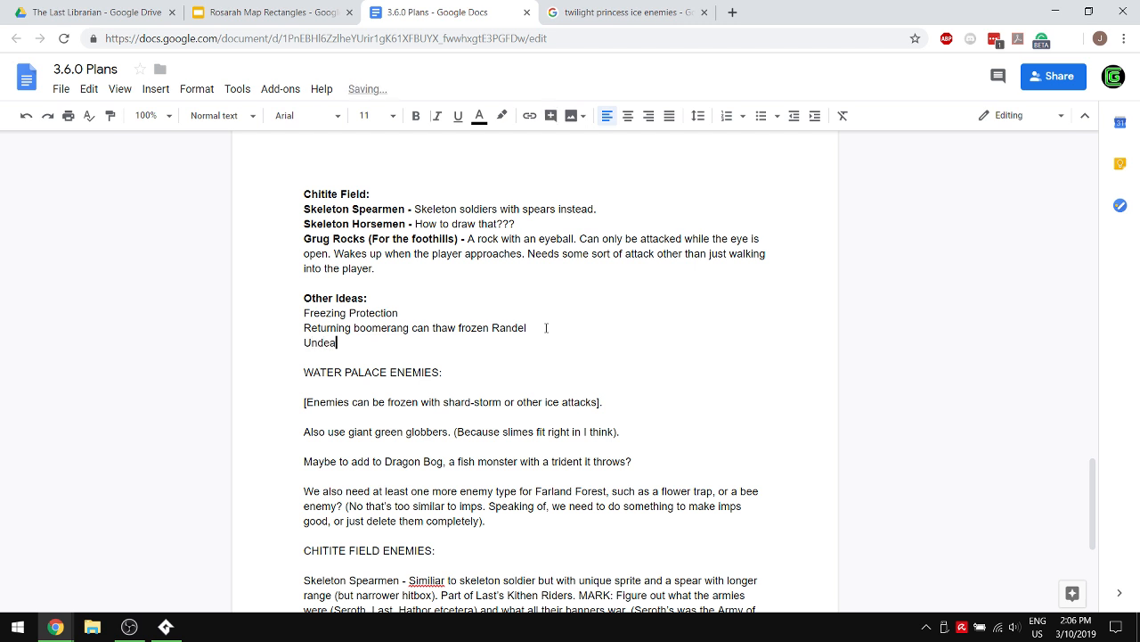
text(d lizards)
- Add a line reading "Flaming lizard varient. Salamandos." below "Undead lizards"
key(Return)
text(Flami)
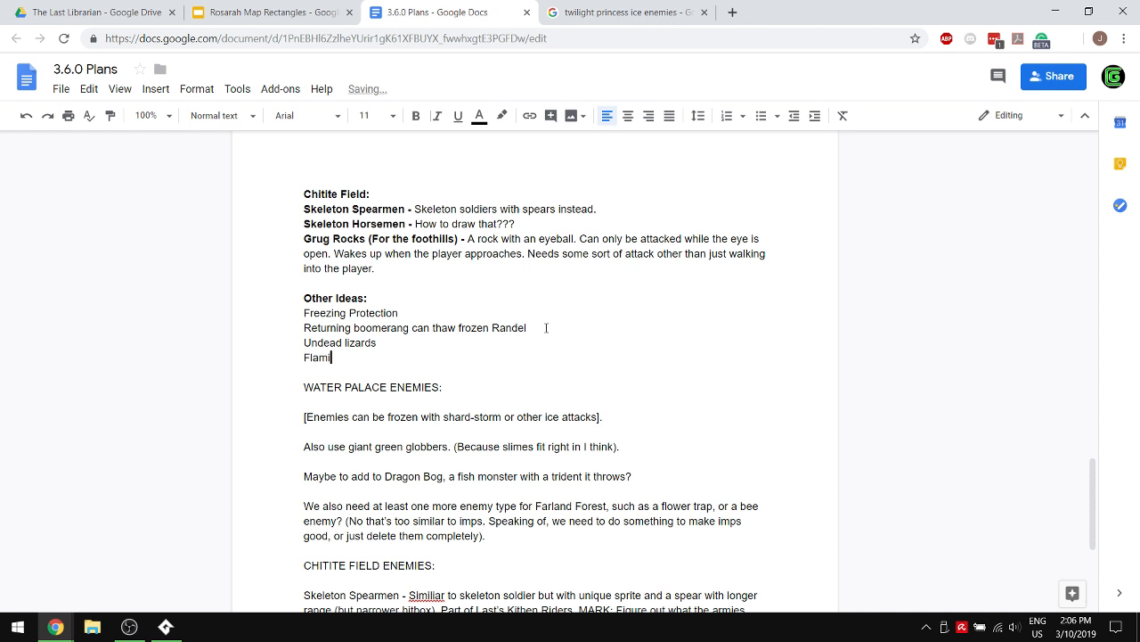
text(ng lizard variant. Sal)
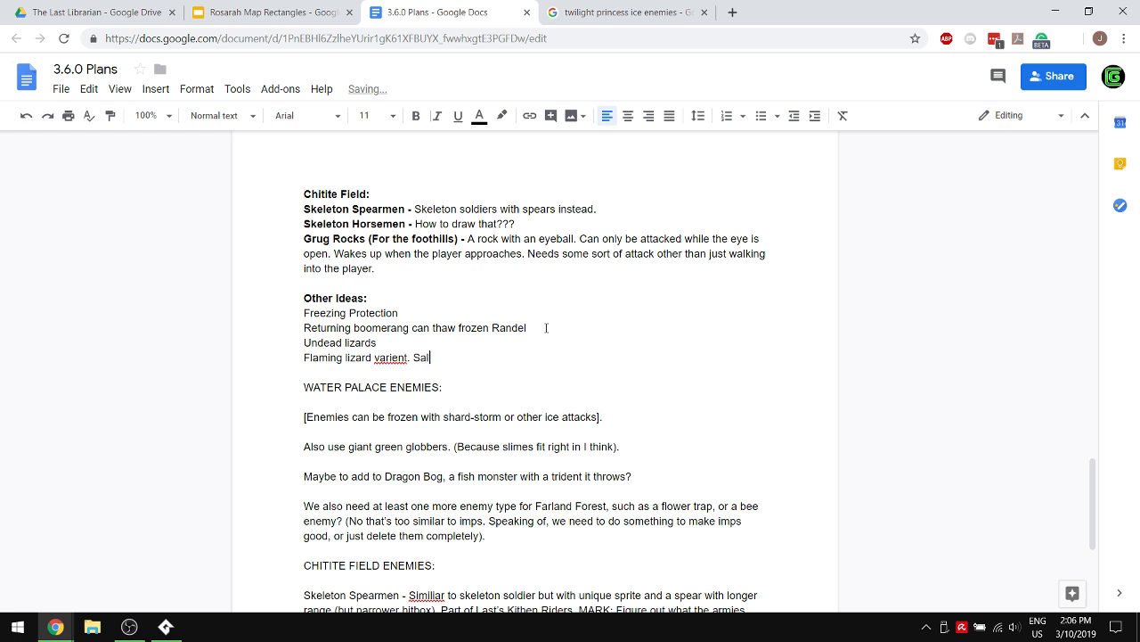
text(amandos.)
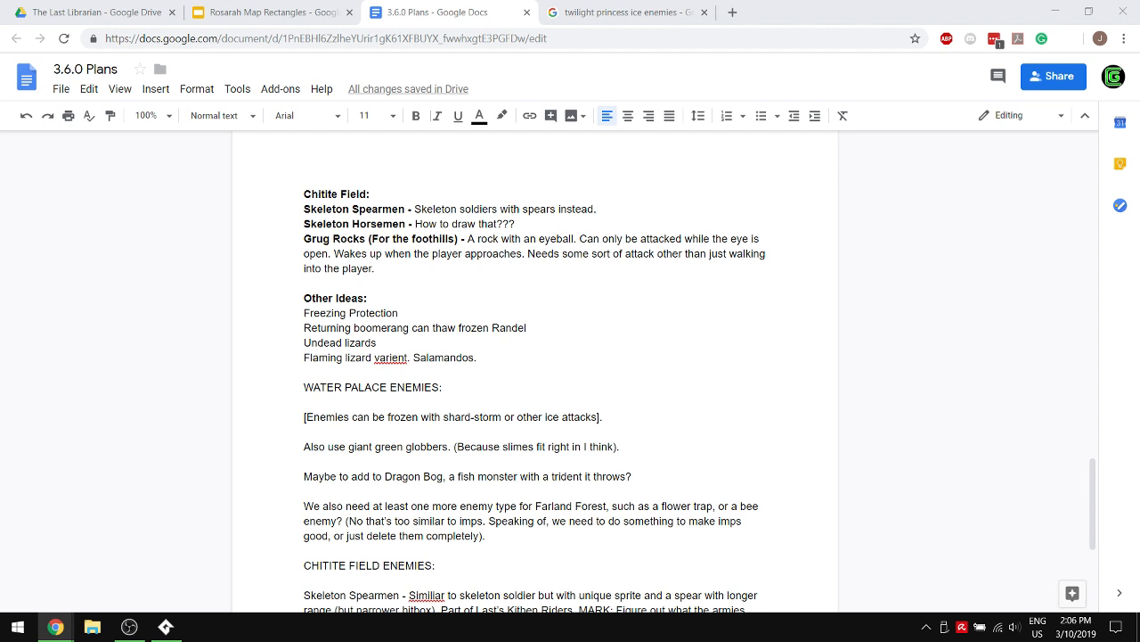
- View the Secret of Mana Salamando image in this browser window, closing the Twilight Princess ice enemies search and the image search
drag(1139, 205, 628, 7)
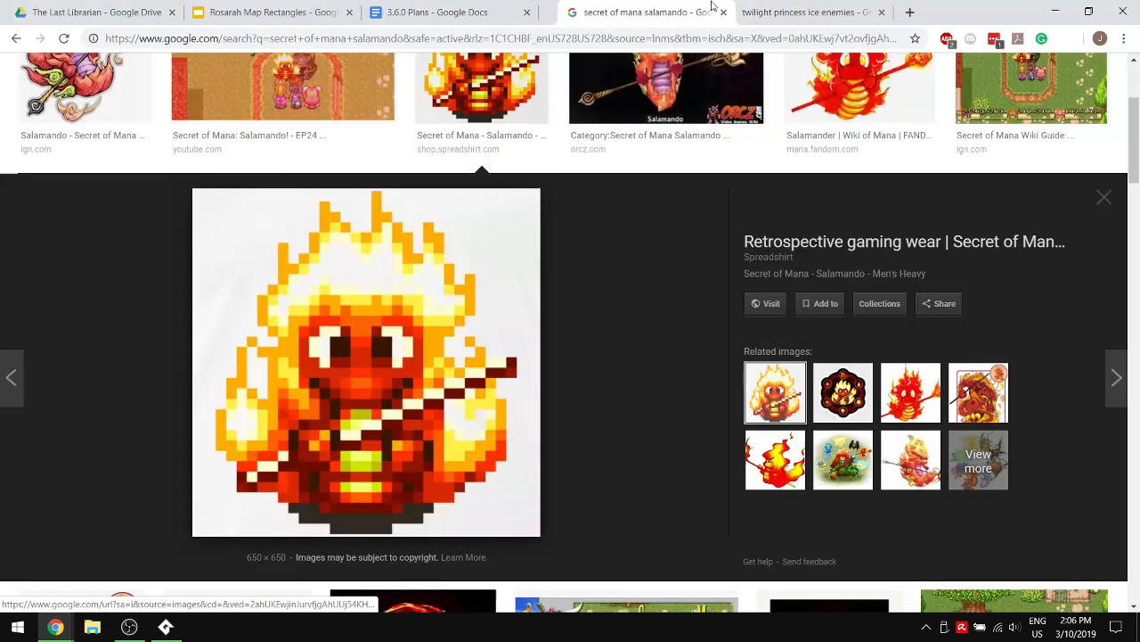
click(882, 13)
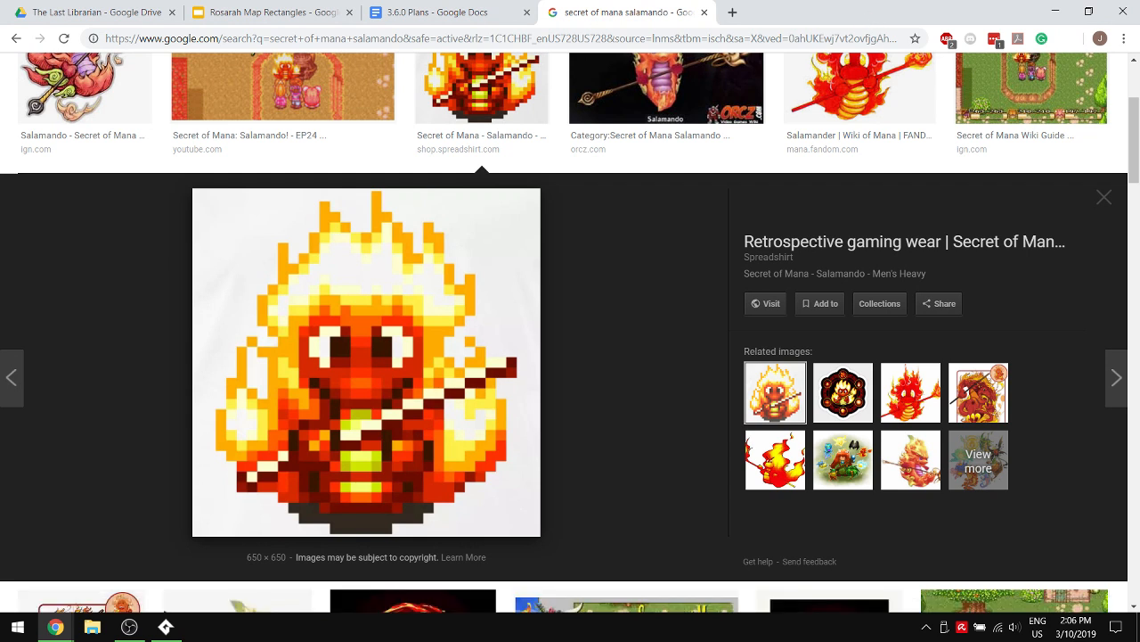
mouse_move(55, 626)
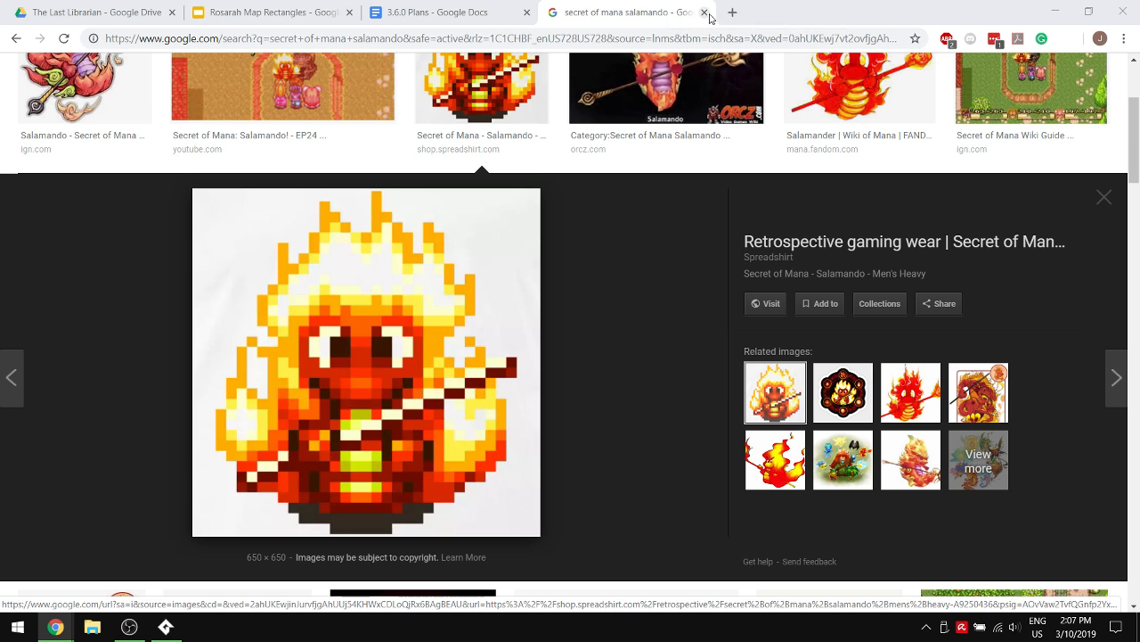
click(705, 13)
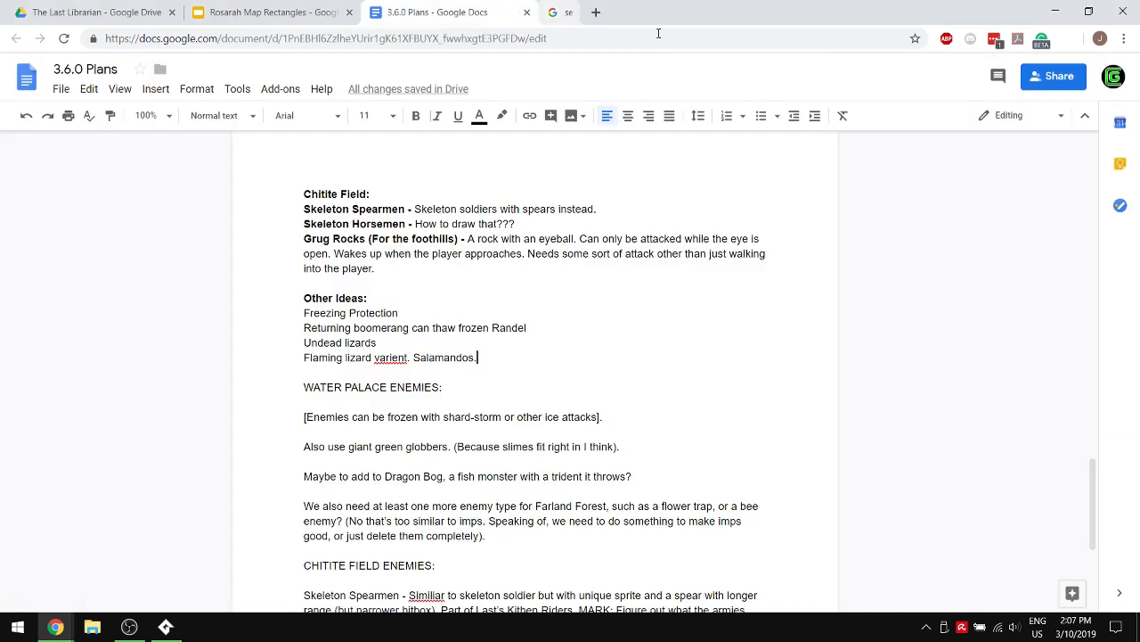
- Correct the misspelled word in the flaming lizard line to "variant"
right_click(395, 359)
click(446, 134)
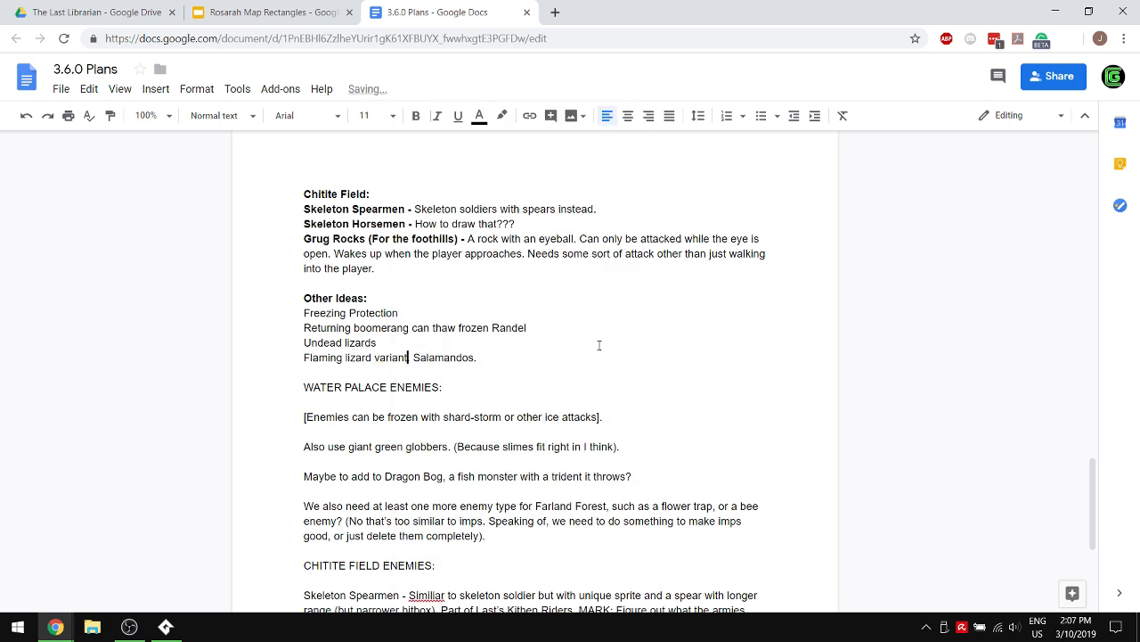
click(504, 356)
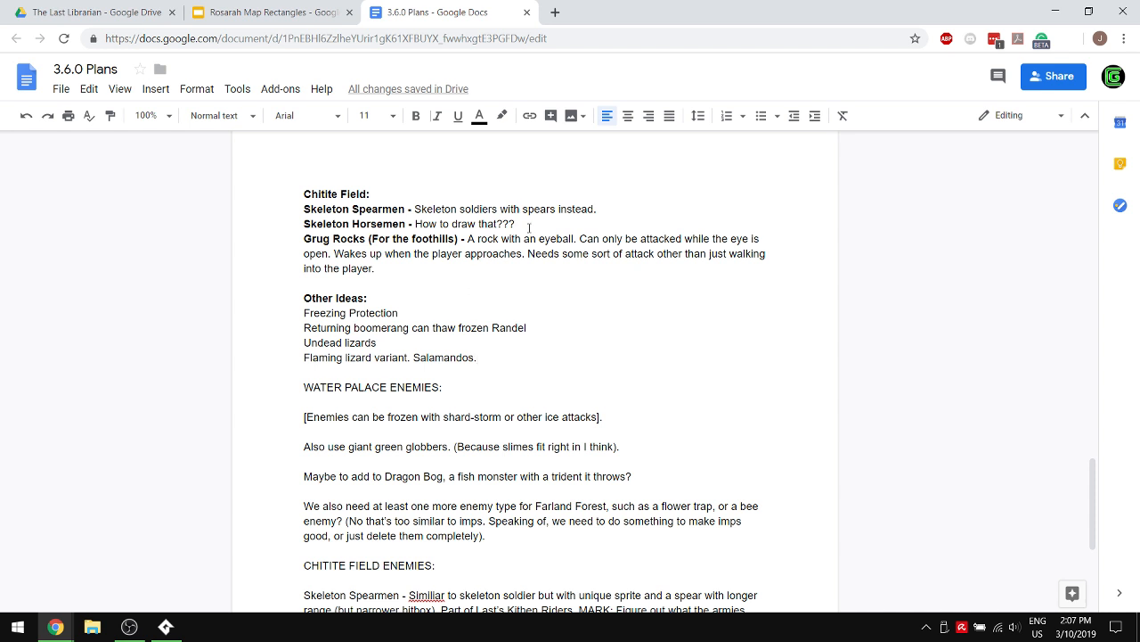
- Delete the Skeleton Horsemen entry and its empty line from the Chitite Field section
drag(522, 211, 304, 211)
drag(603, 221, 209, 224)
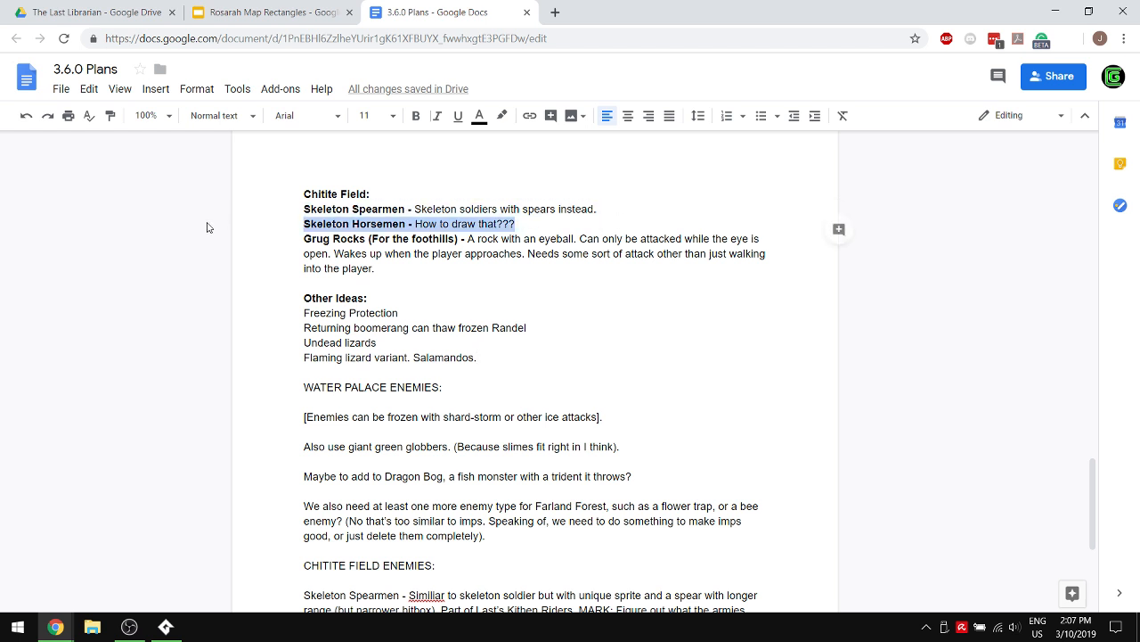
key(BackSpace)
key(BackSpace)
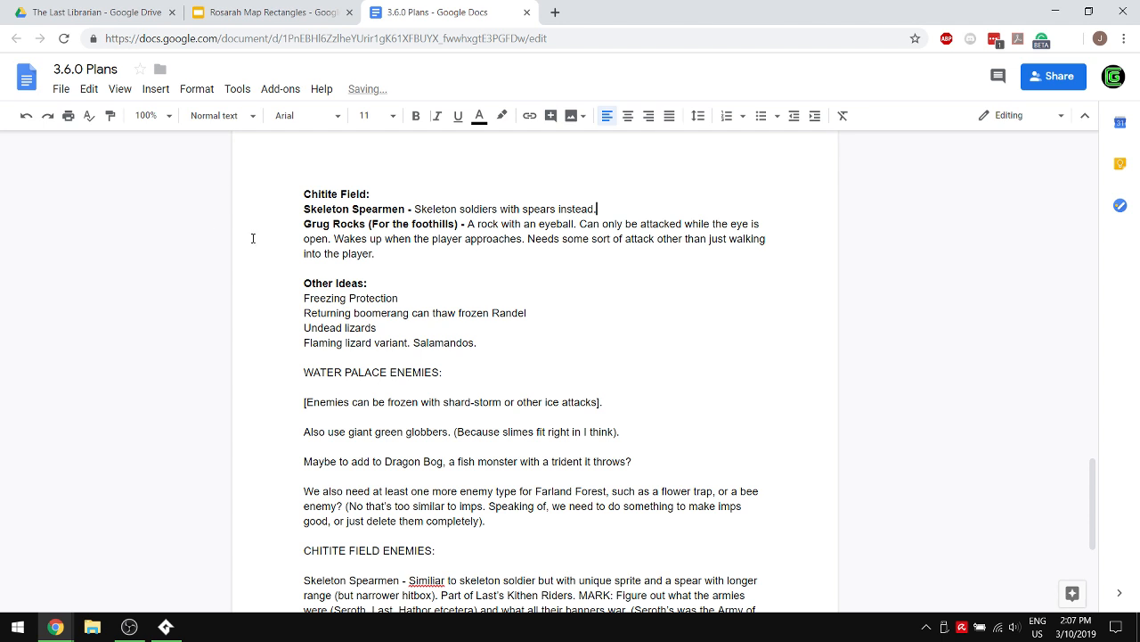
- Write "Something to do with flowers." under the Farland Forest heading
scroll(580, 207, up, 3)
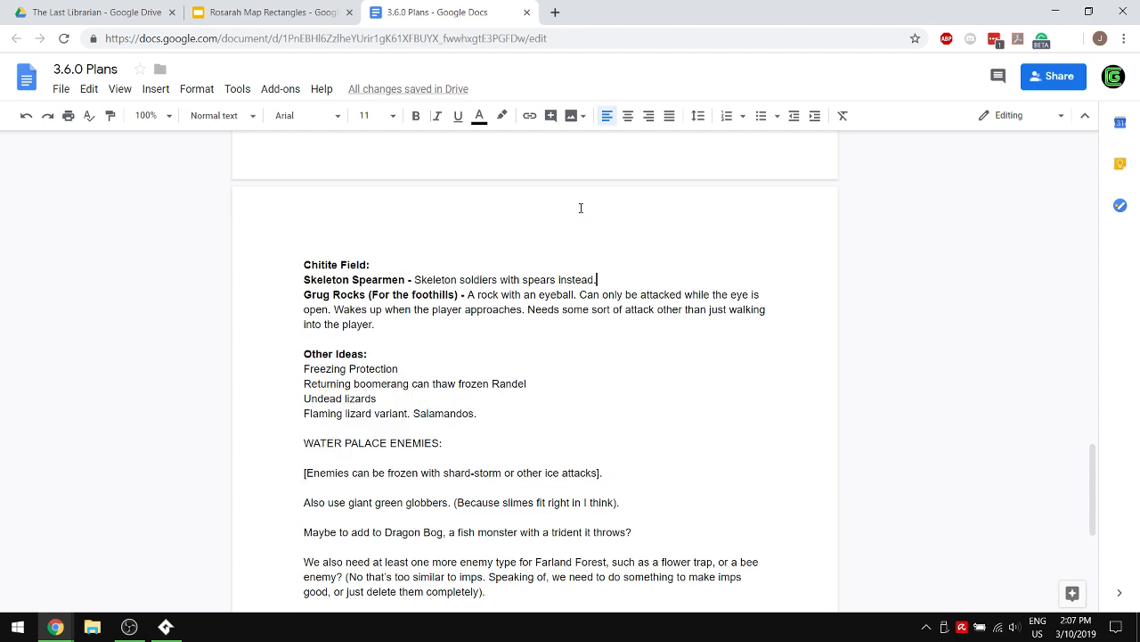
scroll(580, 207, up, 1)
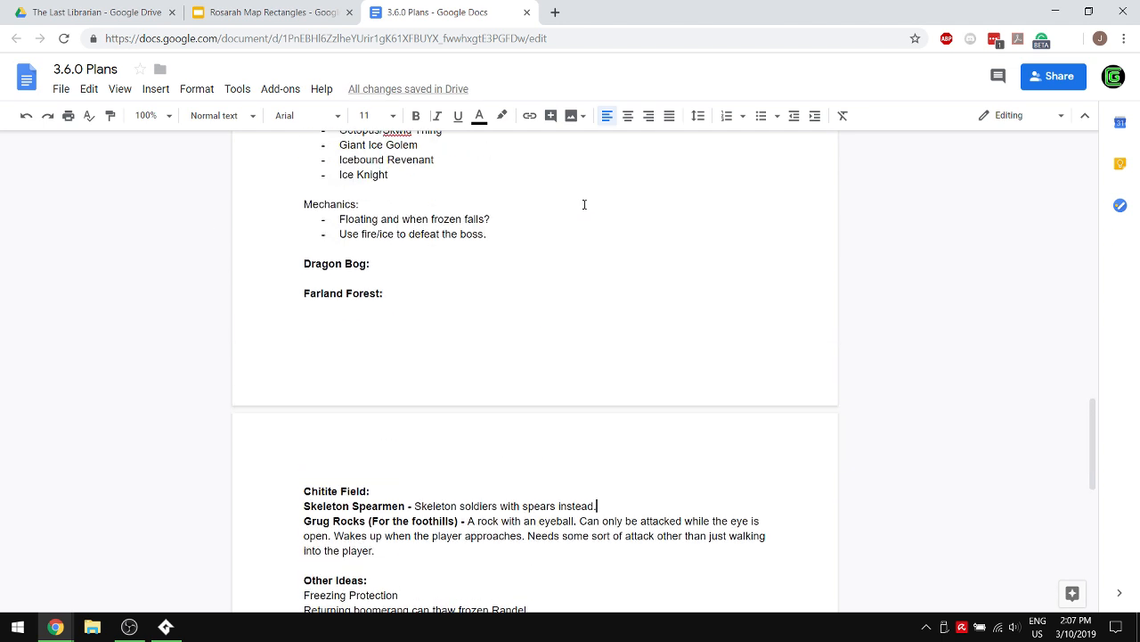
scroll(584, 204, up, 2)
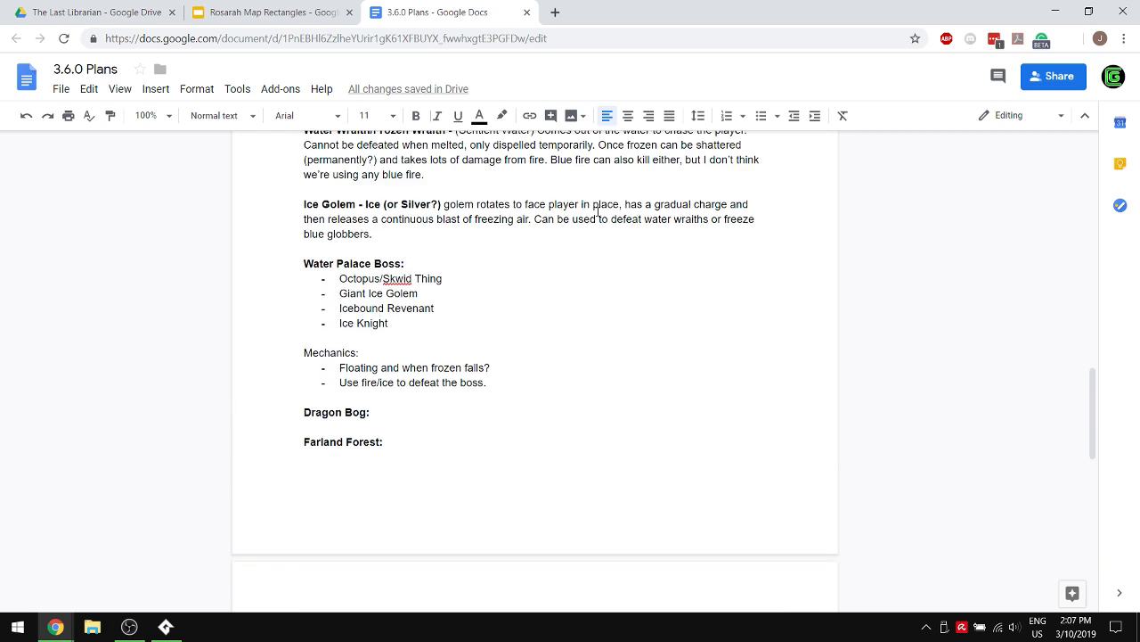
scroll(591, 239, up, 2)
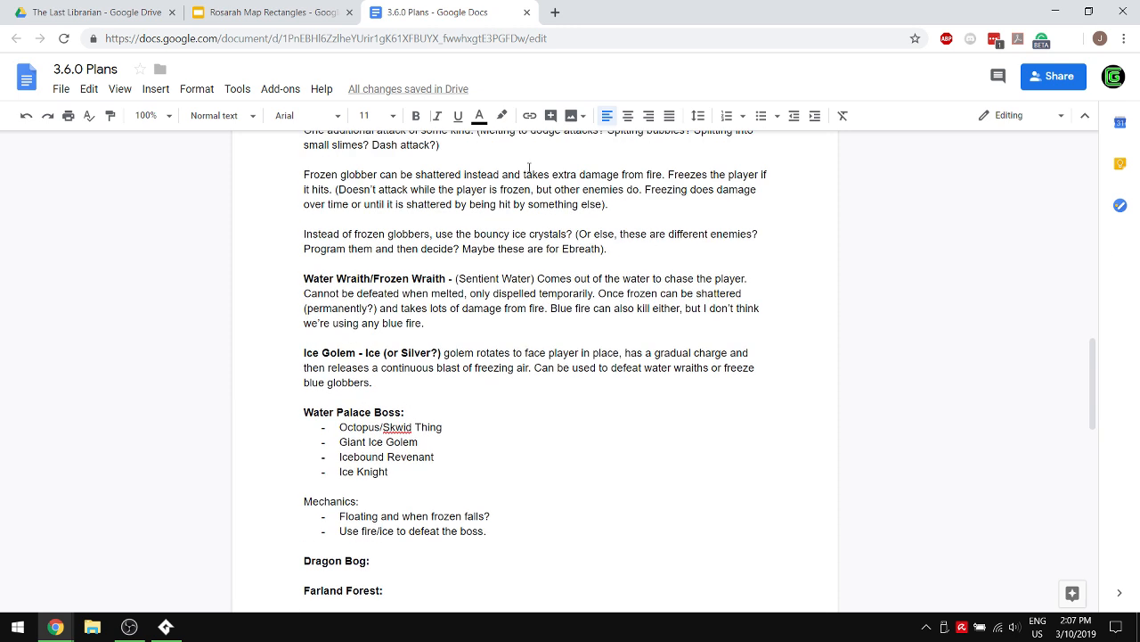
scroll(560, 250, down, 2)
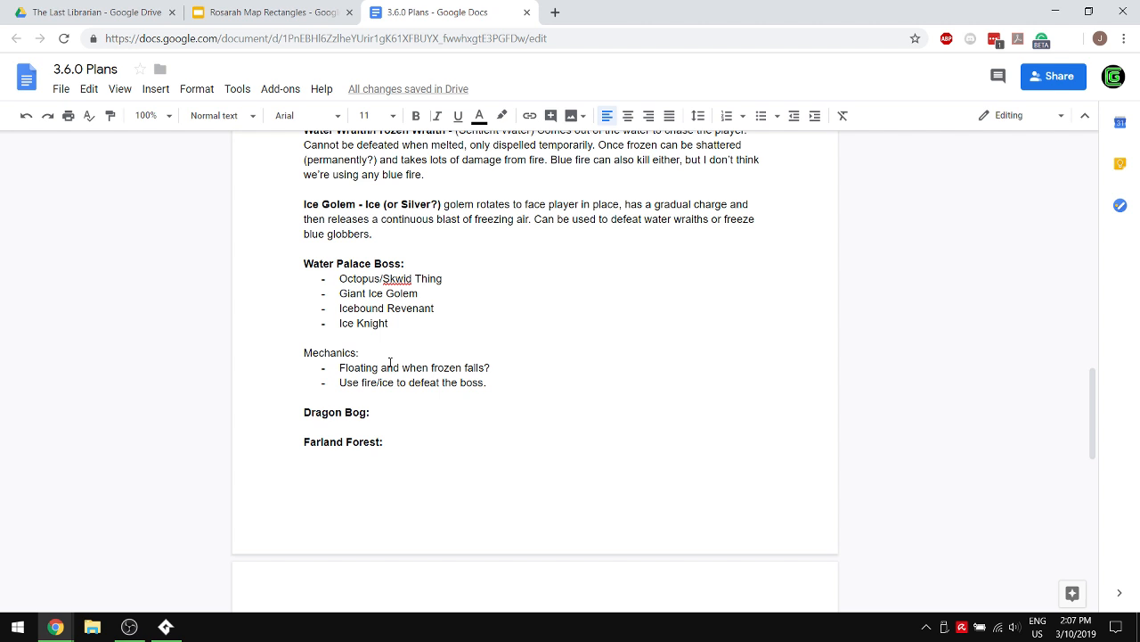
click(385, 460)
text(Somethi)
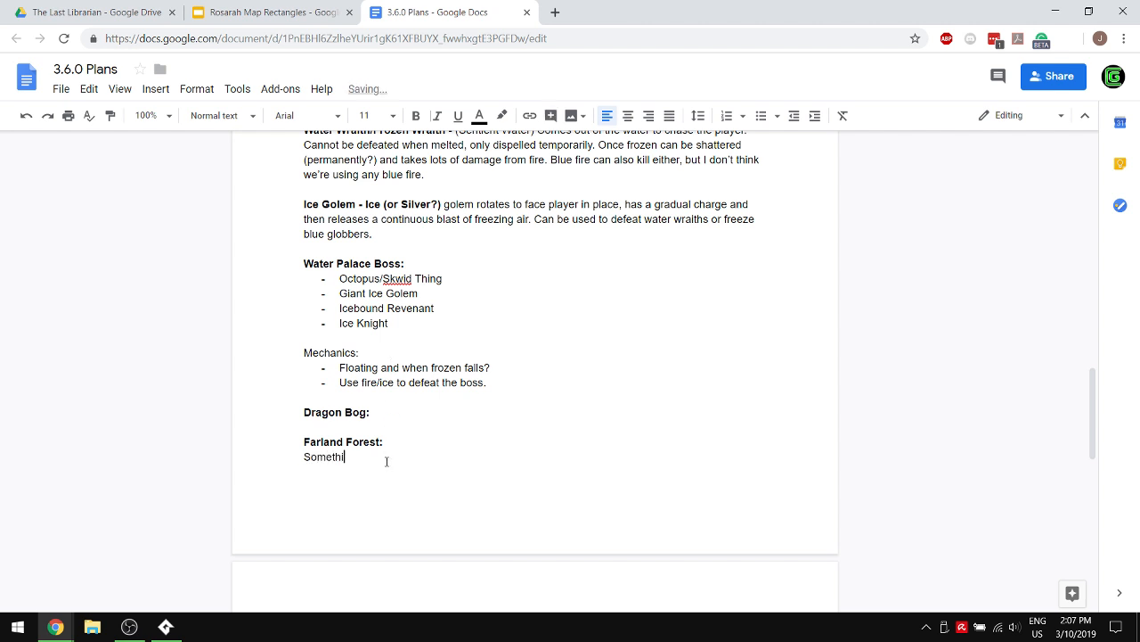
text(ng to dow ith)
key(BackSpace)
key(BackSpace)
key(BackSpace)
key(BackSpace)
key(BackSpace)
text(with flowers.)
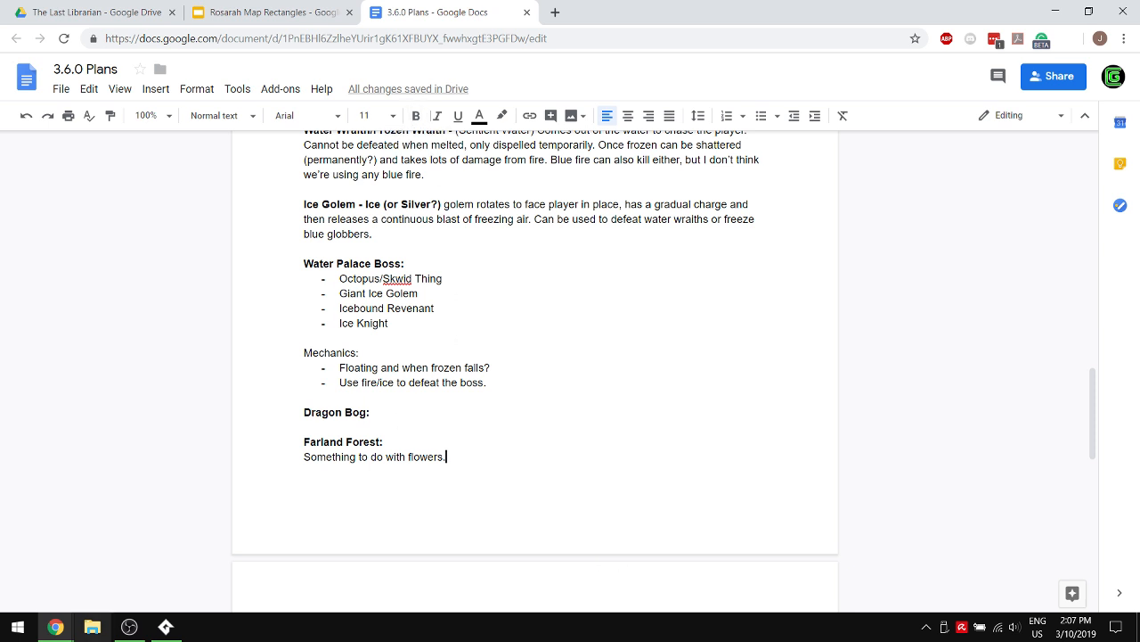
- Add a dashed bullet "Regular spider." under the Dragon Bog heading, leaving an empty line before Farland Forest
click(55, 627)
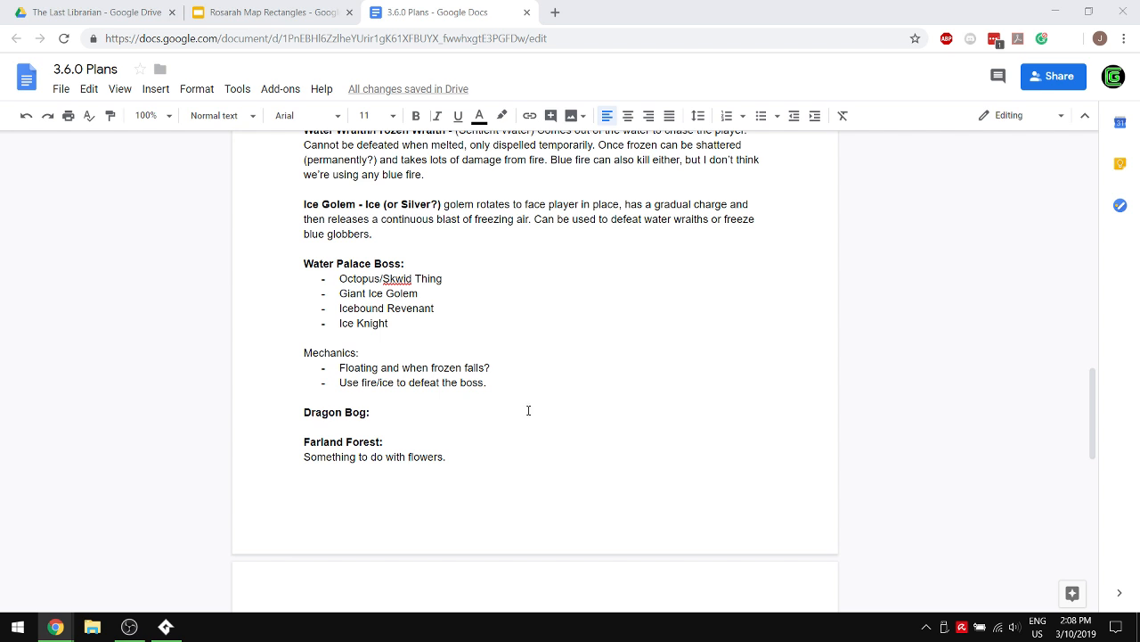
click(405, 429)
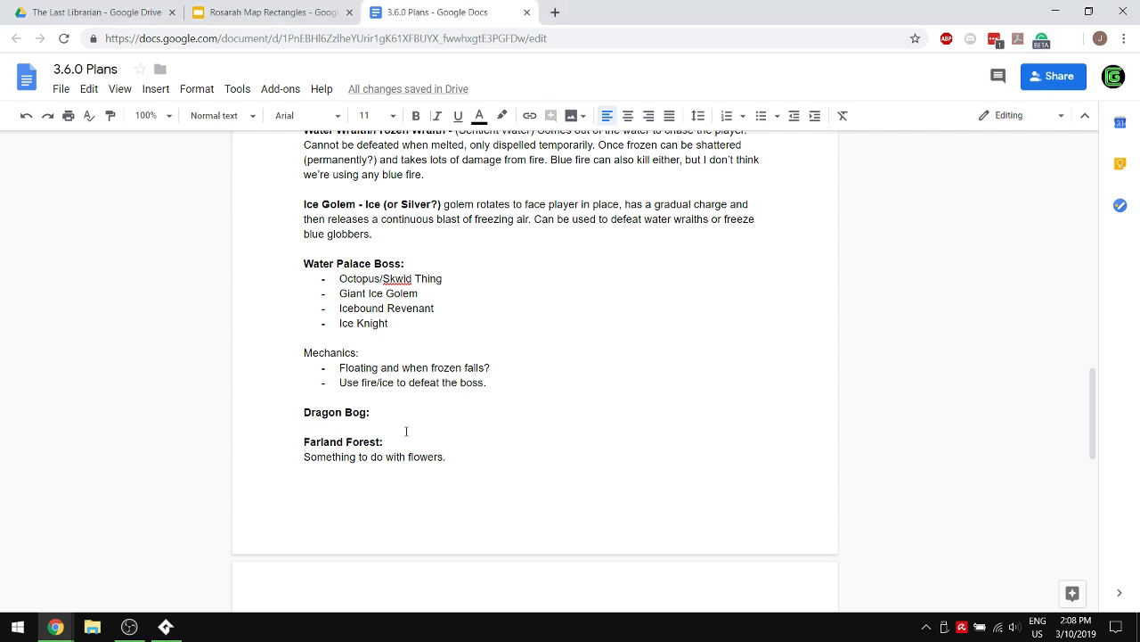
text(- )
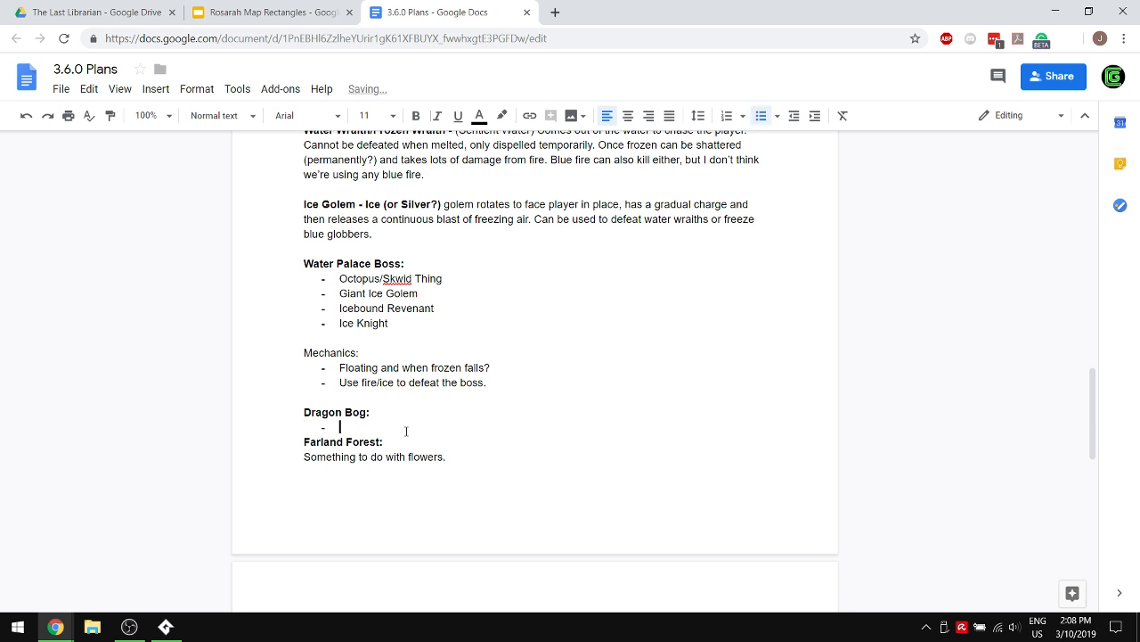
text(Regular spider.)
key(Return)
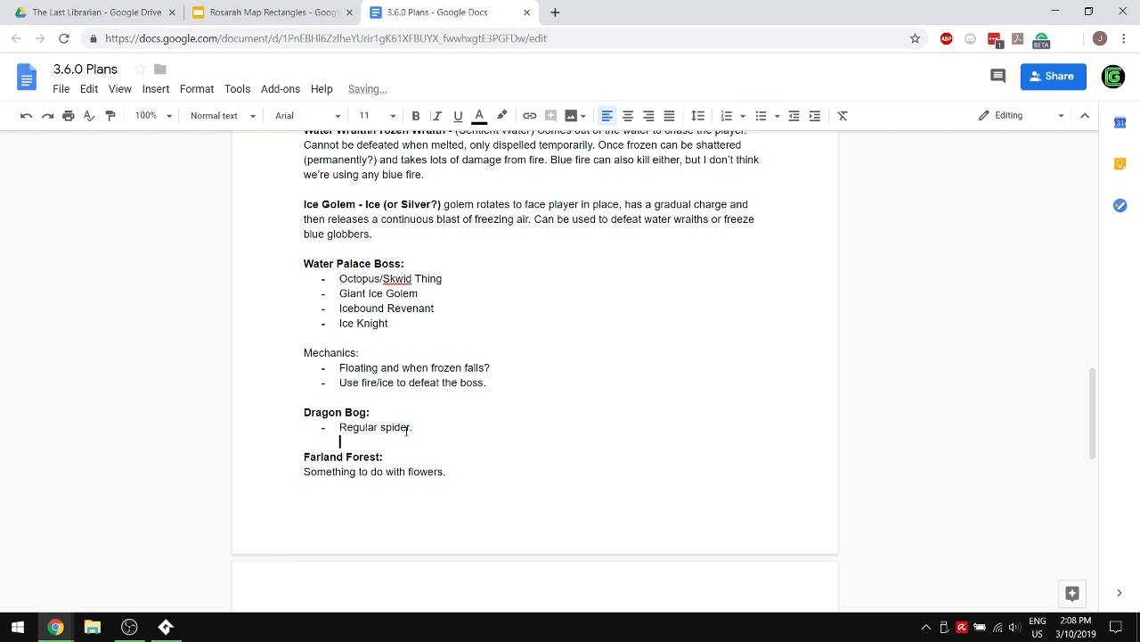
key(Return)
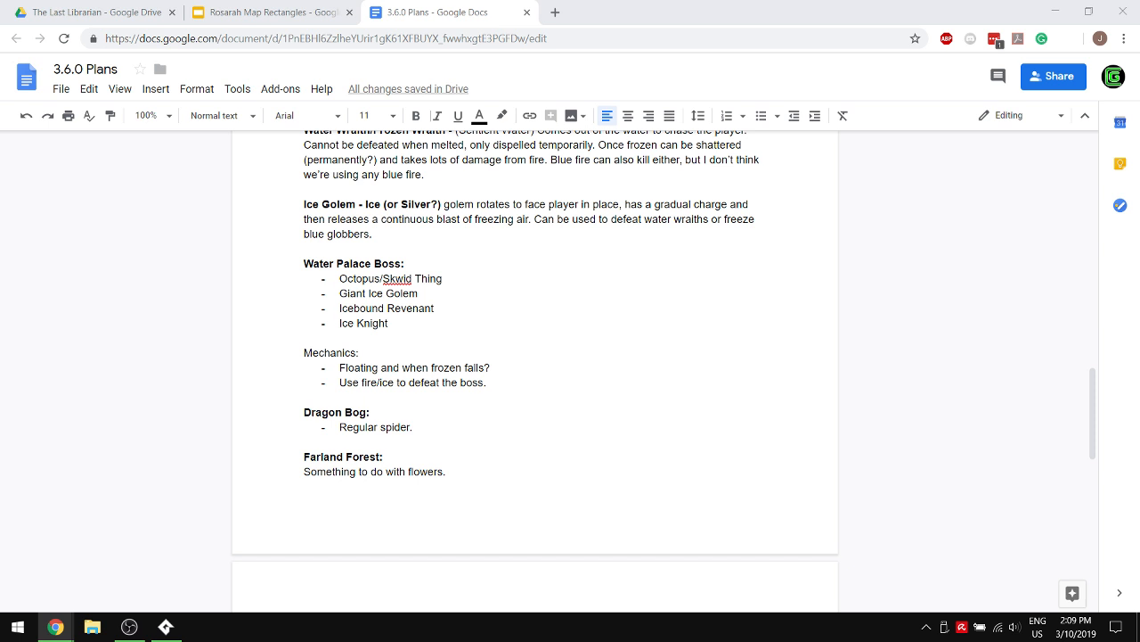
- Bring the Secret of Mana fork image search into this window and add a "Fork Fish Monster." bullet under Dragon Bog in the plans document
drag(1139, 234, 610, 15)
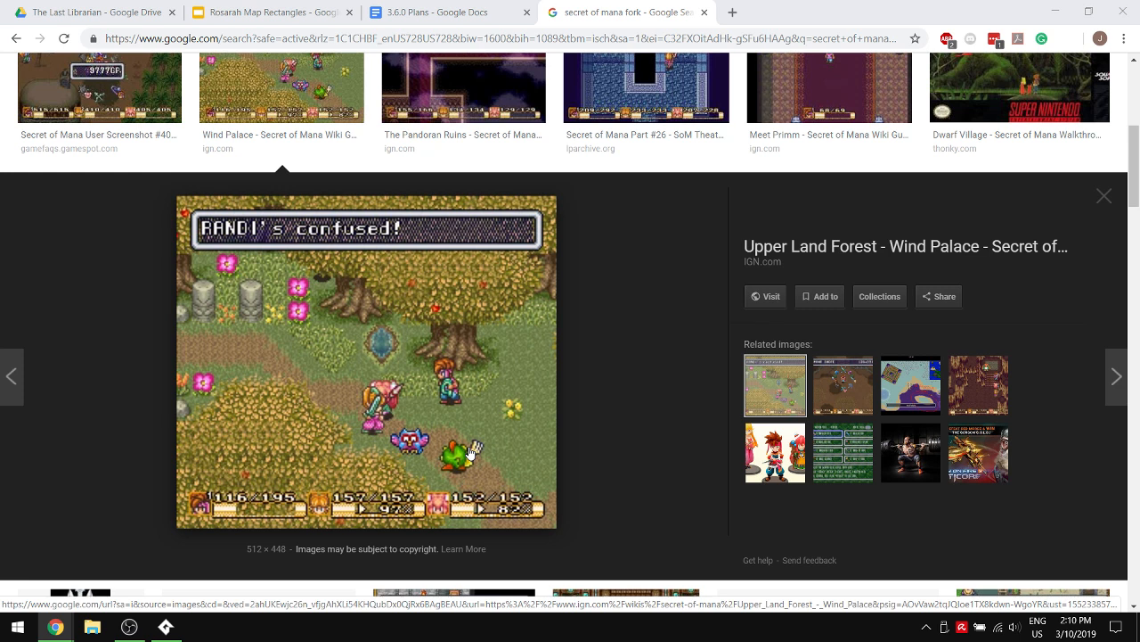
click(412, 12)
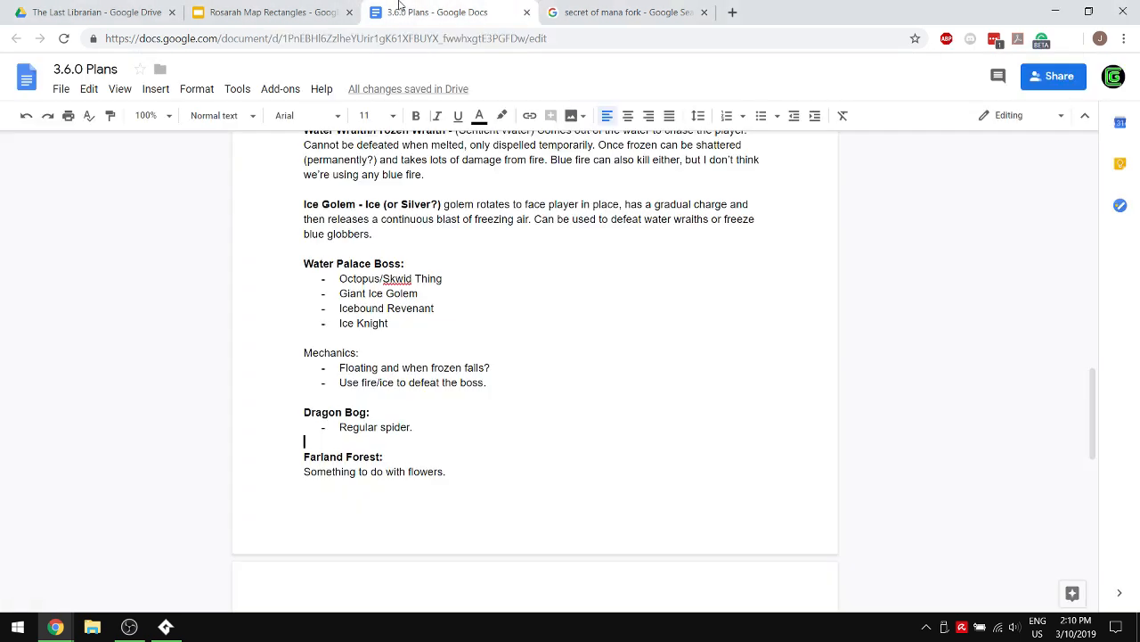
click(418, 426)
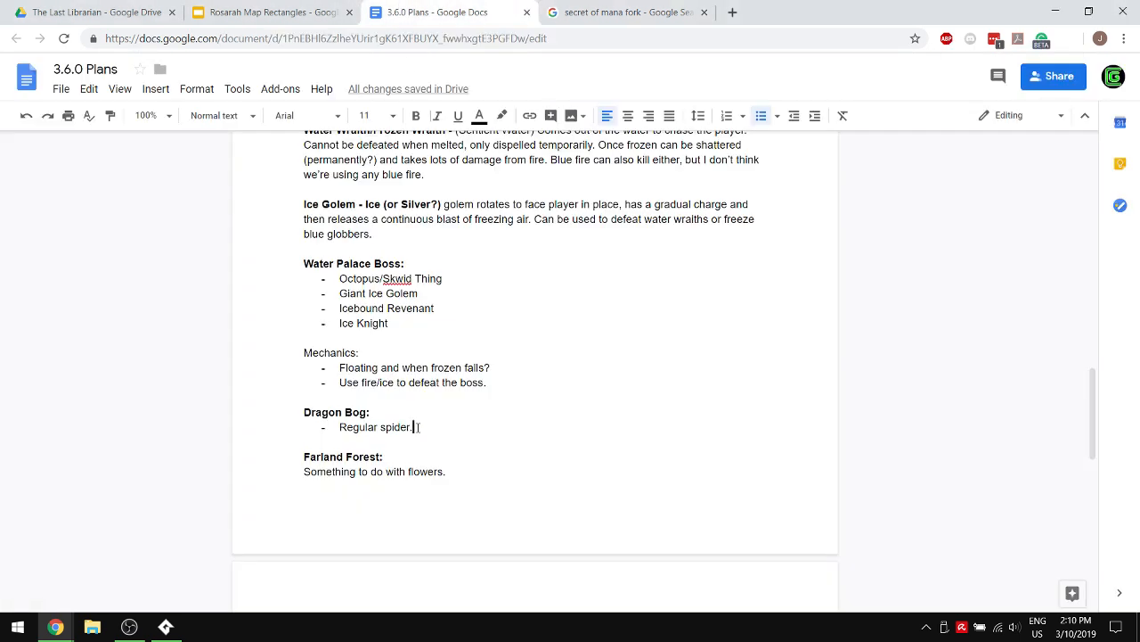
key(Return)
text(Fork F)
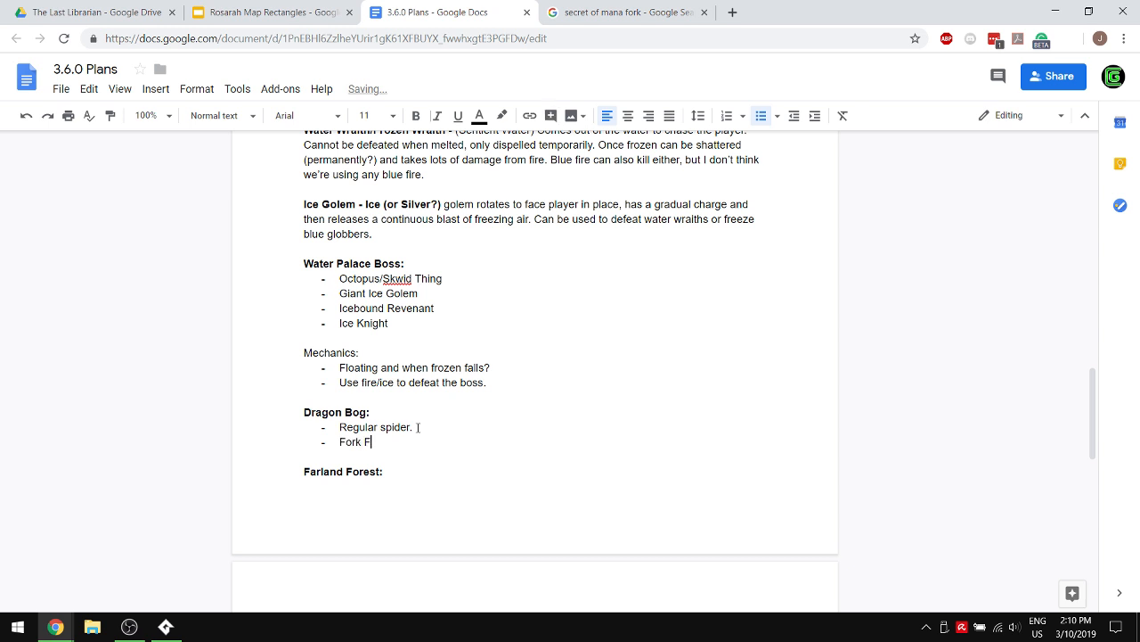
text(ish Monster.)
- Insert an empty line before the Farland Forest heading to move it onto the next page with its text
scroll(377, 369, down, 2)
key(Down)
key(Down)
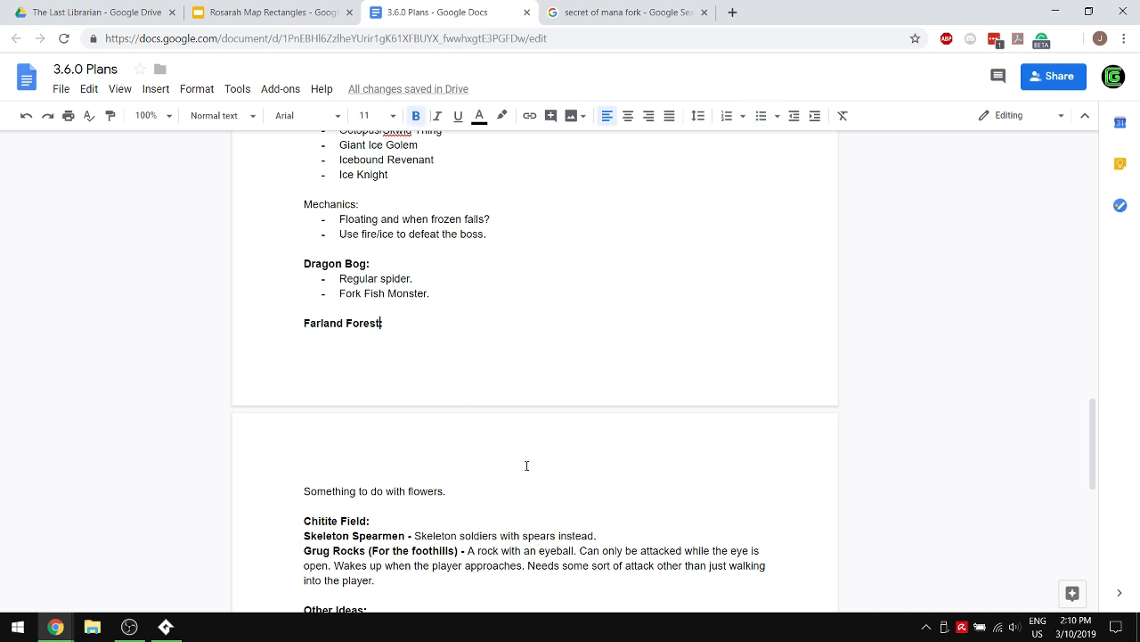
click(271, 332)
key(Return)
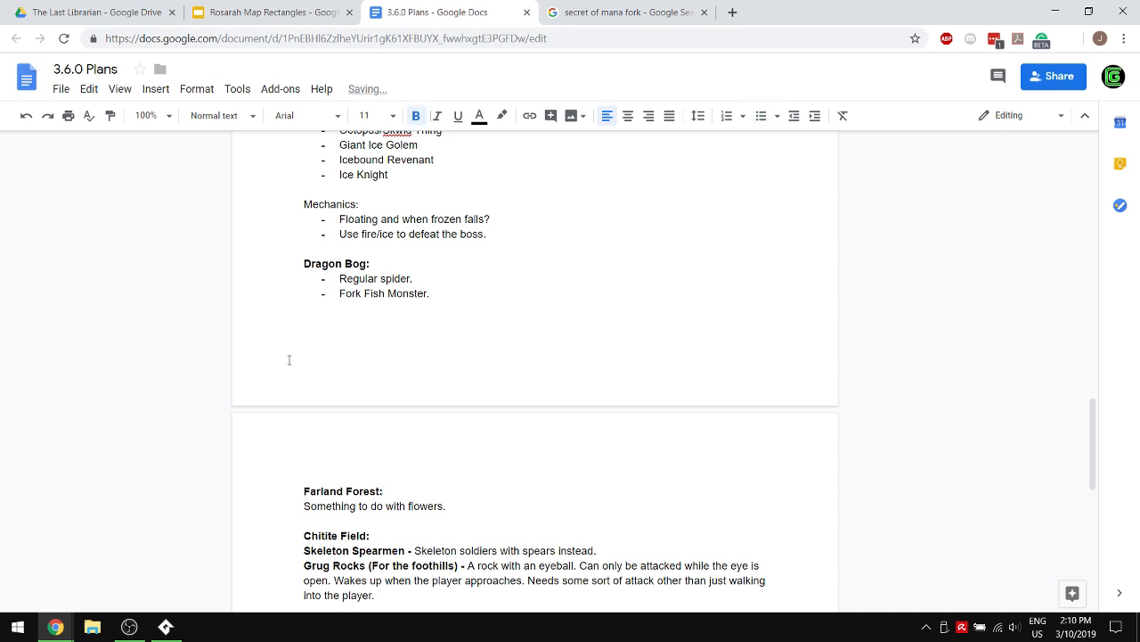
- Remove the empty line between the "Ice Knight" bullet and the Mechanics label in the Water Palace Boss section
scroll(427, 362, up, 2)
scroll(352, 352, up, 2)
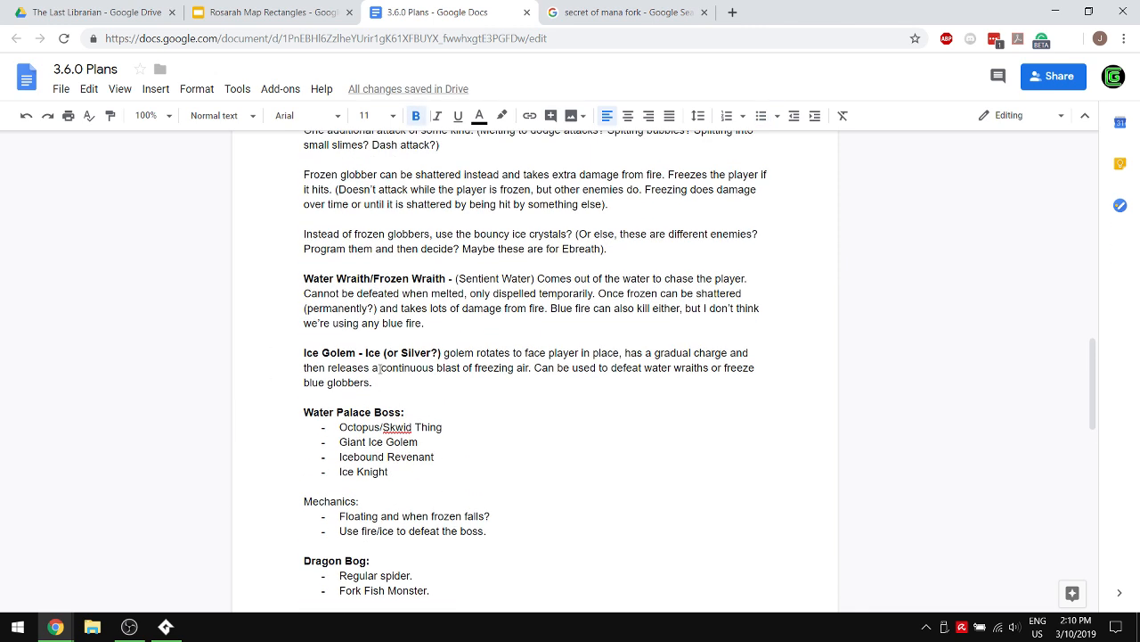
click(333, 474)
double_click(360, 473)
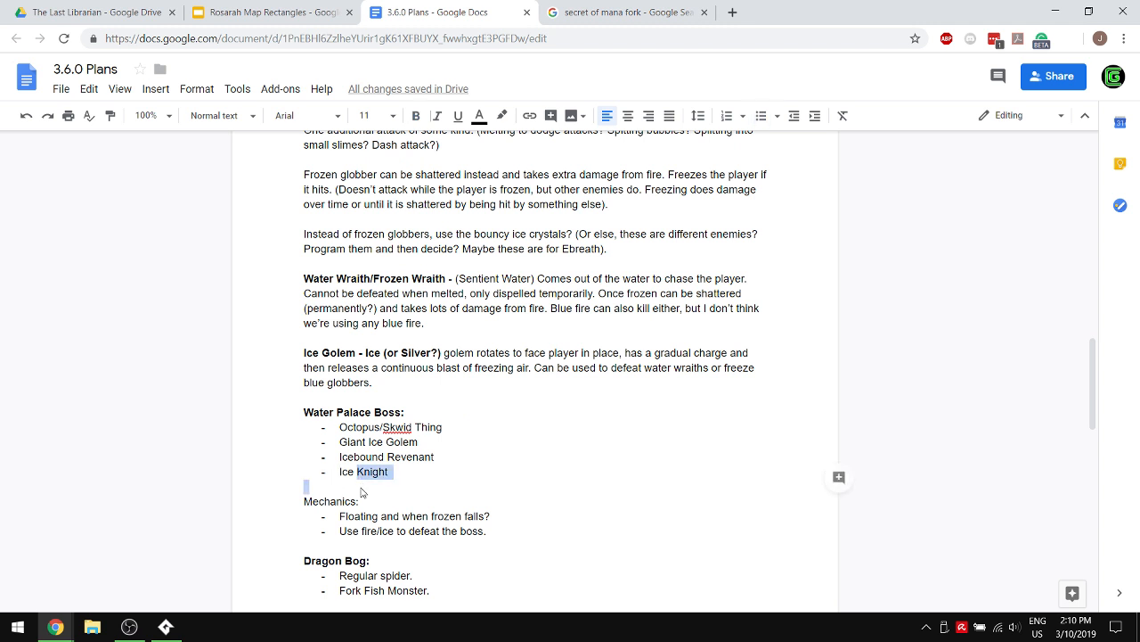
click(364, 490)
key(BackSpace)
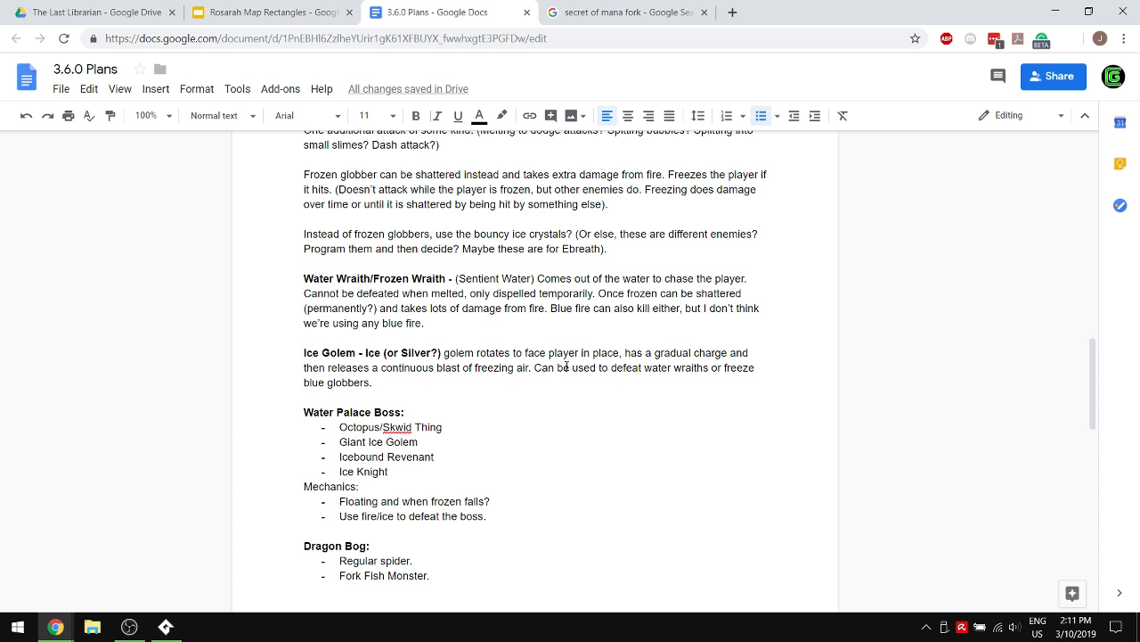
- Append "/JR Tolkien bog monster" to the "Octopus/Skwid Thing" bullet under Water Palace Boss
click(482, 426)
text(/JR )
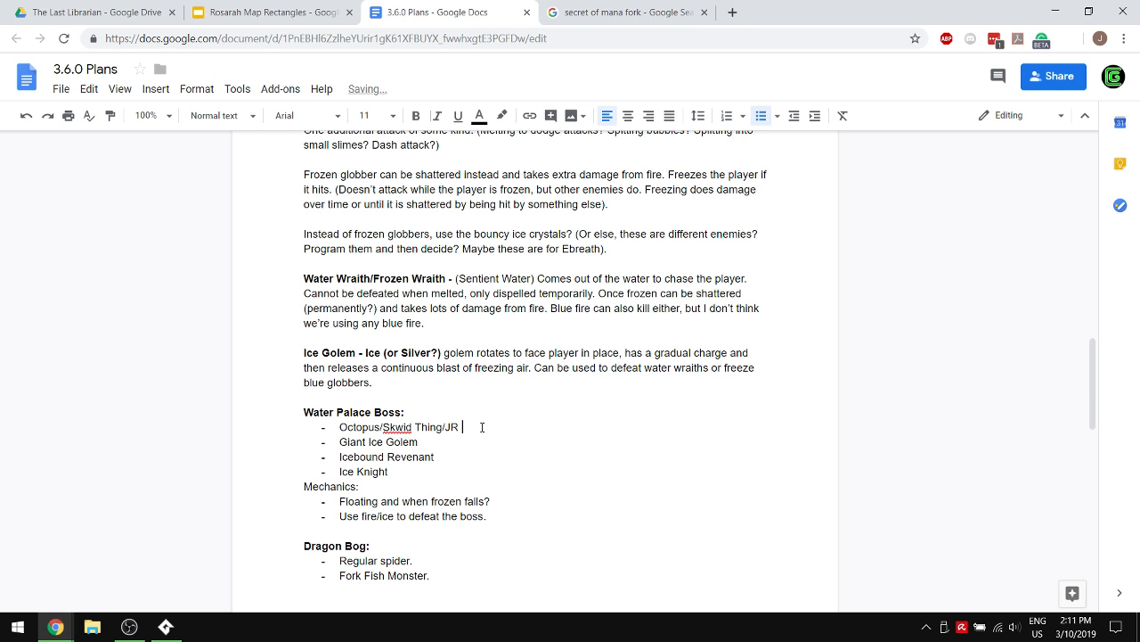
text(Tolkien bog monster)
key(Down)
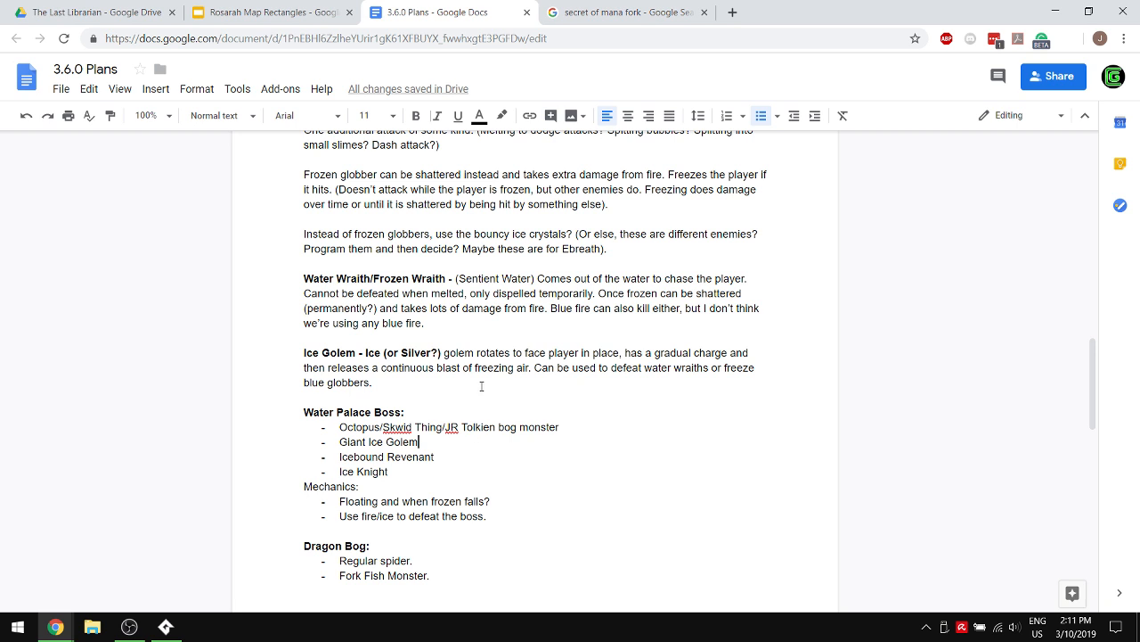
- Insert an empty line before the Farland Forest heading to push it onto the next page with its text
scroll(481, 386, down, 3)
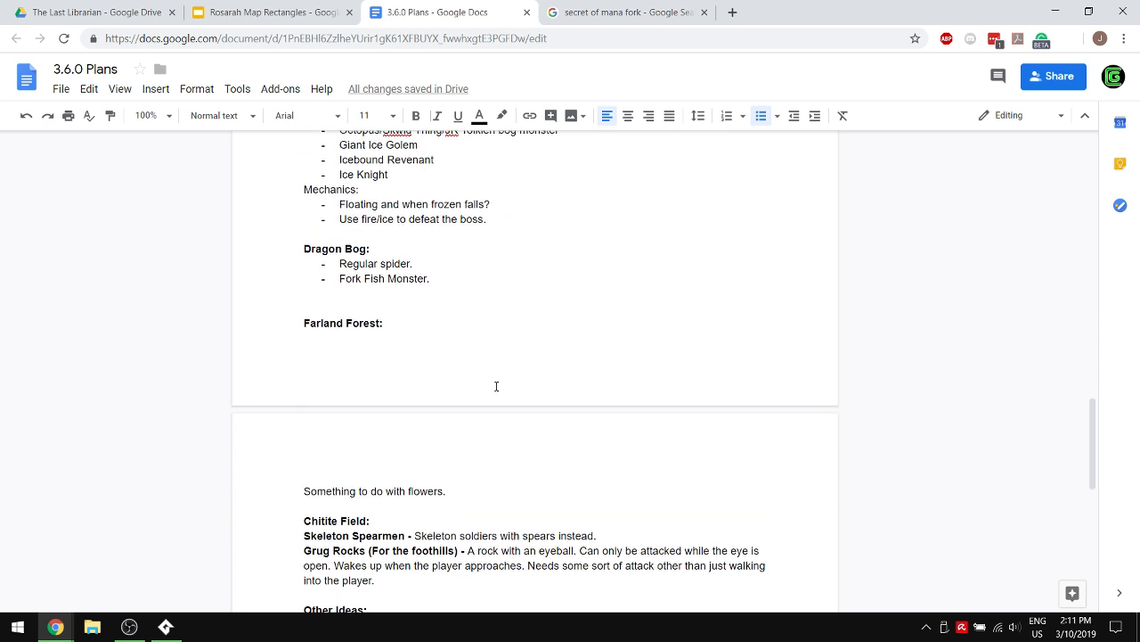
click(269, 328)
key(Return)
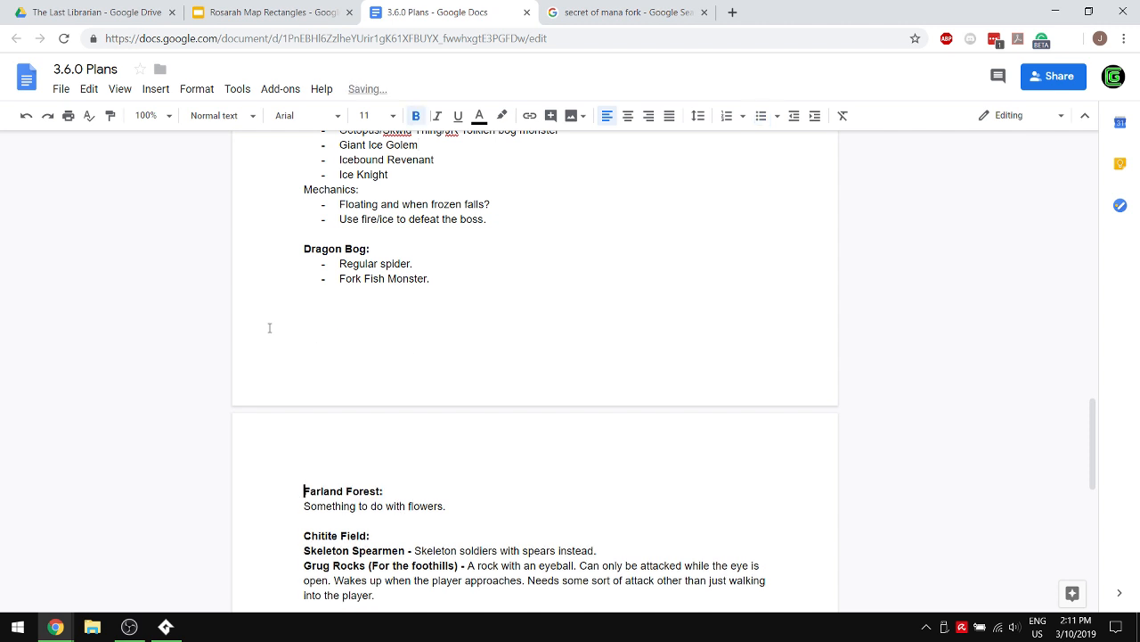
- Delete the Chitite Field section with its Skeleton Spearmen and Grug Rocks entries, including the empty line before it
scroll(269, 328, down, 2)
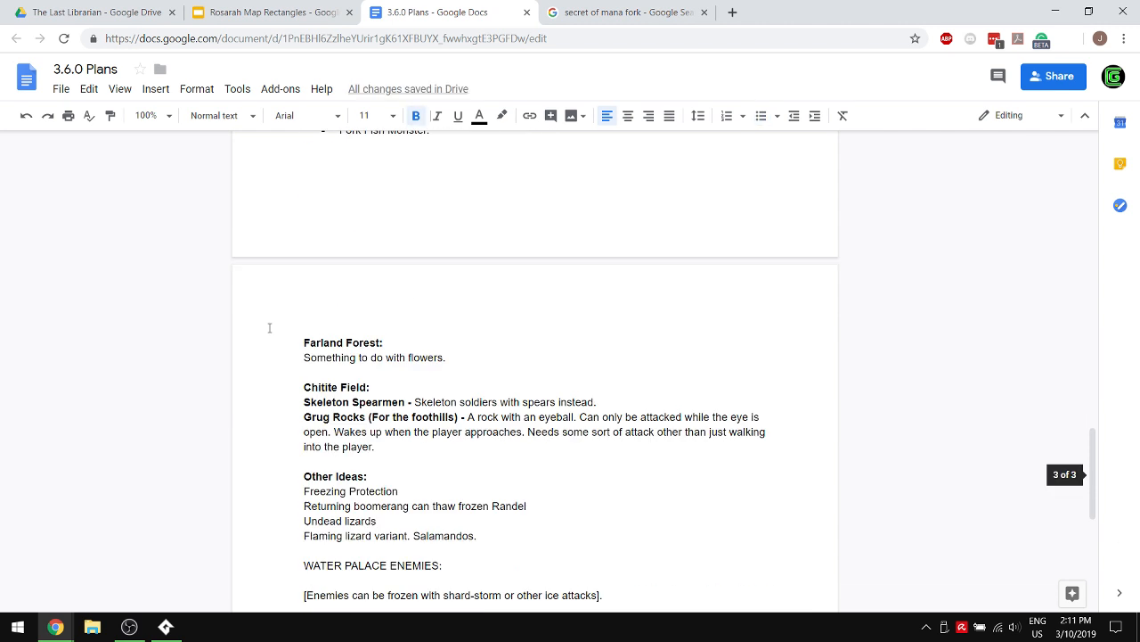
drag(400, 445, 152, 387)
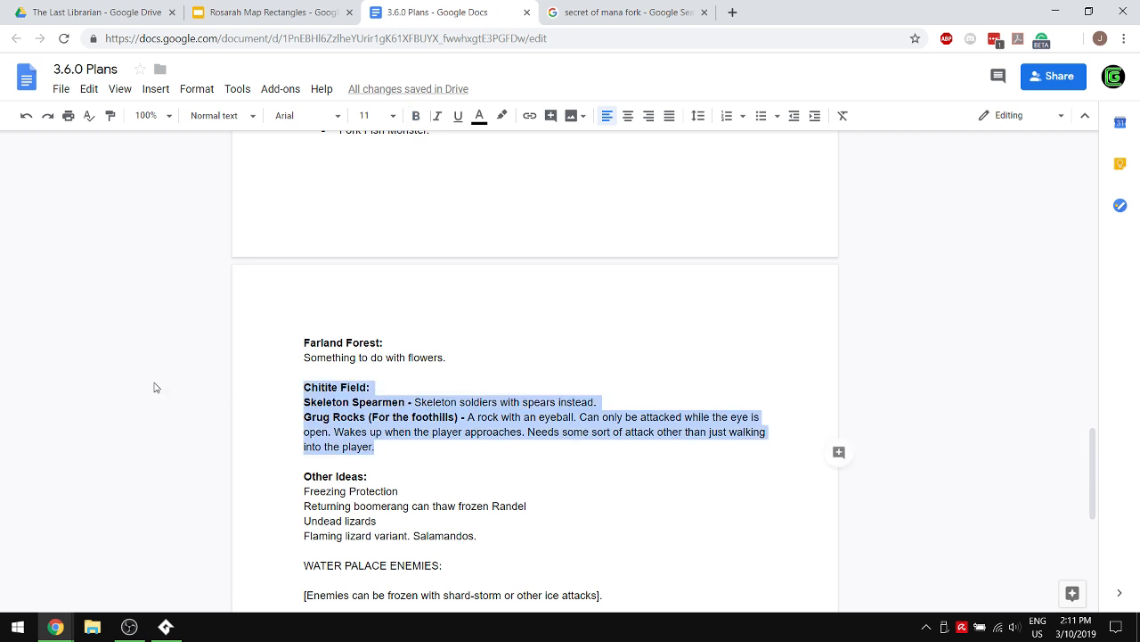
key(BackSpace)
key(BackSpace)
key(BackSpace)
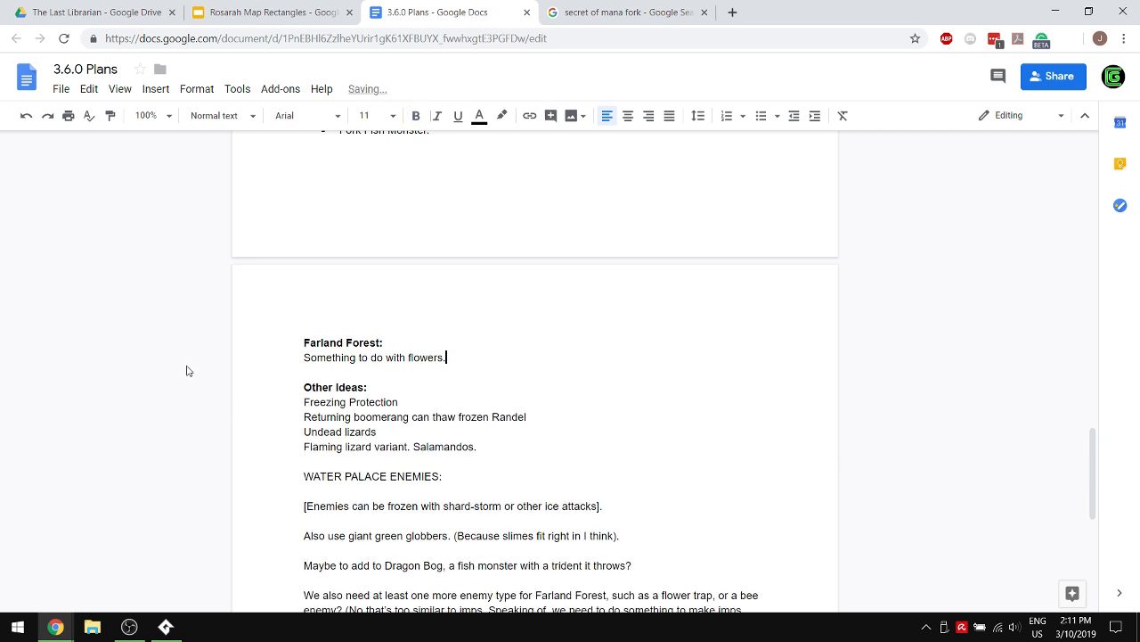
- Undo the deletion of the Chitite Field section
scroll(736, 347, up, 3)
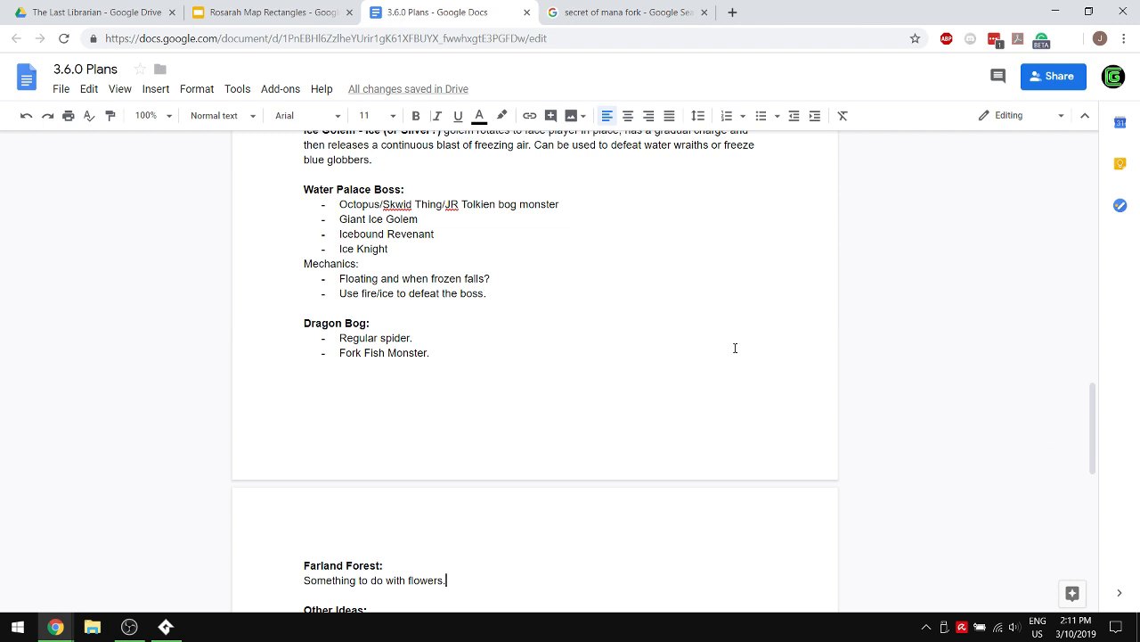
key(ctrl+z)
key(ctrl+z)
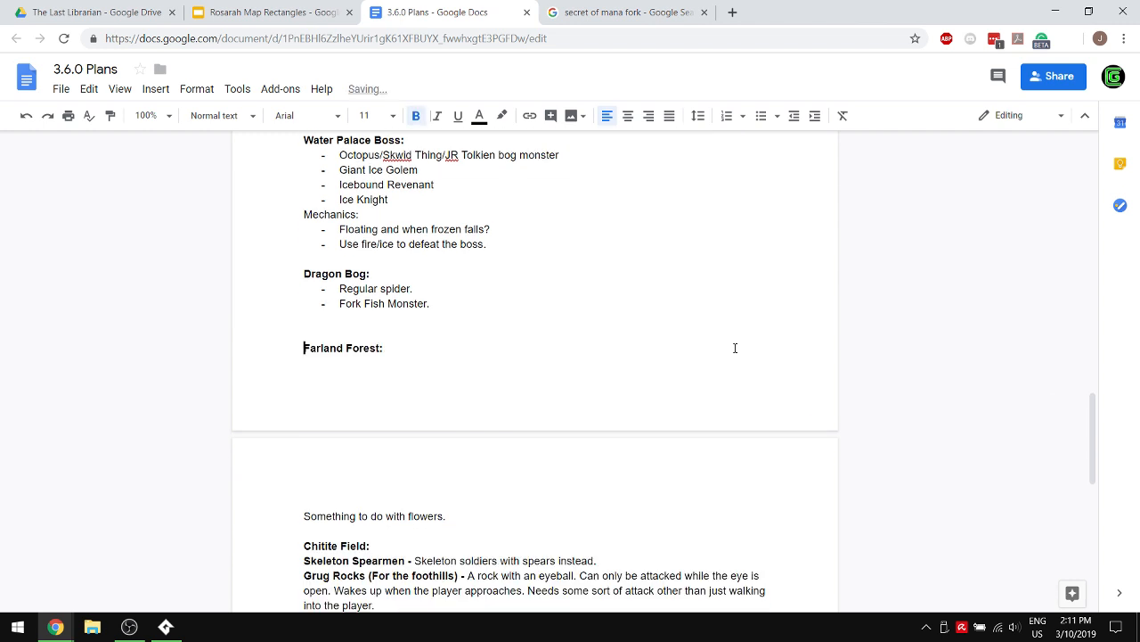
- Delete the notes about a trident-throwing fish monster for Dragon Bog and one more enemy type for Farland Forest, with their surplus empty lines
scroll(735, 348, down, 5)
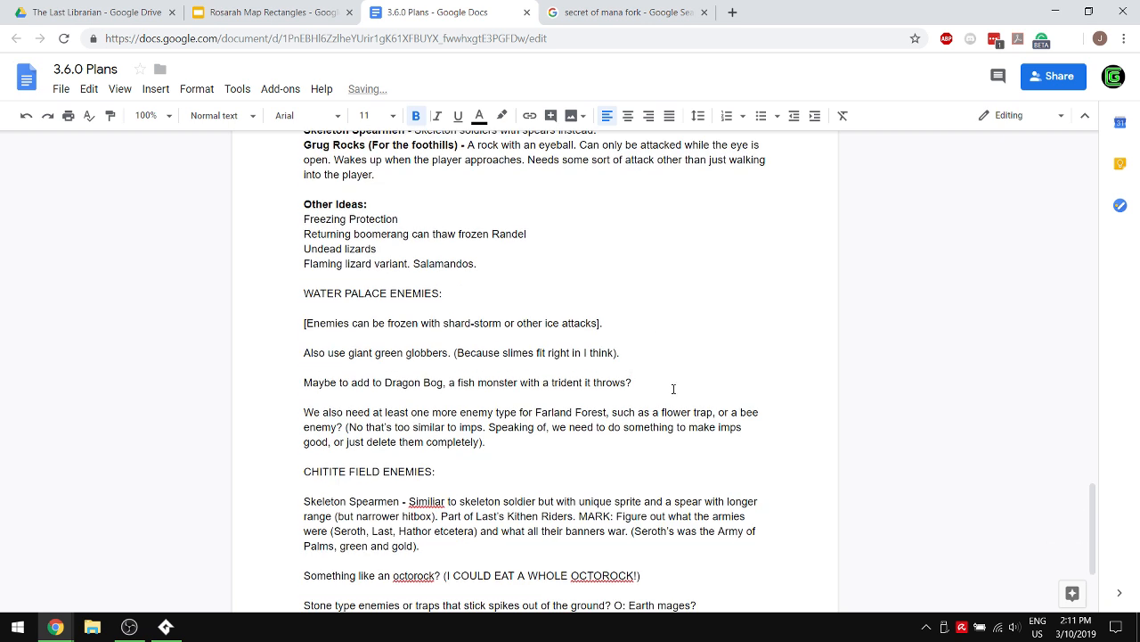
drag(674, 389, 147, 392)
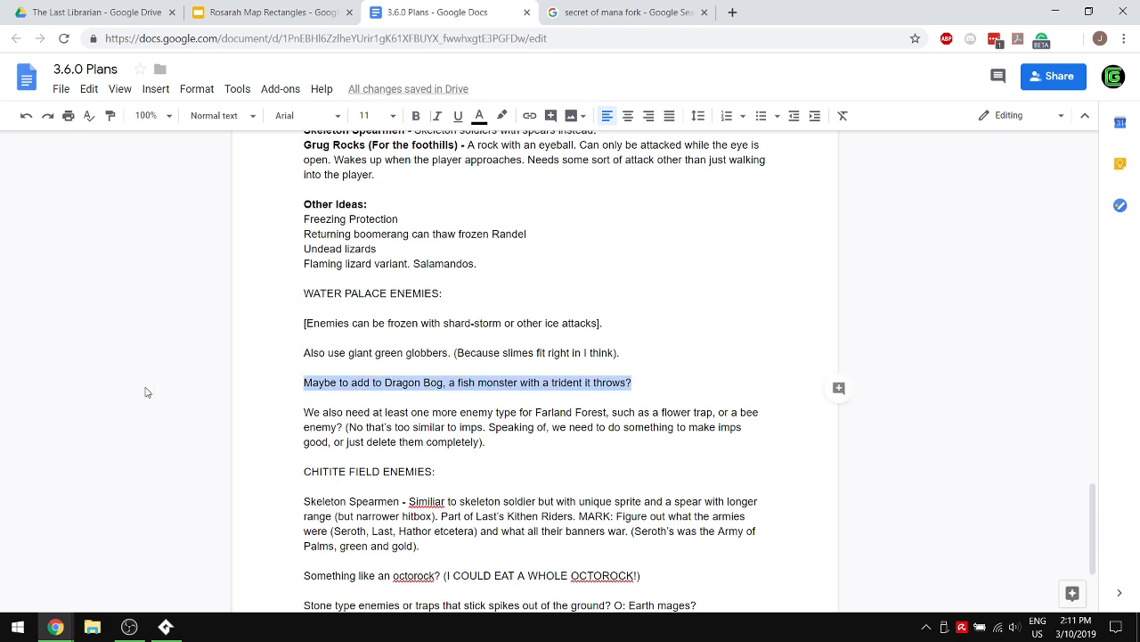
key(BackSpace)
key(BackSpace)
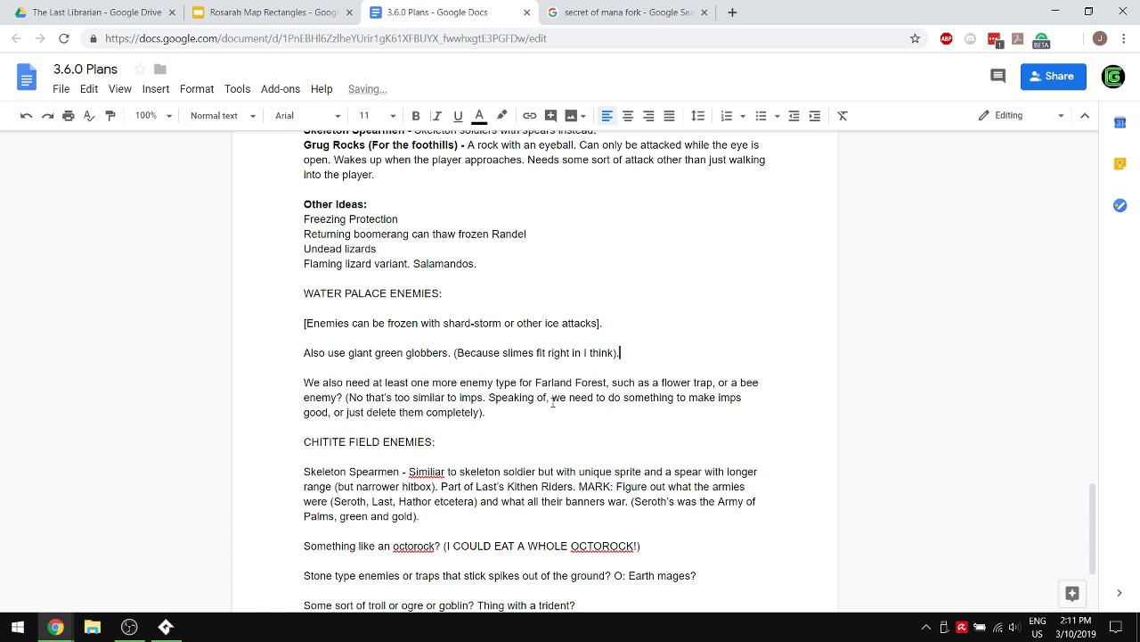
drag(485, 413, 169, 379)
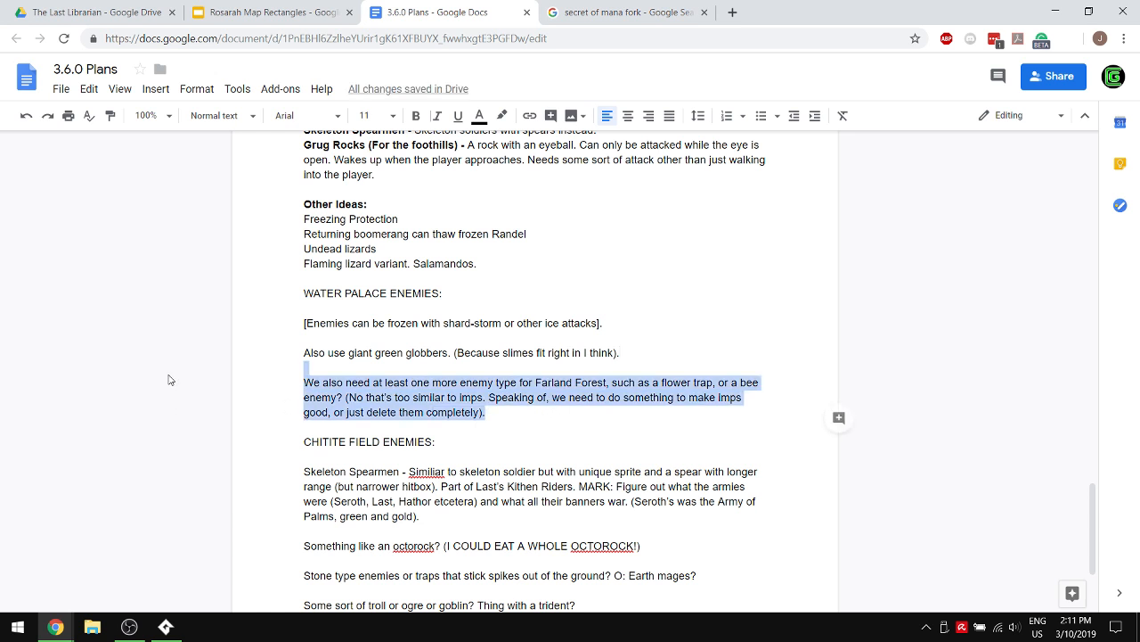
key(BackSpace)
key(BackSpace)
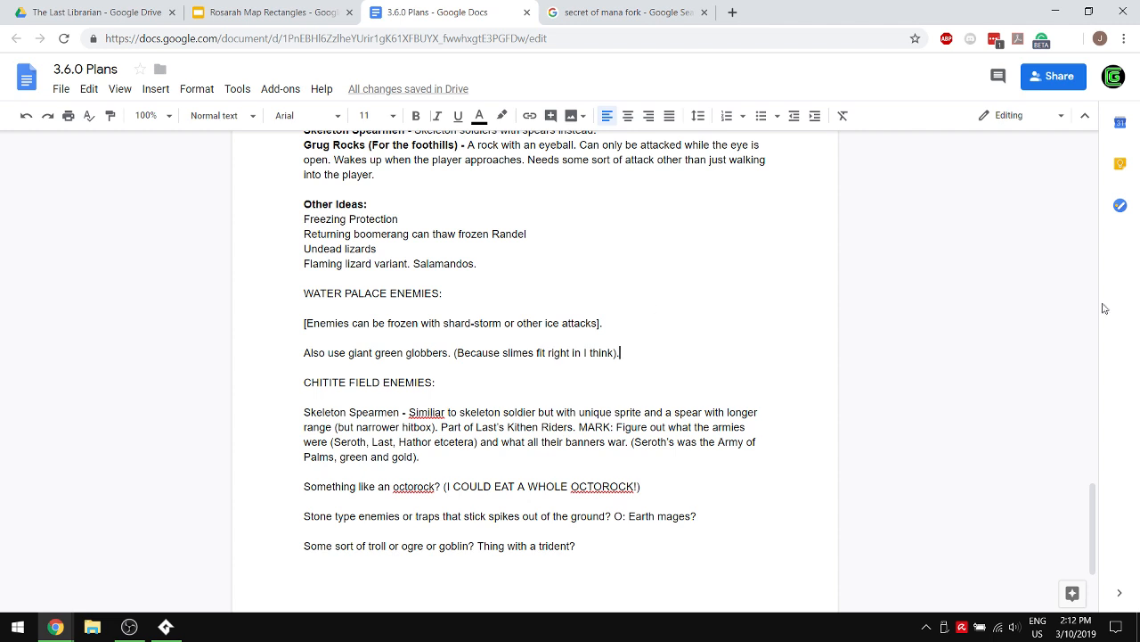
- Switch to the Google image search and change the query to "secret of mana flower"
click(570, 12)
scroll(263, 105, up, 5)
click(278, 82)
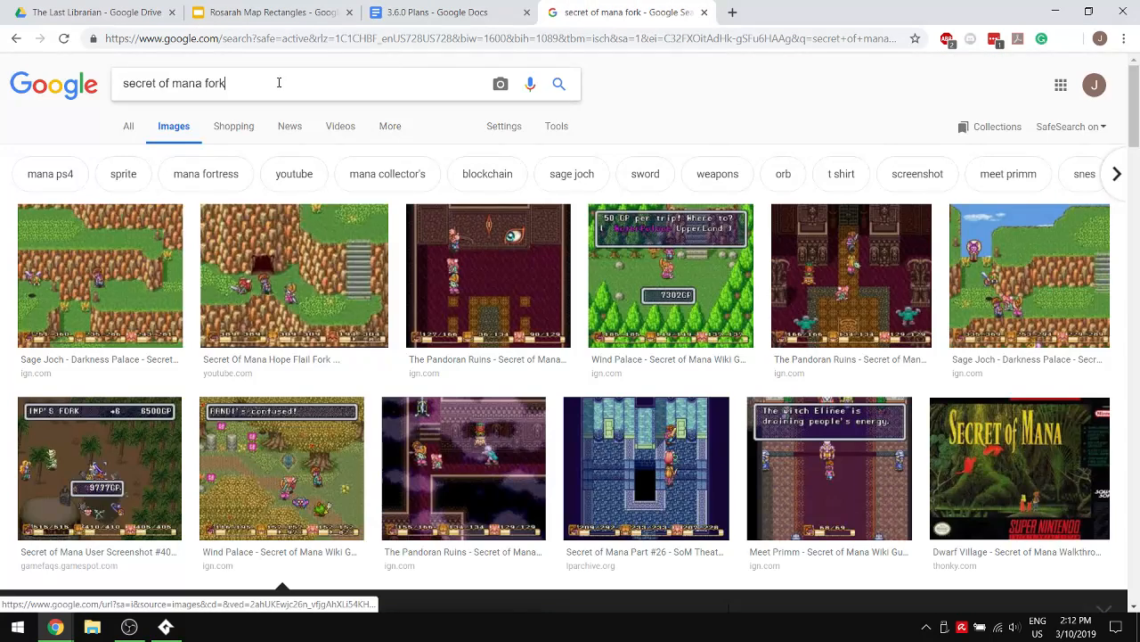
key(BackSpace)
key(BackSpace)
key(BackSpace)
text(lower)
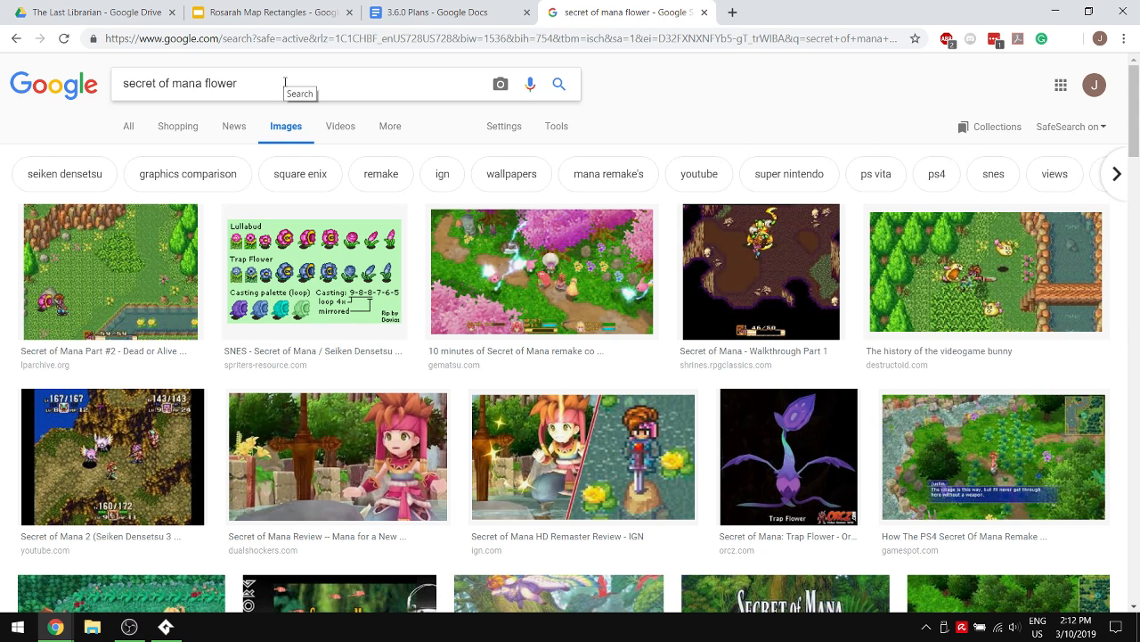
- Examine the flower enemies in the Secret of Mana Part #2 screenshot, the Lullabud and Trap Flower sprite sheet, and the remaining image results
click(143, 270)
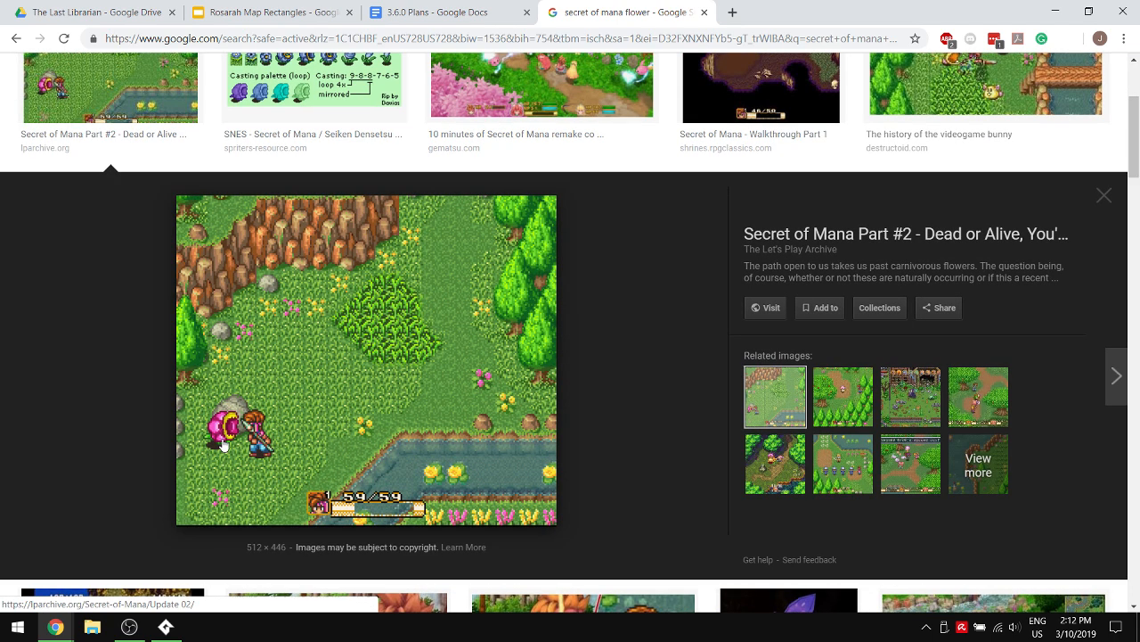
scroll(224, 435, up, 2)
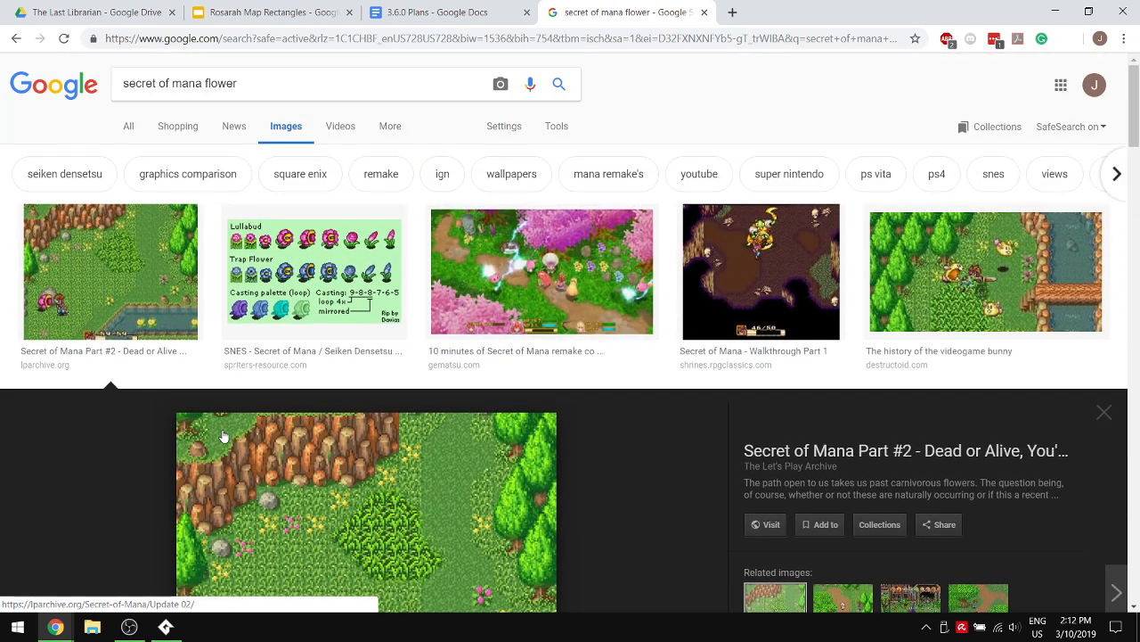
scroll(224, 434, down, 2)
scroll(225, 435, up, 2)
click(281, 240)
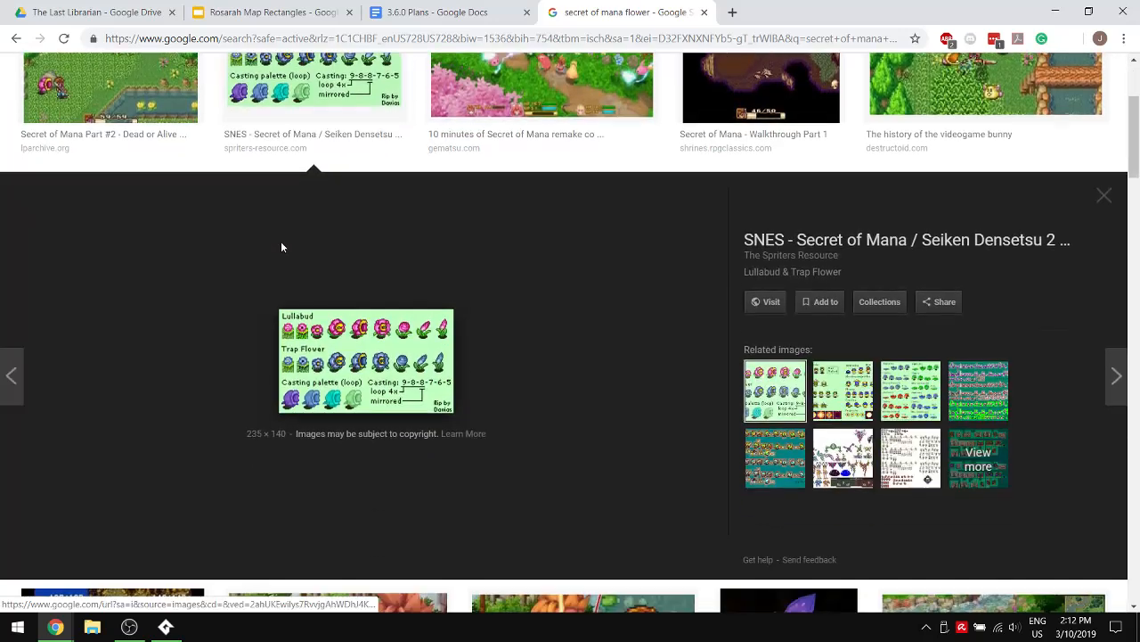
scroll(463, 294, up, 2)
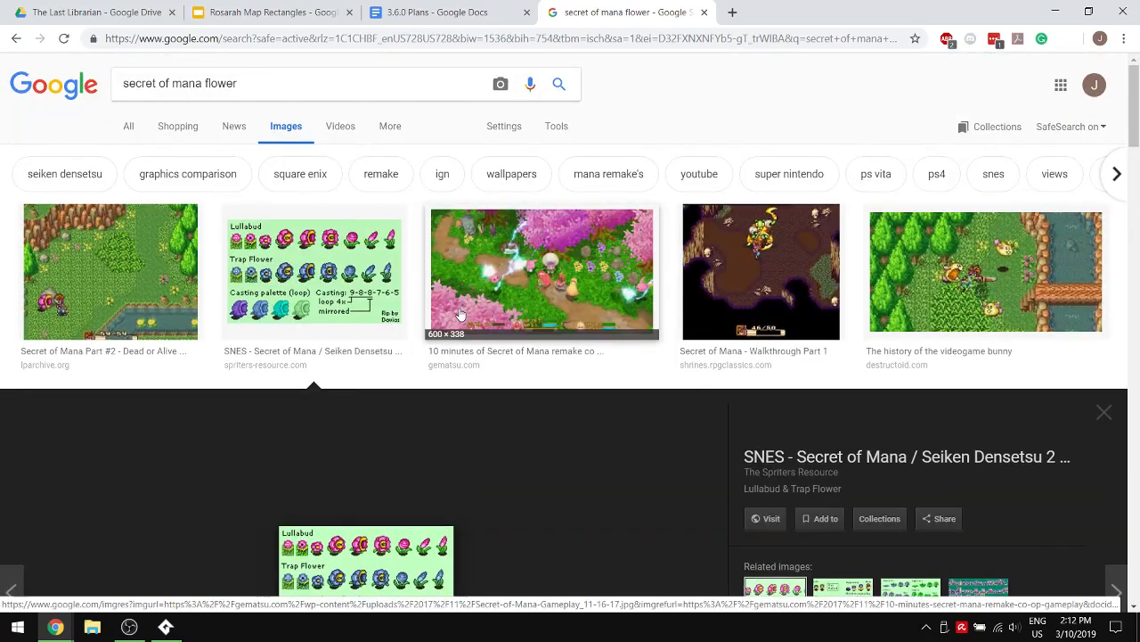
scroll(465, 288, down, 3)
scroll(465, 288, down, 3)
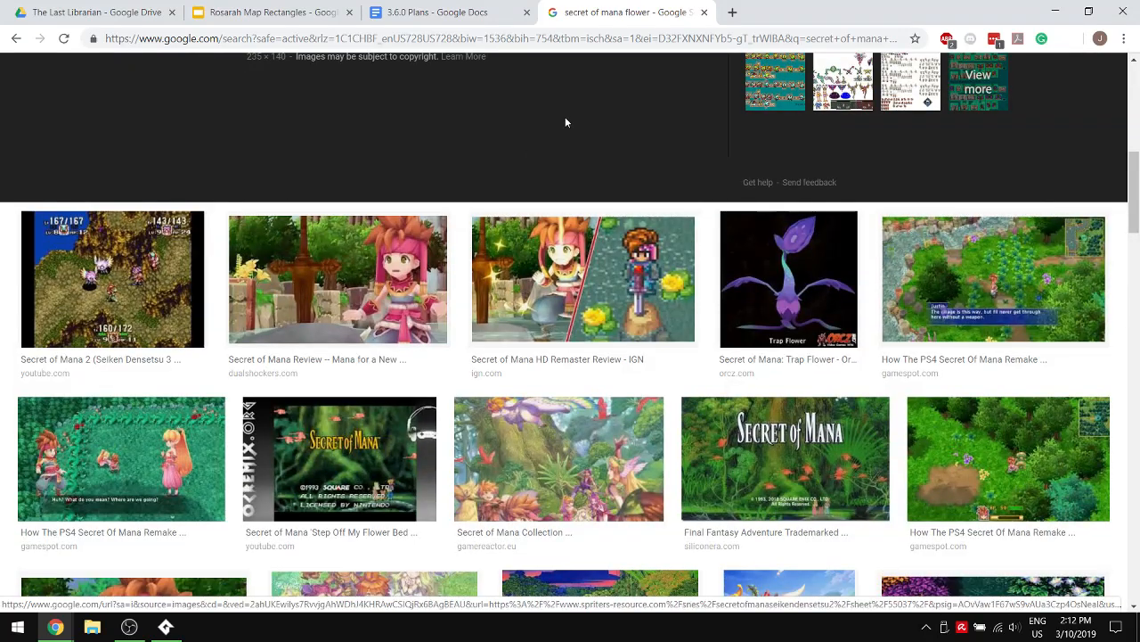
scroll(565, 122, down, 4)
scroll(565, 122, up, 10)
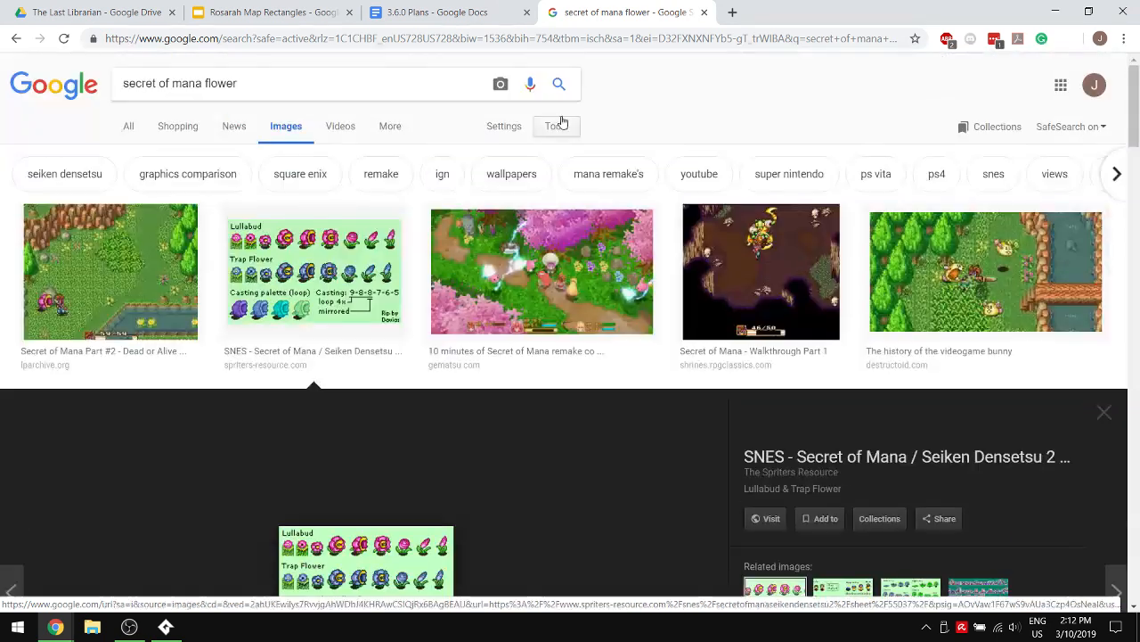
- Check the areas in the Rosarah Map Rectangles presentation and return to the 3.6.0 Plans document
click(289, 7)
click(449, 9)
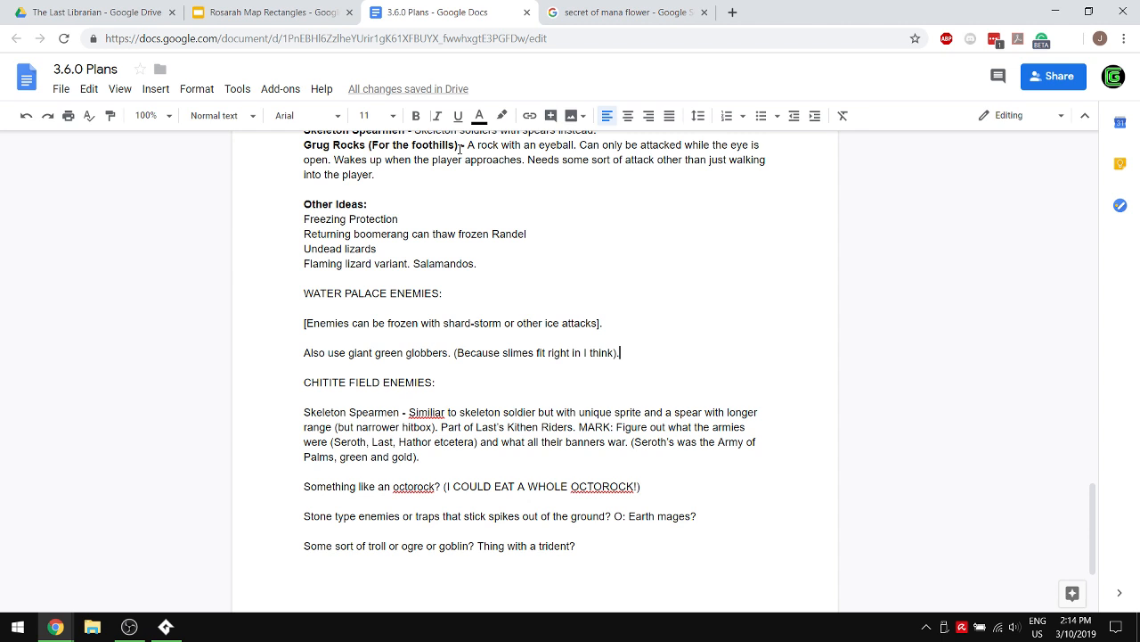
- Search Google Images for "secret of mana buzz bees" and preview the Bomb Bee and Buzz Bee sprite sheet
click(615, 12)
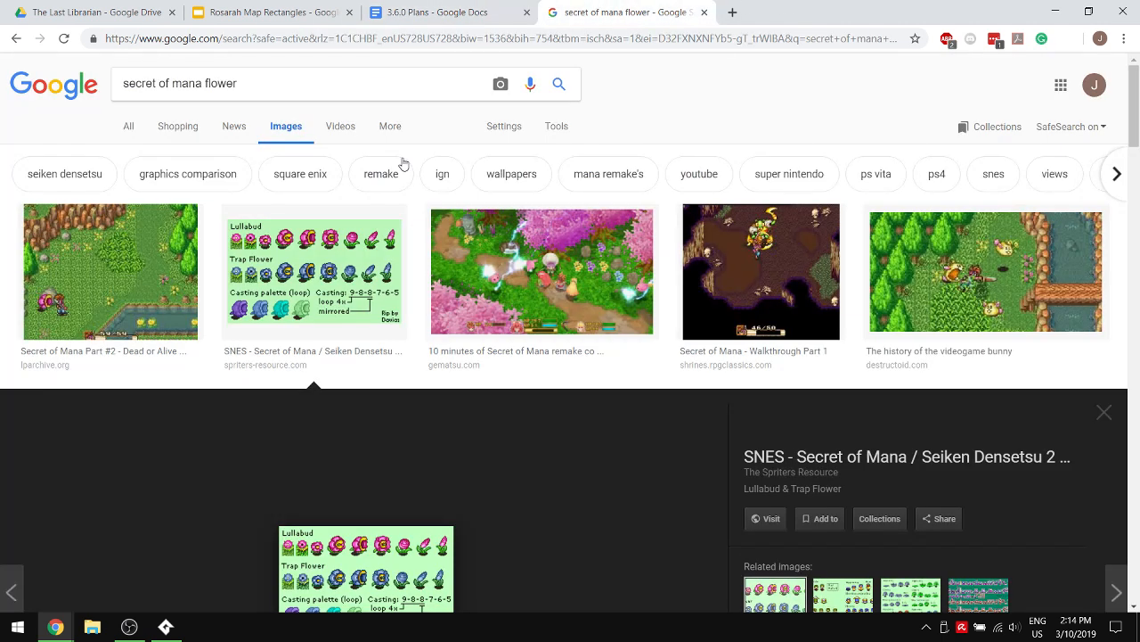
drag(288, 84, 172, 84)
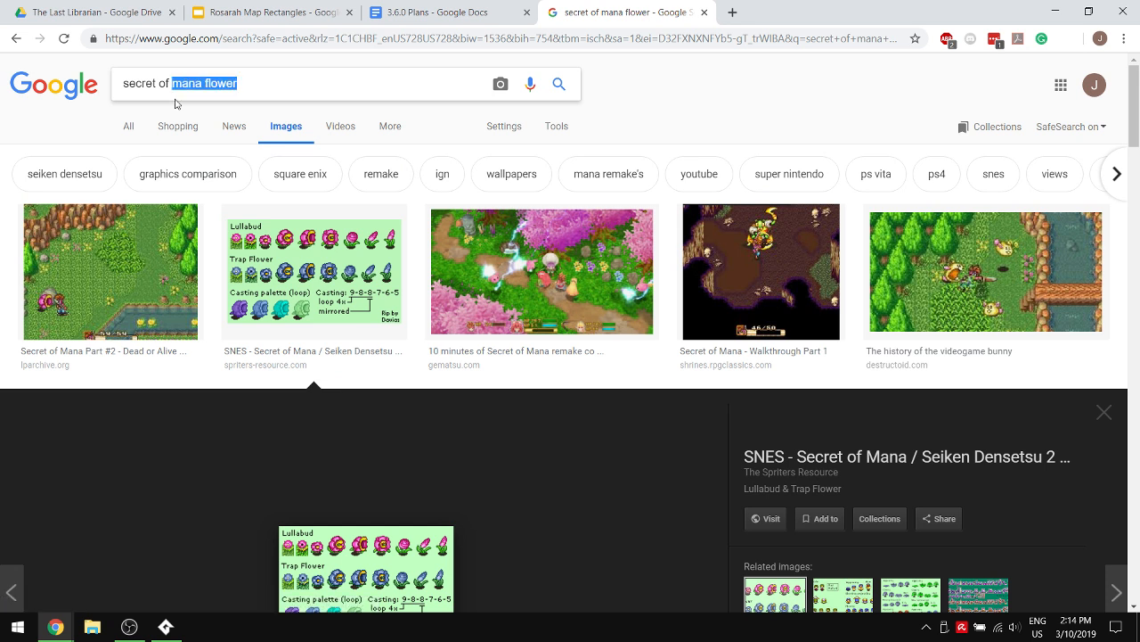
text(mana buzz bees)
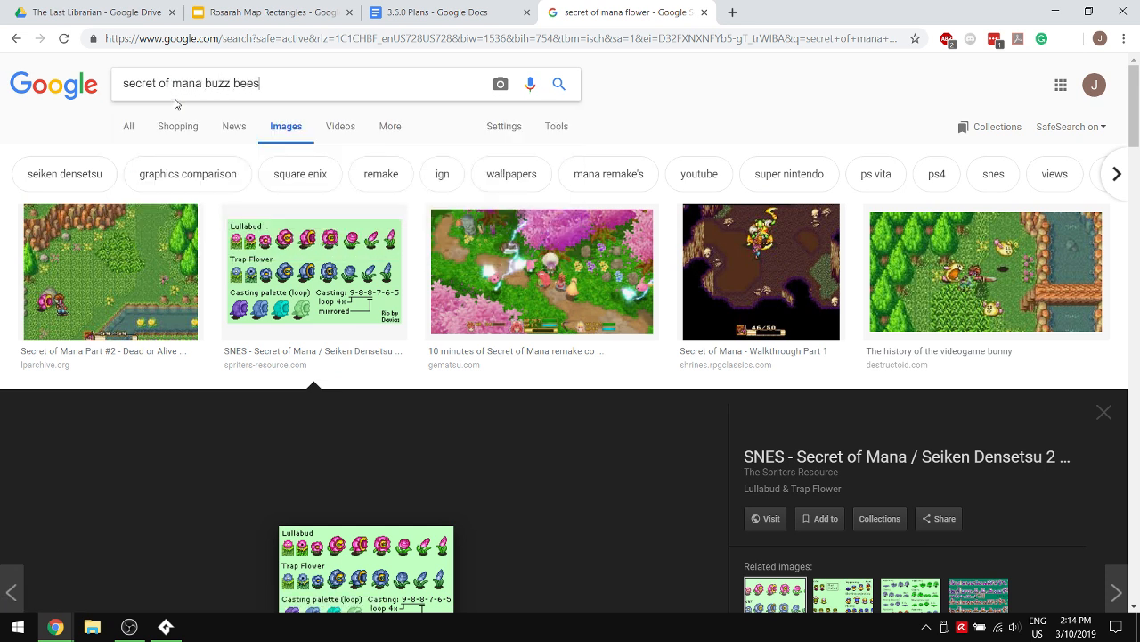
key(Return)
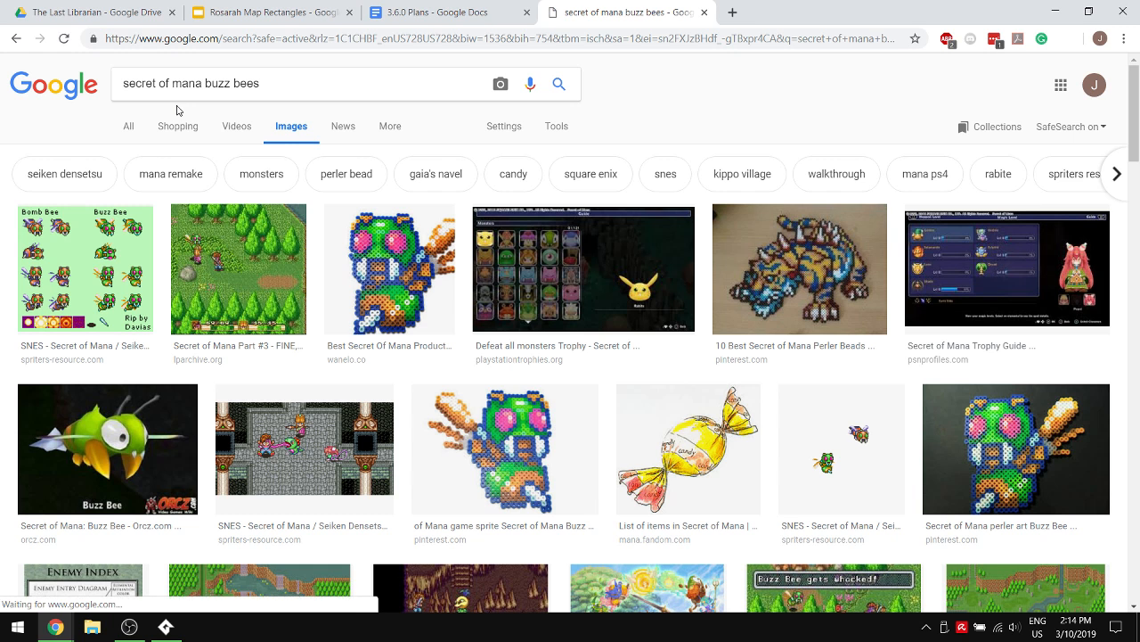
click(133, 268)
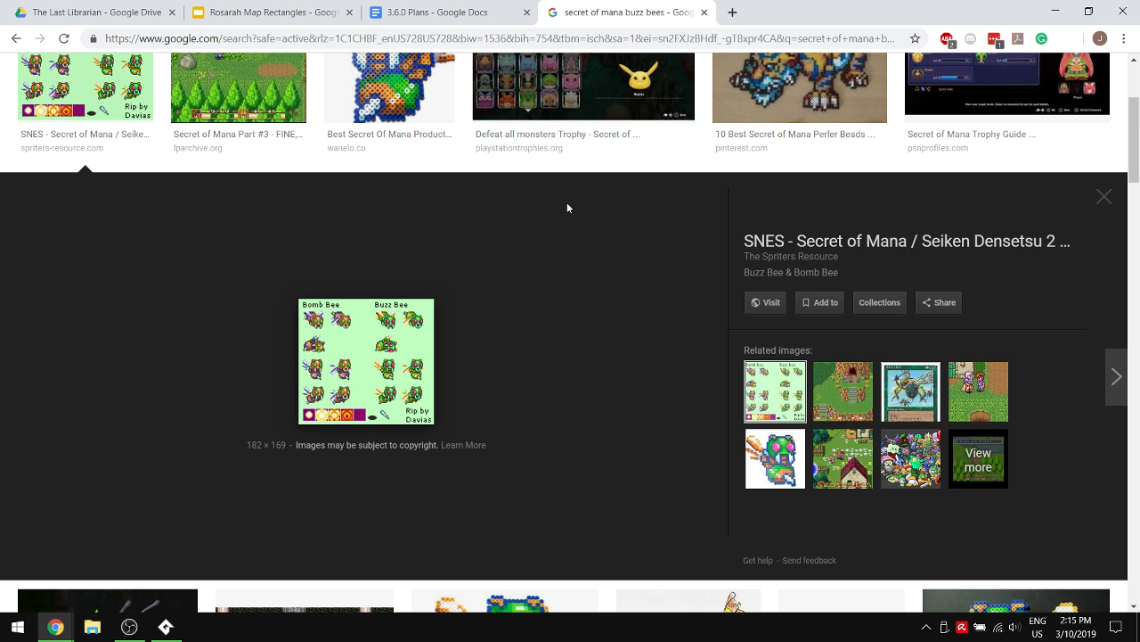
- Open Advanced Notes from the Notes folder in Google Drive, close it, and return to the Farland Forest section of the 3.6.0 Plans document
click(267, 12)
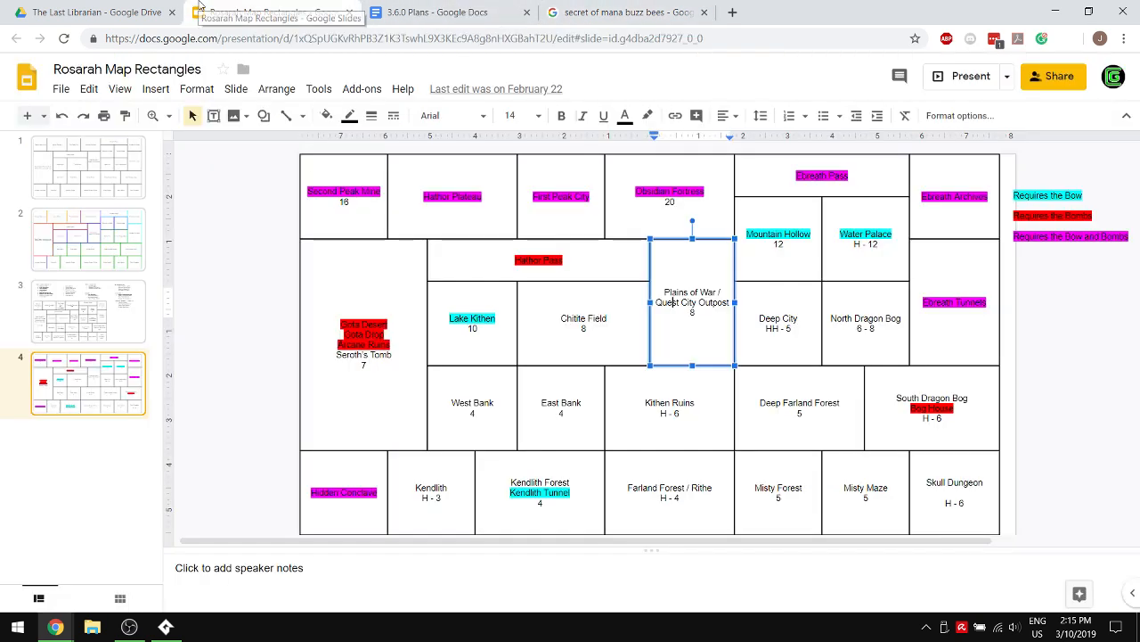
click(140, 6)
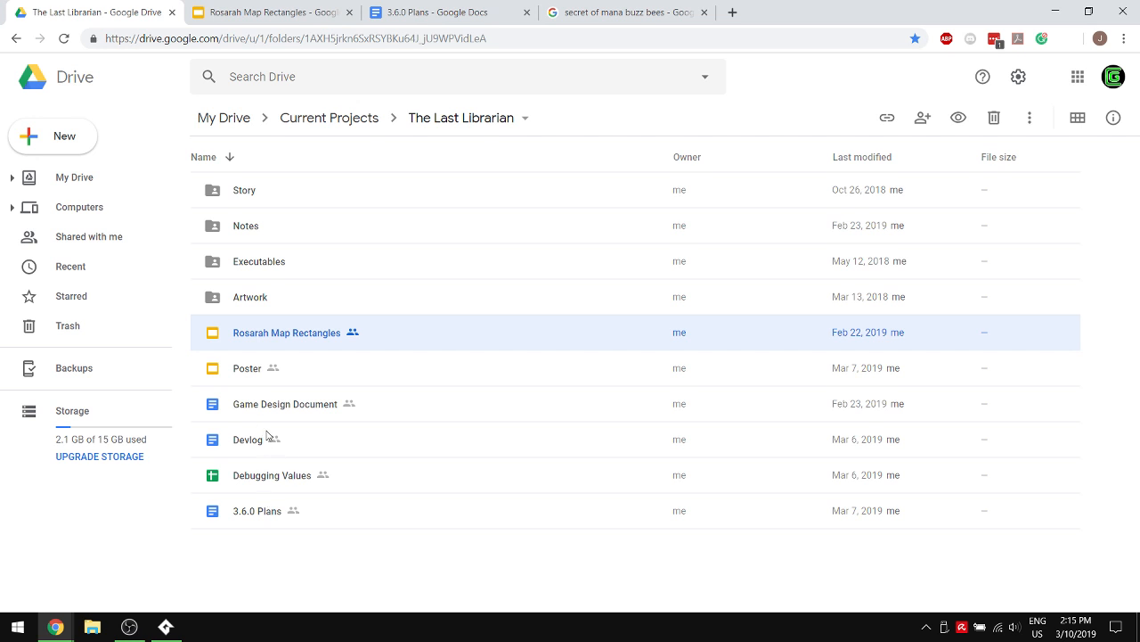
double_click(279, 230)
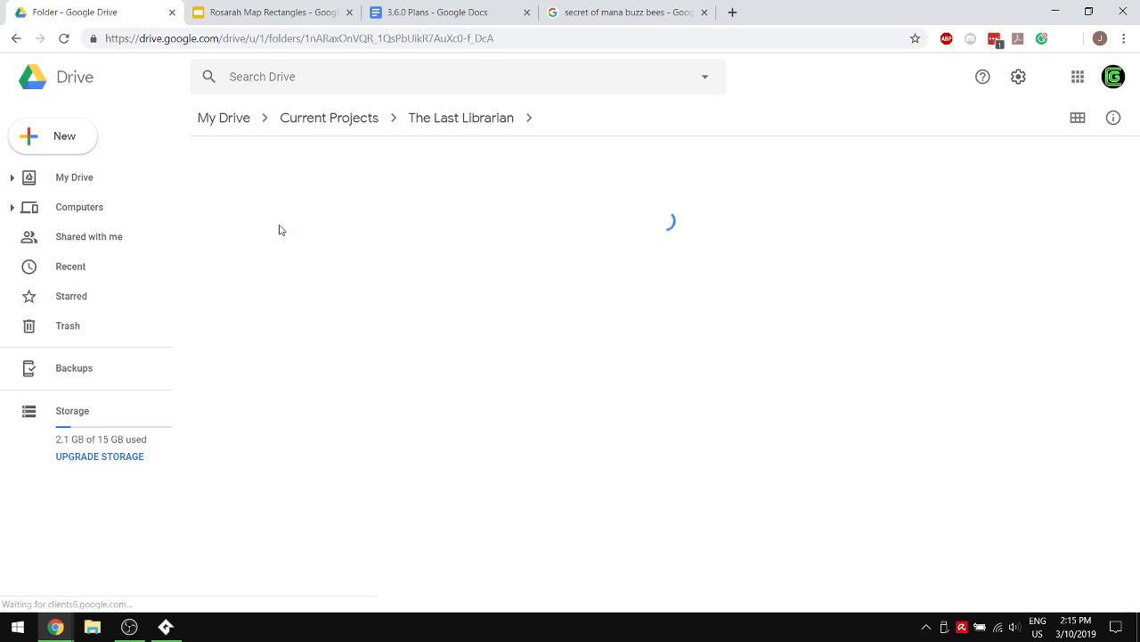
double_click(283, 201)
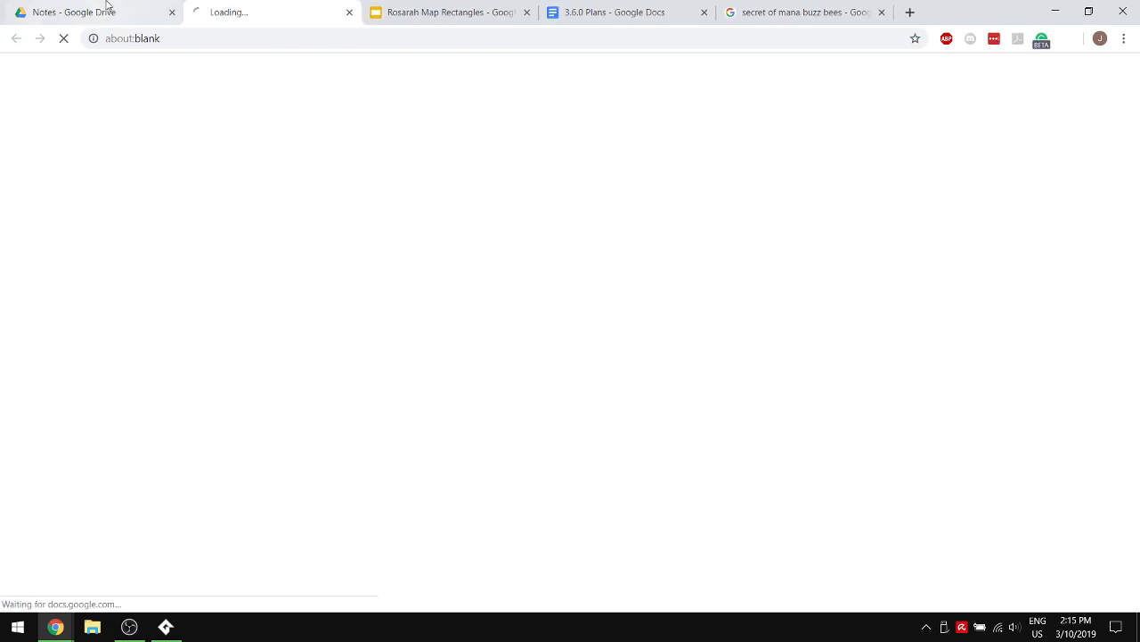
middle_click(232, 9)
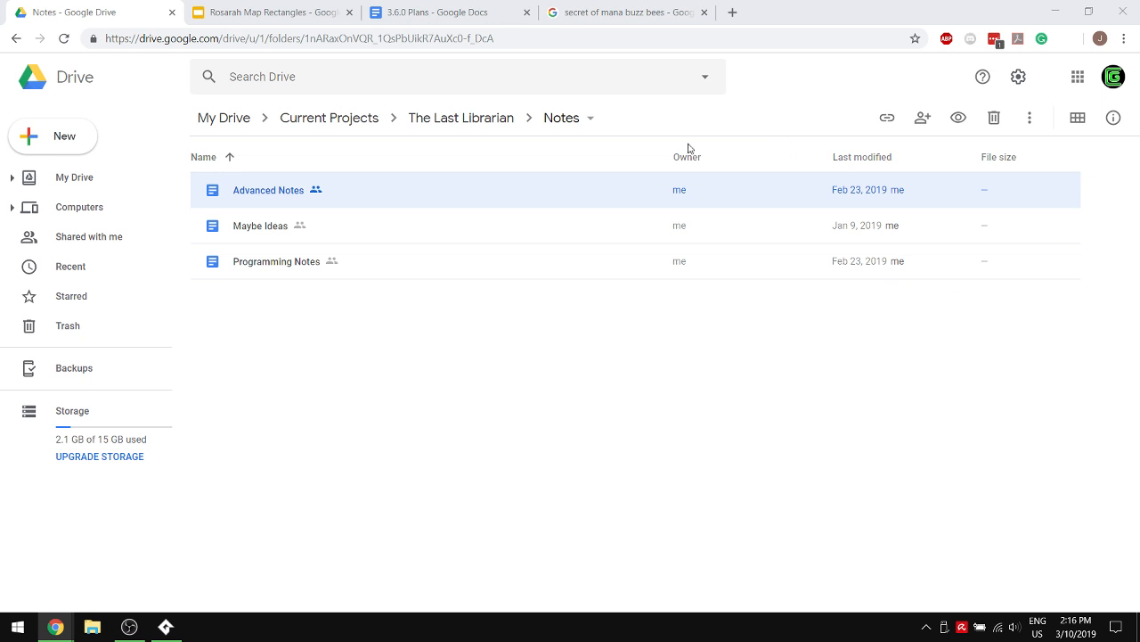
click(488, 9)
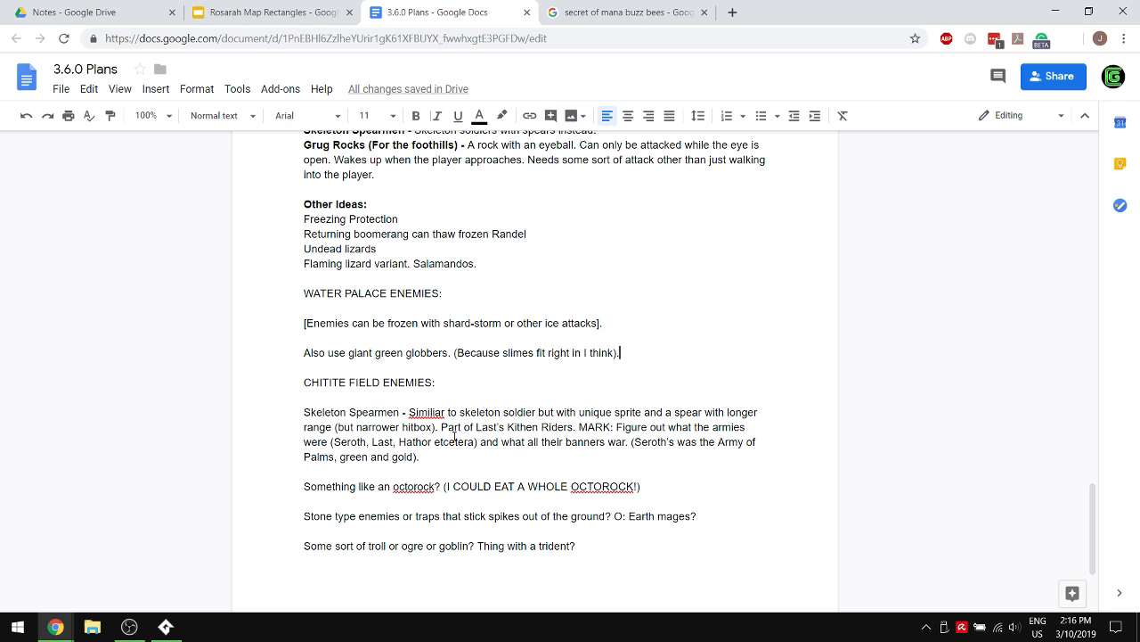
scroll(446, 356, up, 2)
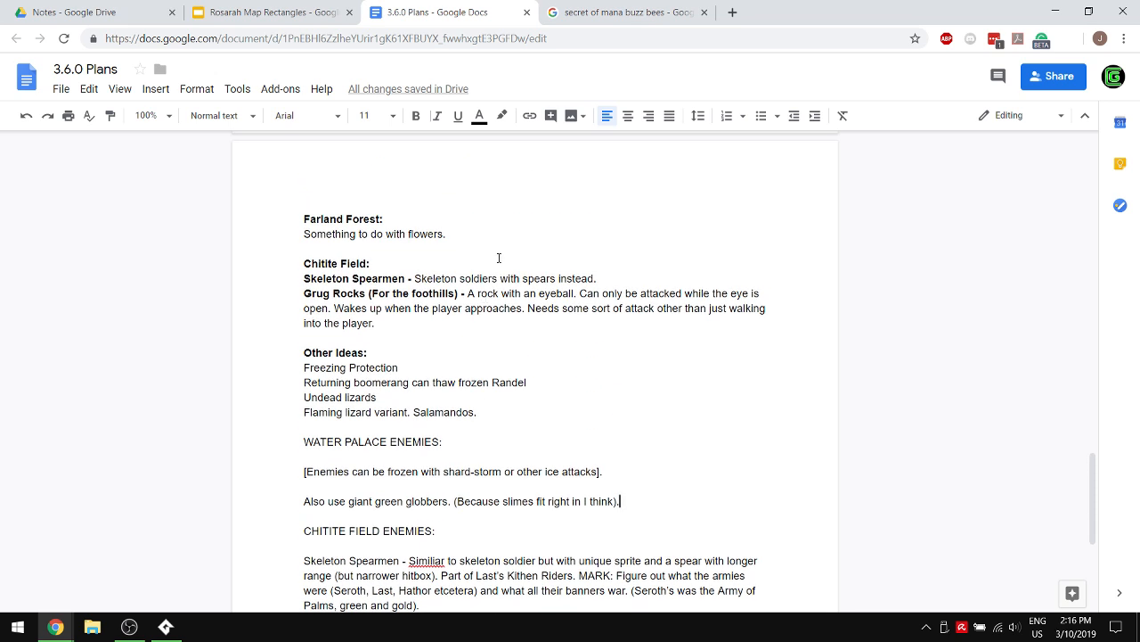
- Add the lines "Ents." and "Giant bees. (Buzz bees)." to the Farland Forest section below the flowers note
key(Return)
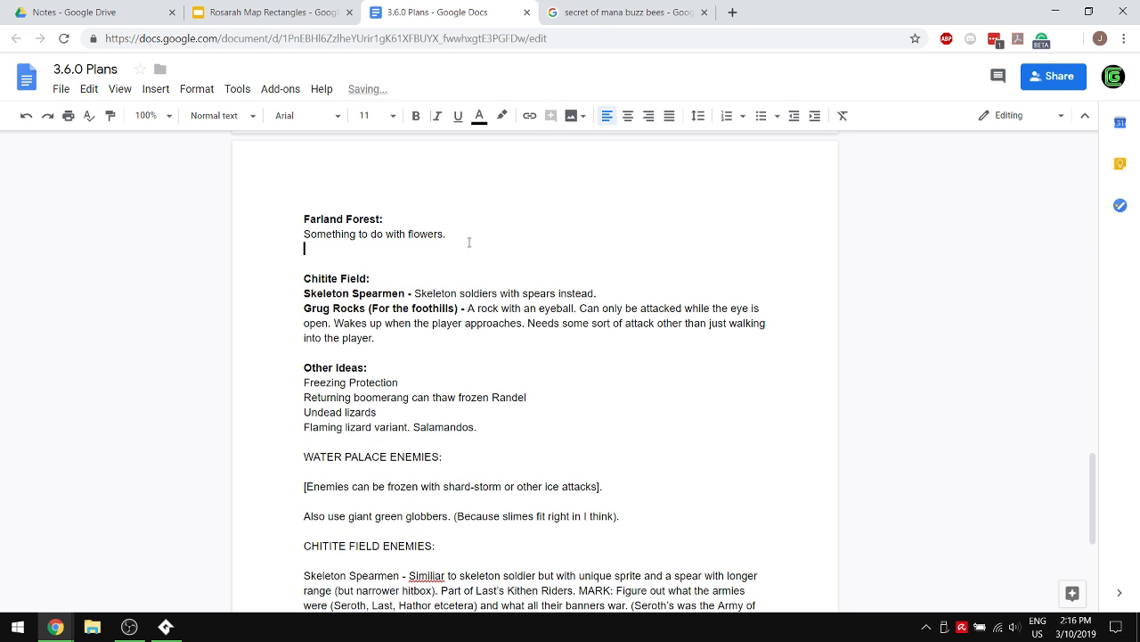
text(Ents.)
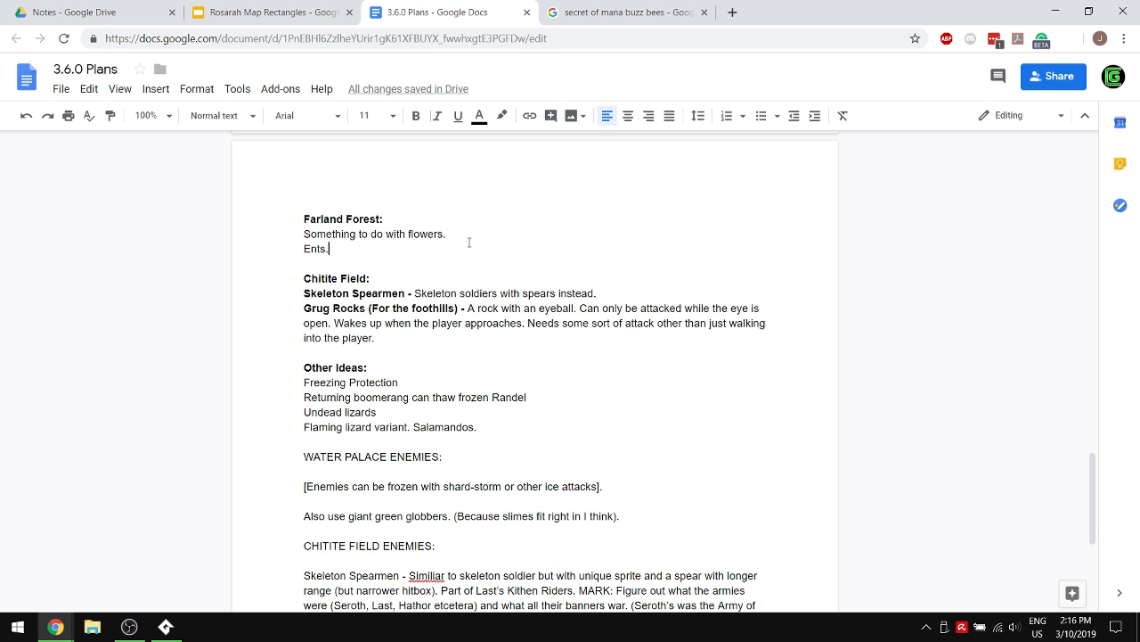
key(Return)
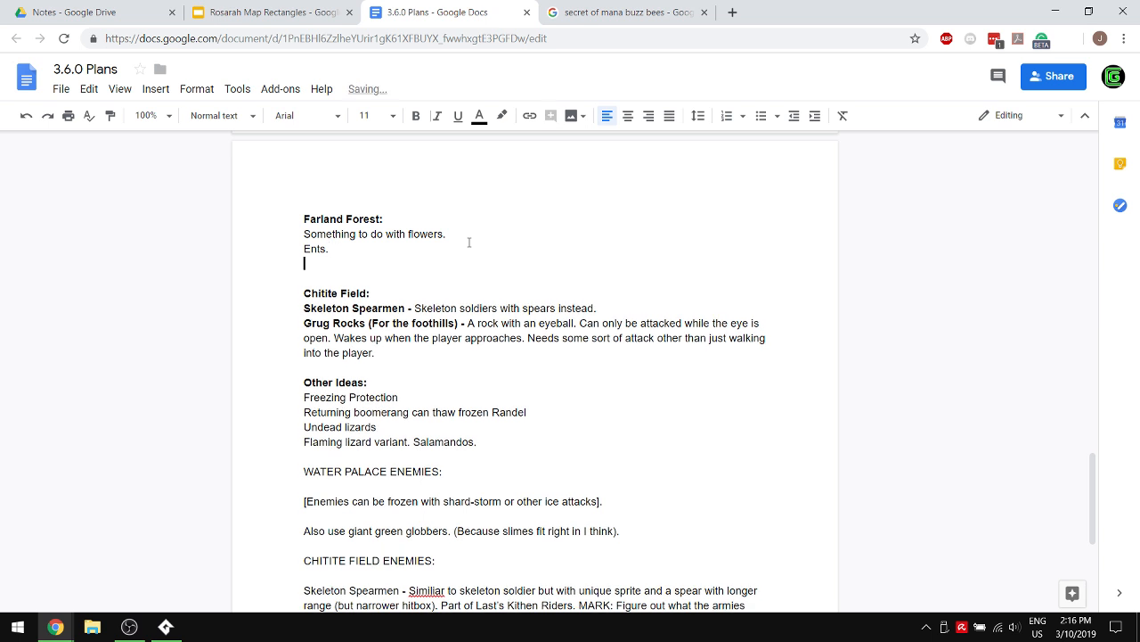
text(Giant bees. (Buzz bees).)
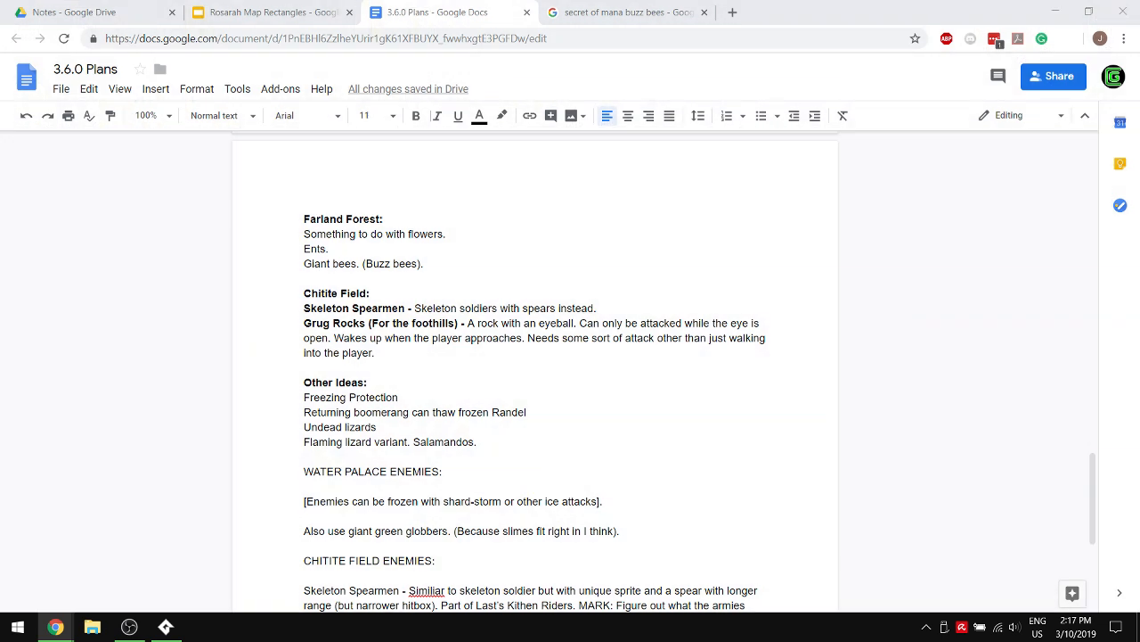
- Extend the Ents line in the Farland Forest section with "Attacking with roots, falling to attack."
click(611, 337)
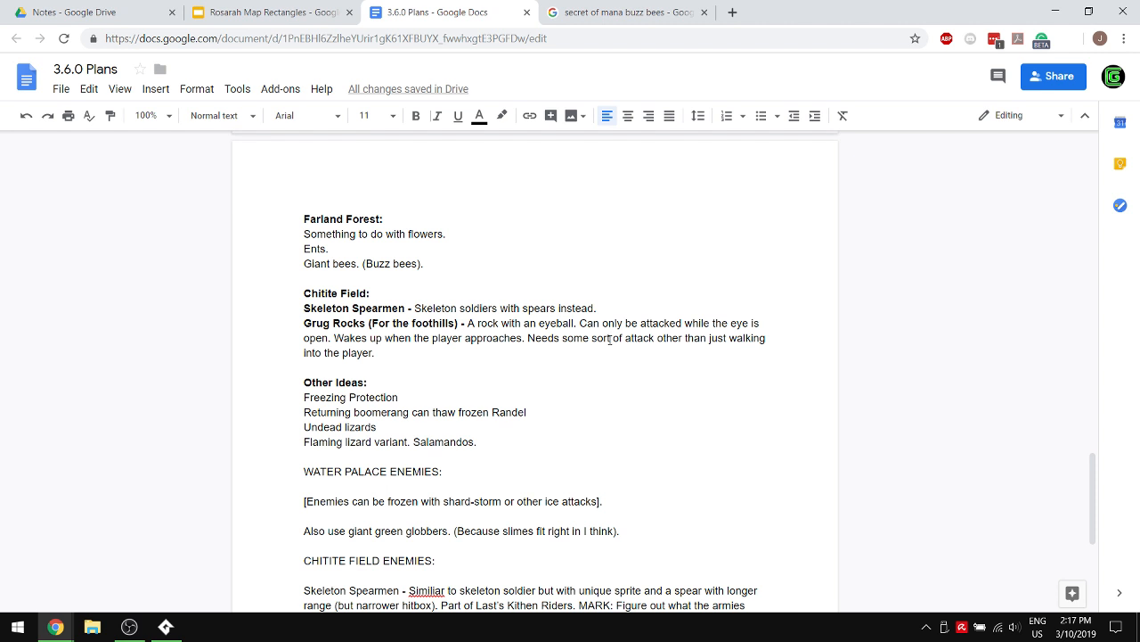
double_click(378, 249)
text(A)
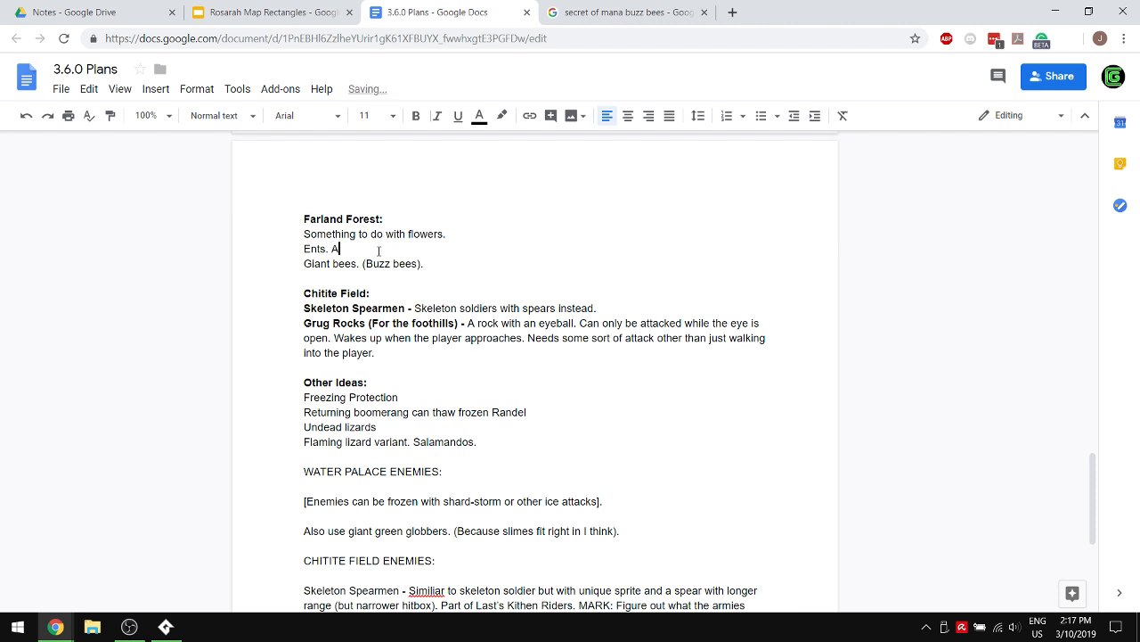
text(ttacking with roots, )
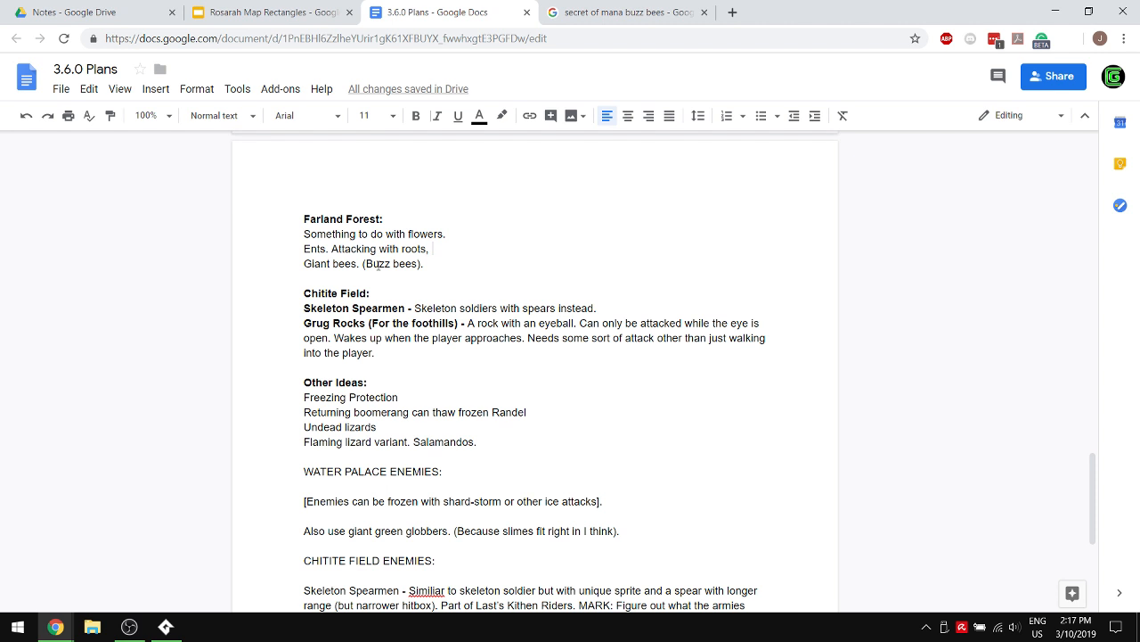
text(falling to attaa)
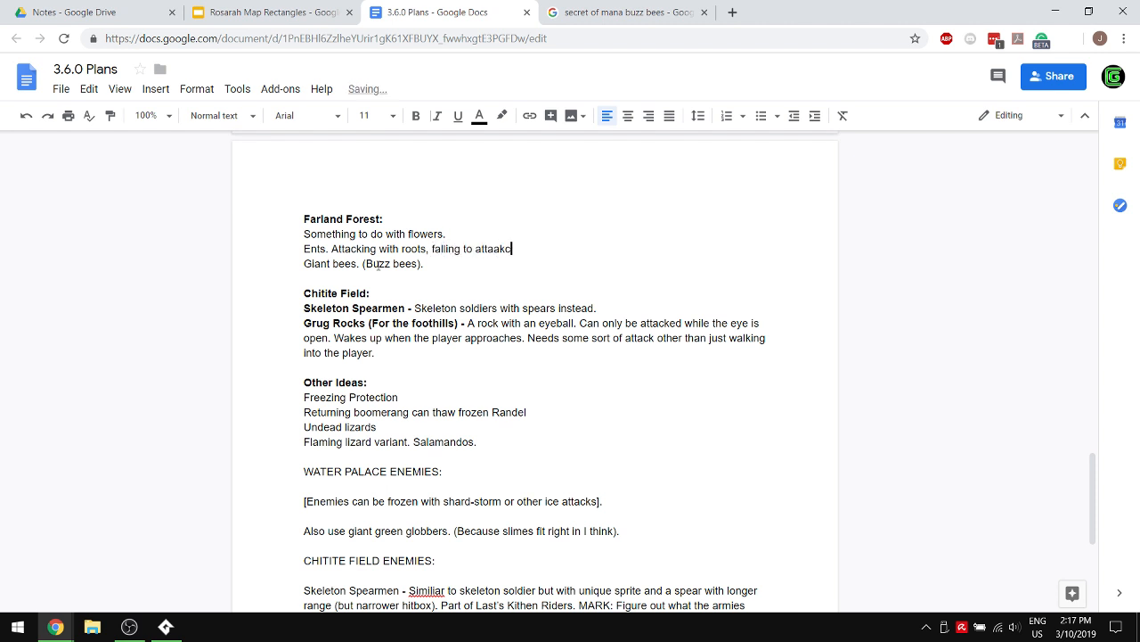
key(BackSpace)
text(ck.)
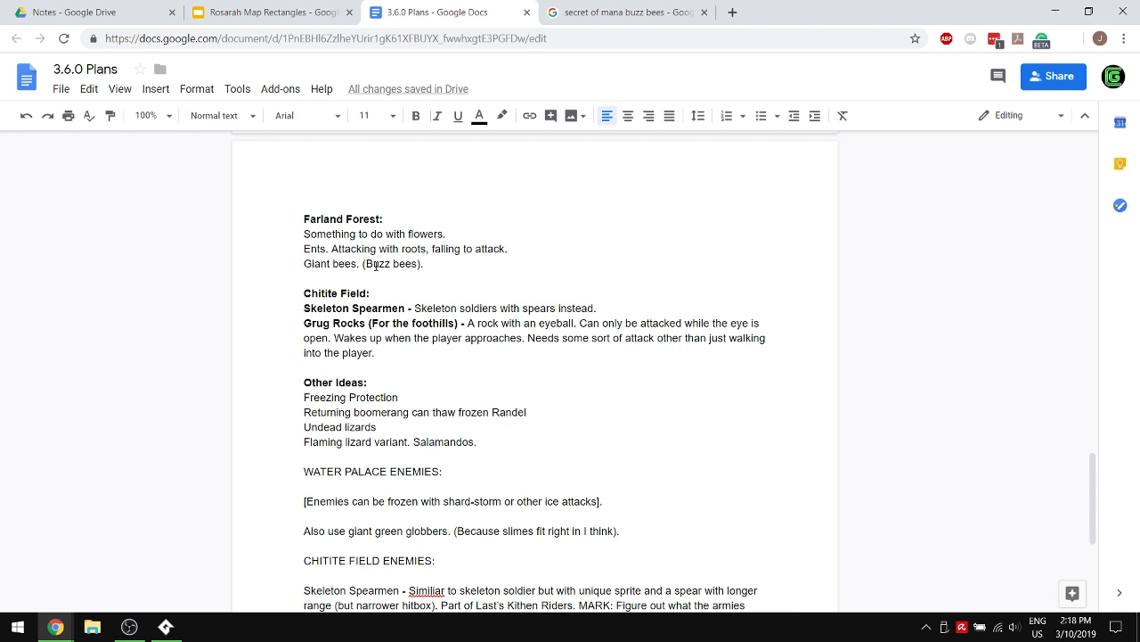
- Review the older Water Palace and Chitite Field enemy notes at the document's end and close the buzz bees image search
scroll(352, 440, down, 4)
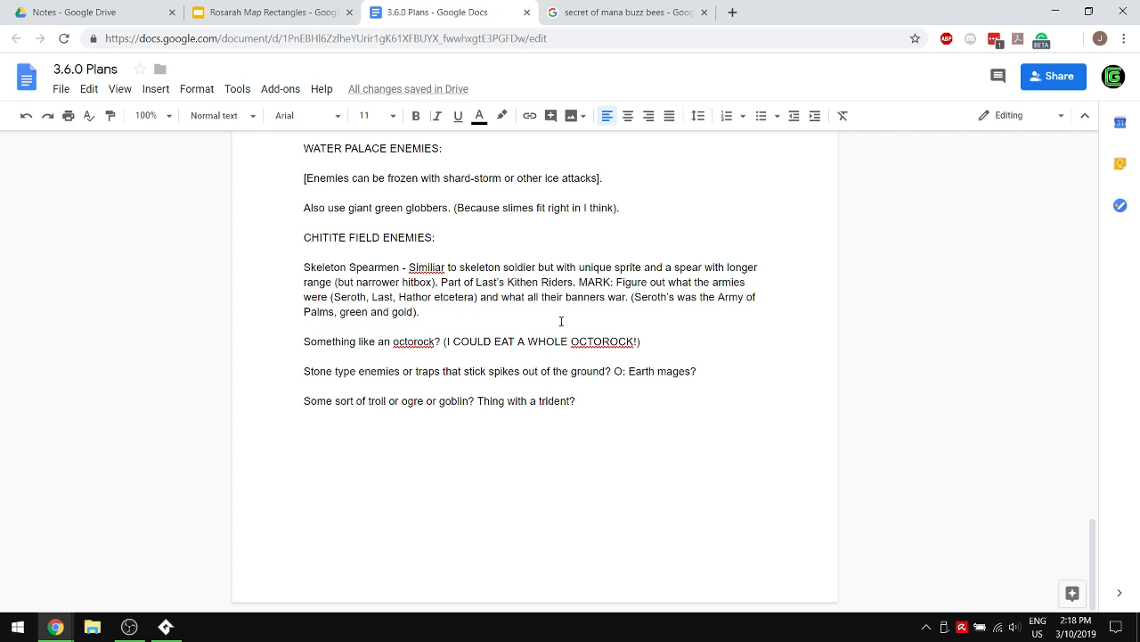
scroll(561, 321, up, 2)
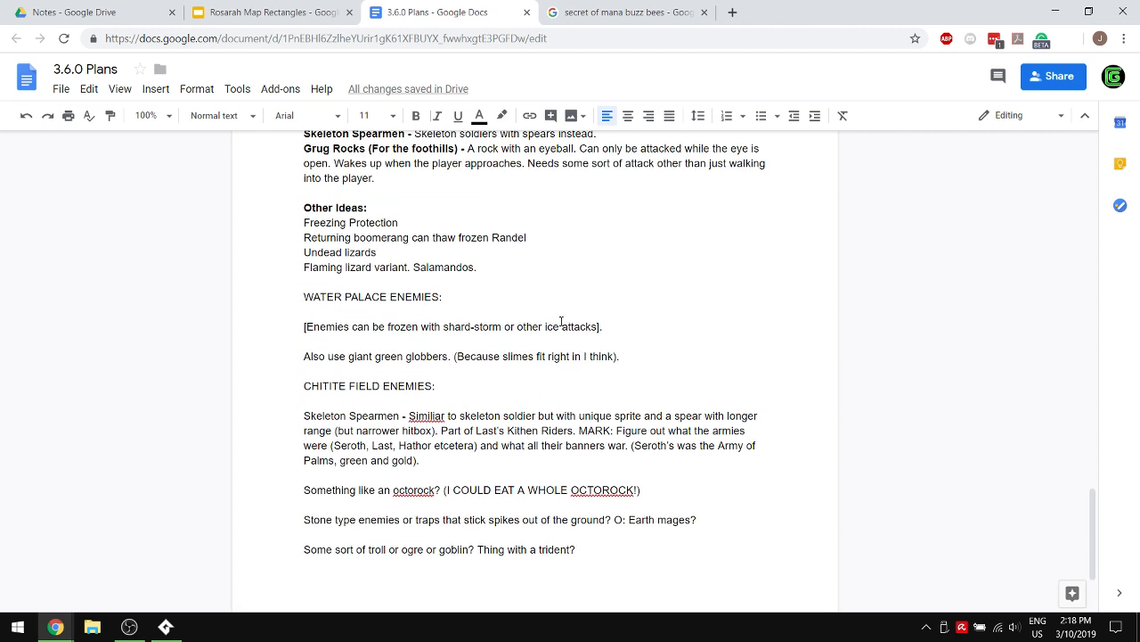
scroll(562, 322, down, 2)
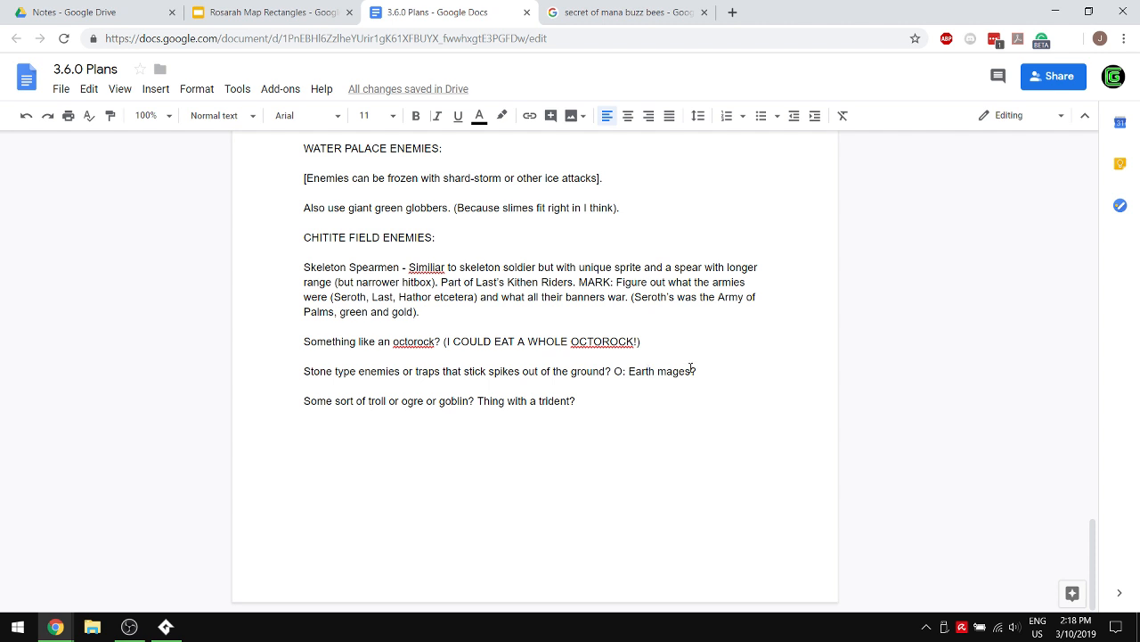
click(675, 7)
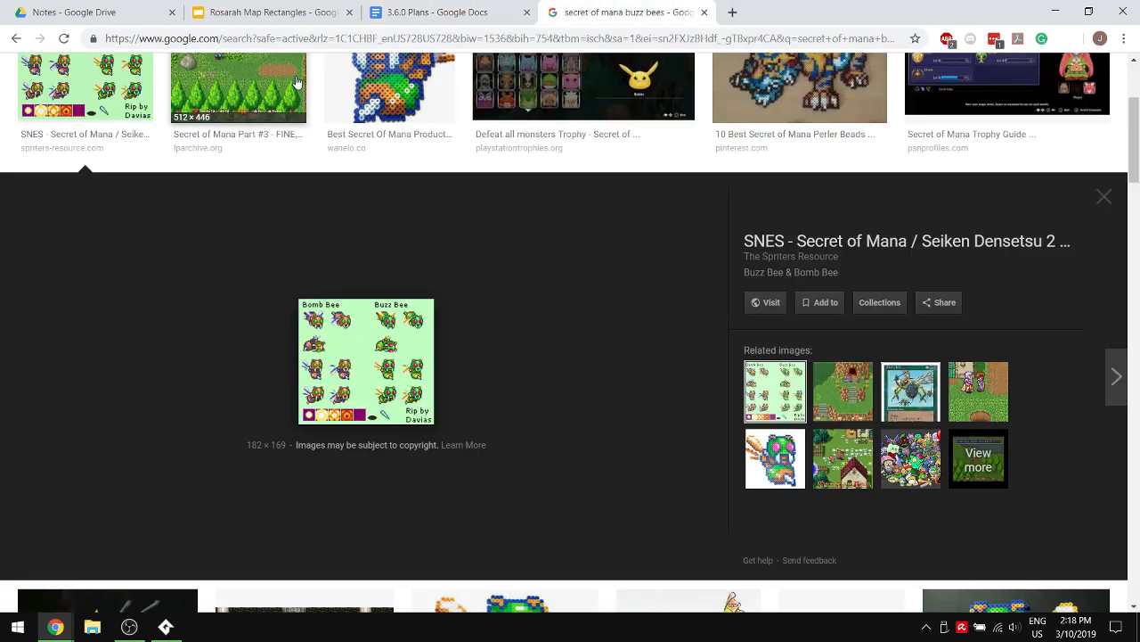
drag(581, 6, 581, 0)
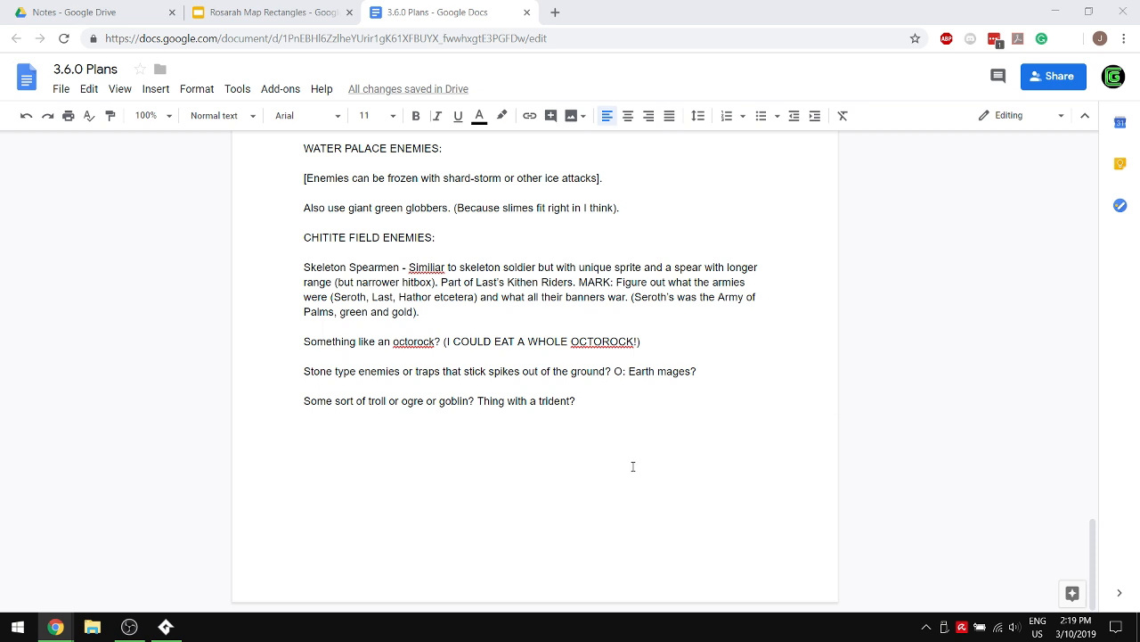
scroll(557, 434, up, 6)
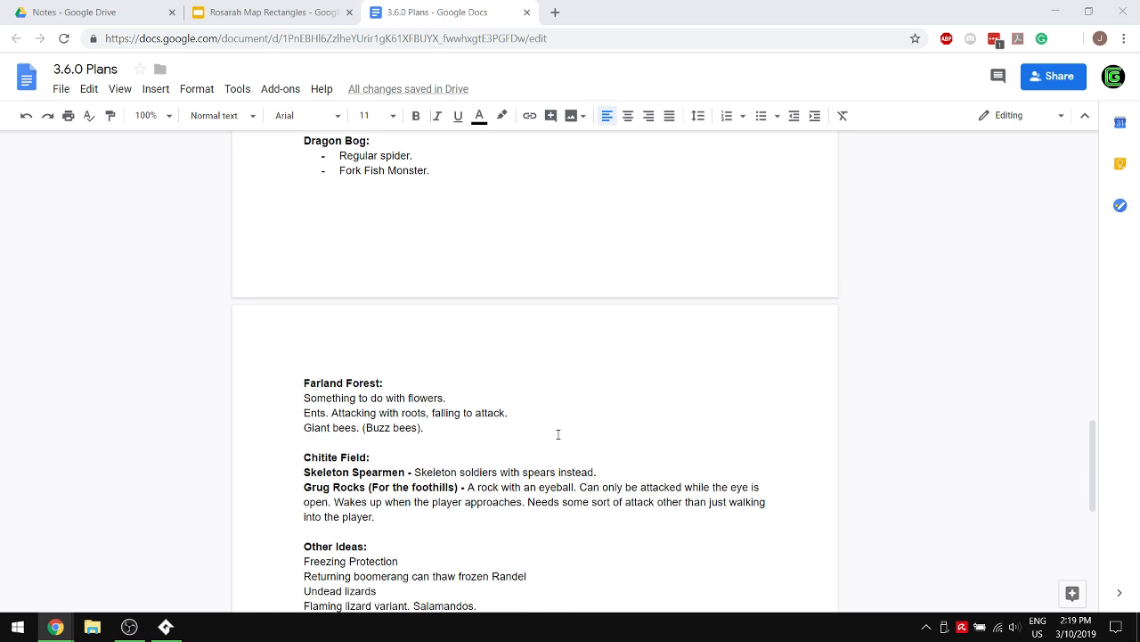
- Add the bold entry title "Earth Mages -" below Grug Rocks in the Chitite Field section, with bold off for the following text
scroll(558, 434, down, 2)
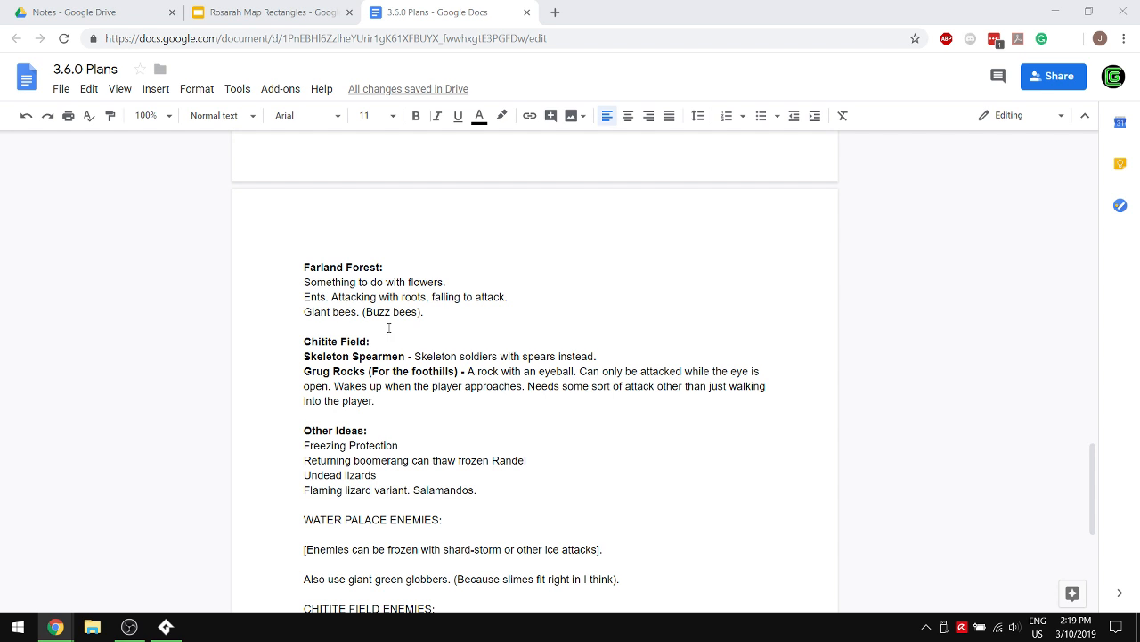
click(393, 399)
key(Return)
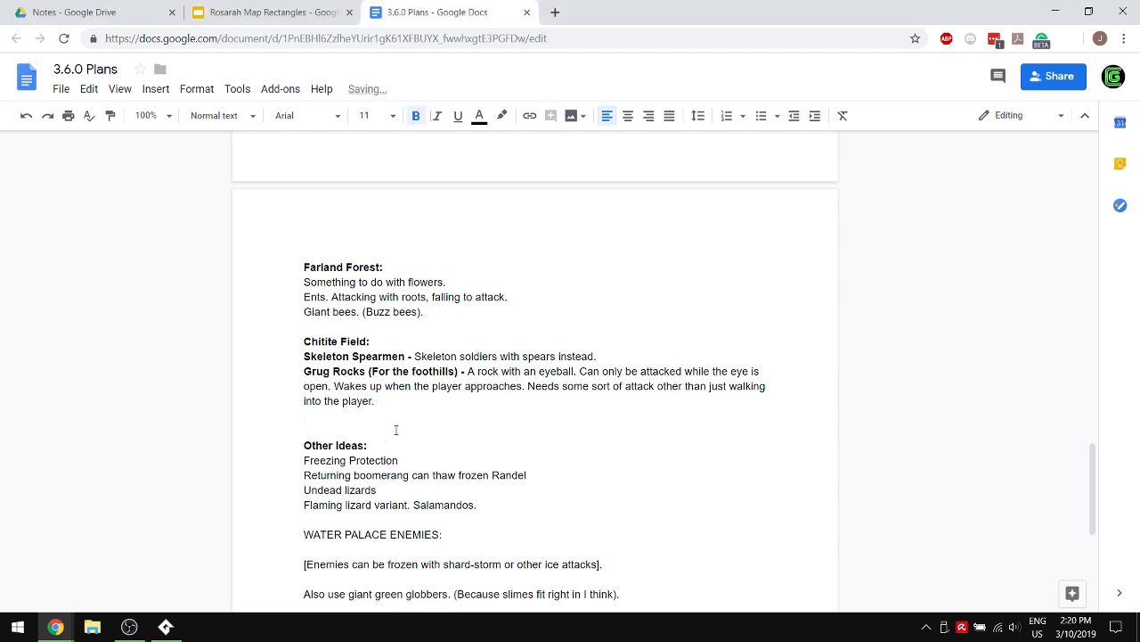
text(Earth mages)
key(BackSpace)
key(BackSpace)
key(BackSpace)
key(BackSpace)
key(BackSpace)
text(Mages -)
key(ctrl+b)
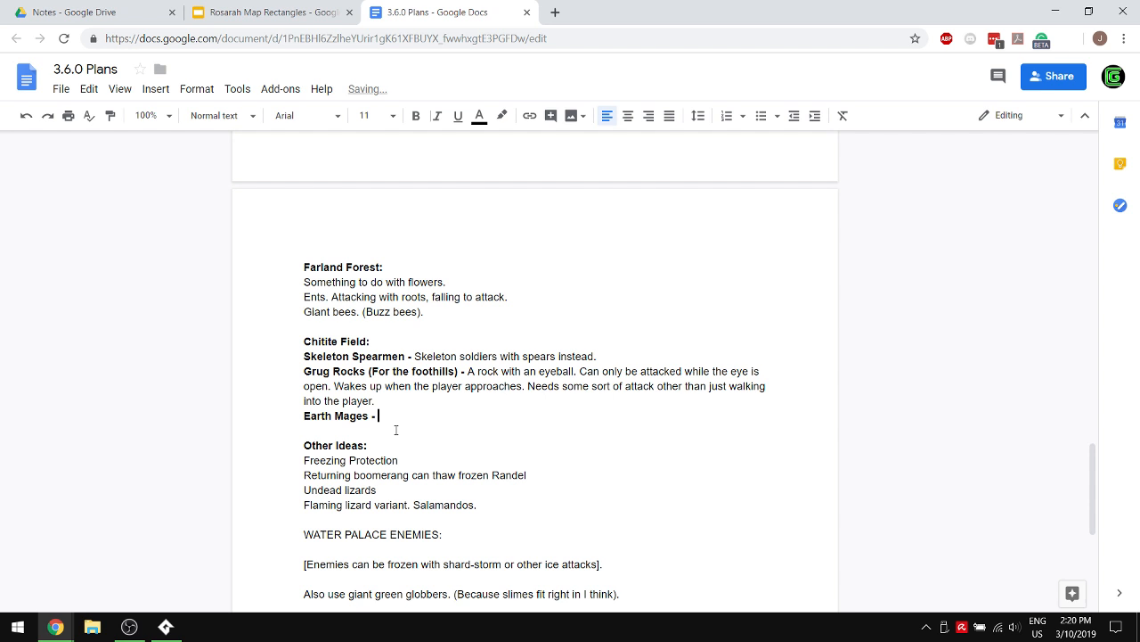
- Describe the Earth Mages with "Cast earth spike attack as well as some other spell like a tremor."
text(Cast earth spike attack as well as so)
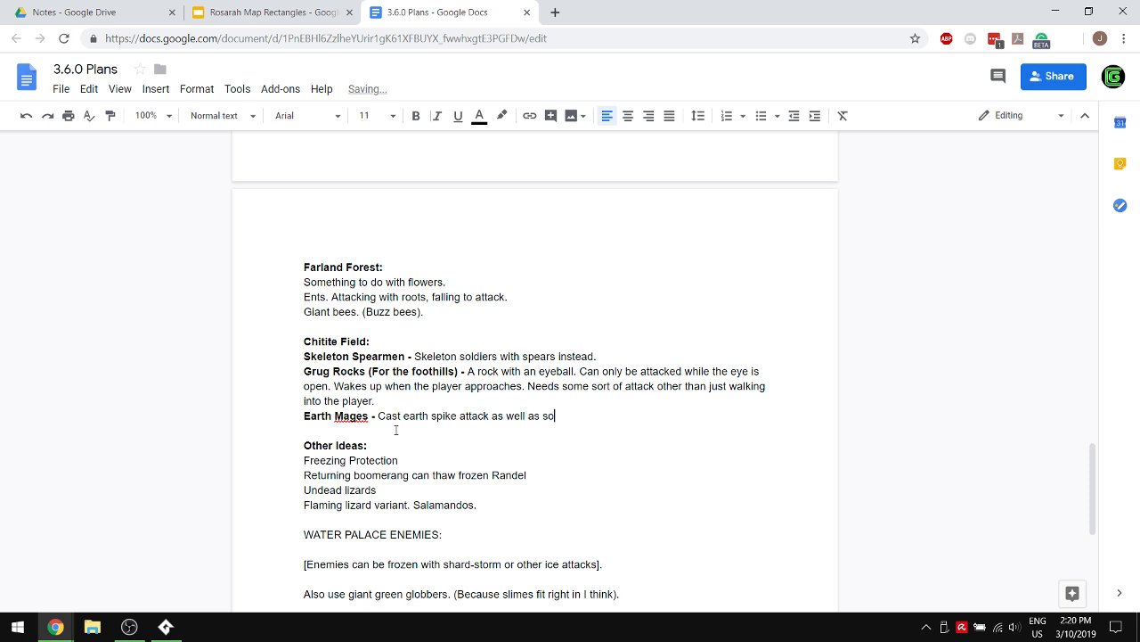
text(me other spell like a tremor.)
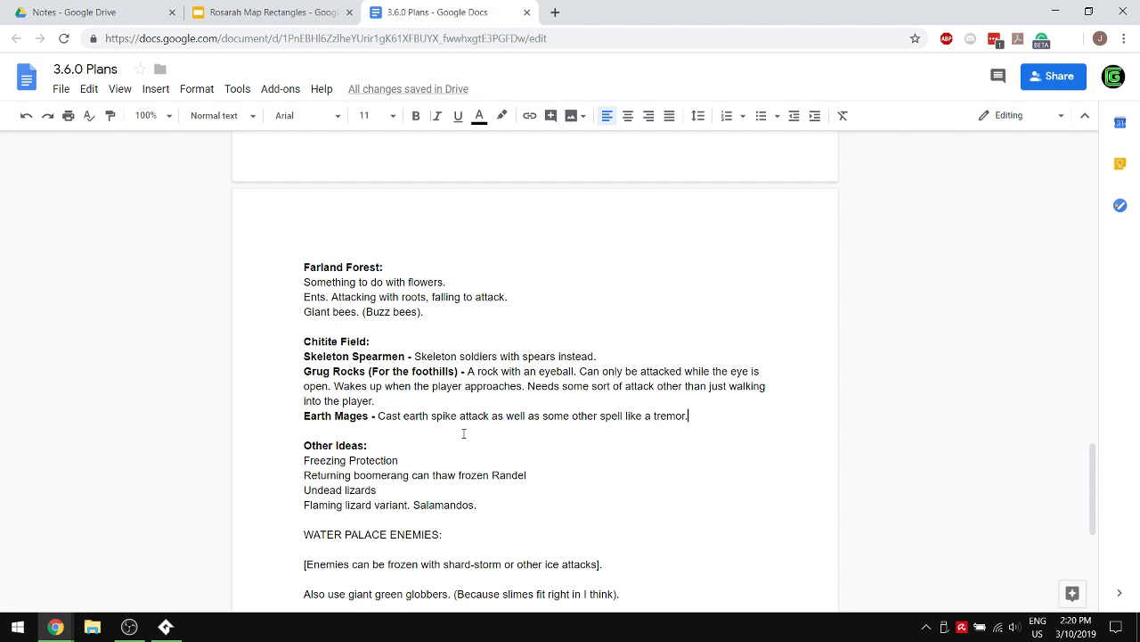
- Switch to GameMaker Studio 2 and look through the existing enemy objects in the Traps and Farland Forest groups
click(165, 626)
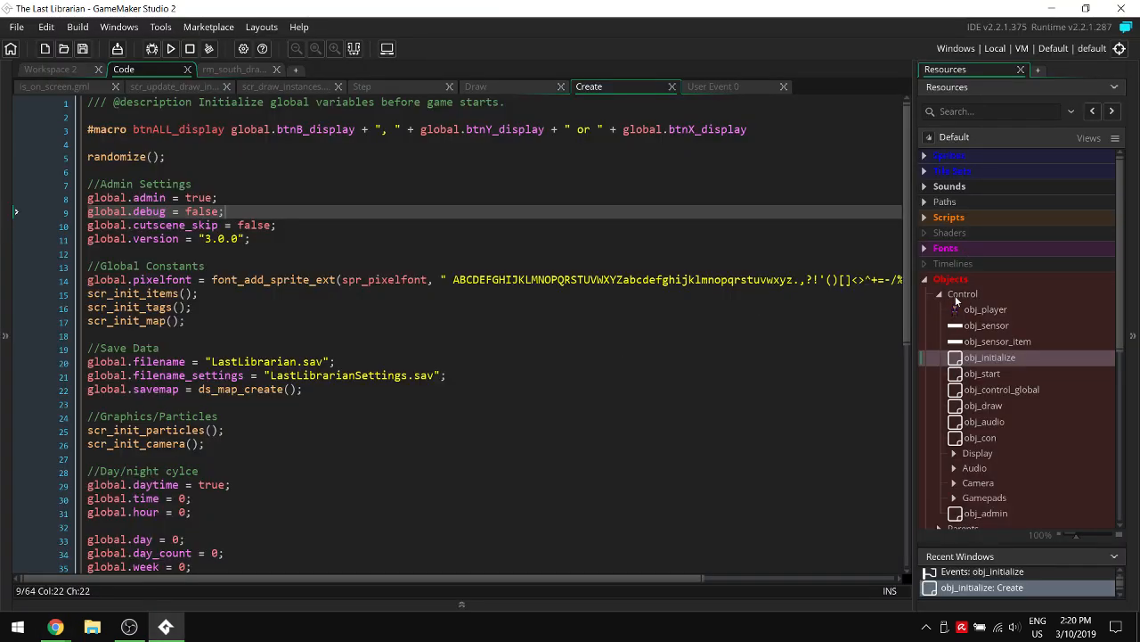
scroll(997, 351, down, 3)
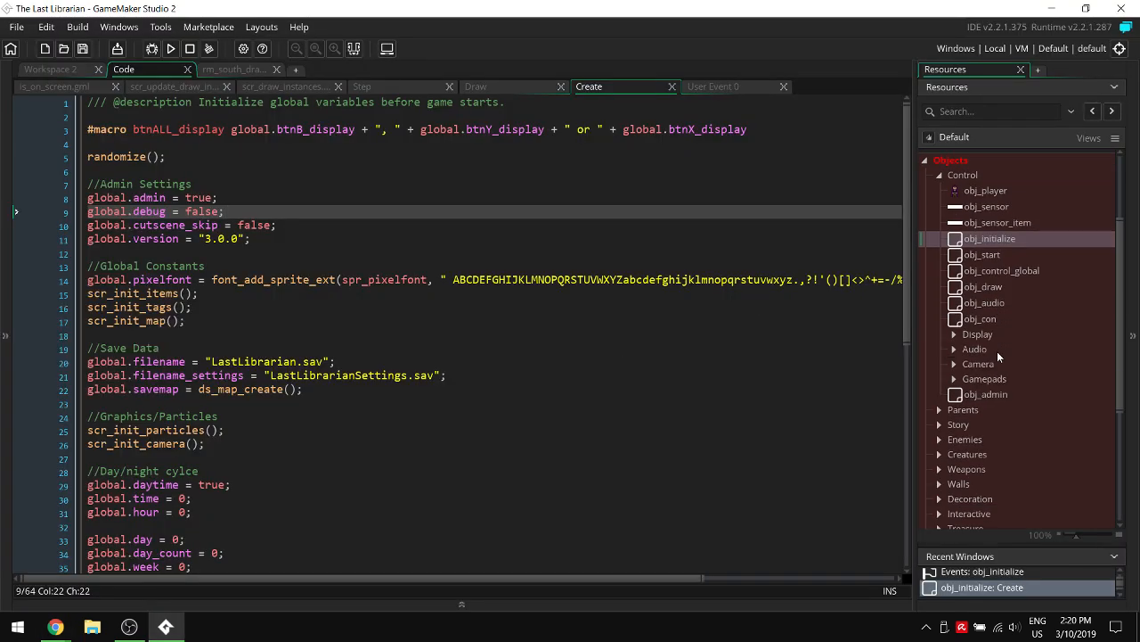
click(967, 440)
double_click(968, 440)
double_click(975, 438)
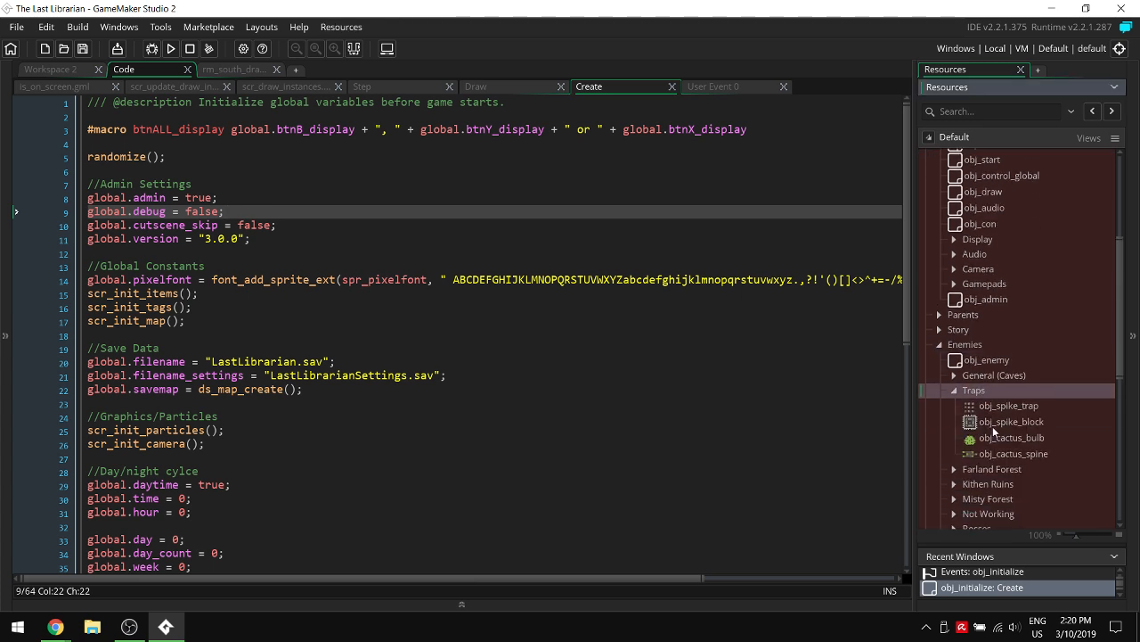
click(998, 422)
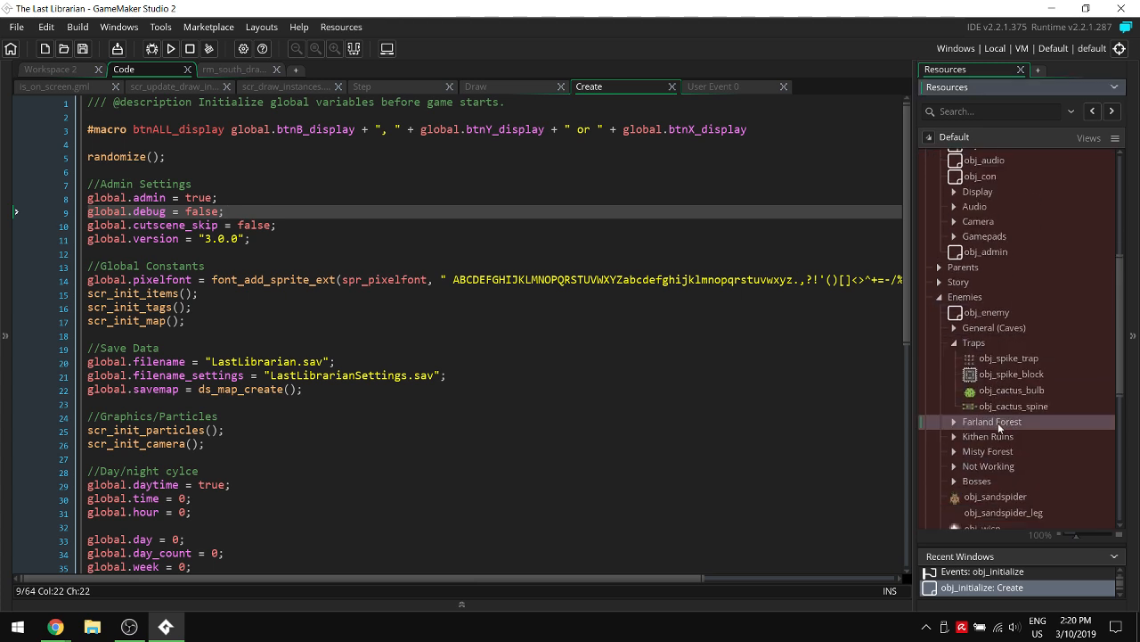
double_click(998, 422)
scroll(1011, 427, down, 1)
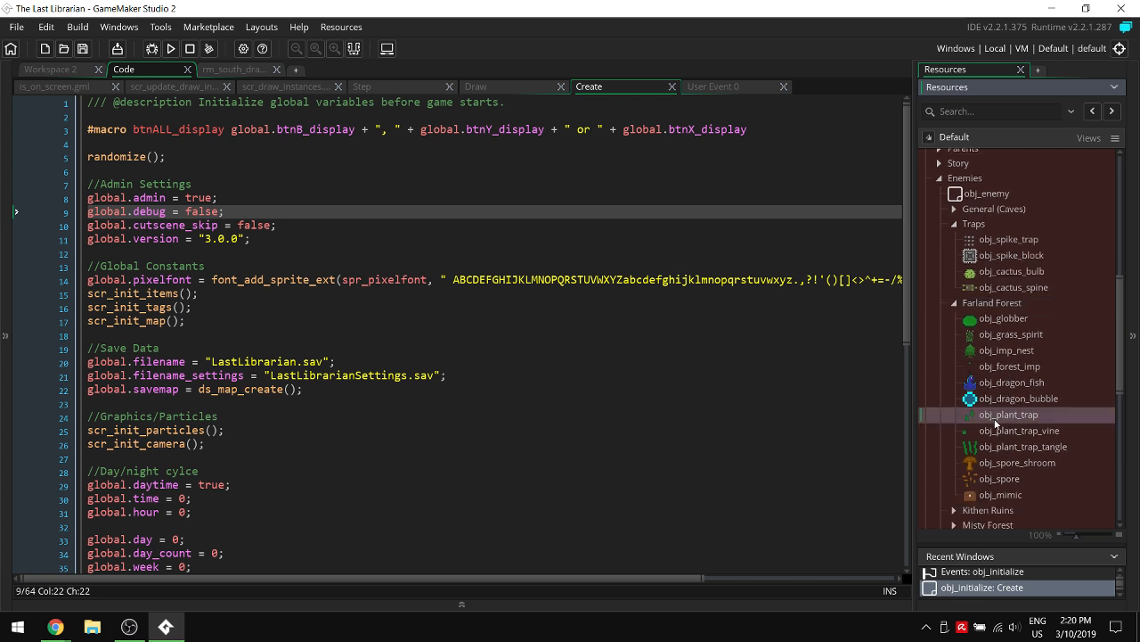
click(998, 417)
click(729, 426)
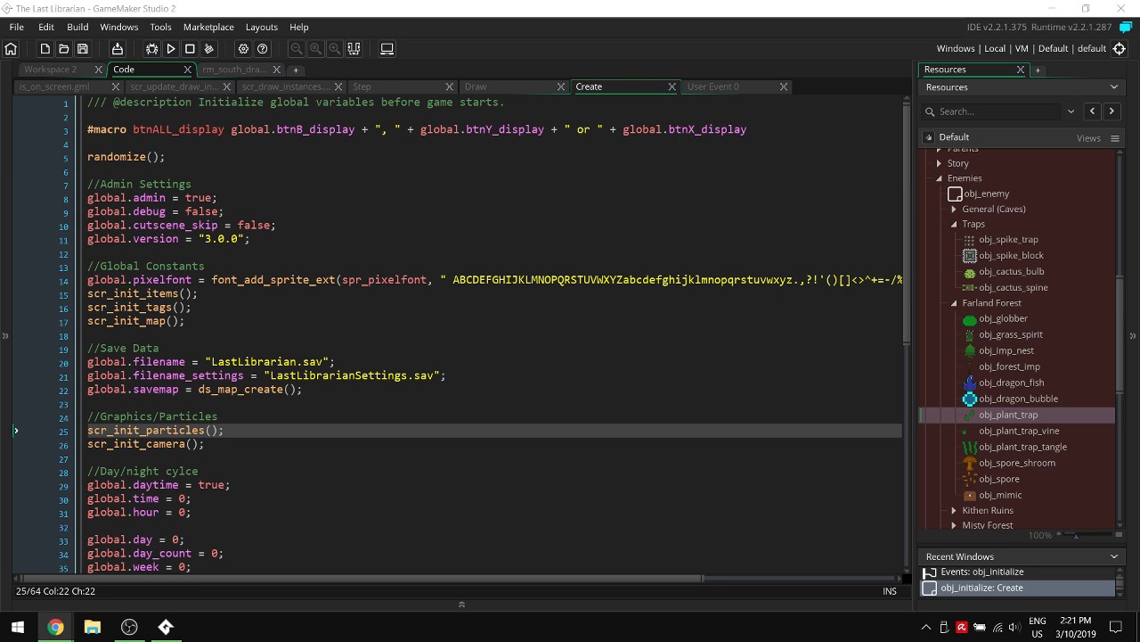
- Switch to Chrome, examine the giant tree creature image enlarged, and close it to return to the 3.6.0 Plans document
click(55, 626)
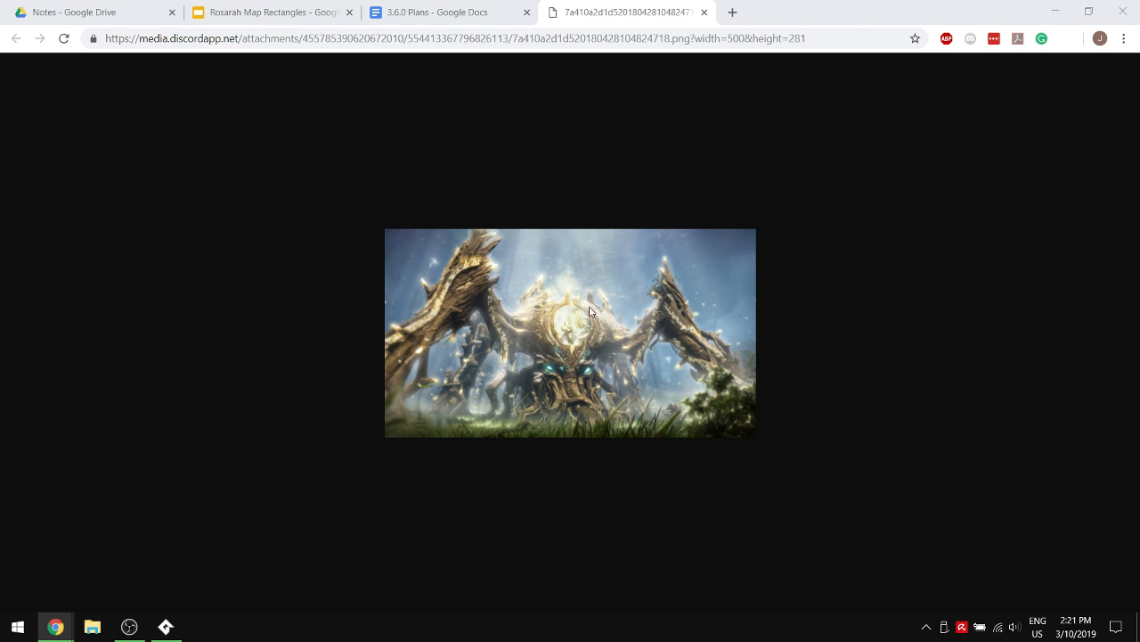
ctrl+scroll(588, 339, up, 8)
ctrl+scroll(588, 338, up, 1)
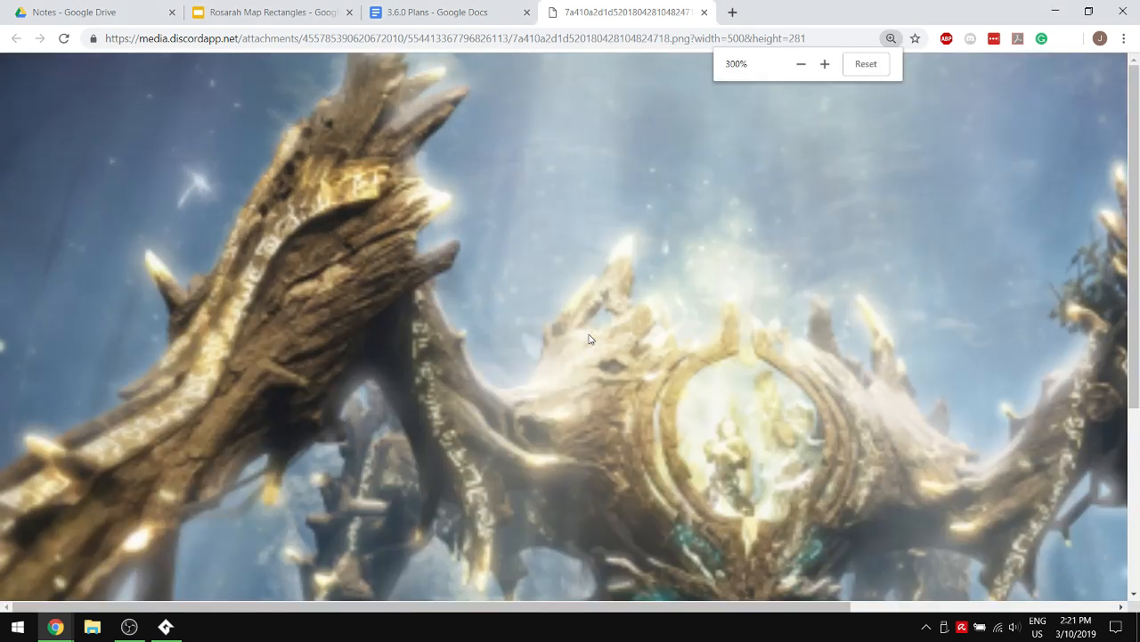
ctrl+scroll(588, 339, down, 3)
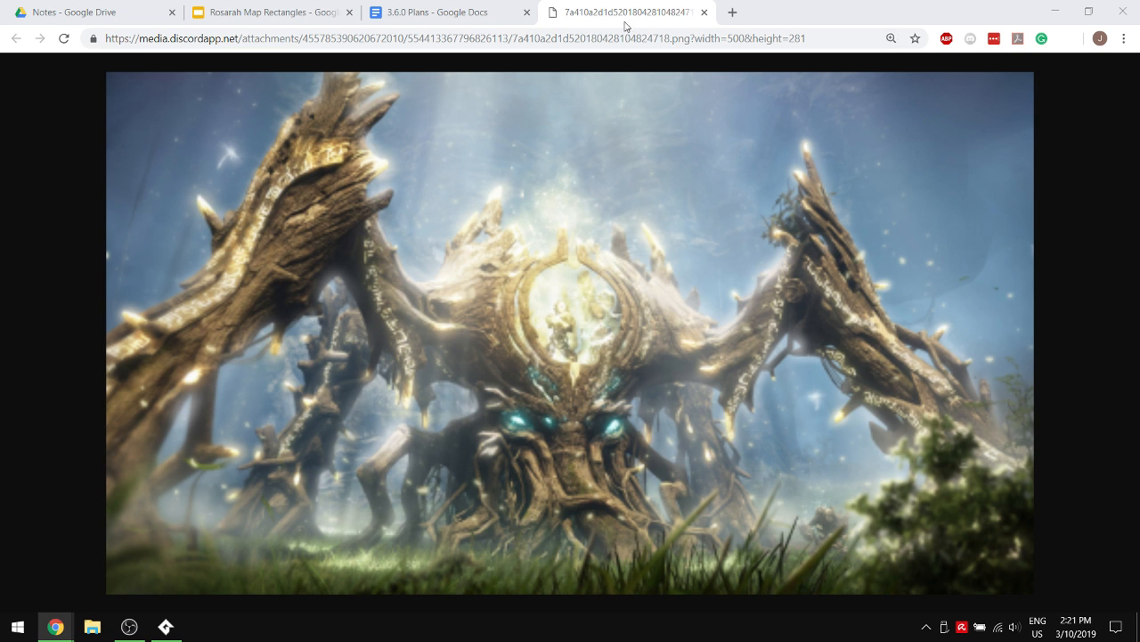
click(704, 13)
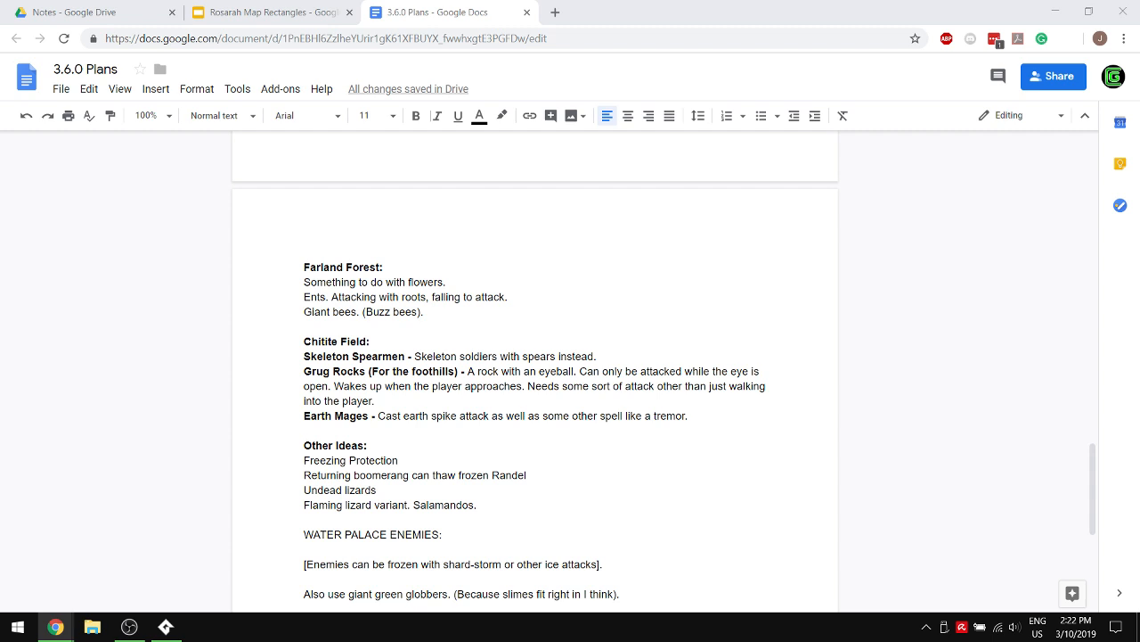
- Check the Google results for "lichen", view the leshen.png creature image enlarged, and close the image window
drag(1139, 125, 686, 26)
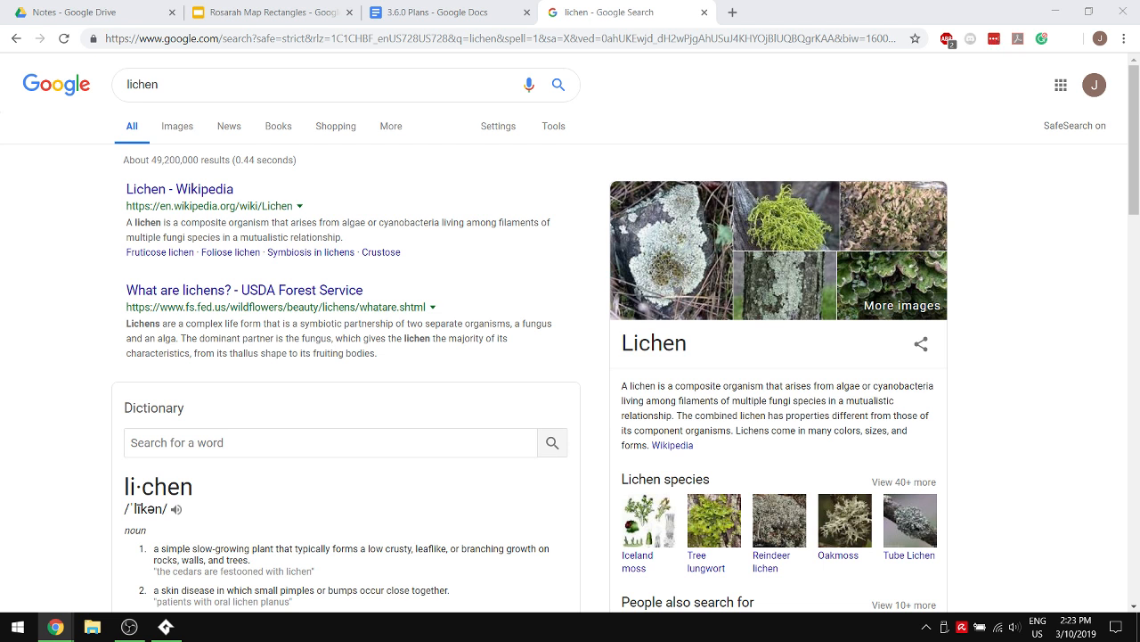
drag(1139, 161, 603, 2)
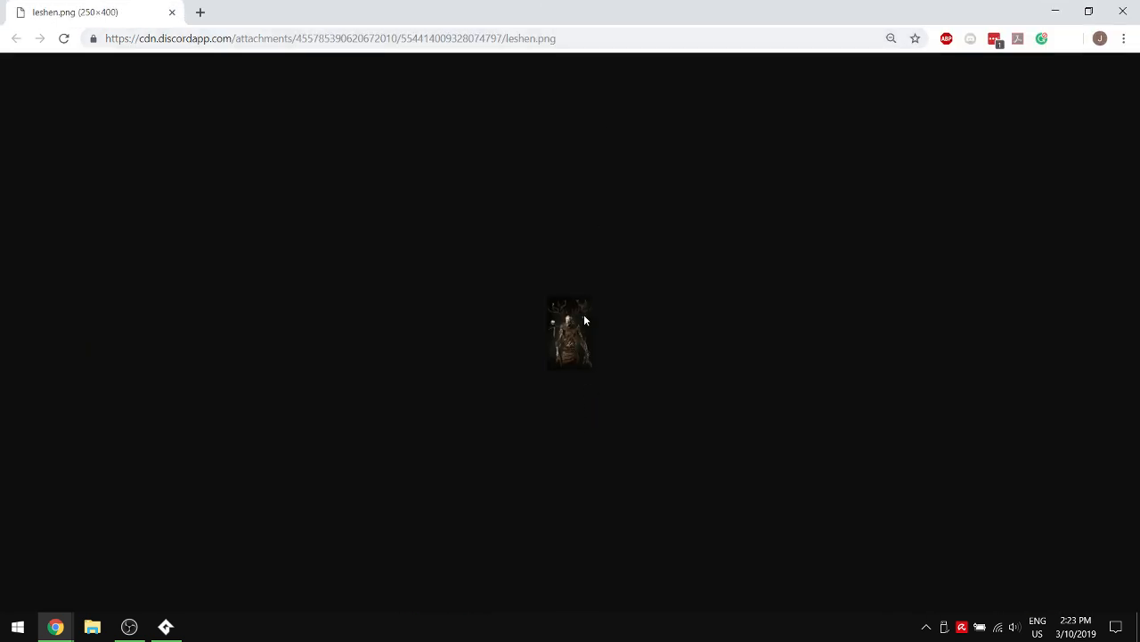
ctrl+scroll(583, 314, up, 13)
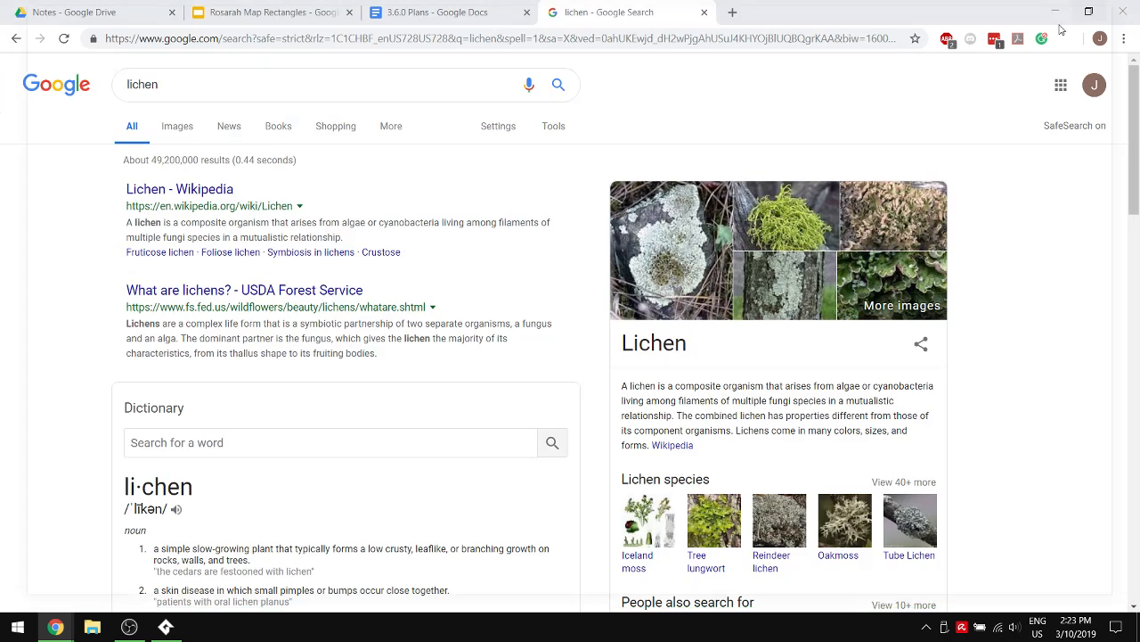
click(1122, 12)
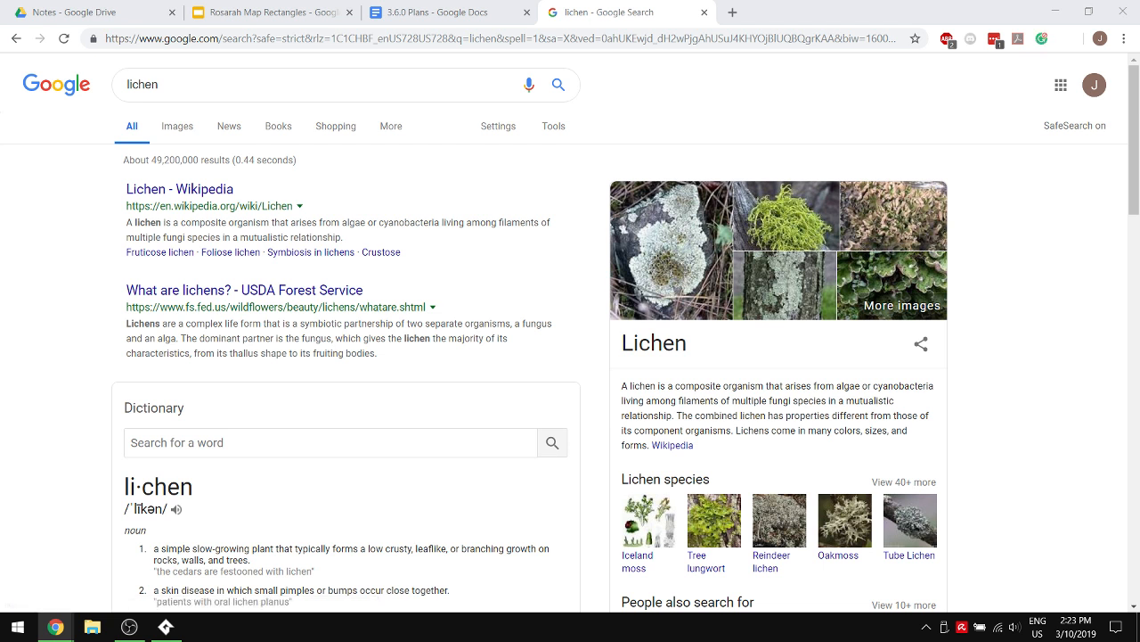
- Close the Google results for "lichen" and return to the 3.6.0 Plans document
mouse_move(68, 630)
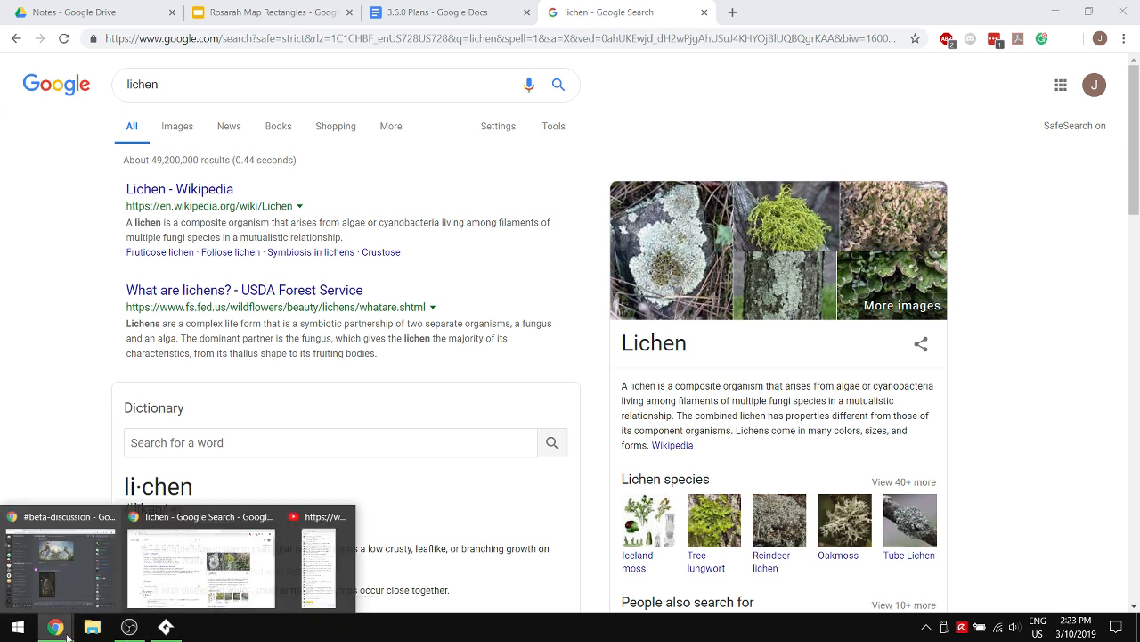
click(353, 572)
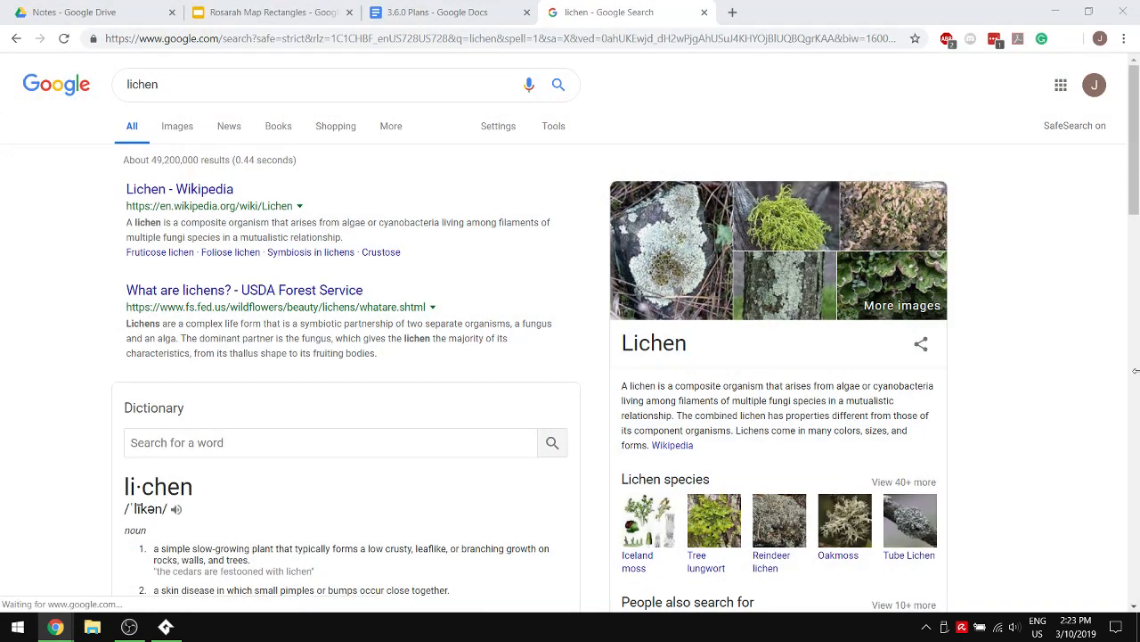
click(776, 136)
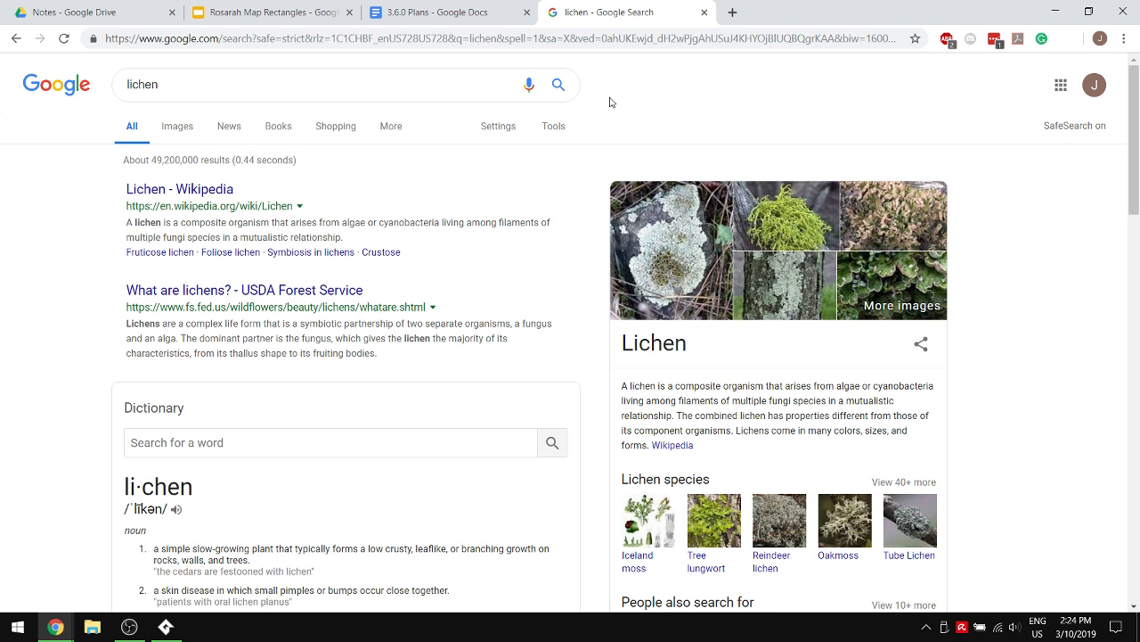
click(705, 12)
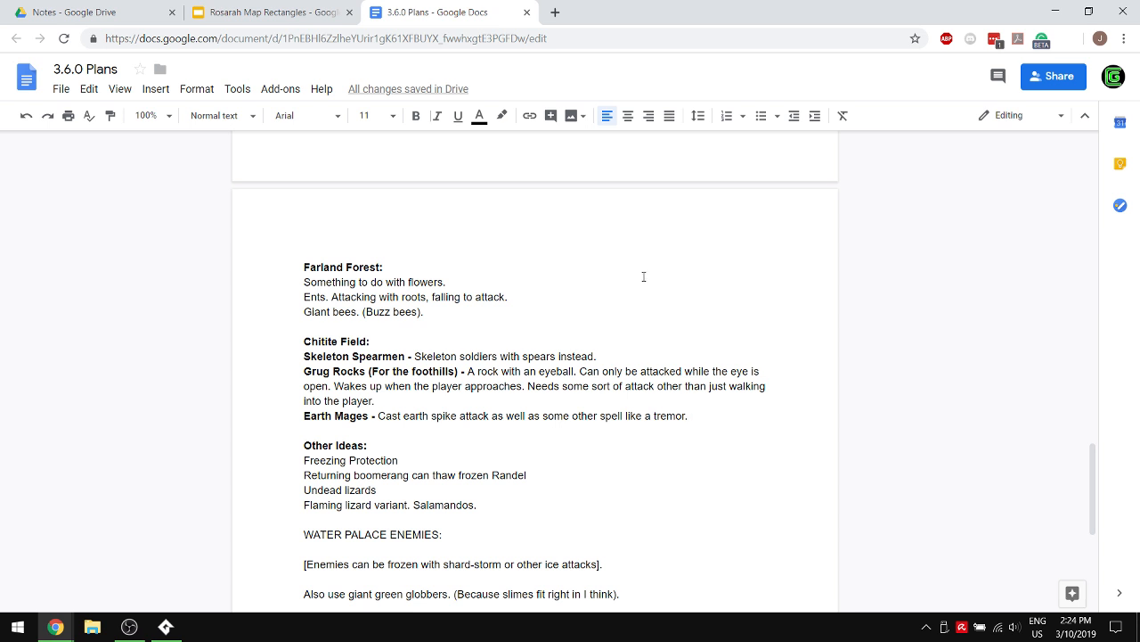
- Add "Tanglebulb." at the end of the Farland Forest list and delete its line "Something to do with flowers."
click(424, 312)
key(Return)
text(T)
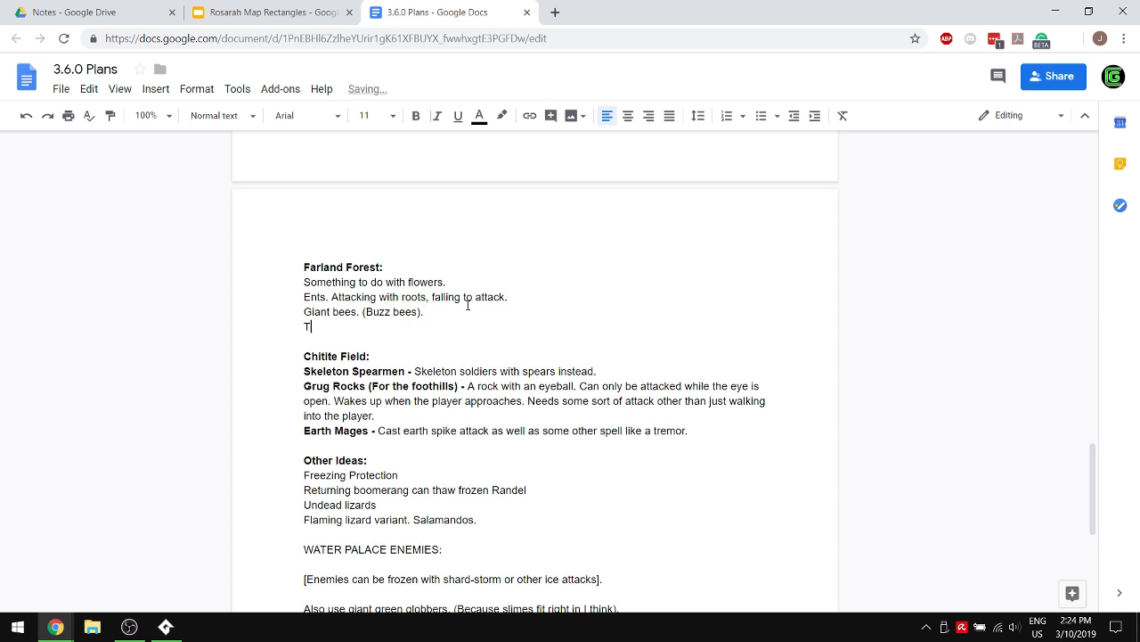
text(anglebulb.)
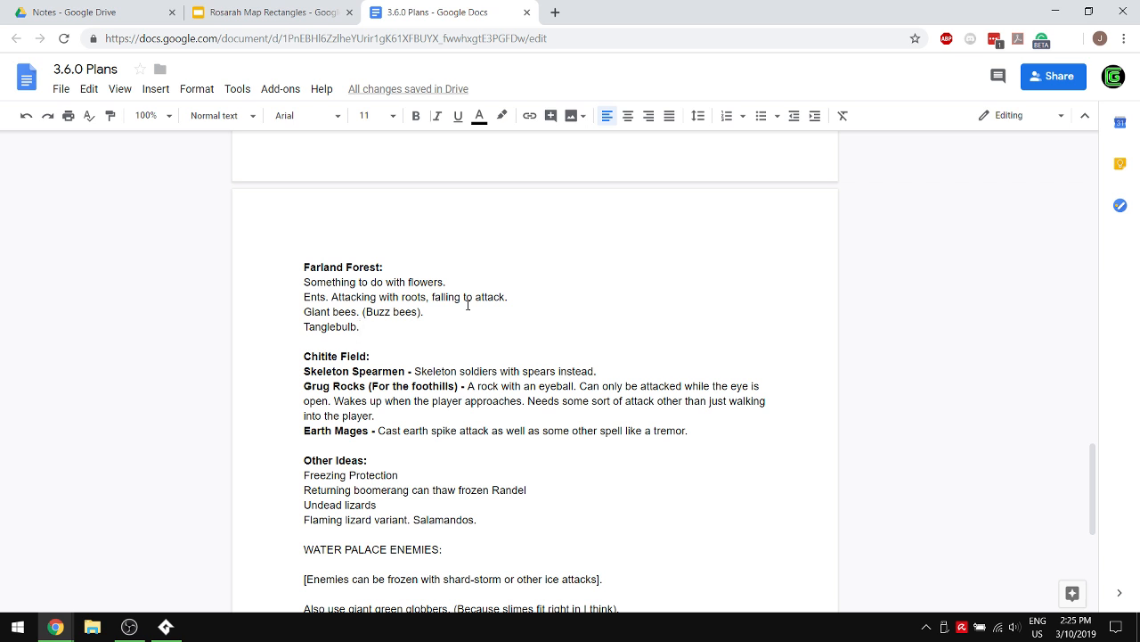
drag(455, 285, 161, 289)
key(BackSpace)
key(BackSpace)
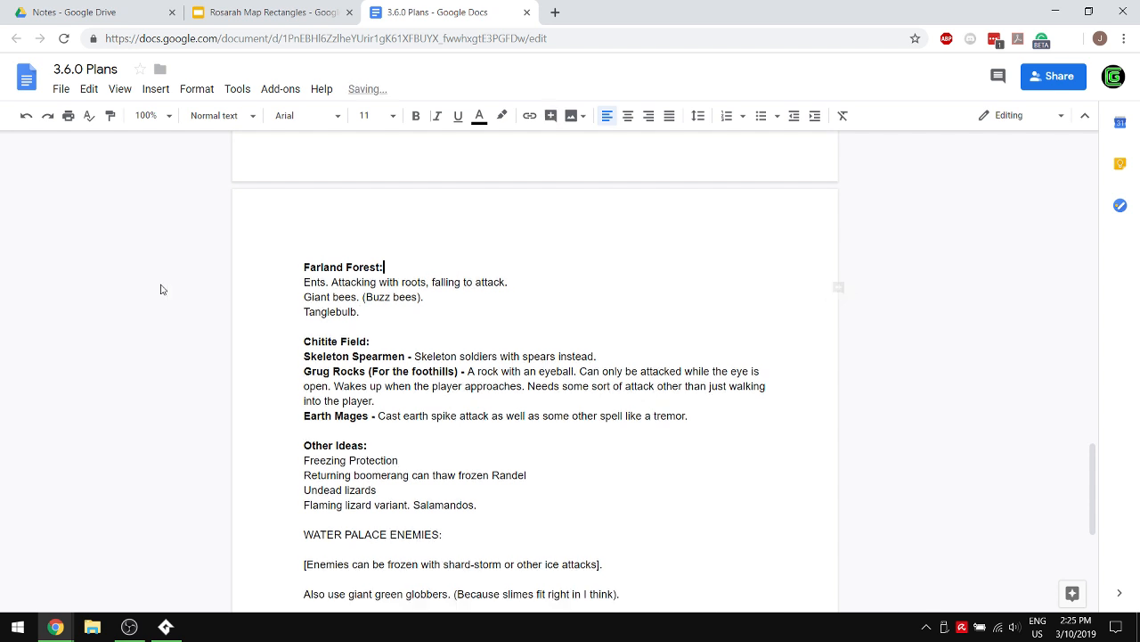
- Add the line "Python or snake." below Tanglebulb in the Farland Forest list
click(404, 312)
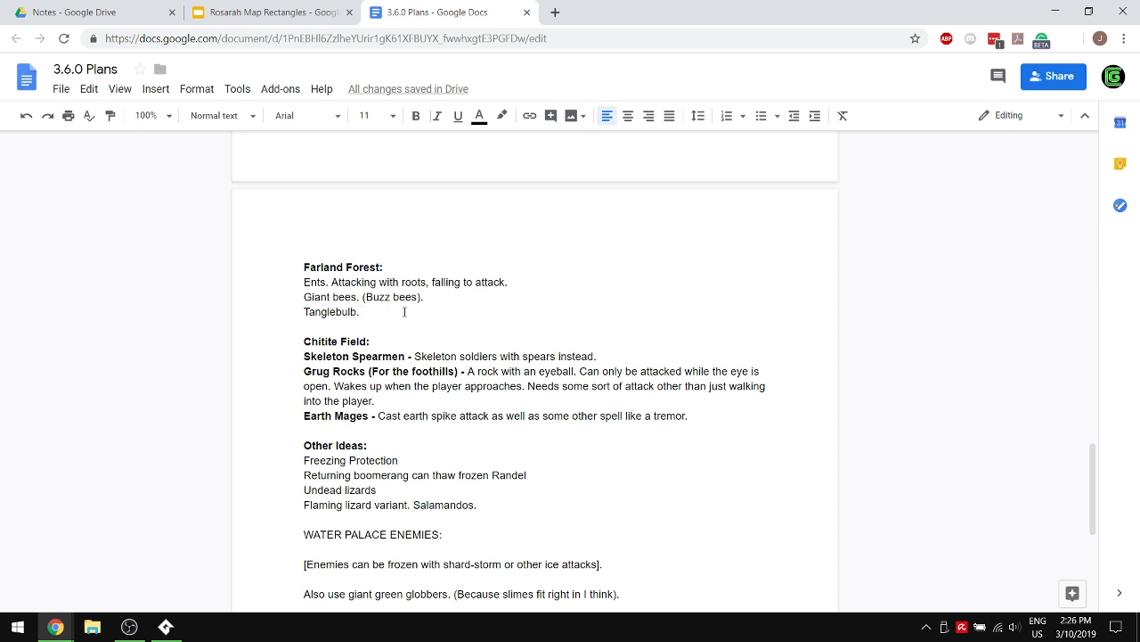
key(Return)
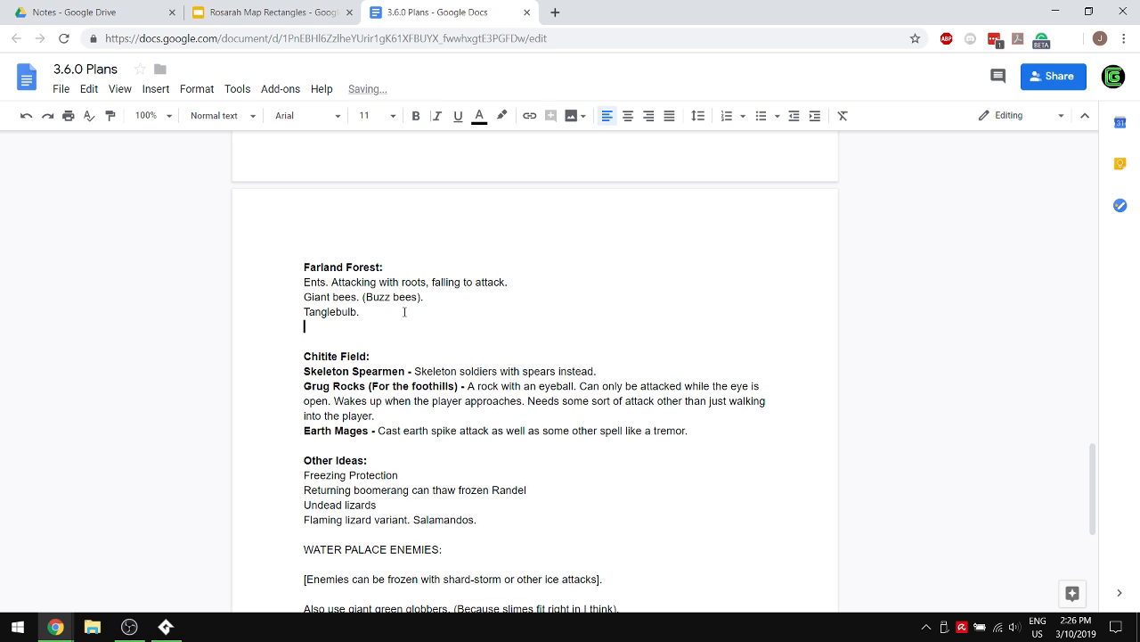
text(Python or snake.)
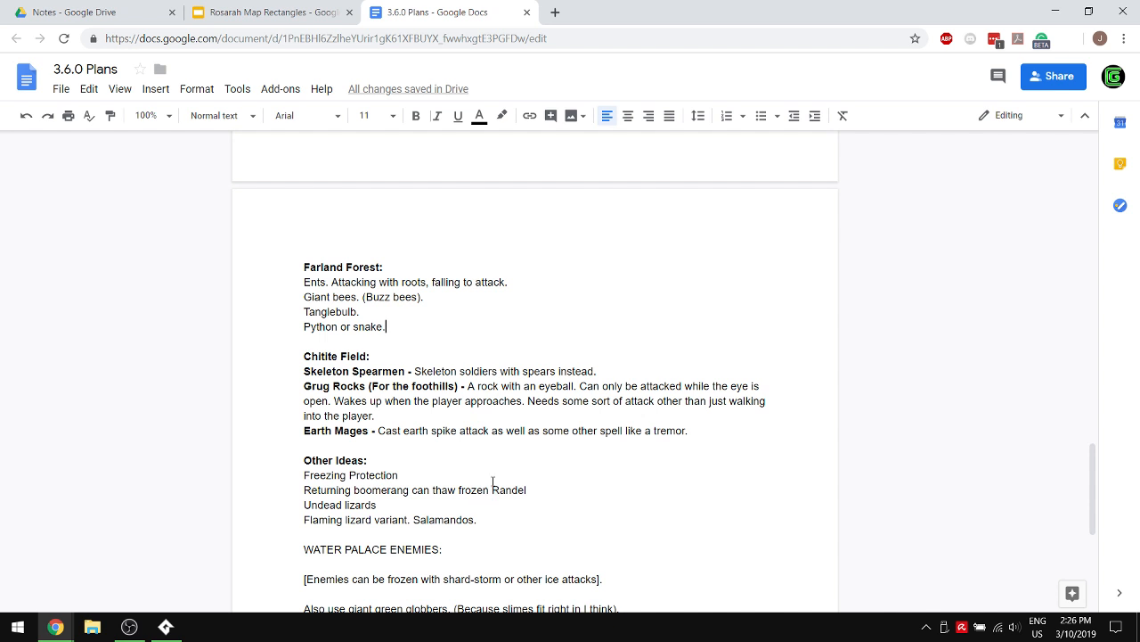
- Append "Designed like leshens." to the Earth Mages description under Chitite Field
click(696, 431)
text(Designe)
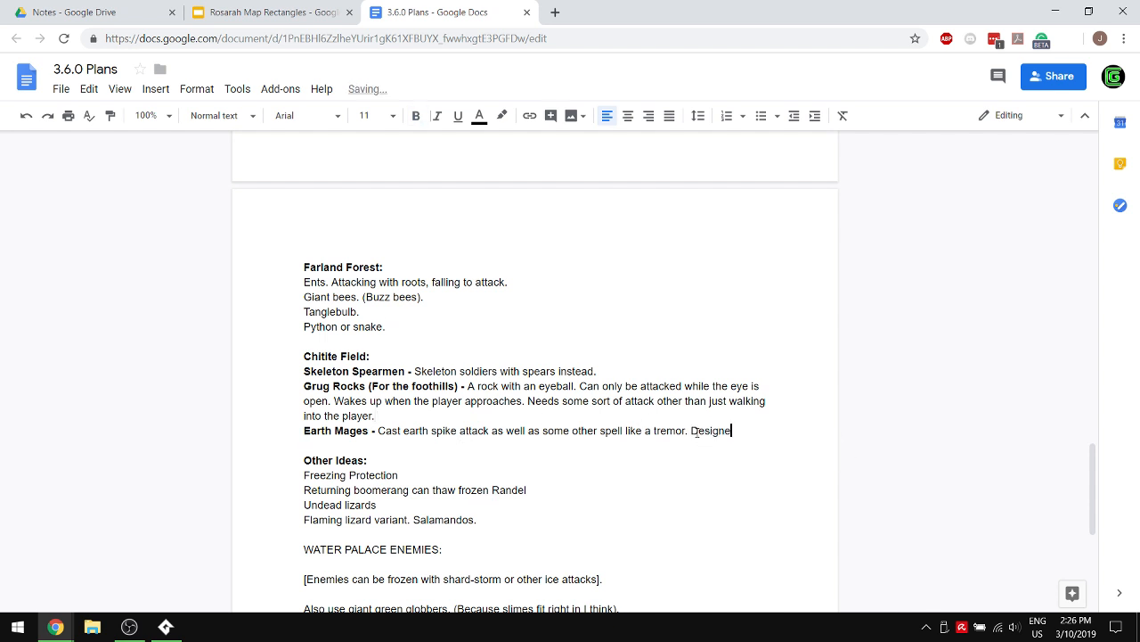
text(d like lechen)
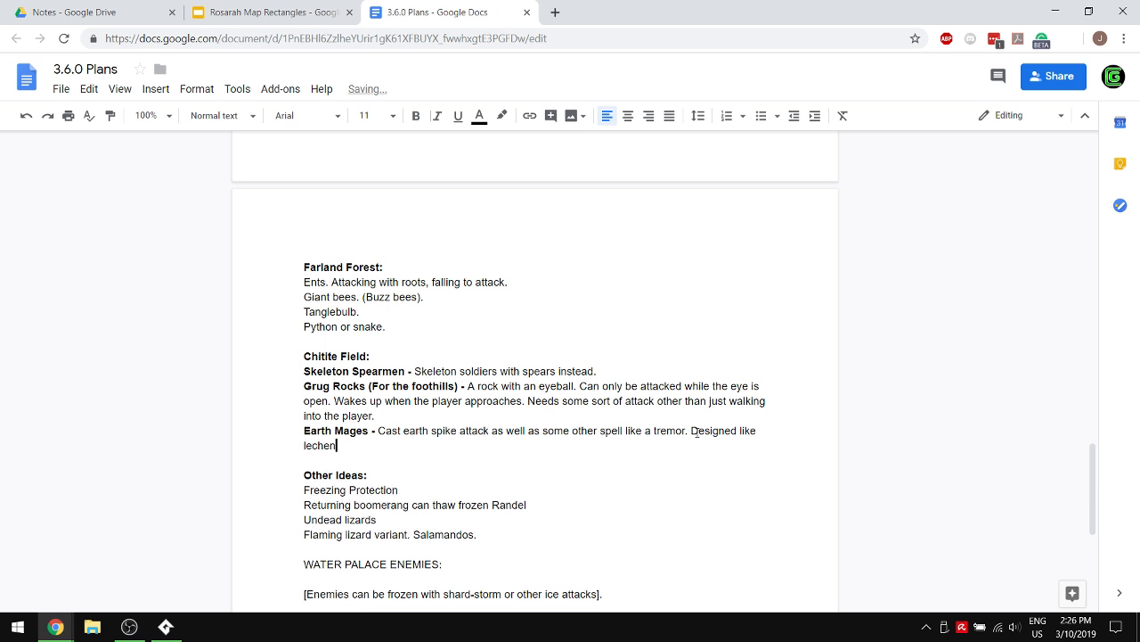
text(s)
key(BackSpace)
key(BackSpace)
key(BackSpace)
key(BackSpace)
key(BackSpace)
text(shens.)
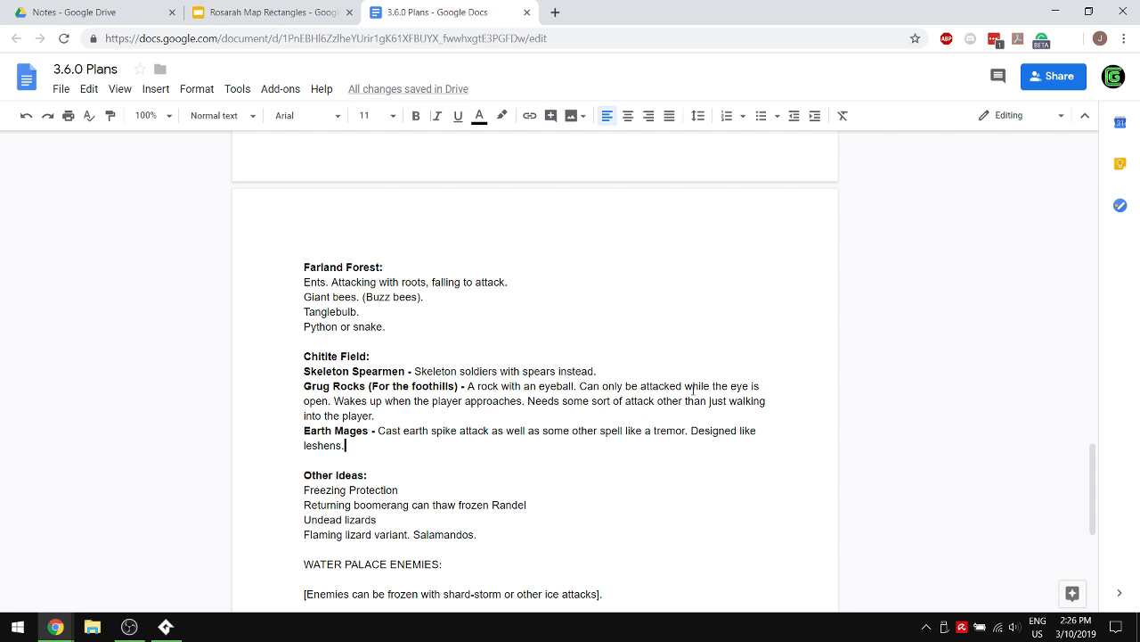
click(692, 386)
- Add the replacement note "Imps ▷ Giant Bees" below the Farland Forest ideas, separated from them by a blank line
click(406, 329)
key(Return)
key(Return)
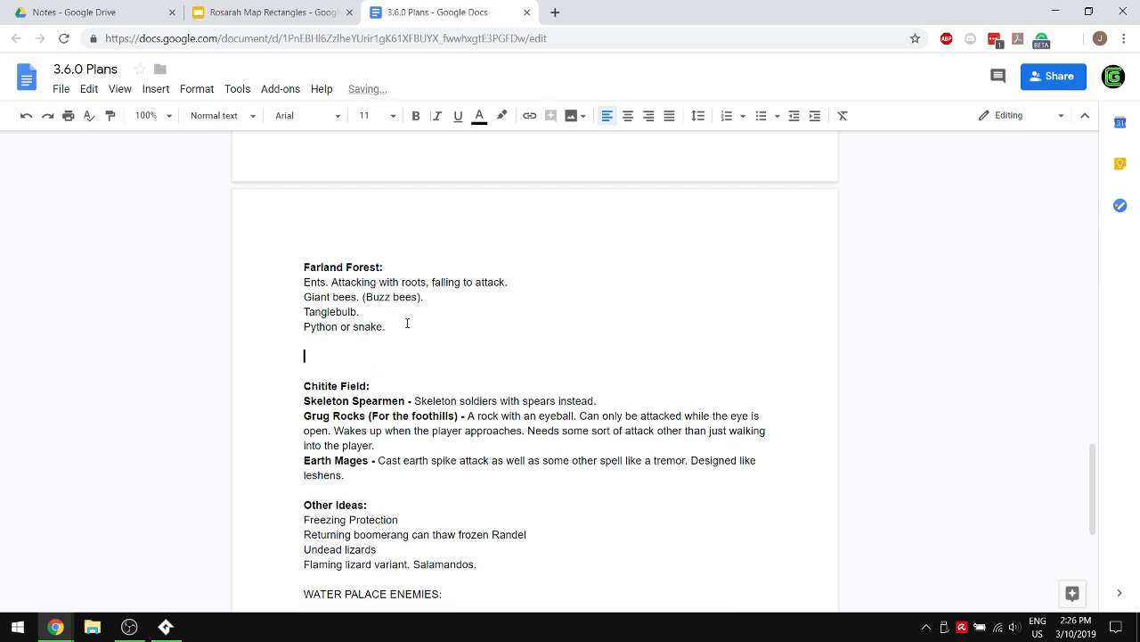
text(Imps)
text( ->)
key(BackSpace)
key(BackSpace)
text(-> )
text(Giant Bees)
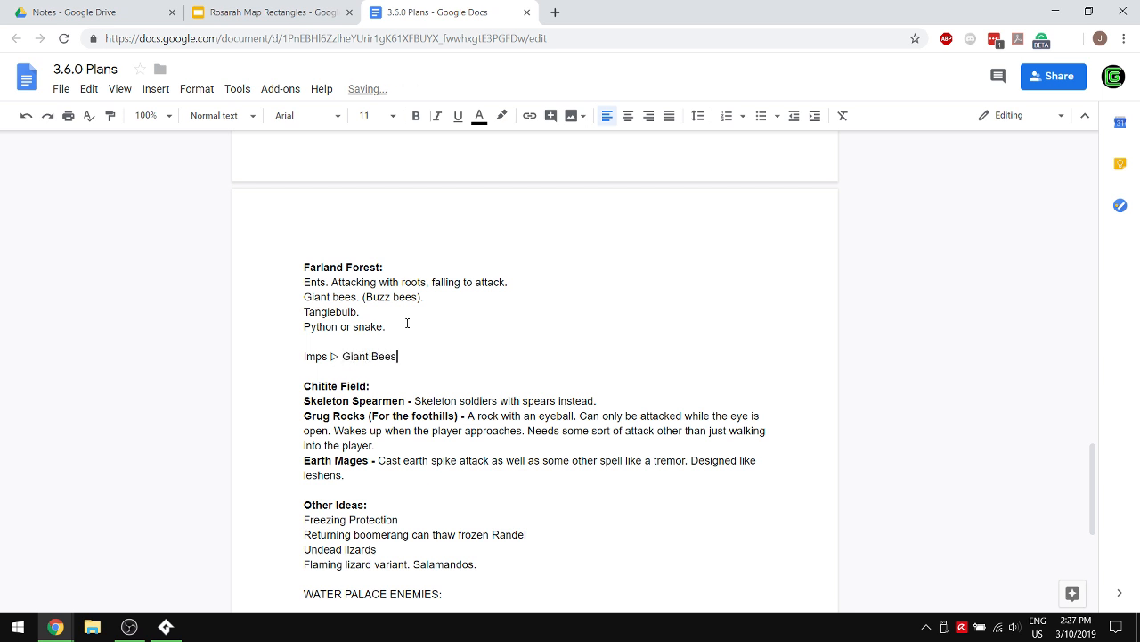
- Add the replacement note "Vine Trap ▷ Tanglebulb" on the line below the Imps note
key(Return)
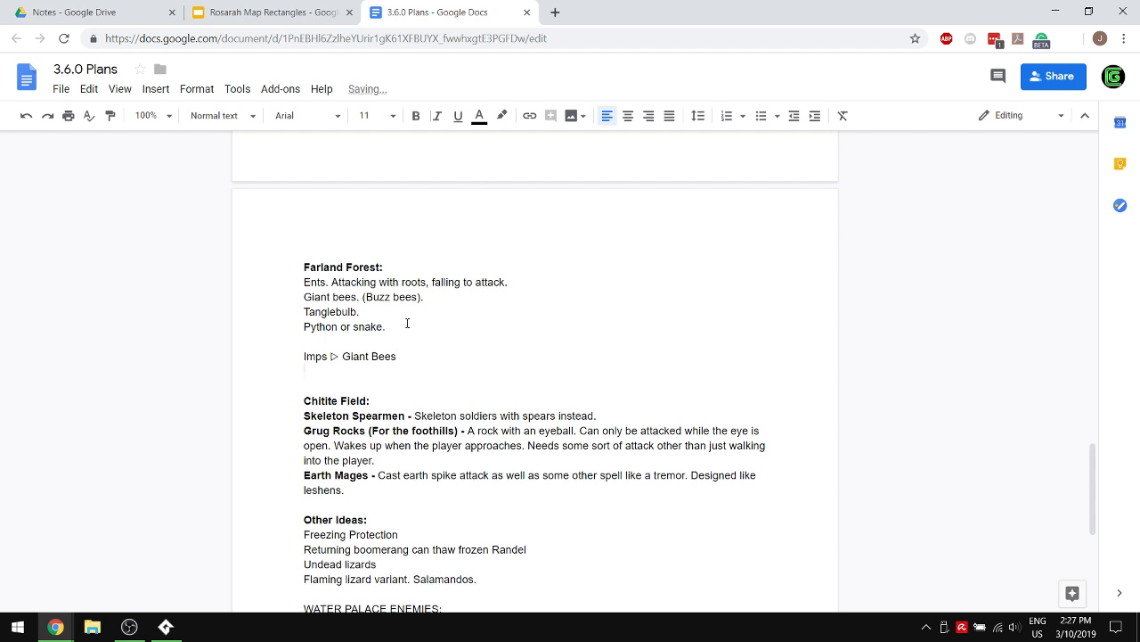
text(Vine Trap ▷ Tanglebulb)
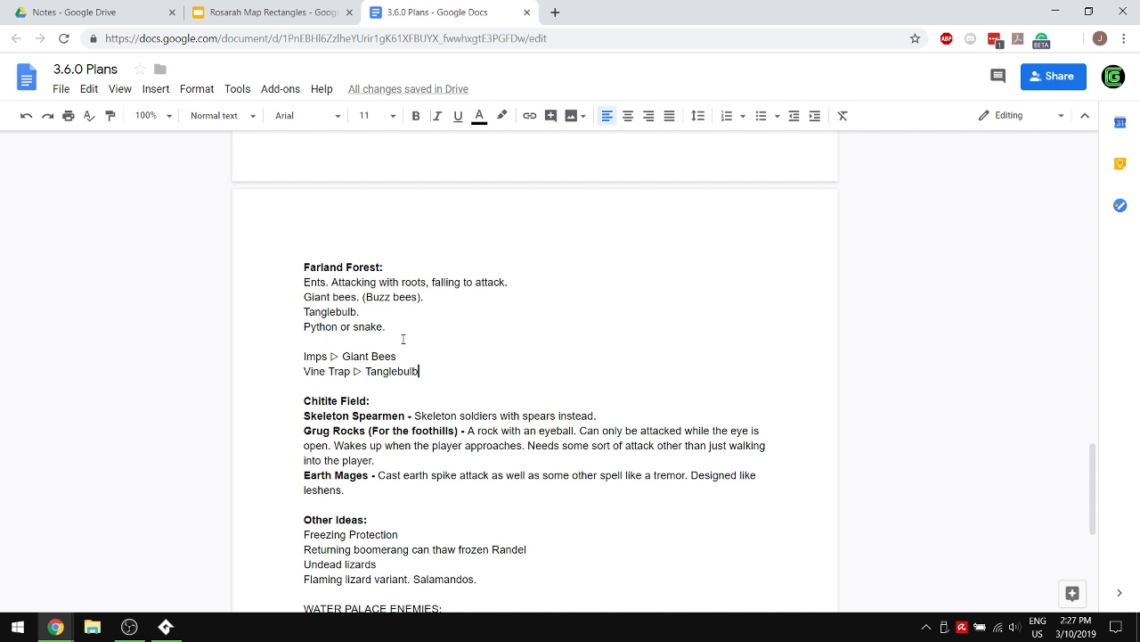
- Add the line "Add Tree Beasts and Small Snake and Python" below the Vine Trap note
key(Return)
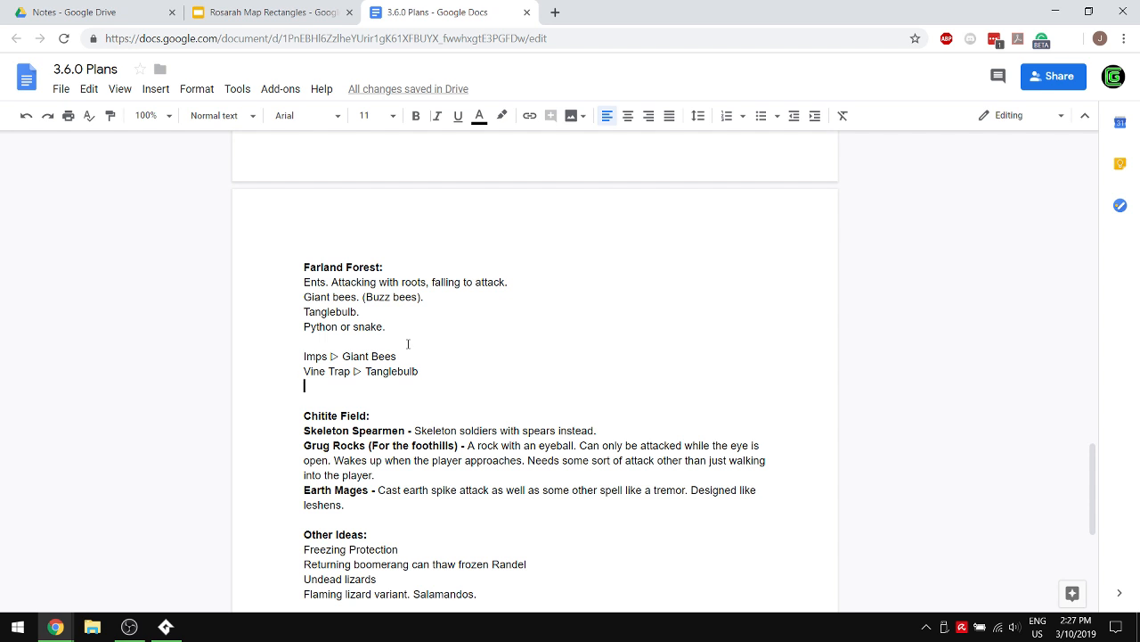
text(Add)
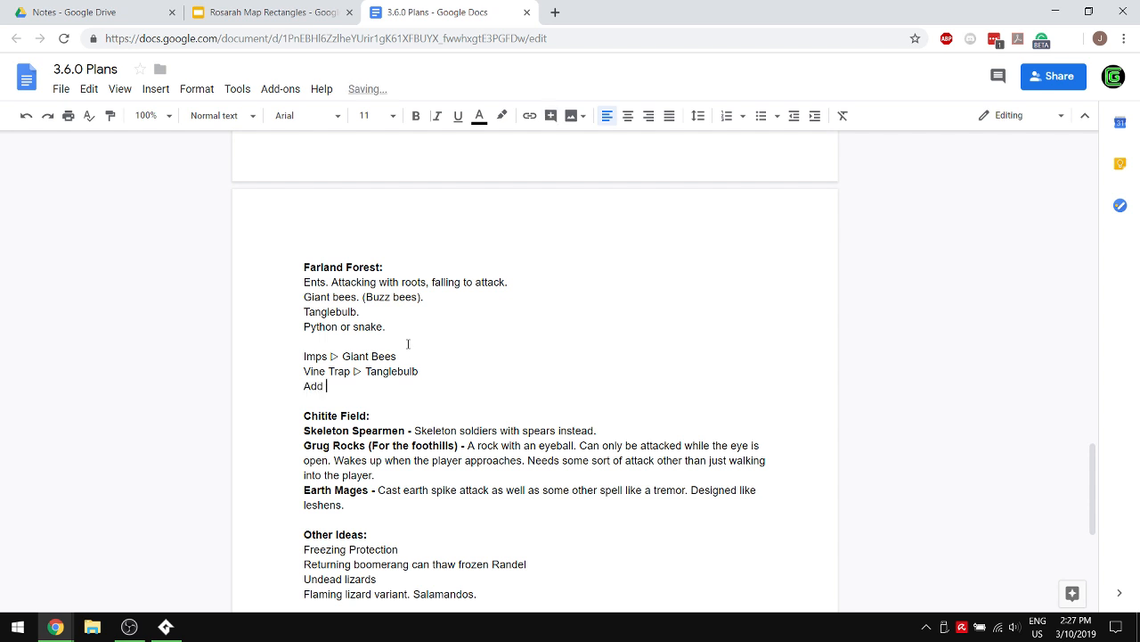
text( Tree Beasts and)
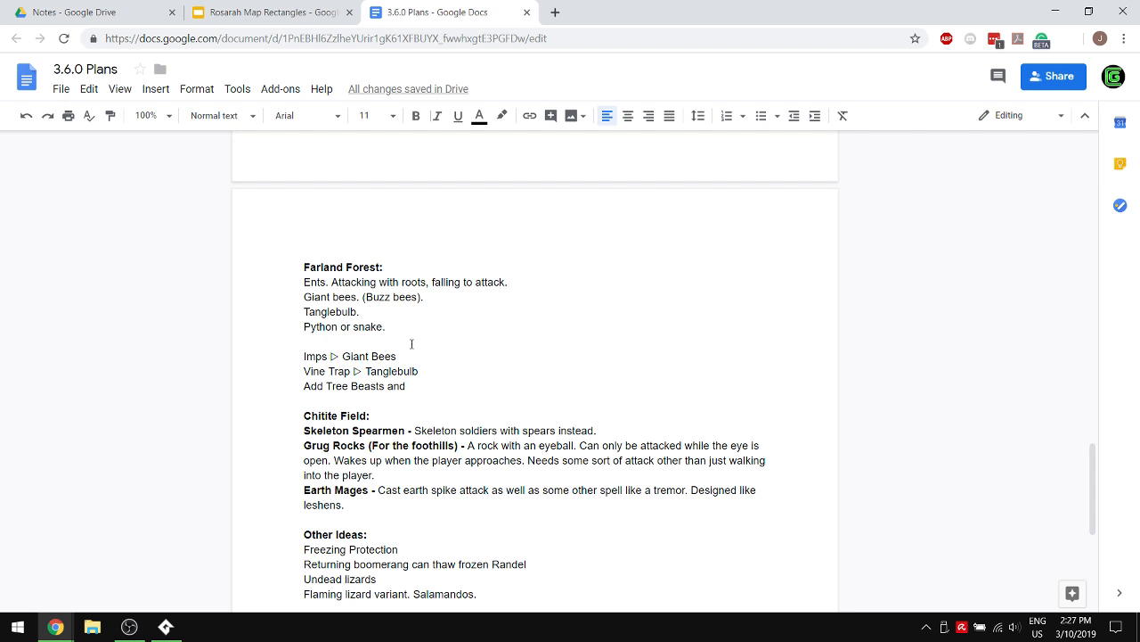
text(Small Snake)
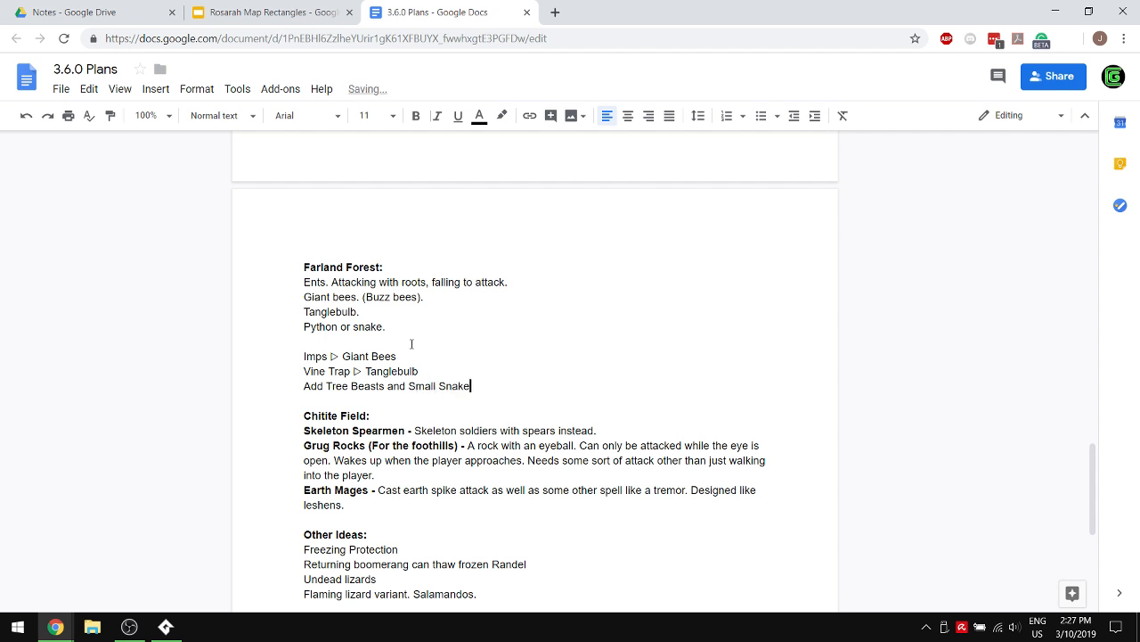
text( and Python)
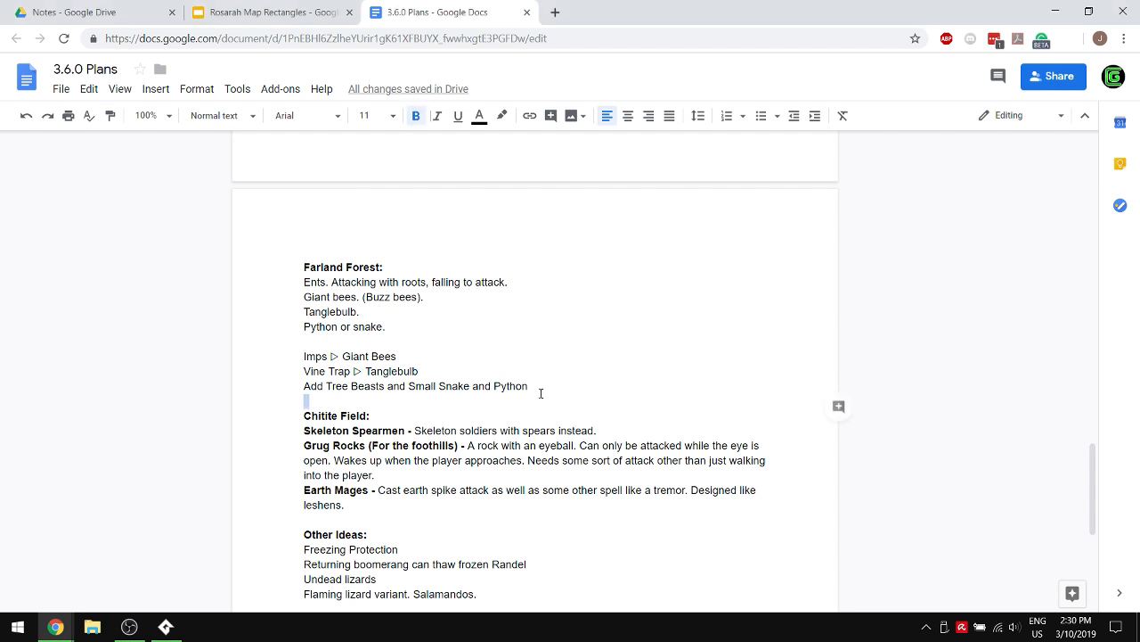
- Rewrite the line about Tree Beasts, Small Snake and Python as "Add Small Snake"
drag(531, 386, 310, 381)
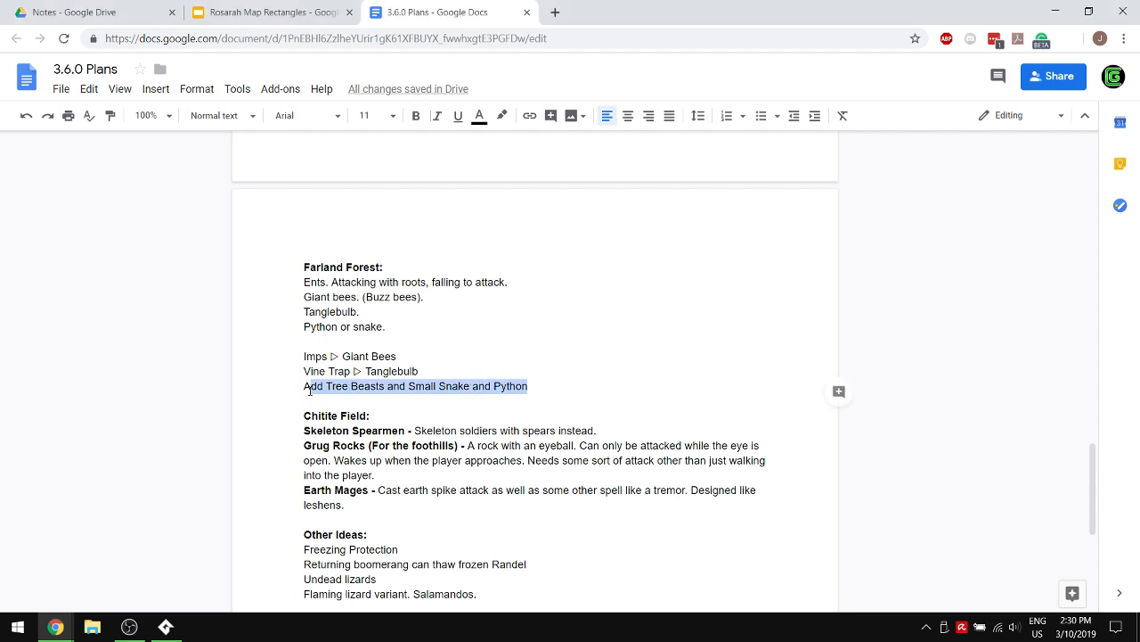
text(dd Small Snake)
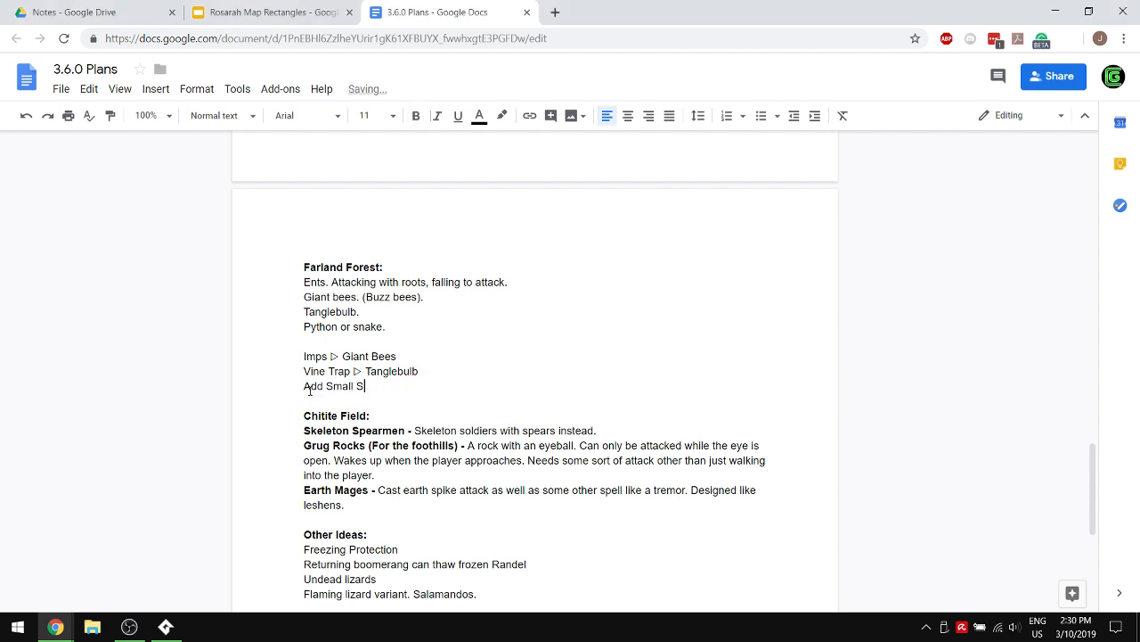
- Add a "Mini-boss enemies:" list with Tree Beast and Python Beast below the Small Snake line, after a blank line
key(Return)
key(Return)
text(Mini)
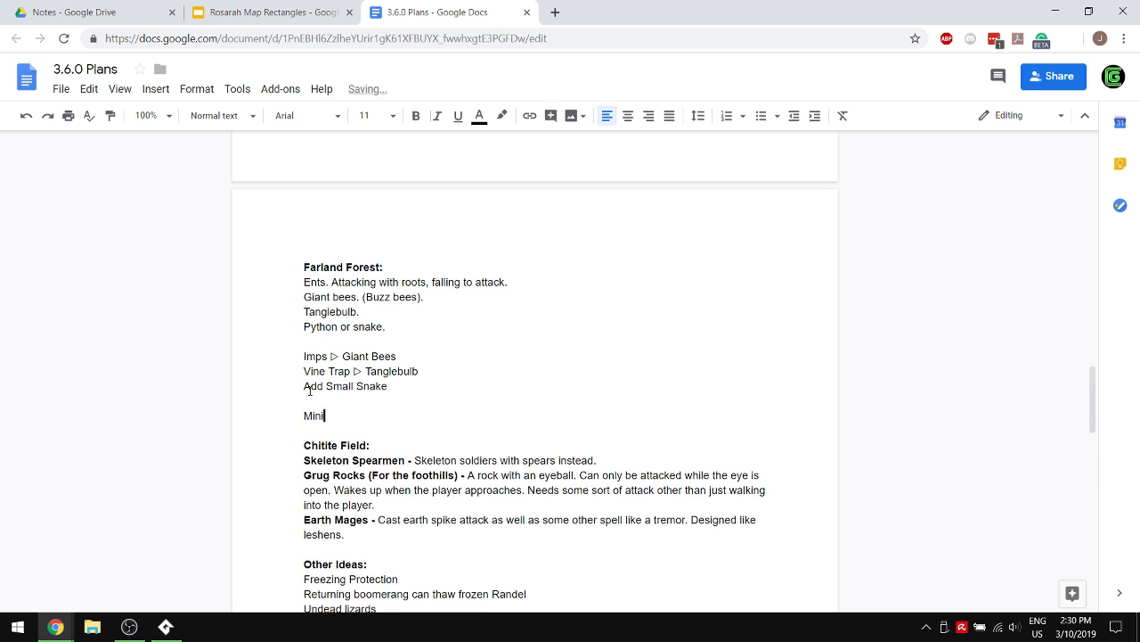
text(-boss enemies:)
key(Return)
text(Tree Beast)
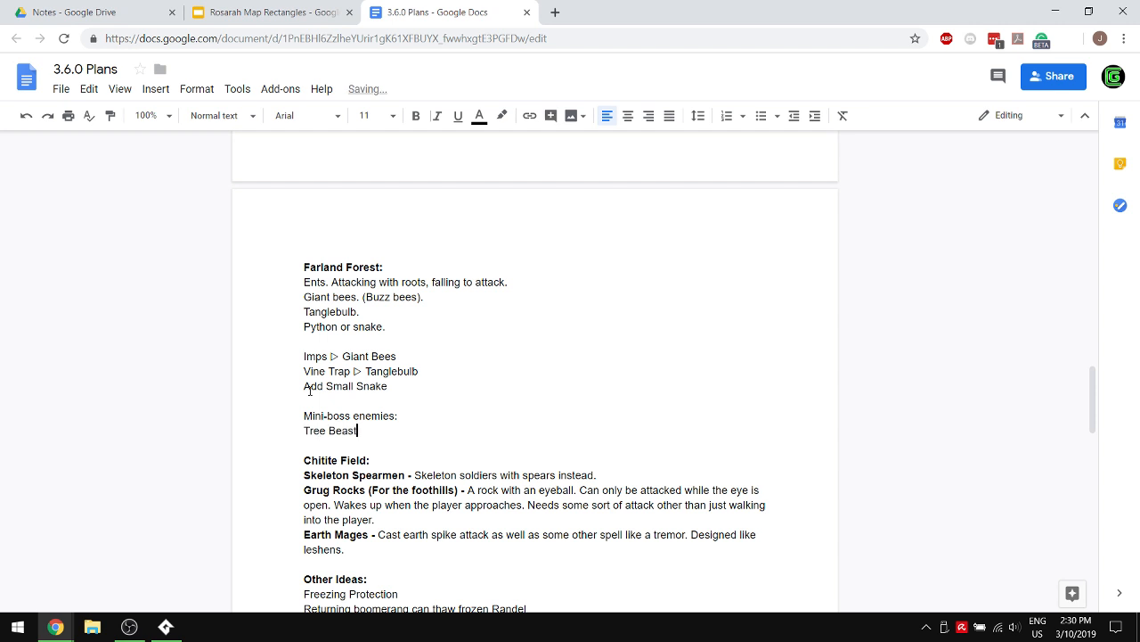
key(Return)
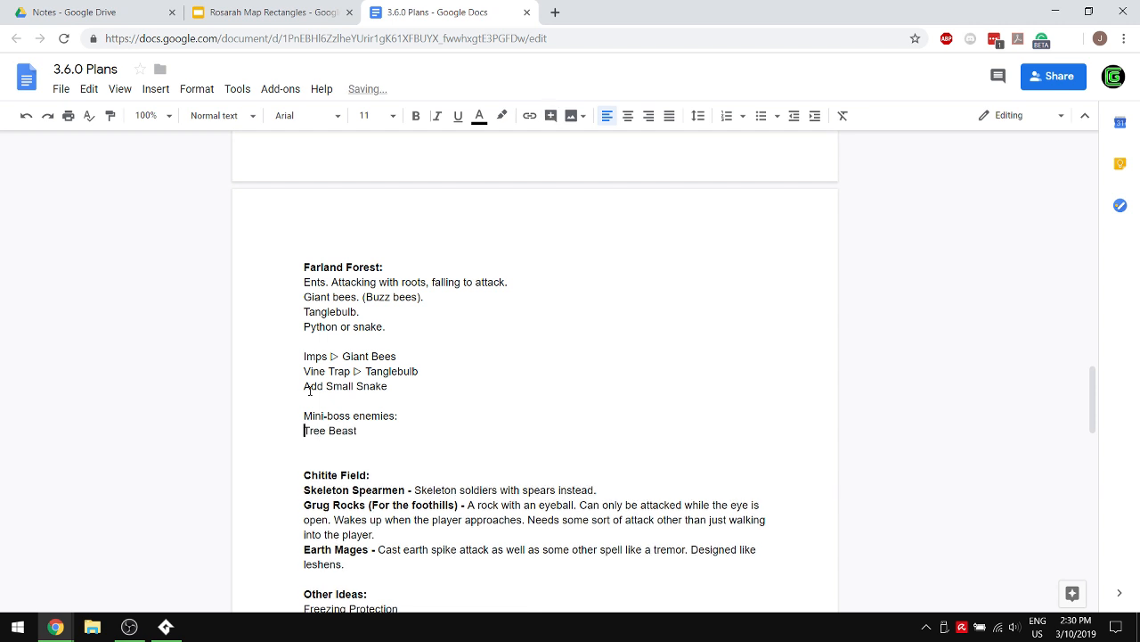
text(Python Beast)
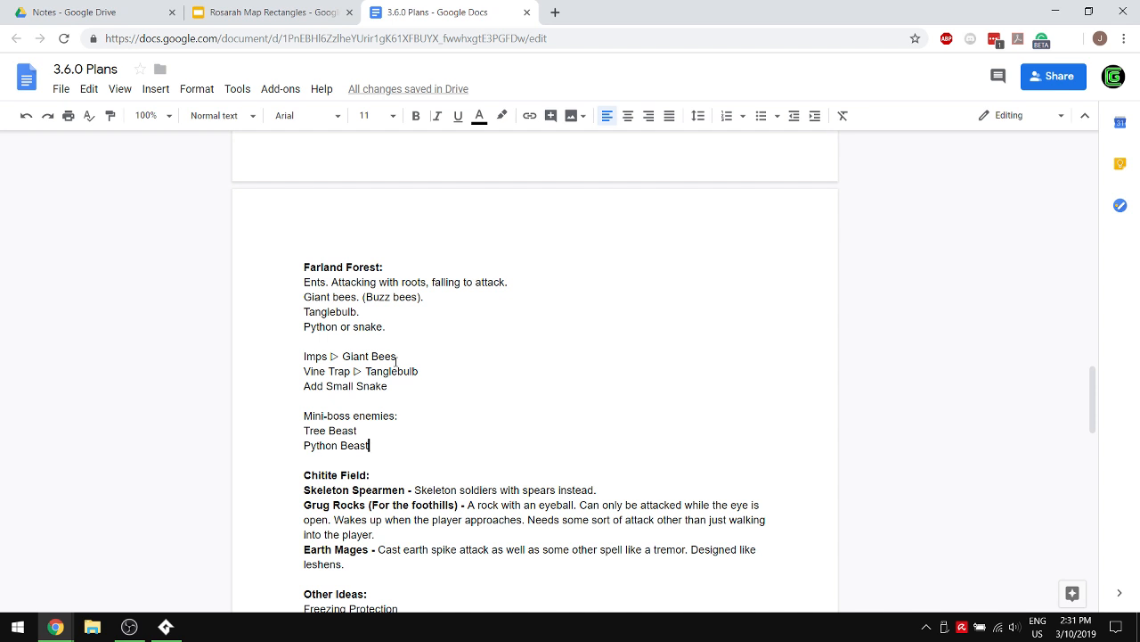
- Delete the octorock, stone-type enemy and troll or ogre notes at the end of the document
scroll(395, 361, down, 4)
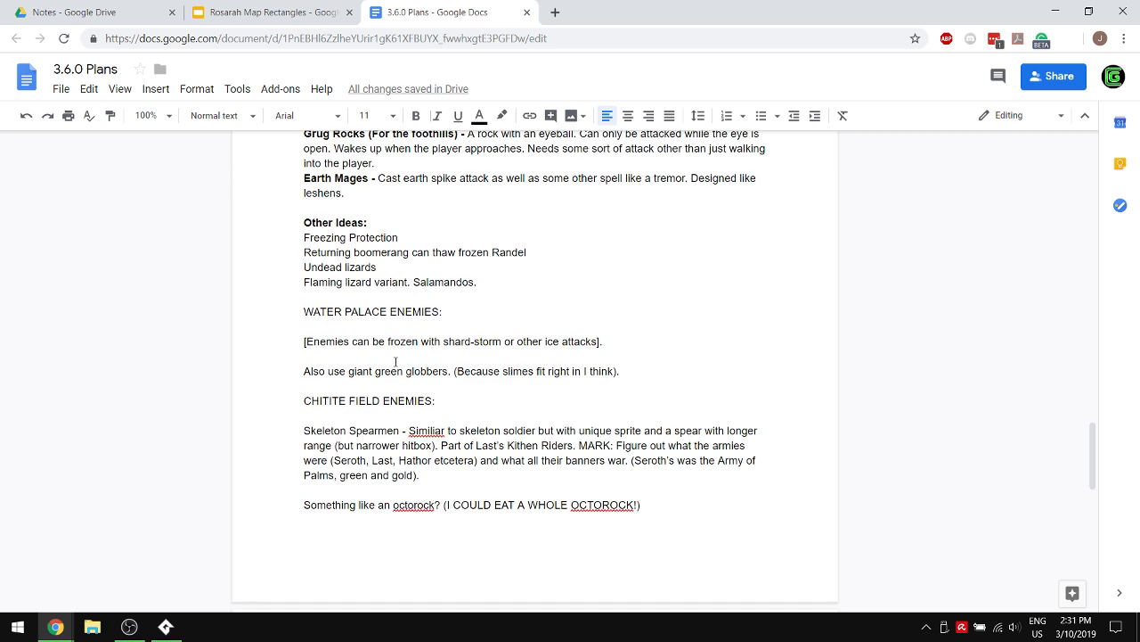
scroll(396, 361, down, 3)
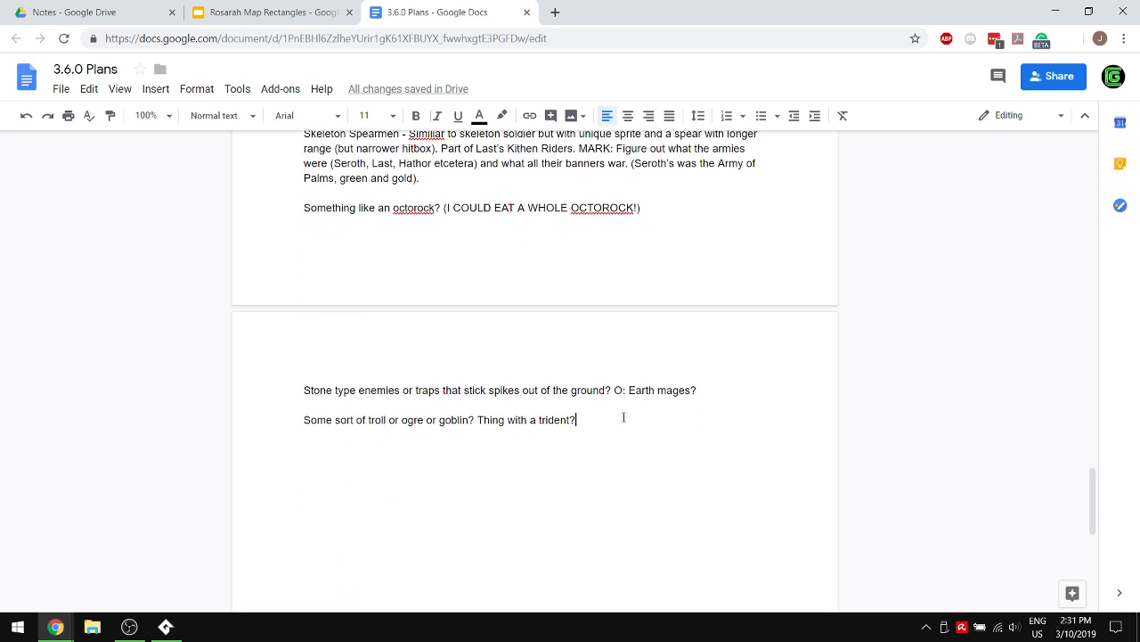
drag(623, 418, 253, 210)
key(BackSpace)
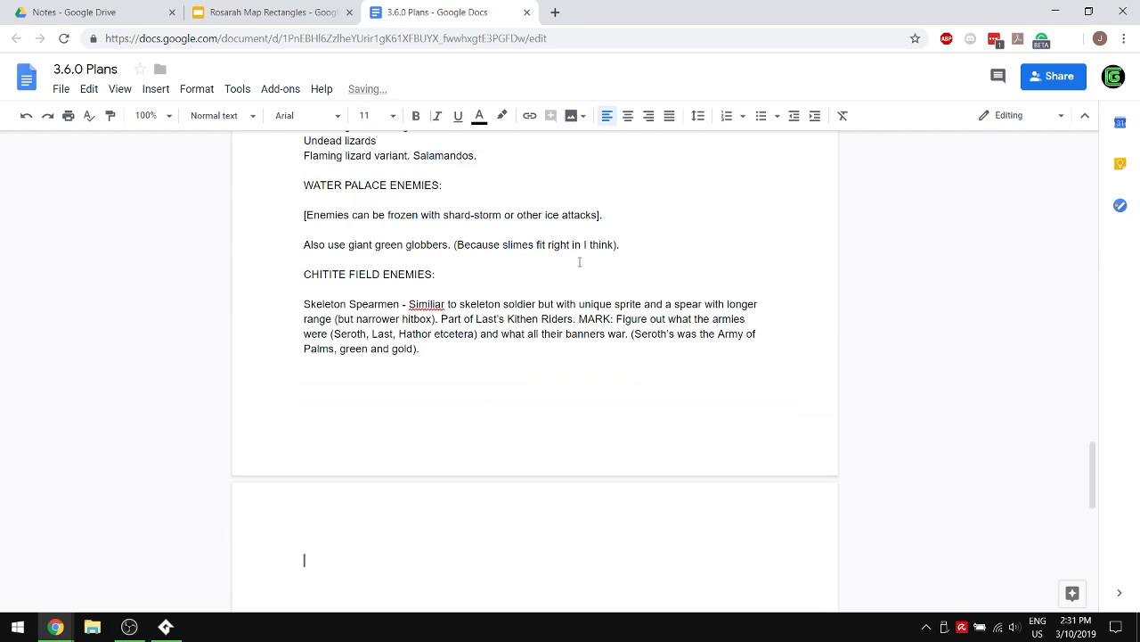
- Add a bold "Farland Forest:" heading on the empty last page and start a non-bold line beneath it
scroll(580, 254, down, 2)
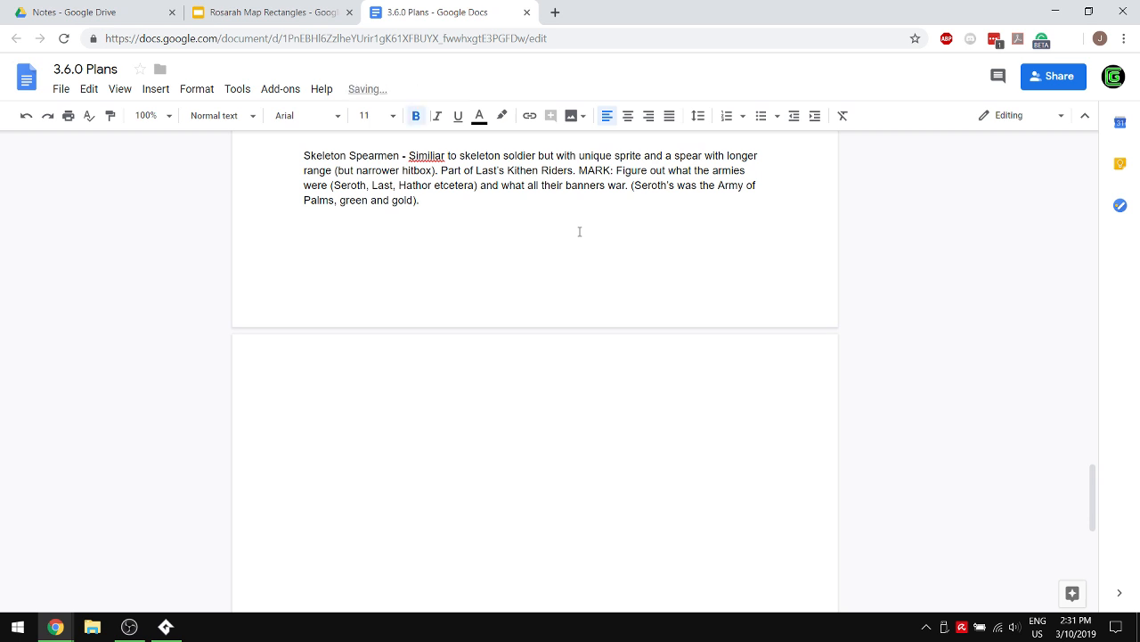
text(Farland Forest:)
key(ctrl+b)
key(Return)
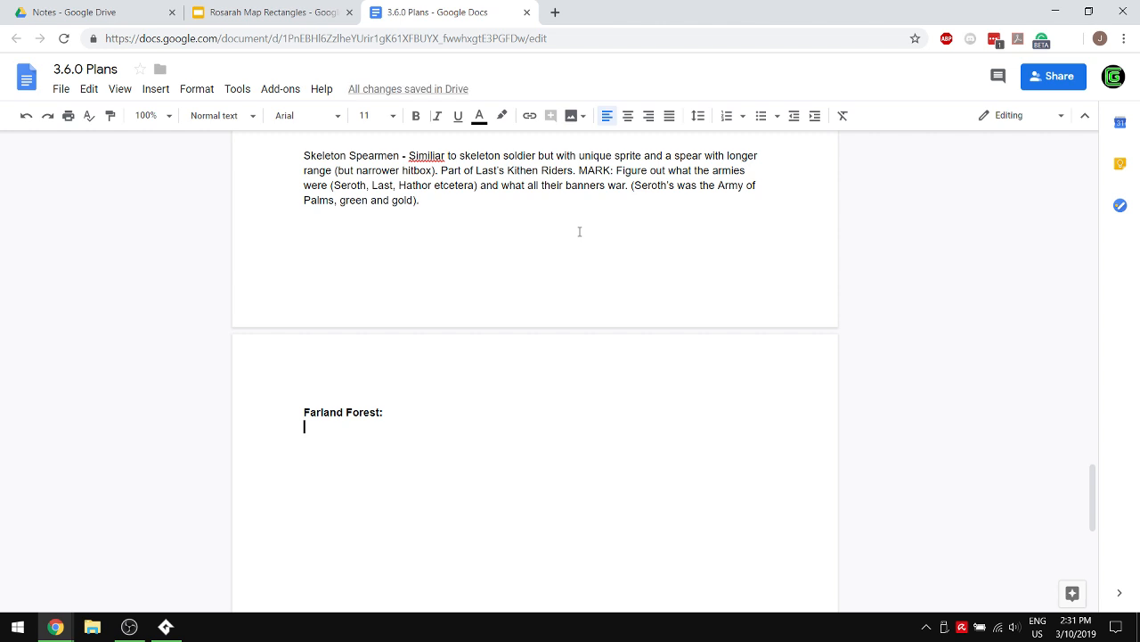
- Start a dash-bulleted list under the new Farland Forest heading with the item "Imps ▷ Giant Bees"
scroll(596, 239, up, 5)
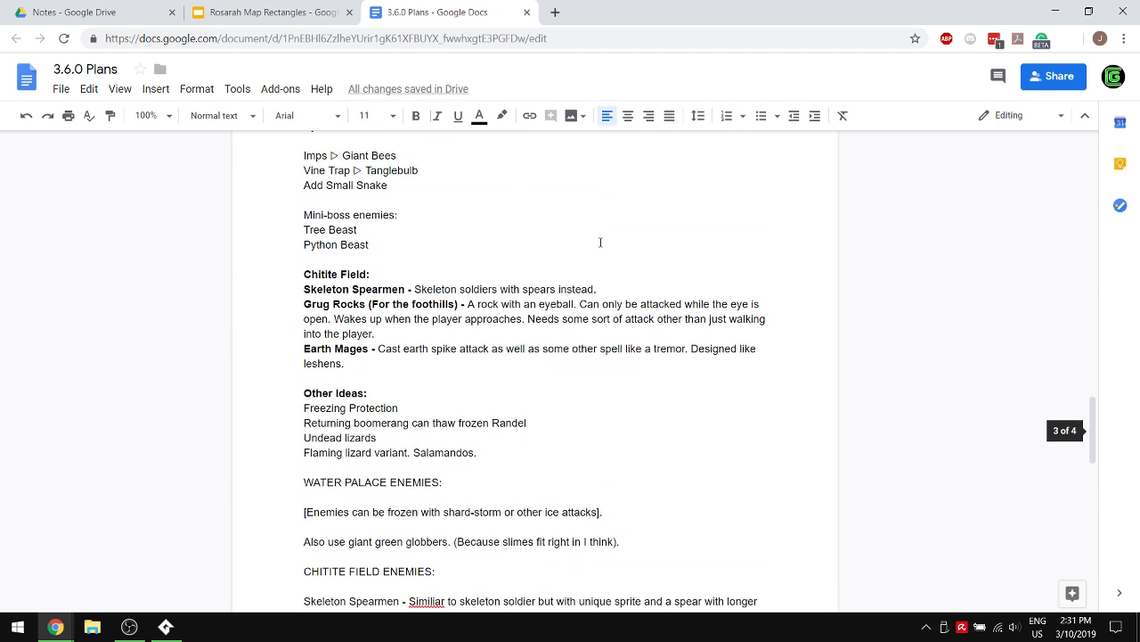
scroll(601, 242, down, 4)
text(- Replace Im)
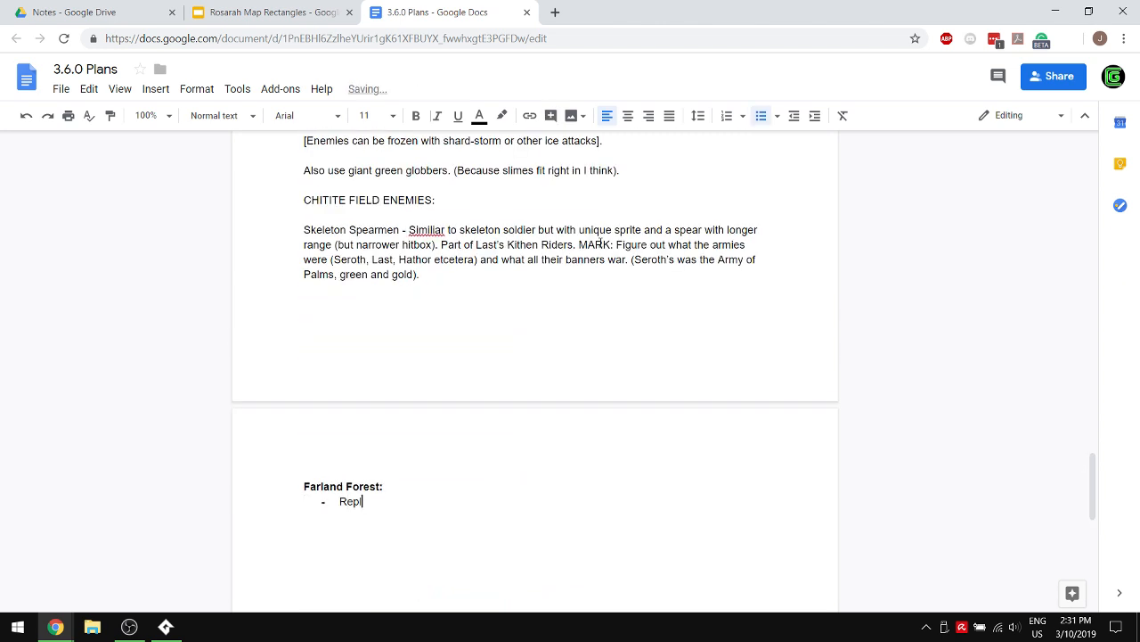
key(BackSpace)
key(BackSpace)
key(BackSpace)
key(BackSpace)
key(BackSpace)
key(BackSpace)
key(BackSpace)
key(BackSpace)
key(BackSpace)
key(BackSpace)
text(Imps )
text(-> )
text(Giant boar)
key(BackSpace)
key(BackSpace)
key(BackSpace)
key(BackSpace)
text(Bees)
key(Return)
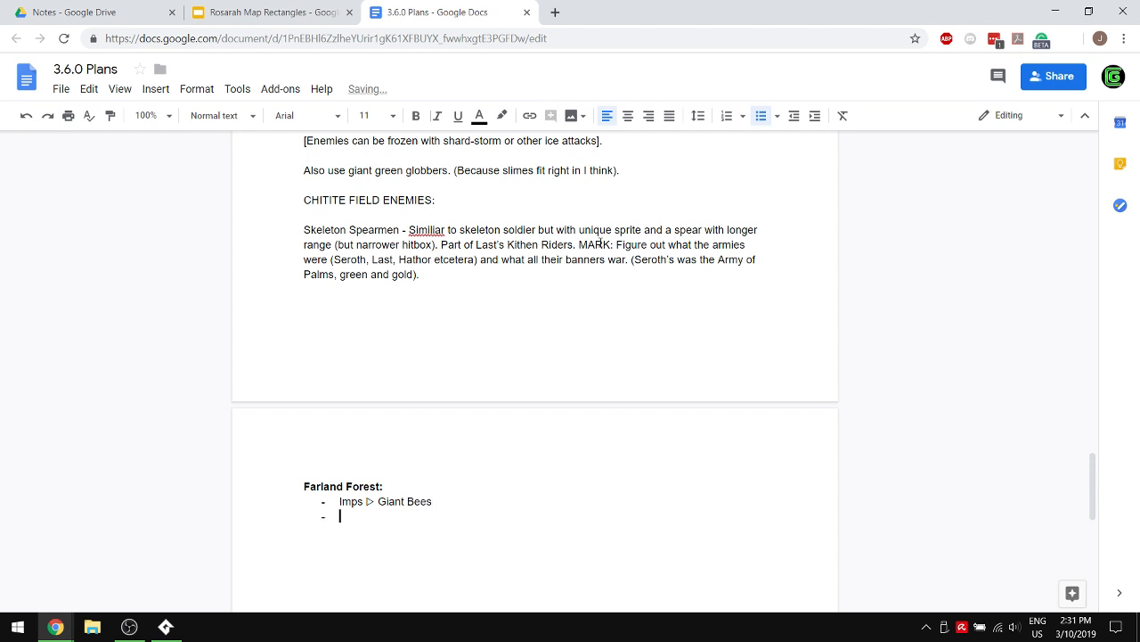
- Add the bullets "Vine Traps ▷ Tanglebulb" and "Small Snake" to the Farland Forest list
scroll(609, 243, up, 5)
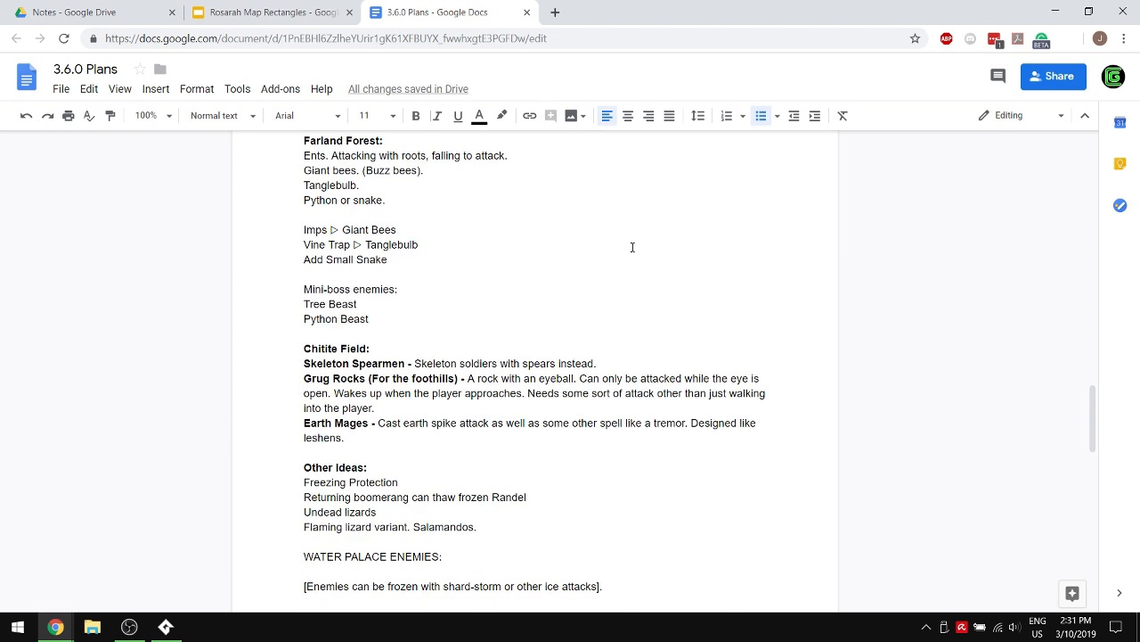
text(Vine Traps )
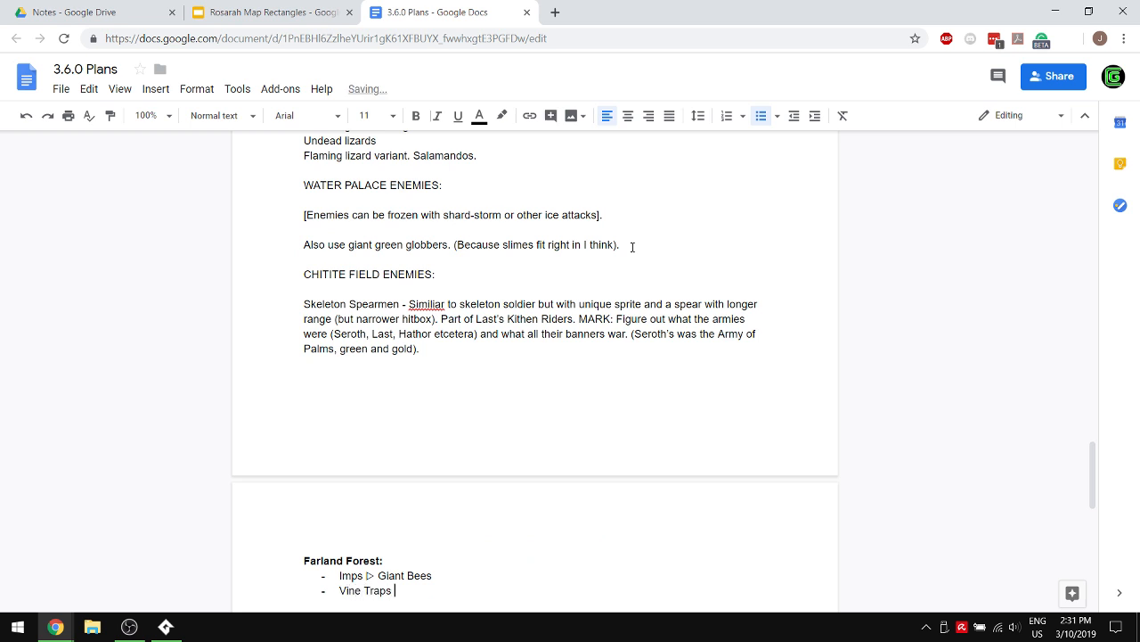
text(▷ Tanglebulb)
key(Return)
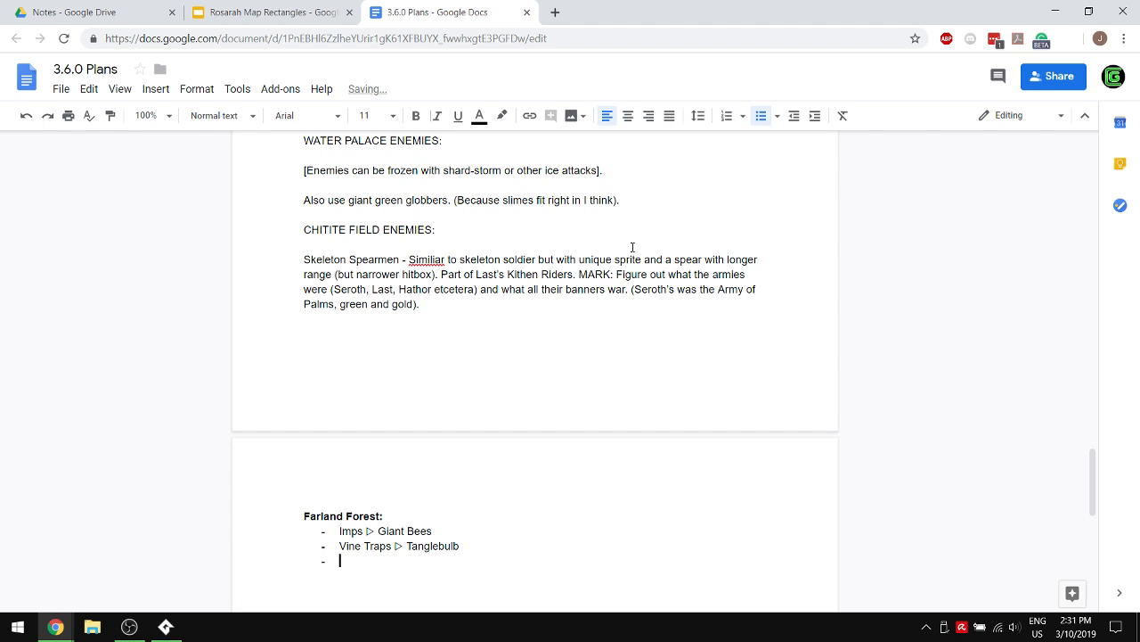
scroll(633, 246, up, 3)
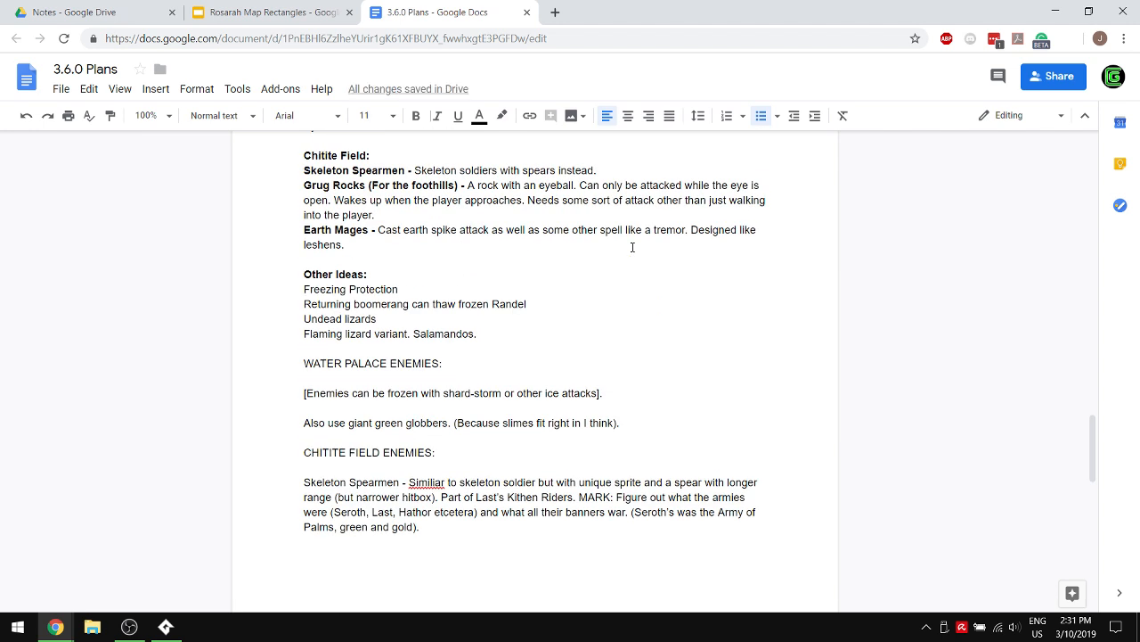
scroll(633, 247, down, 3)
text(Small Snake)
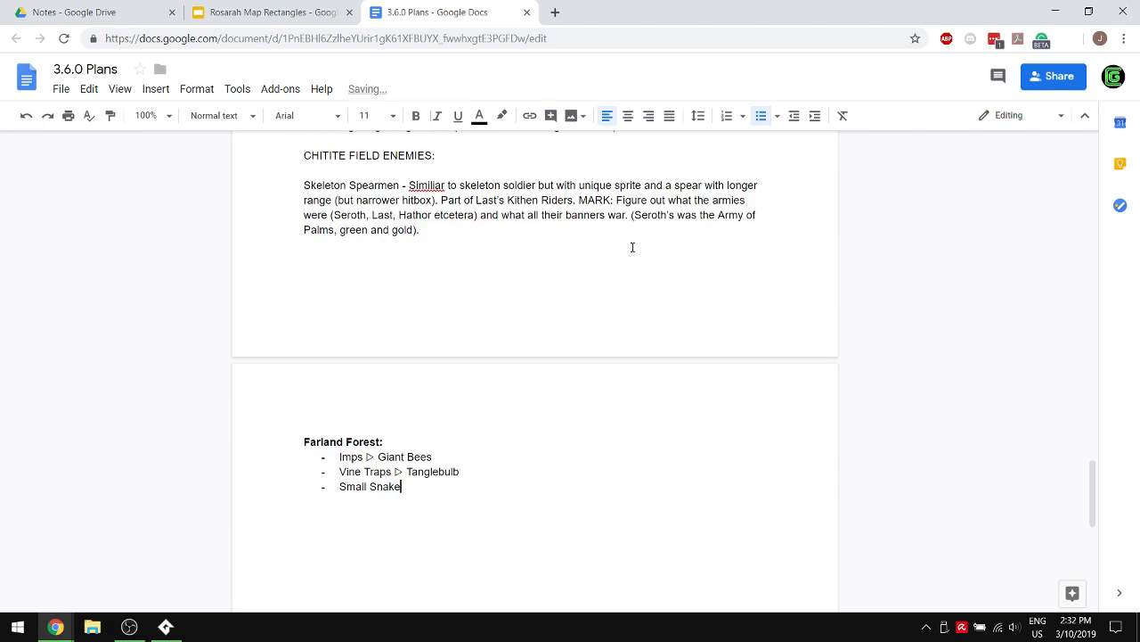
key(Return)
- Add the bullets "MINIBOSS Tree Beast" and "MINIBOSS Python Beast" to the end of the Farland Forest list
text(MINIBOSS)
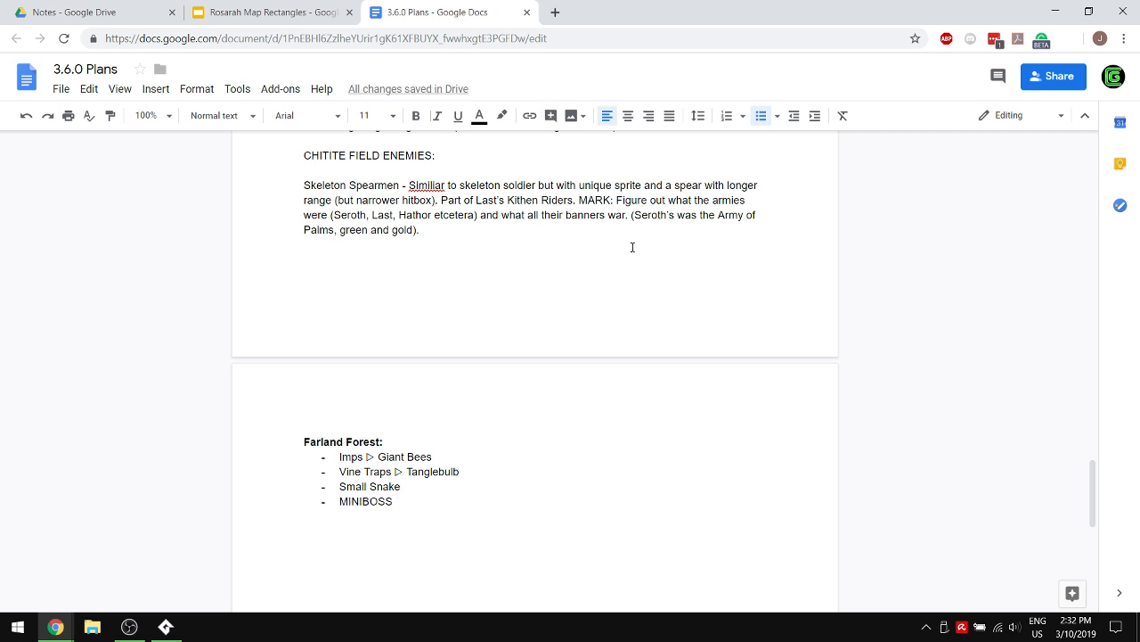
text( Tree Beast)
key(Return)
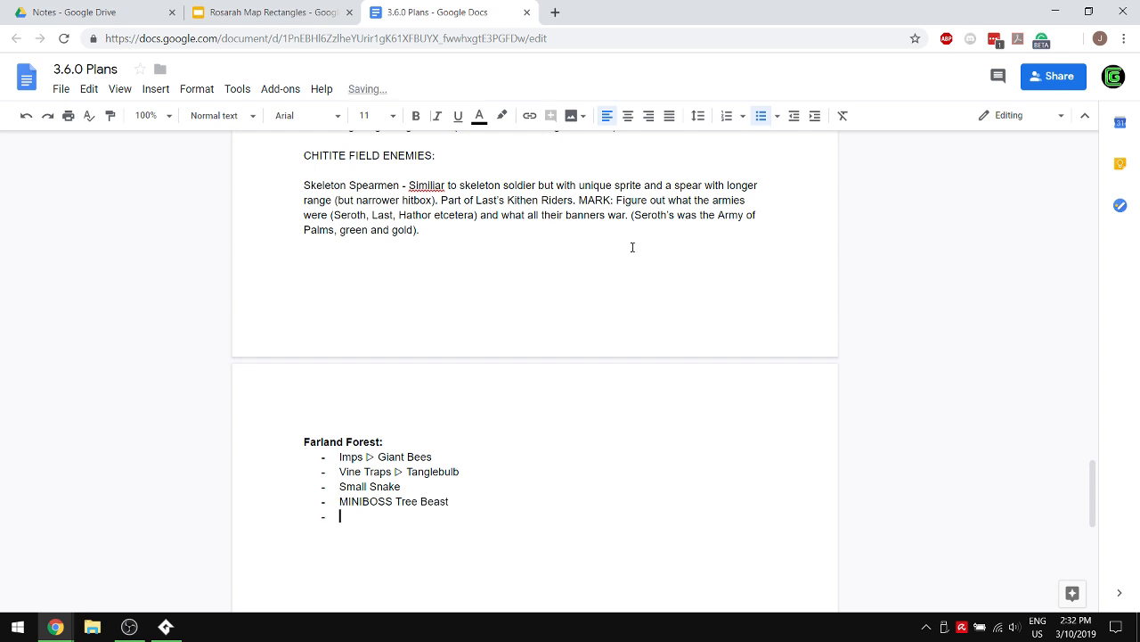
text(MINIBOSS Python B)
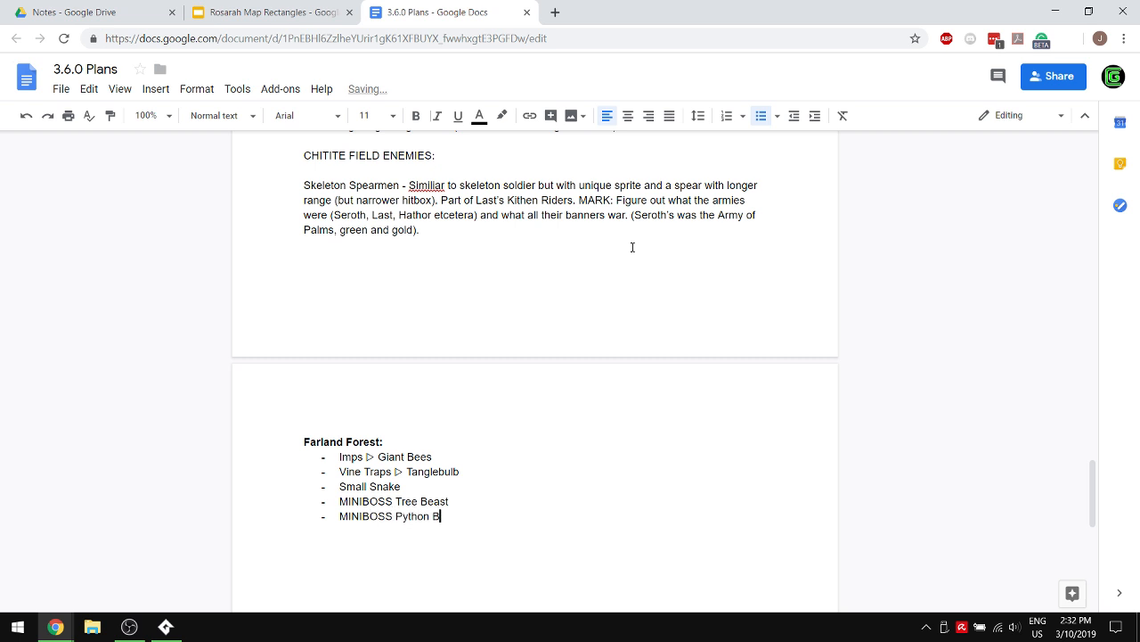
text(east)
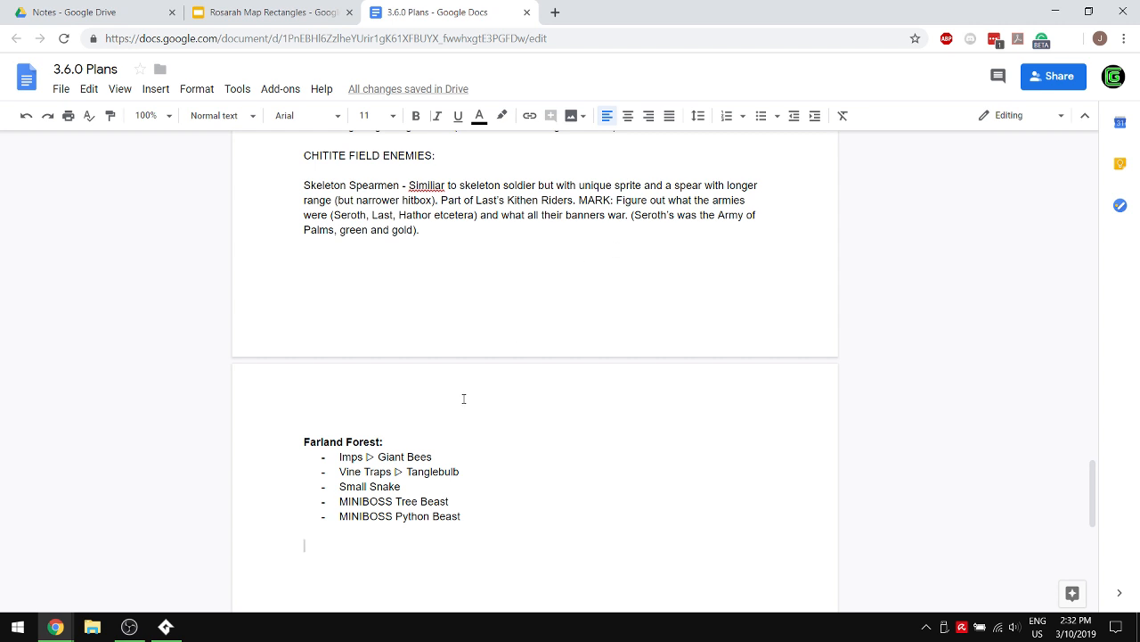
- Insert a "Fish Warrior?" bullet below Small Snake in the Farland Forest list
click(411, 486)
key(Return)
text(Fish)
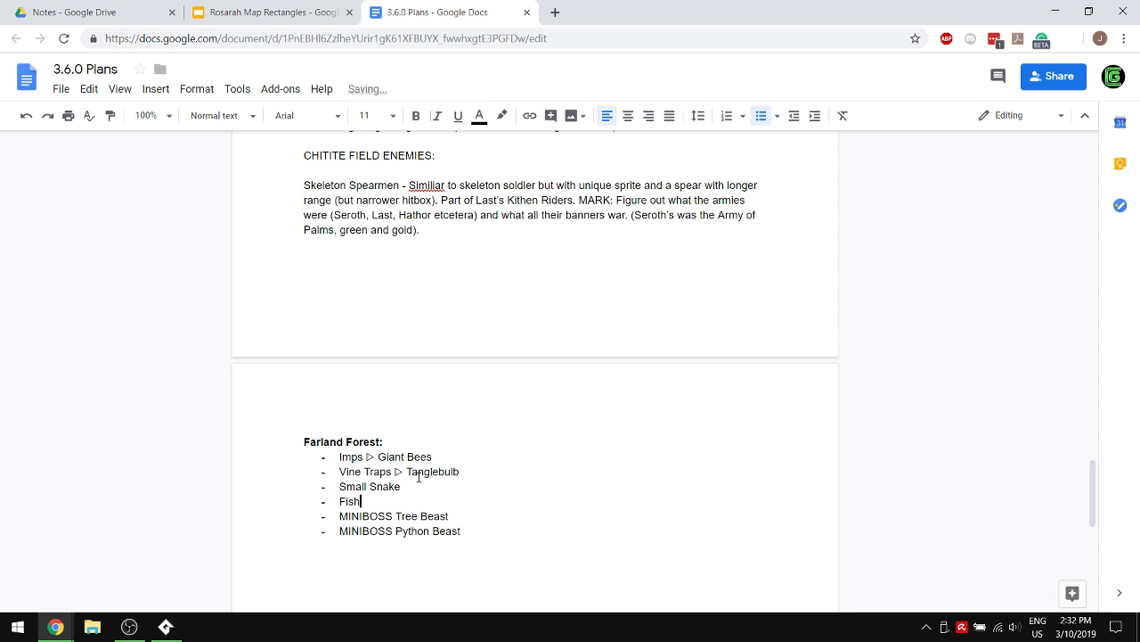
text( Warrior?)
click(415, 559)
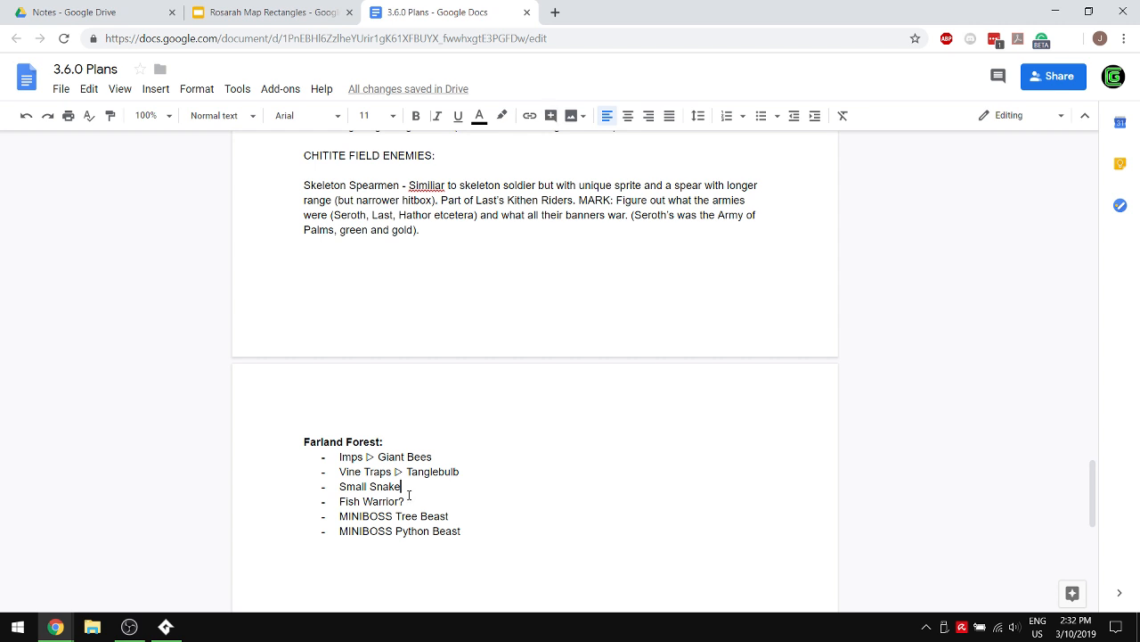
- Remove the "Fish Warrior?" bullet from the Farland Forest list
drag(408, 502, 323, 503)
key(BackSpace)
key(BackSpace)
key(BackSpace)
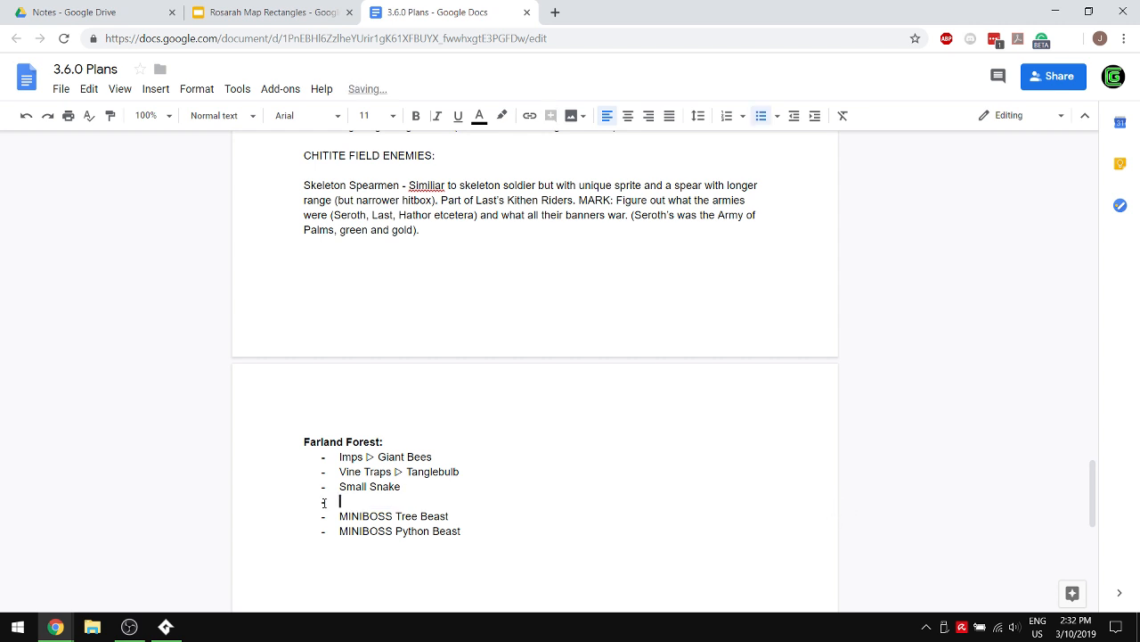
key(Down)
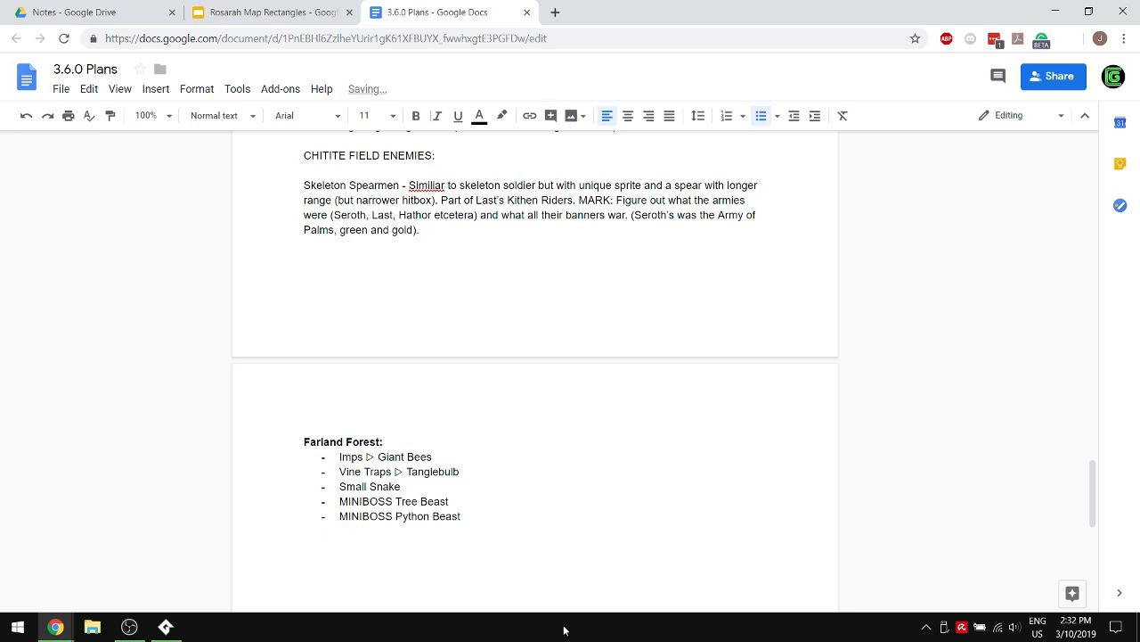
- Add a bold "Dragon Bog:" heading below the Farland Forest list, with a non-bold "Fish Warrior?" bullet beneath it
click(474, 545)
text(Dragon Bog:)
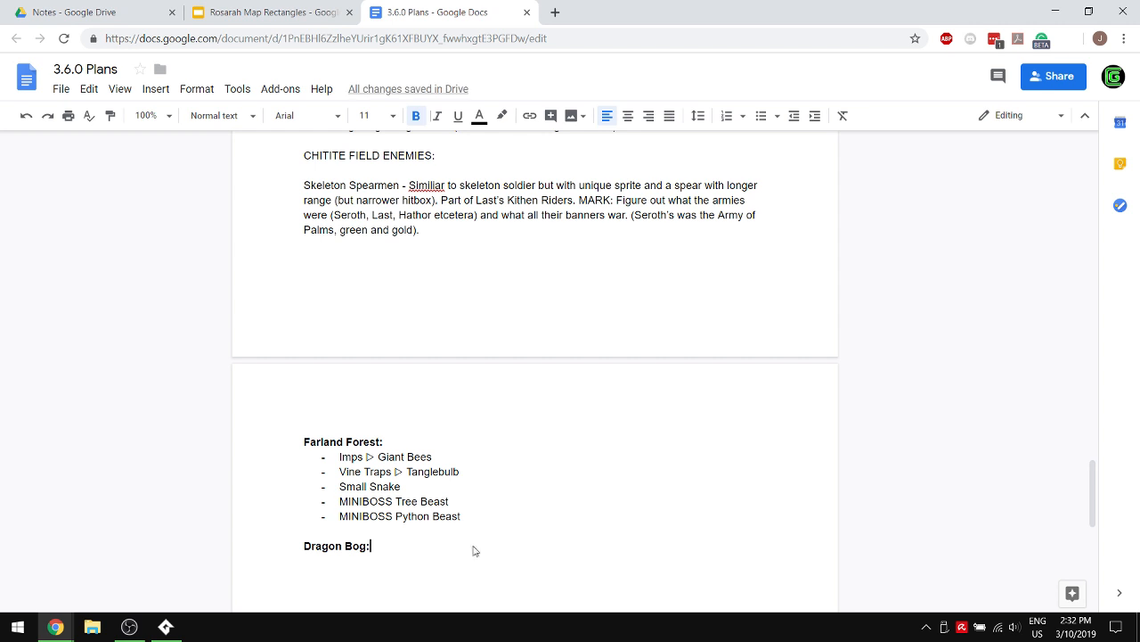
key(Return)
key(ctrl+b)
text(- Fish Warrior?)
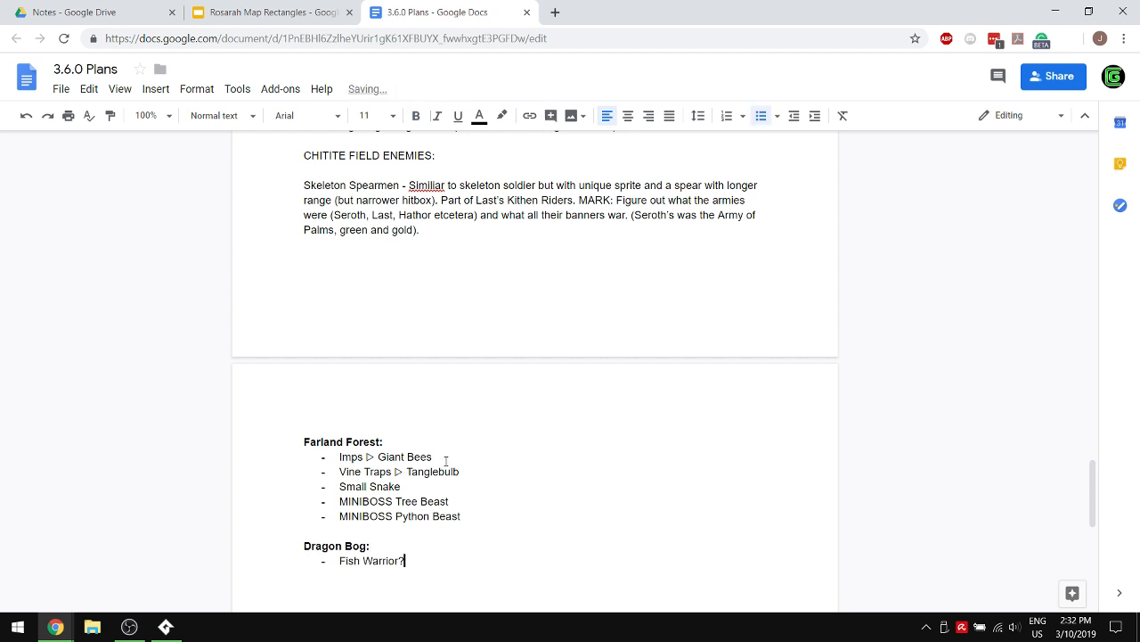
- Move the "Vine Traps ▷ Tanglebulb" bullet from Farland Forest to the start of the Dragon Bog list
drag(483, 469, 309, 469)
key(ctrl+c)
key(BackSpace)
key(BackSpace)
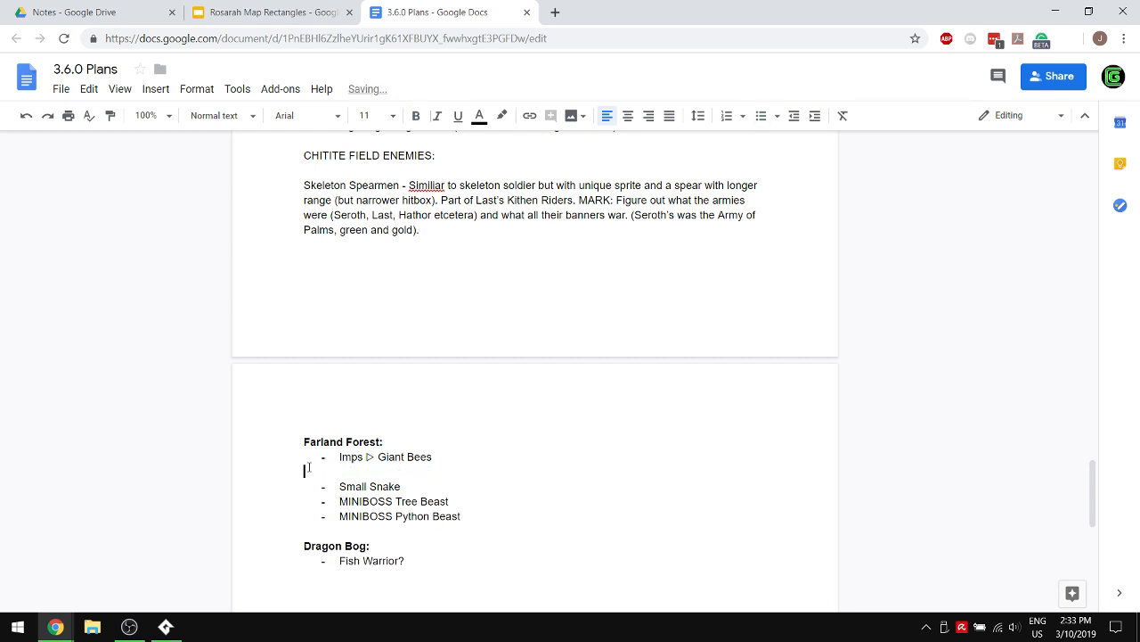
key(BackSpace)
drag(444, 532, 344, 539)
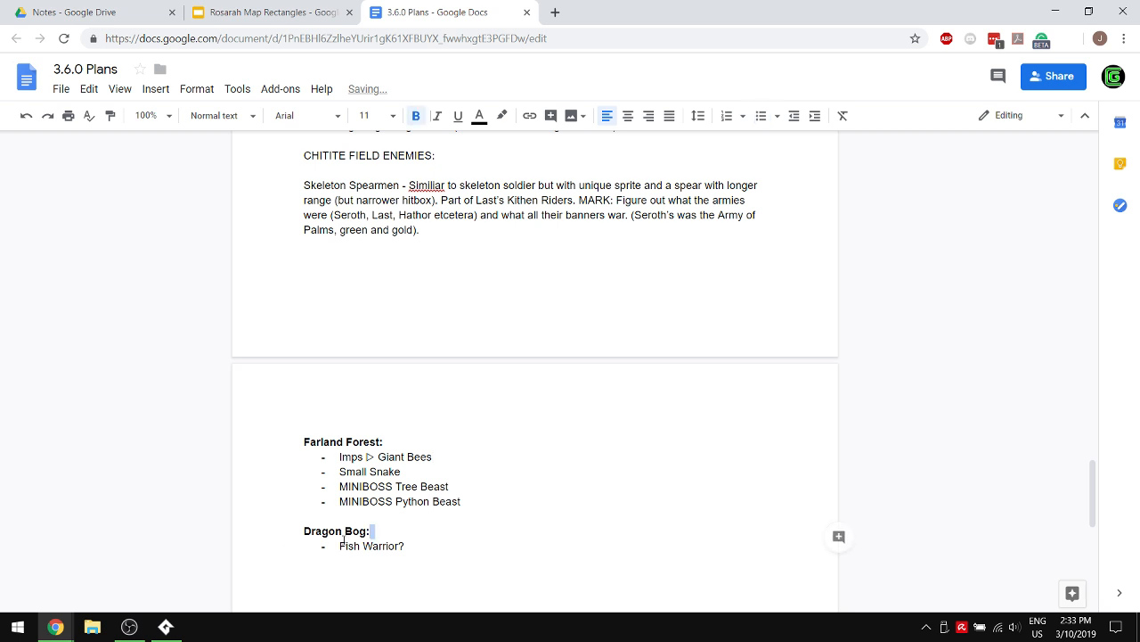
key(ctrl+v)
key(ctrl+z)
click(344, 543)
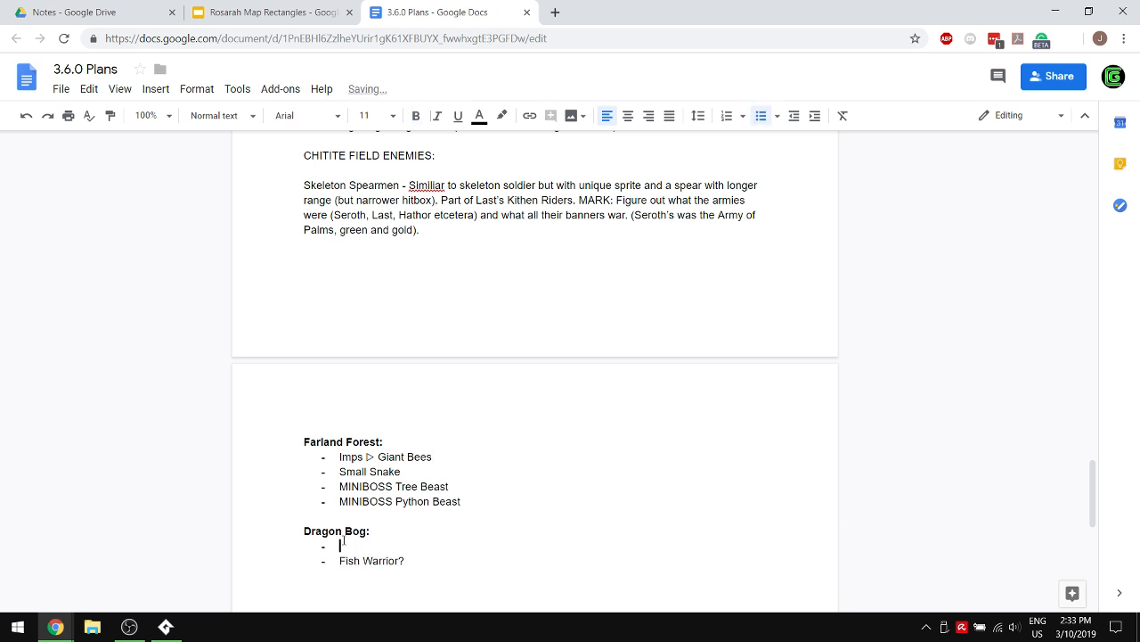
key(ctrl+v)
- Move the "MINIBOSS Python Beast" bullet from Farland Forest to the end of the Dragon Bog list
drag(484, 500, 299, 502)
key(ctrl+c)
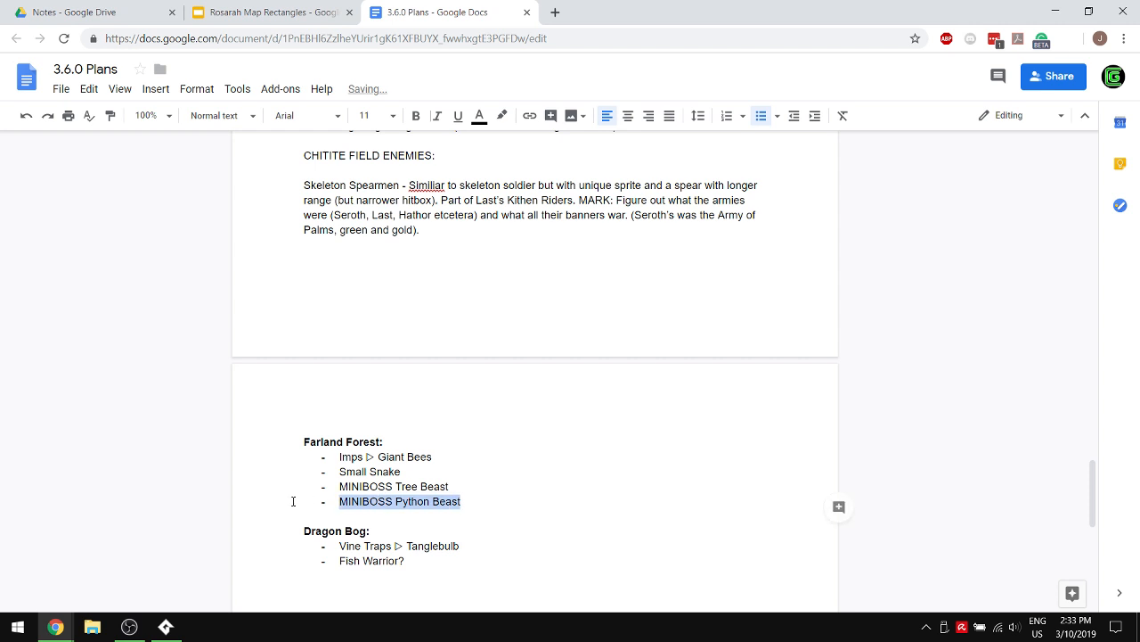
key(BackSpace)
key(BackSpace)
key(BackSpace)
click(507, 586)
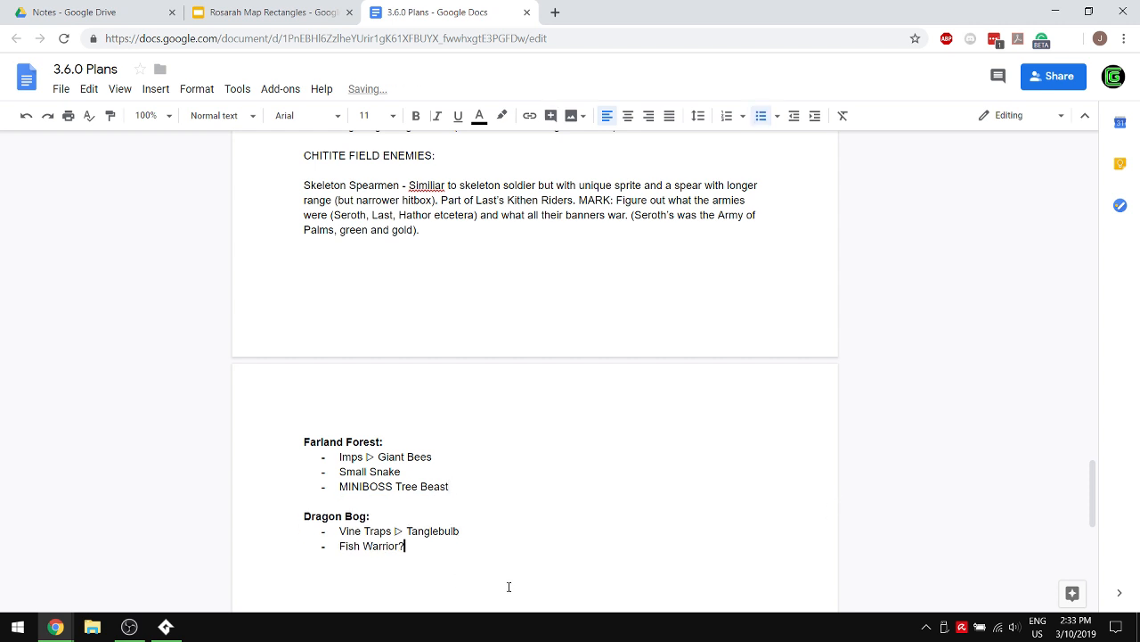
key(Return)
key(ctrl+v)
- End the Dragon Bog list and add a bold "Chitite Field:" heading after a blank line
key(Return)
key(BackSpace)
key(BackSpace)
key(Return)
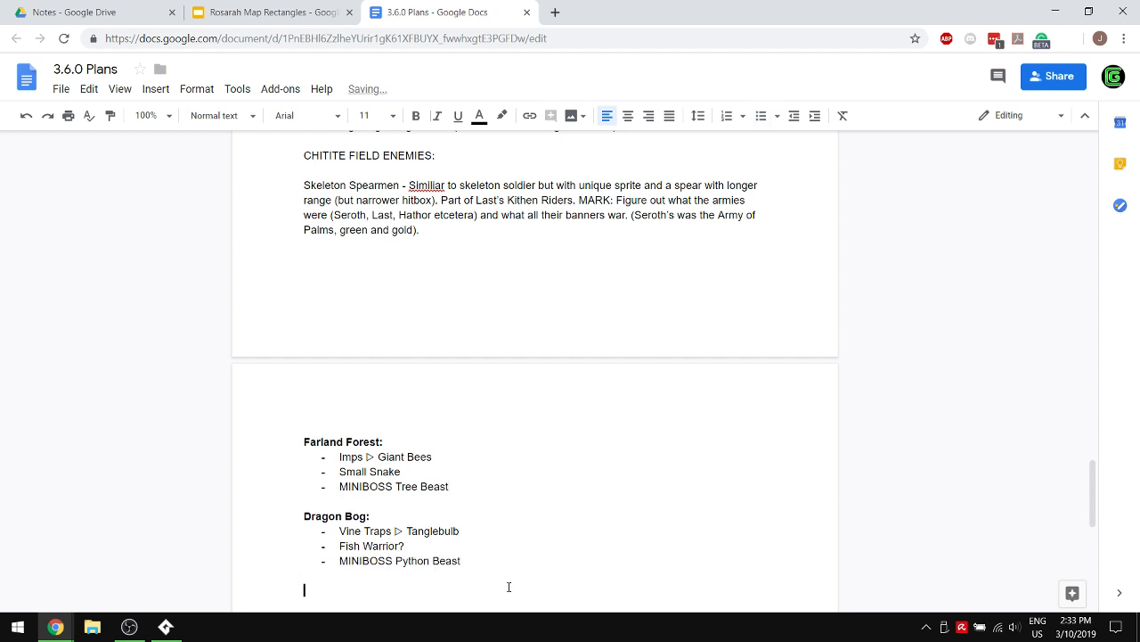
key(ctrl+b)
text(Chitite Field:)
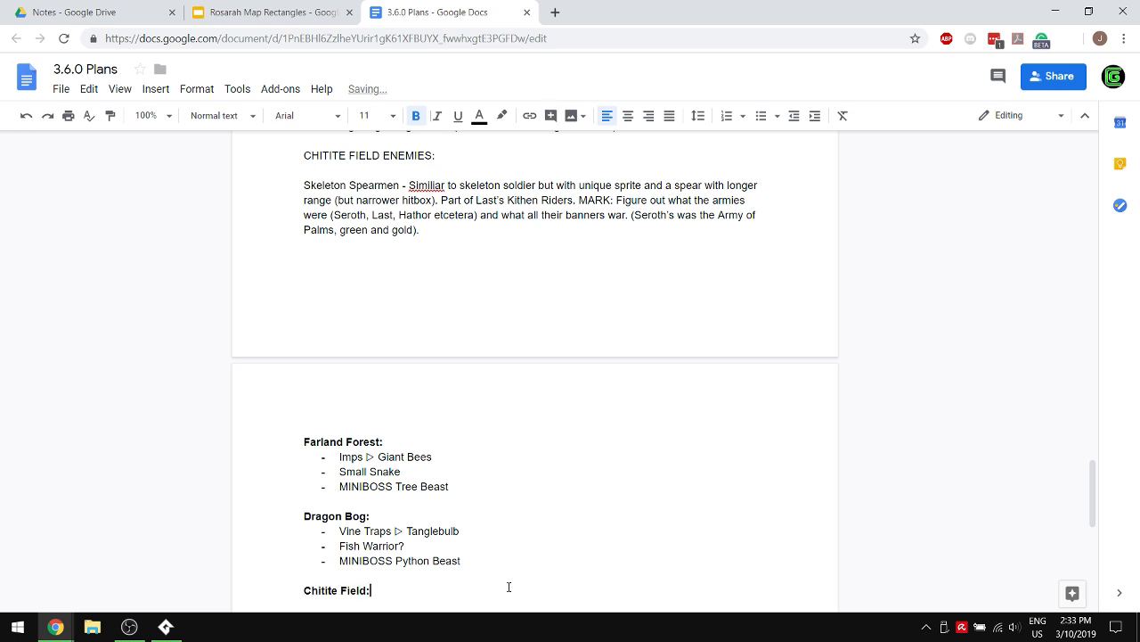
key(Return)
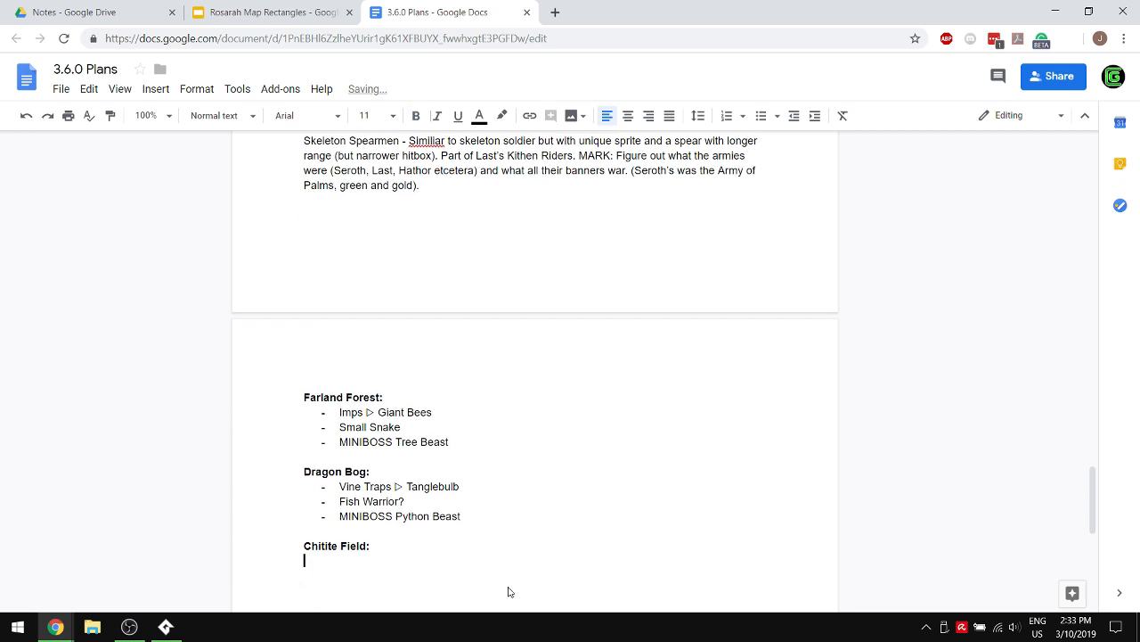
- Start a non-bold bulleted list under the new Chitite Field heading with "Grug Rocks" and "Earth Mages"
key(ctrl+b)
text(- Grug )
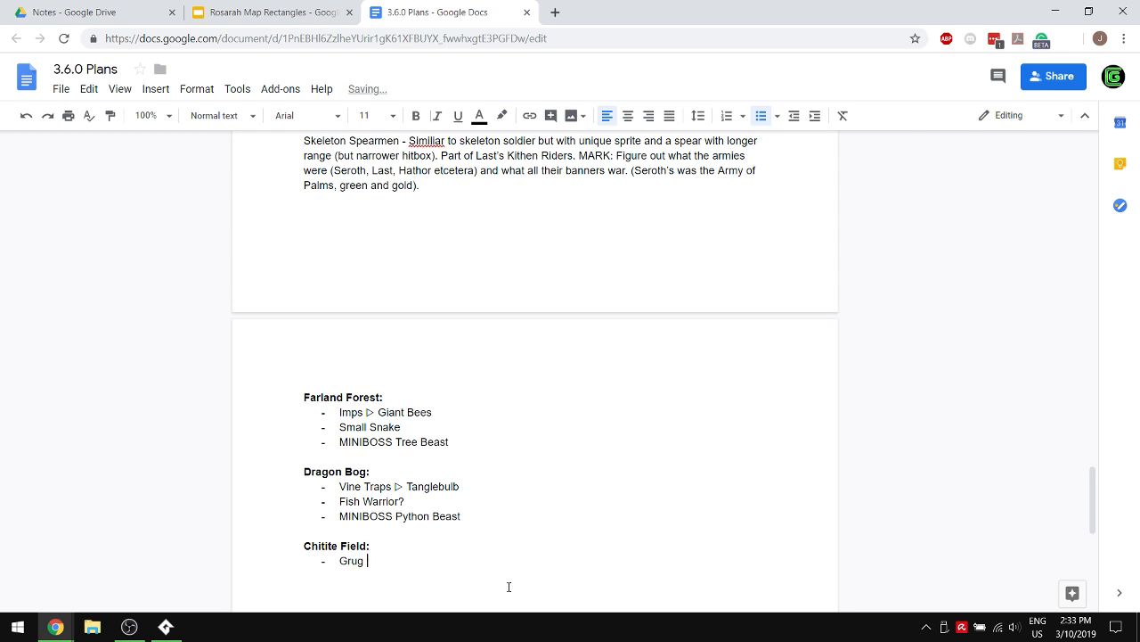
text(Rocks (For moutain)
key(BackSpace)
key(BackSpace)
key(BackSpace)
key(BackSpace)
key(BackSpace)
text(ntain)
key(BackSpace)
key(BackSpace)
key(BackSpace)
key(BackSpace)
key(BackSpace)
key(BackSpace)
key(BackSpace)
key(BackSpace)
key(BackSpace)
key(BackSpace)
key(BackSpace)
key(BackSpace)
key(BackSpace)
key(Return)
text(Earth Mages)
- Insert a "Skeleton Spearmen" bullet between Grug Rocks and Earth Mages
key(Up)
key(Return)
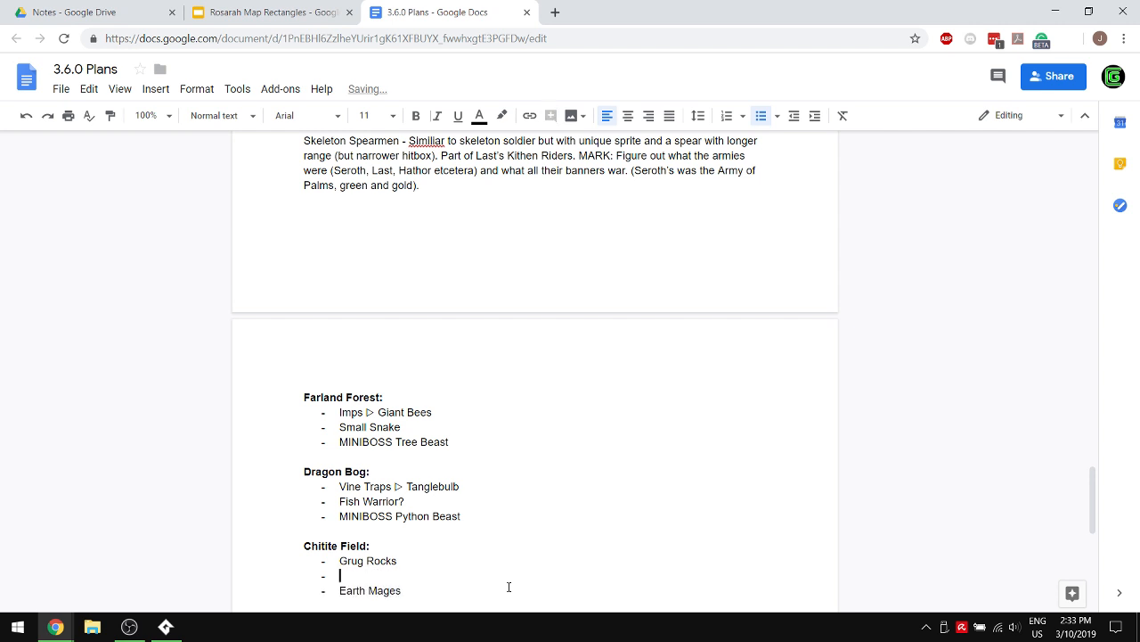
text(Skeleton Spearmen)
key(Return)
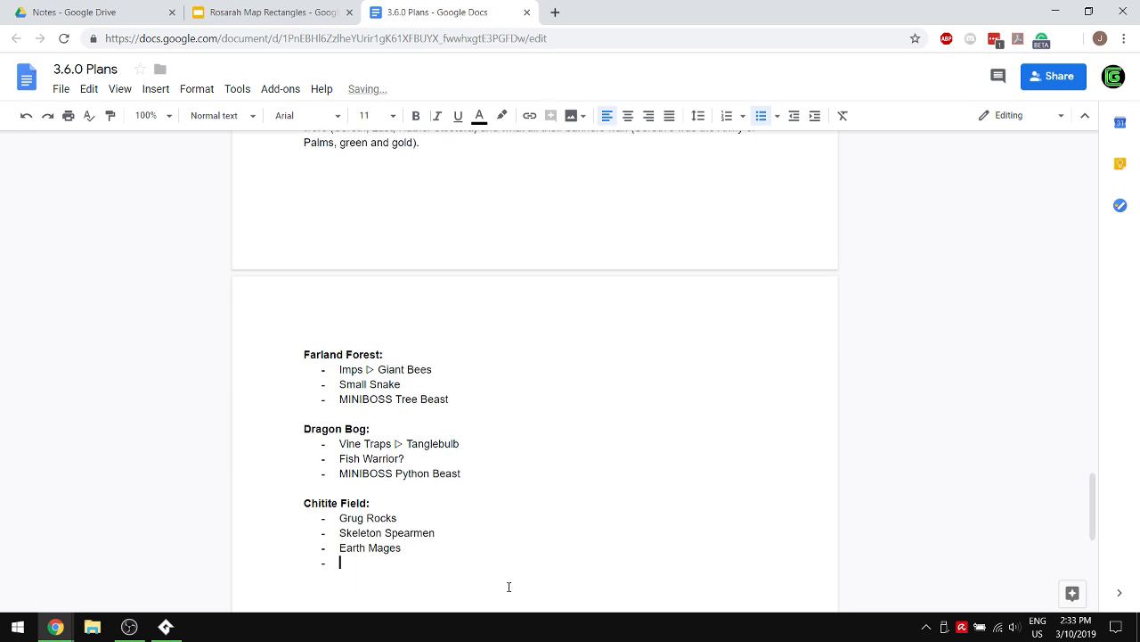
- End the Chitite Field list, review the earlier Water Palace notes, and add a bold "Water Palace:" heading after a blank line
key(Return)
key(Return)
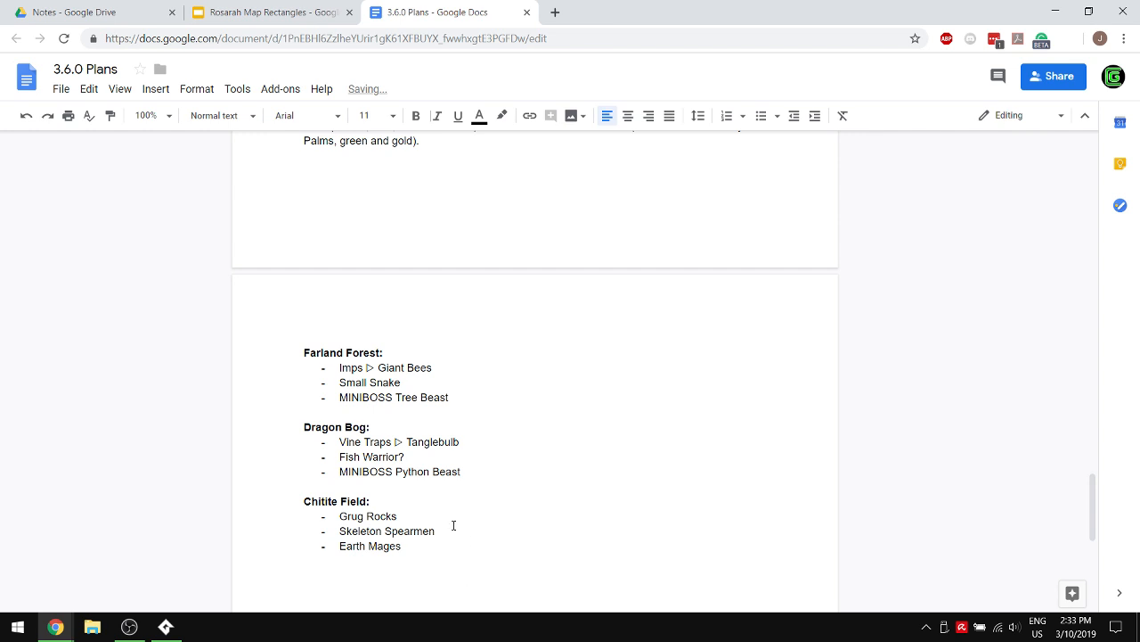
scroll(517, 387, up, 5)
scroll(516, 387, up, 8)
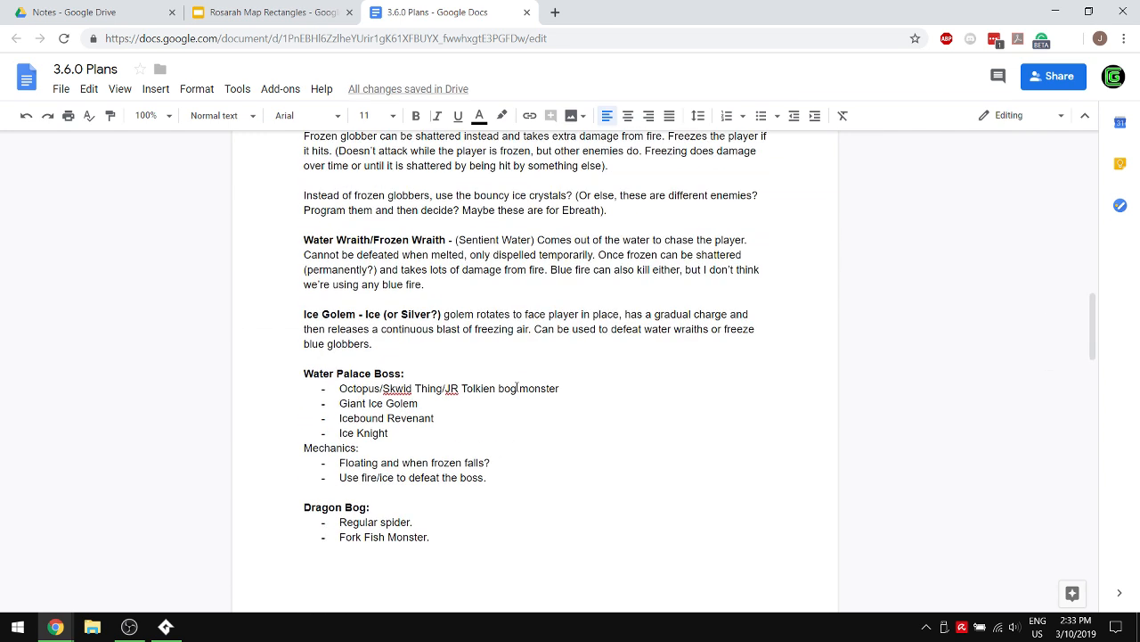
scroll(517, 387, up, 3)
scroll(517, 387, down, 20)
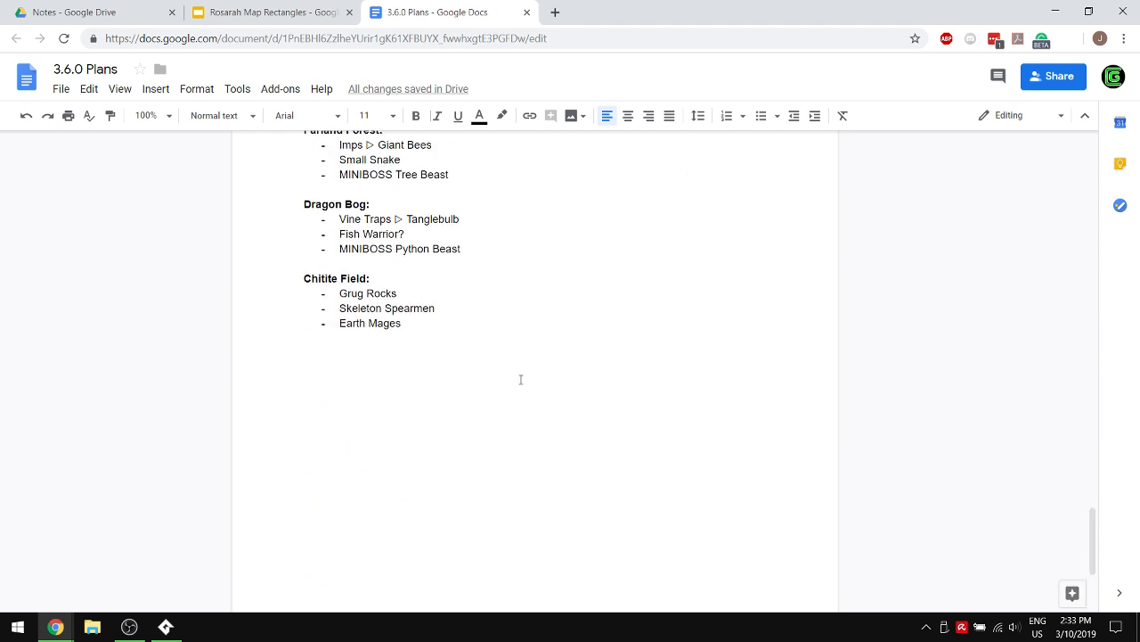
key(ctrl+b)
text(Water Palace:)
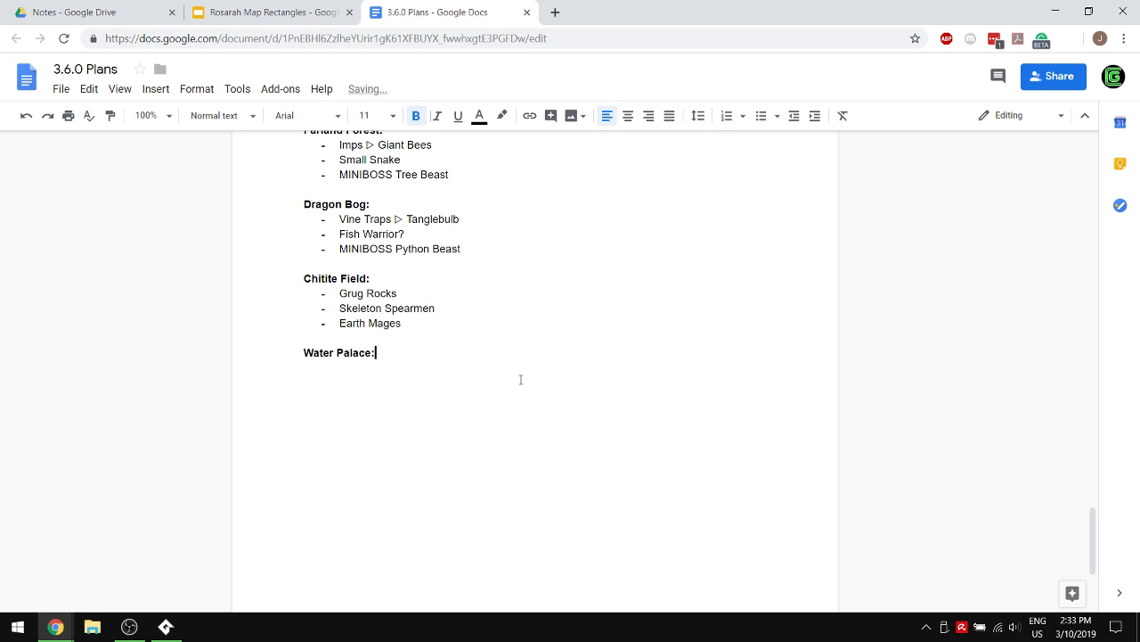
- Start a non-bold bulleted list under the Water Palace heading with "Water Wraith/Frozen Wraith"
key(ctrl+b)
key(Return)
text(- Water Wrait)
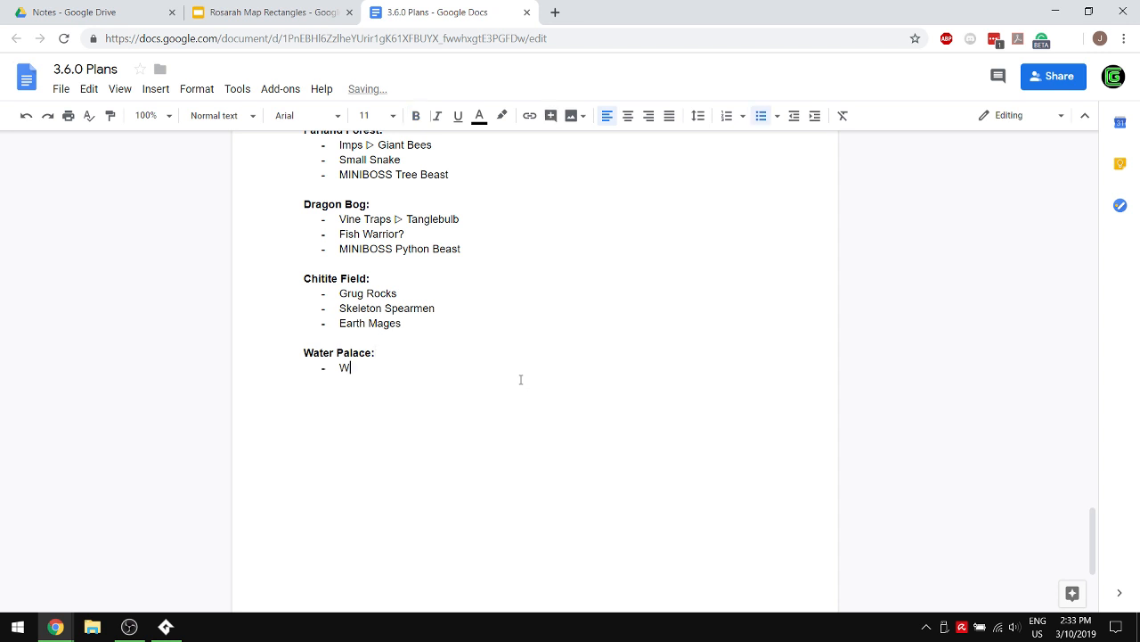
text(h/Frozen Wraith)
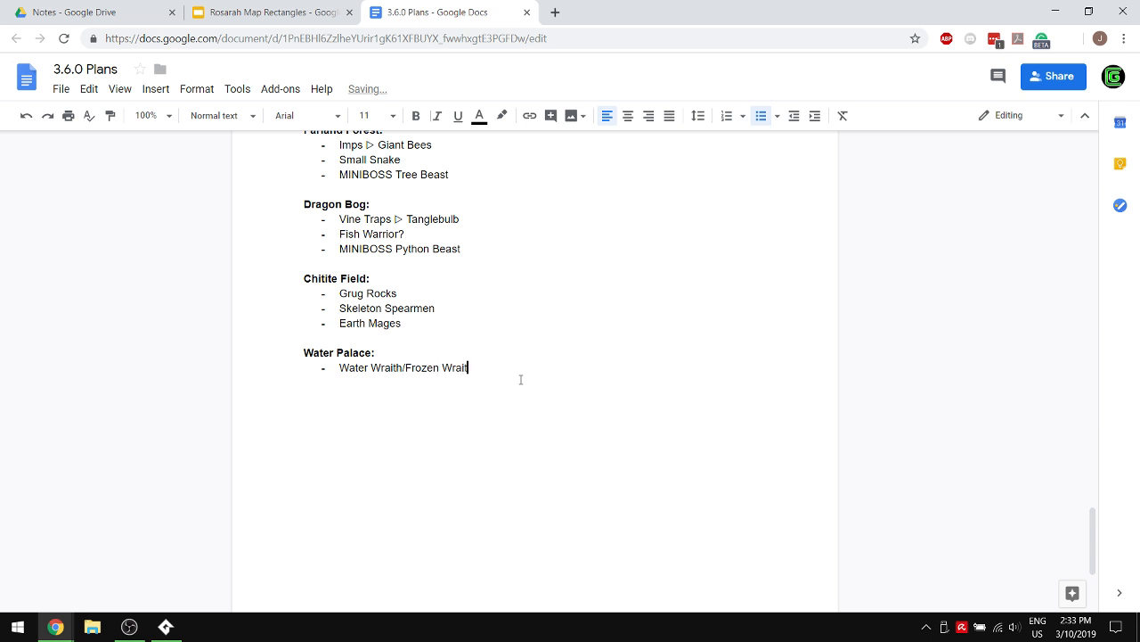
- Add a "Blue Slime/Frozen Slime" bullet below Water Wraith/Frozen Wraith in the final Water Palace list
key(Return)
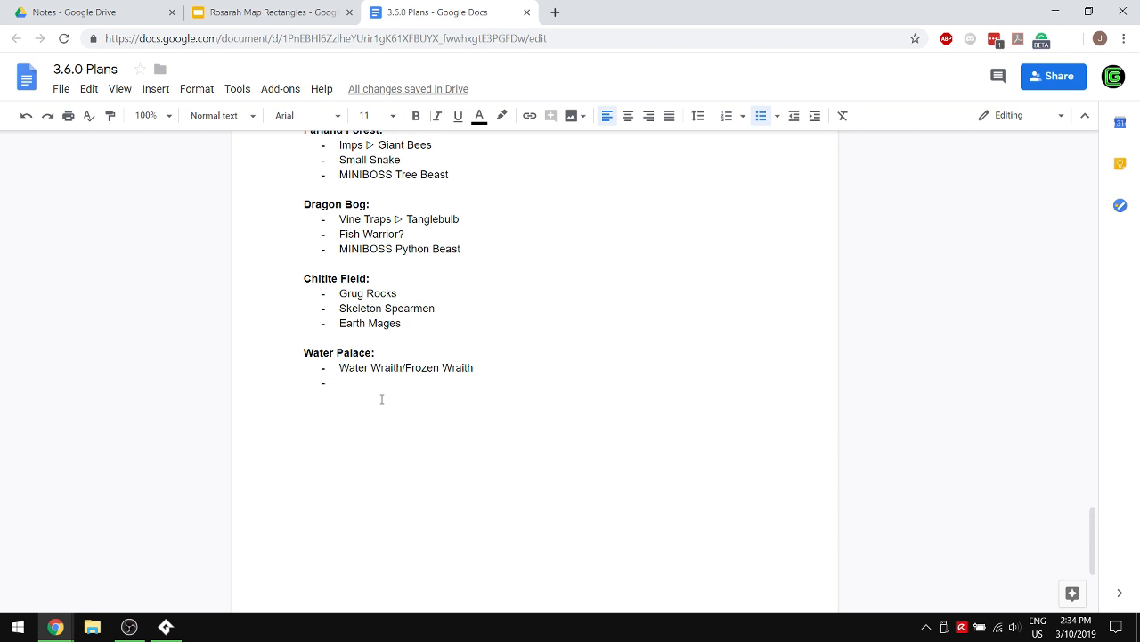
text(Blue Slime/)
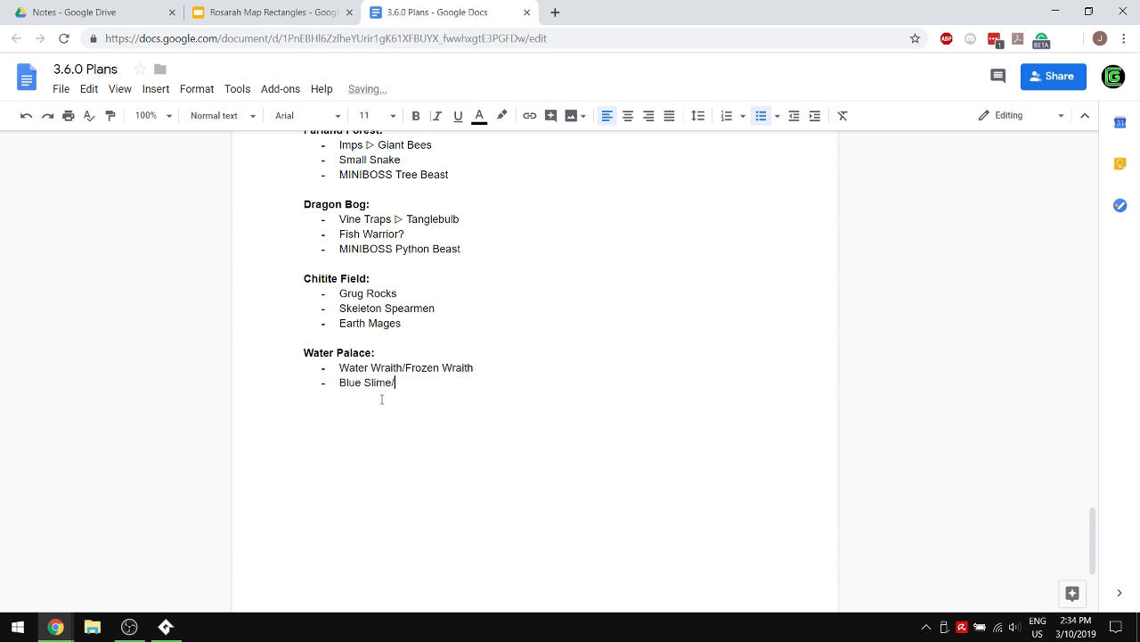
text(Frozen Slime)
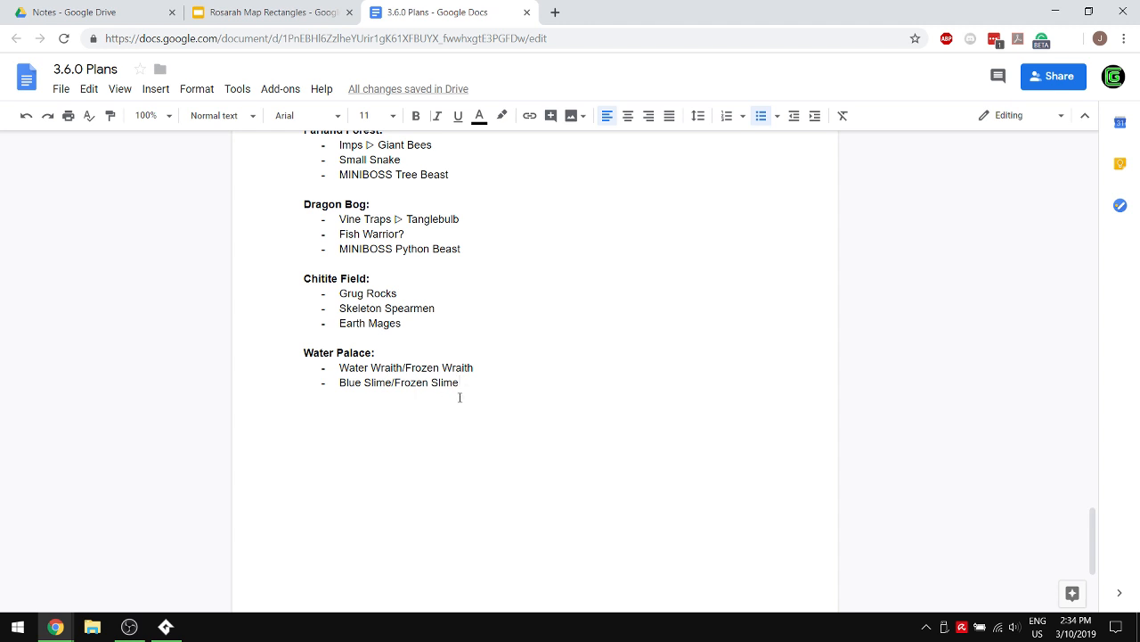
text( ()
text(Sim)
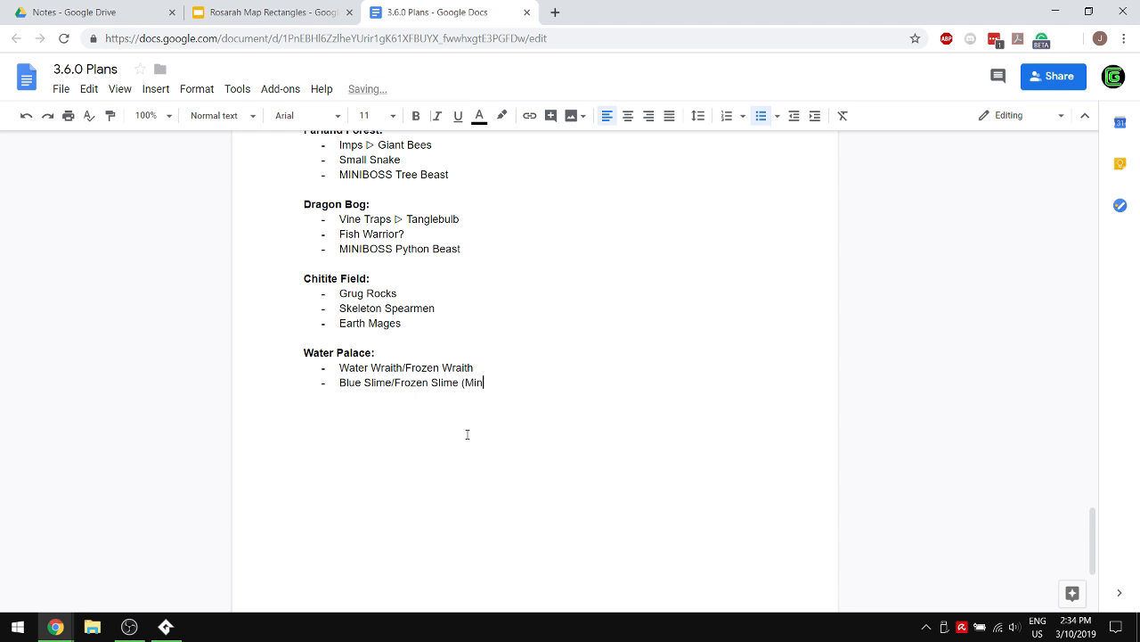
- Append the note "(Similar to mini-freezard)" to the Blue Slime/Frozen Slime bullet, without a closing period
key(BackSpace)
key(BackSpace)
key(BackSpace)
text(Simiilar)
key(BackSpace)
key(BackSpace)
key(BackSpace)
key(BackSpace)
key(BackSpace)
text(lart to)
key(BackSpace)
key(BackSpace)
key(BackSpace)
key(BackSpace)
key(BackSpace)
text(to mini-freezard).)
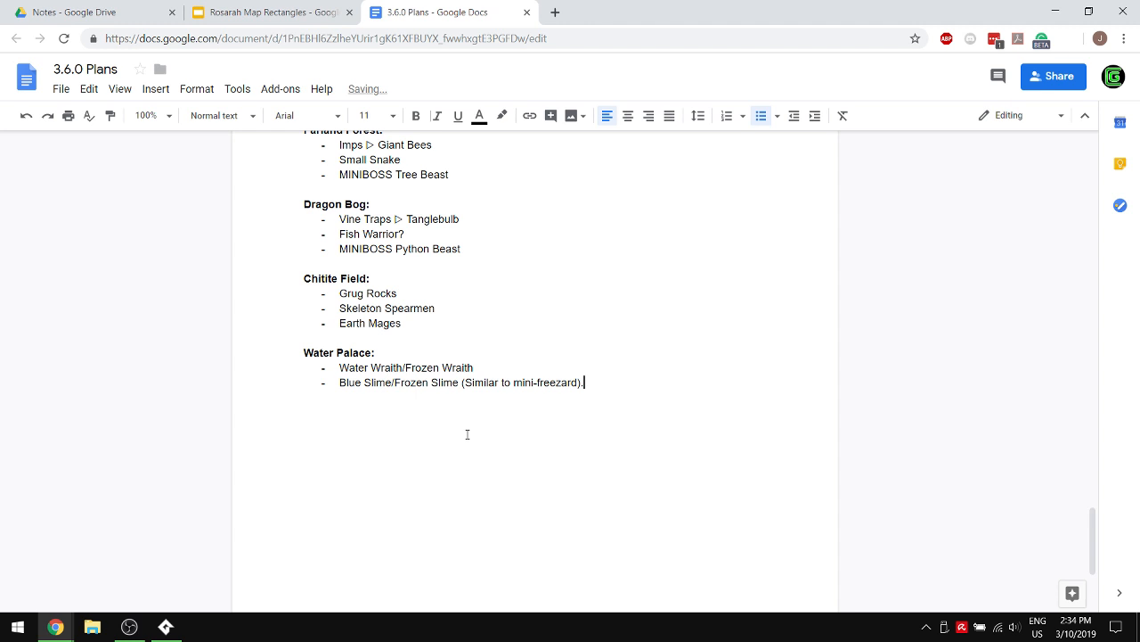
key(BackSpace)
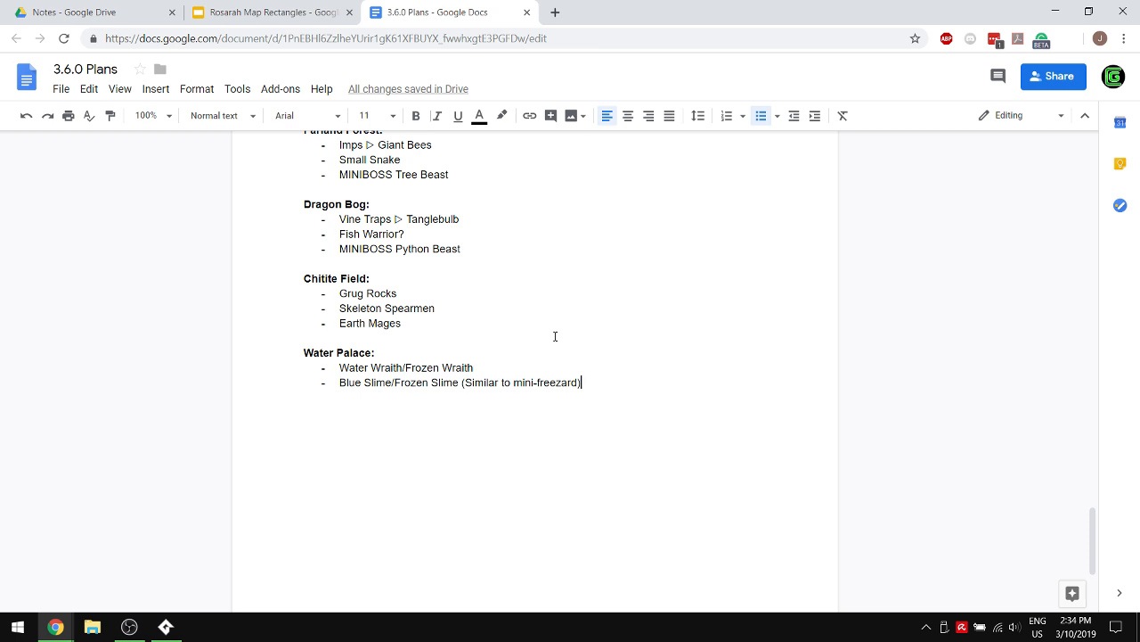
- Extend the "Fish Warrior?" bullet in the Dragon Bog list with "Or Crocodile/Alligator?" on the same line
click(453, 236)
key(Return)
text(C)
key(BackSpace)
key(BackSpace)
key(BackSpace)
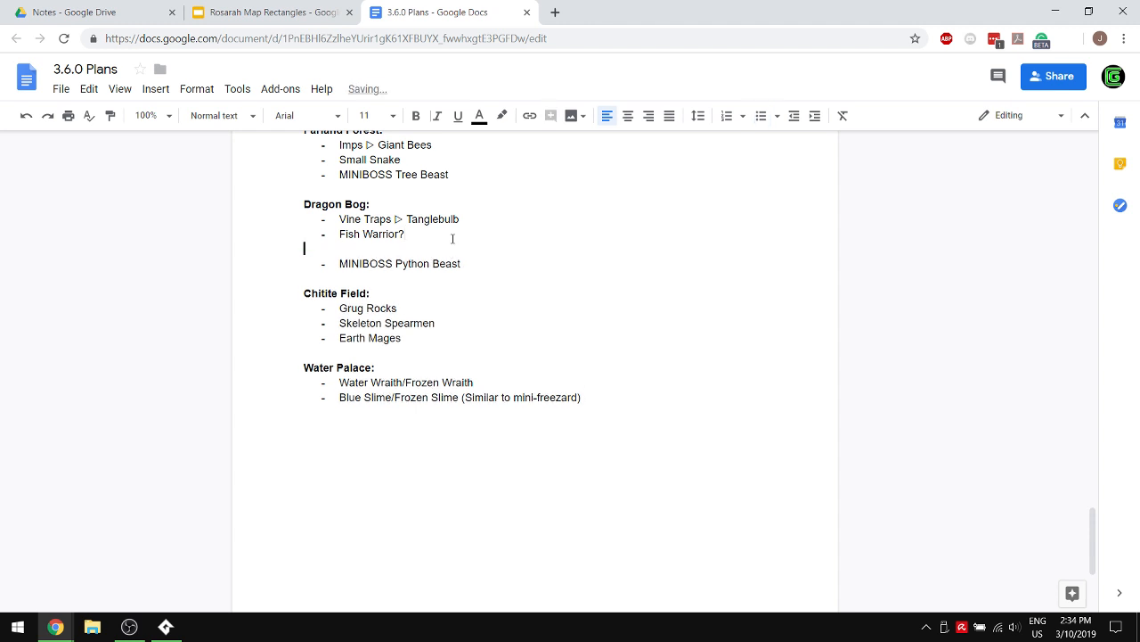
text(Or Crocodile/)
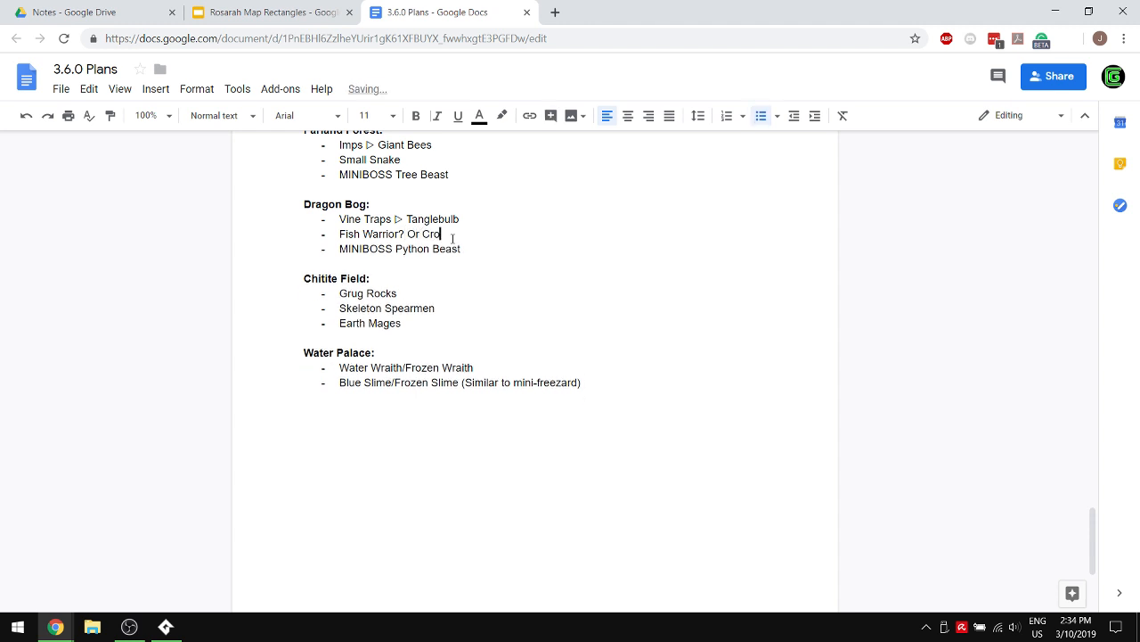
text(Alligator?)
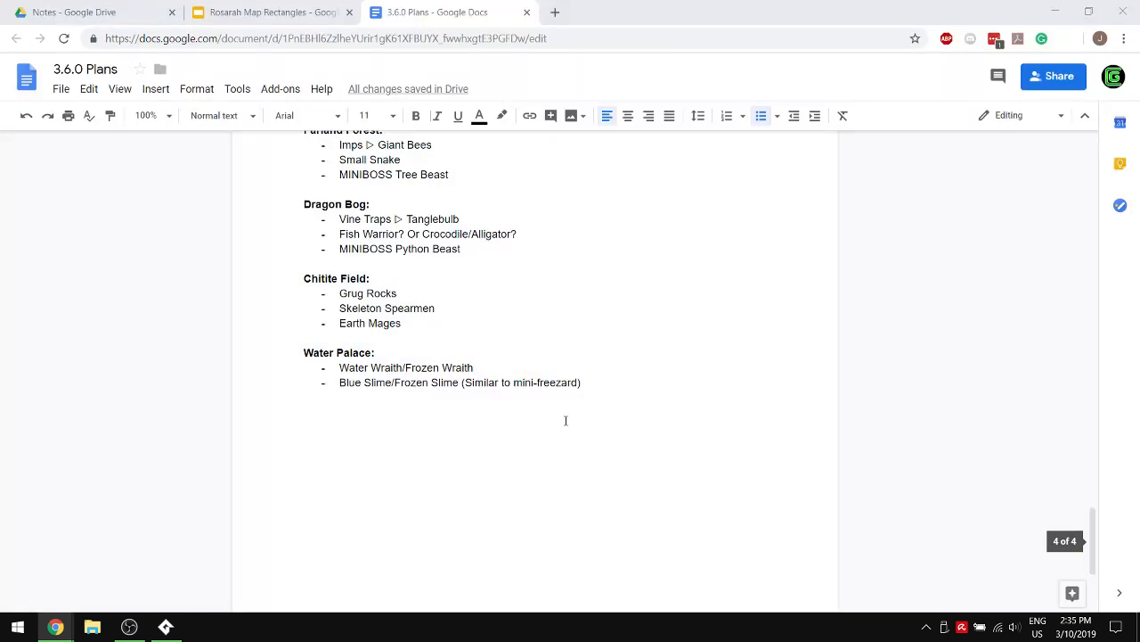
- Review the earlier brainstormed enemy notes back to the Water Palace section and place the cursor at the end of the Ice Golem description
click(665, 390)
scroll(642, 356, down, 10)
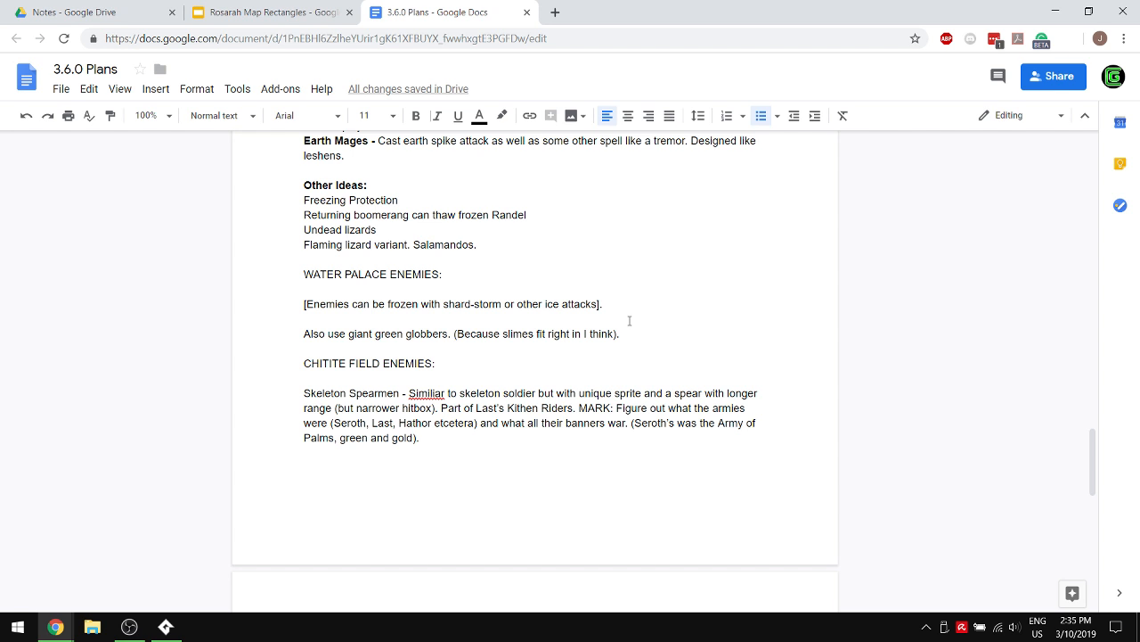
scroll(629, 321, up, 3)
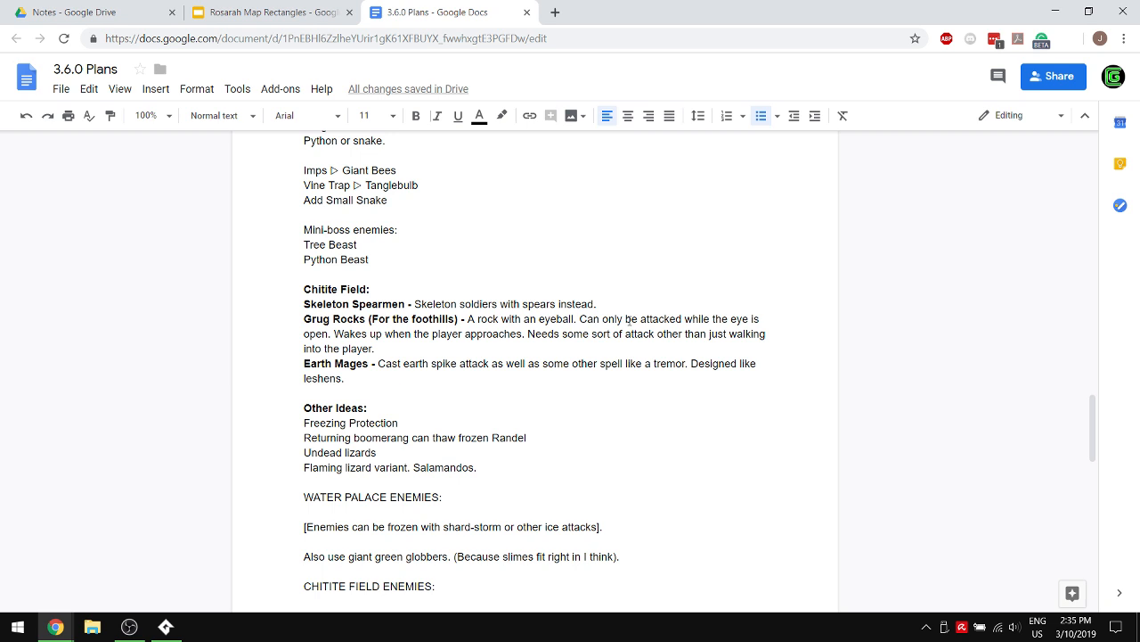
scroll(629, 320, up, 1)
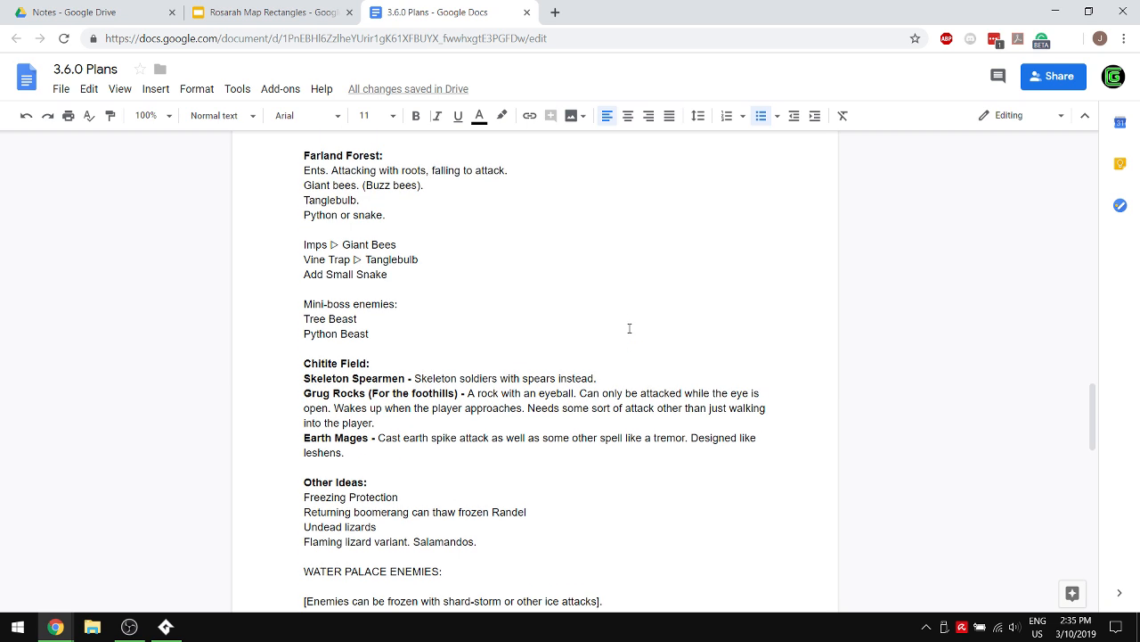
scroll(629, 328, up, 2)
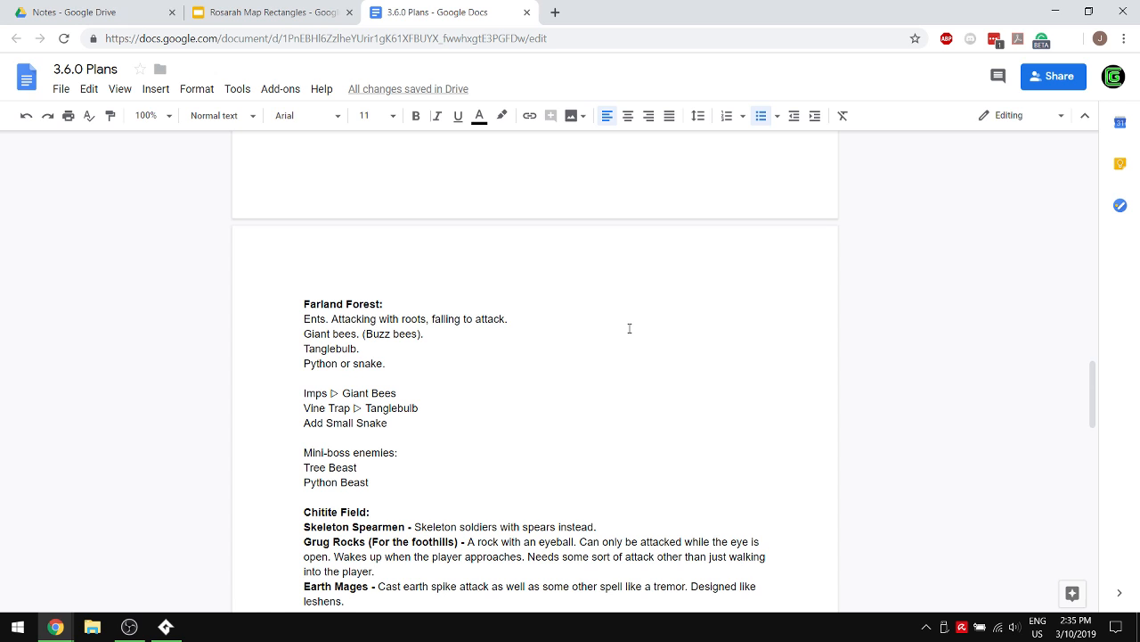
scroll(629, 328, up, 5)
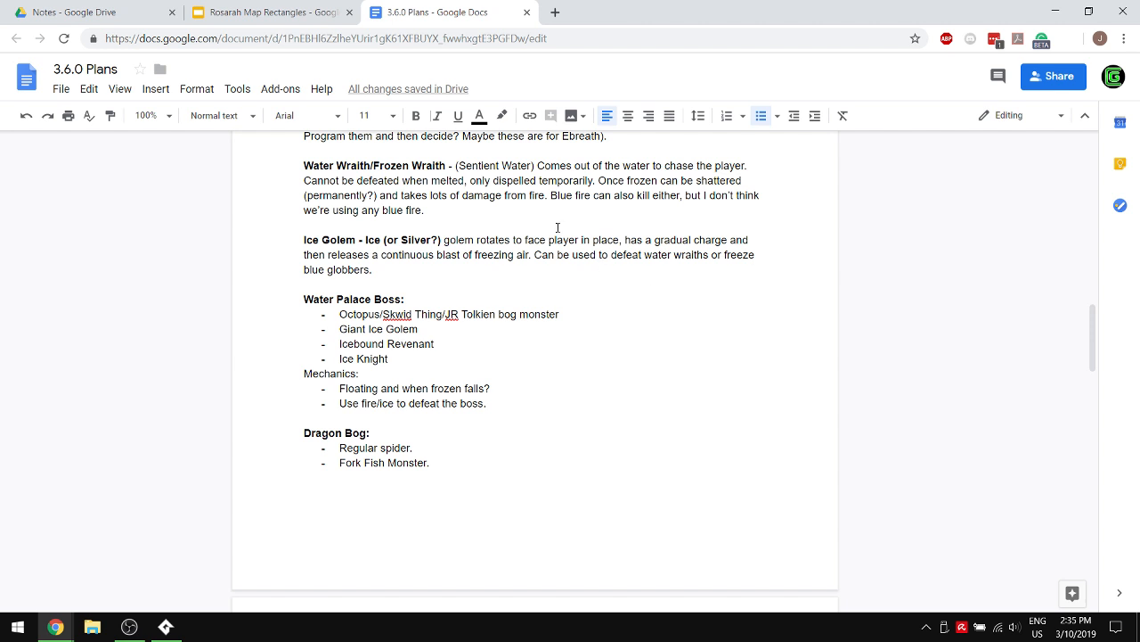
scroll(535, 236, up, 3)
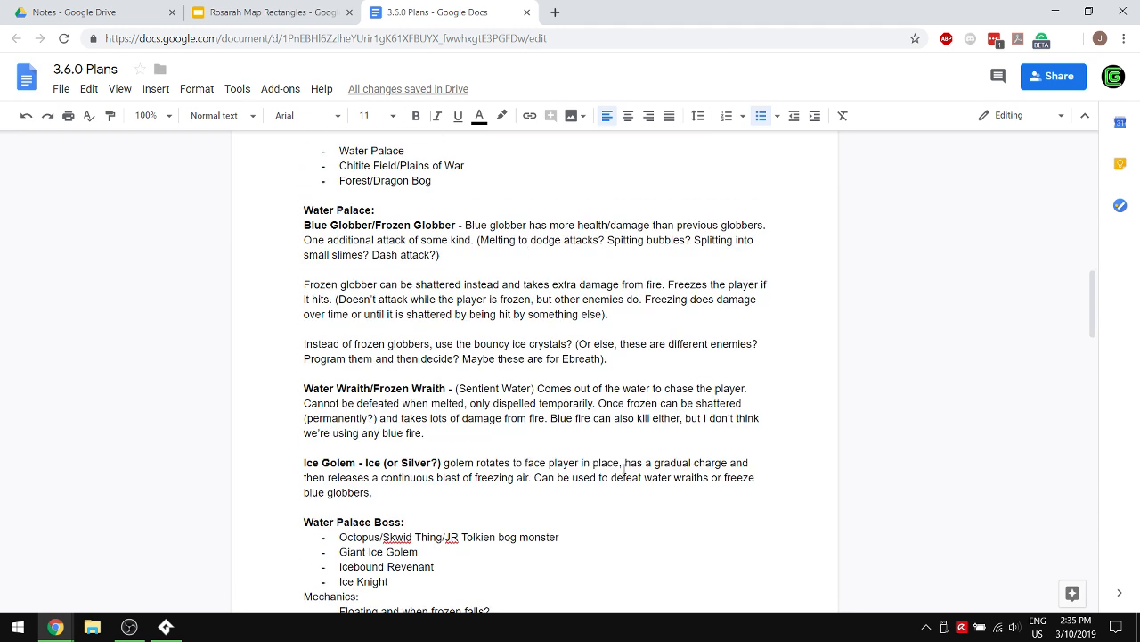
click(379, 494)
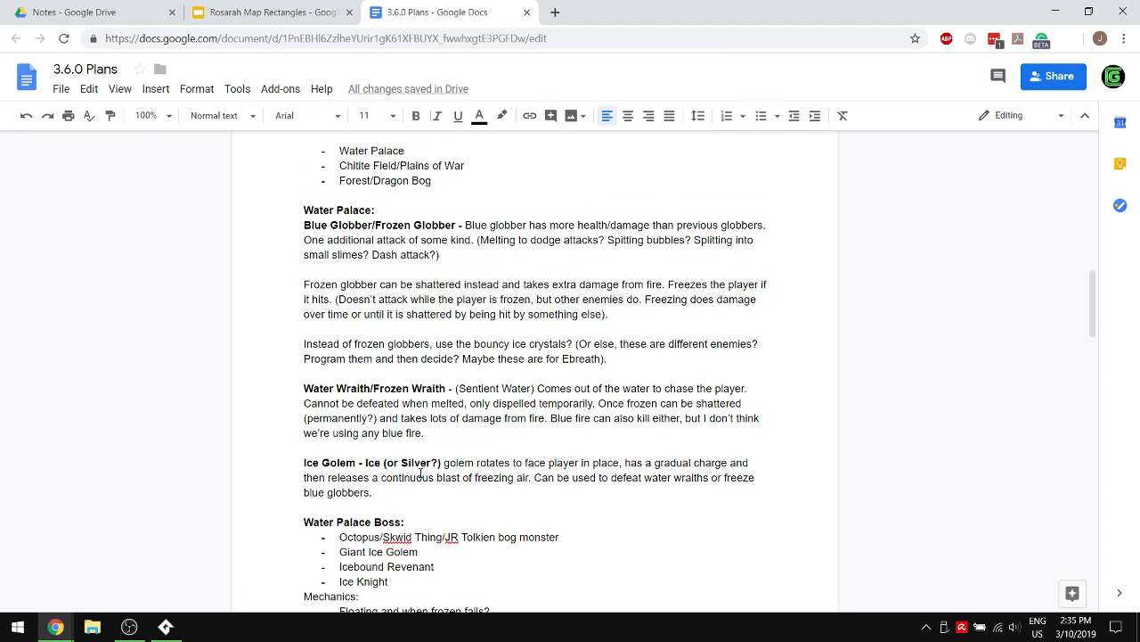
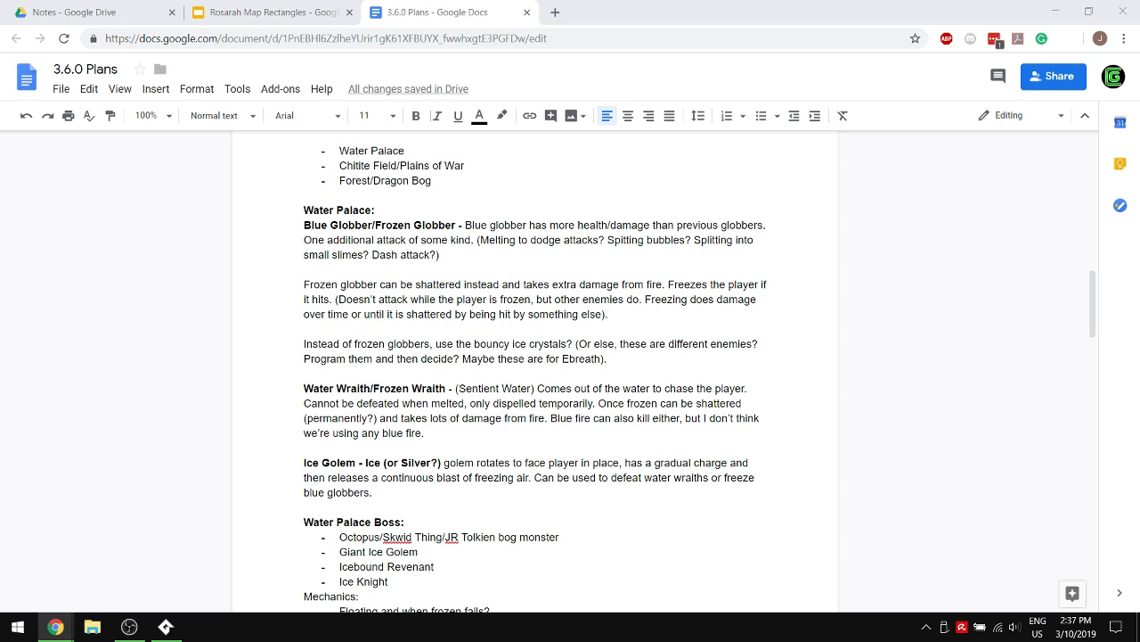
- Add the line "Mothman?" under Other Ideas, directly below the flaming lizard variant idea
scroll(549, 366, down, 10)
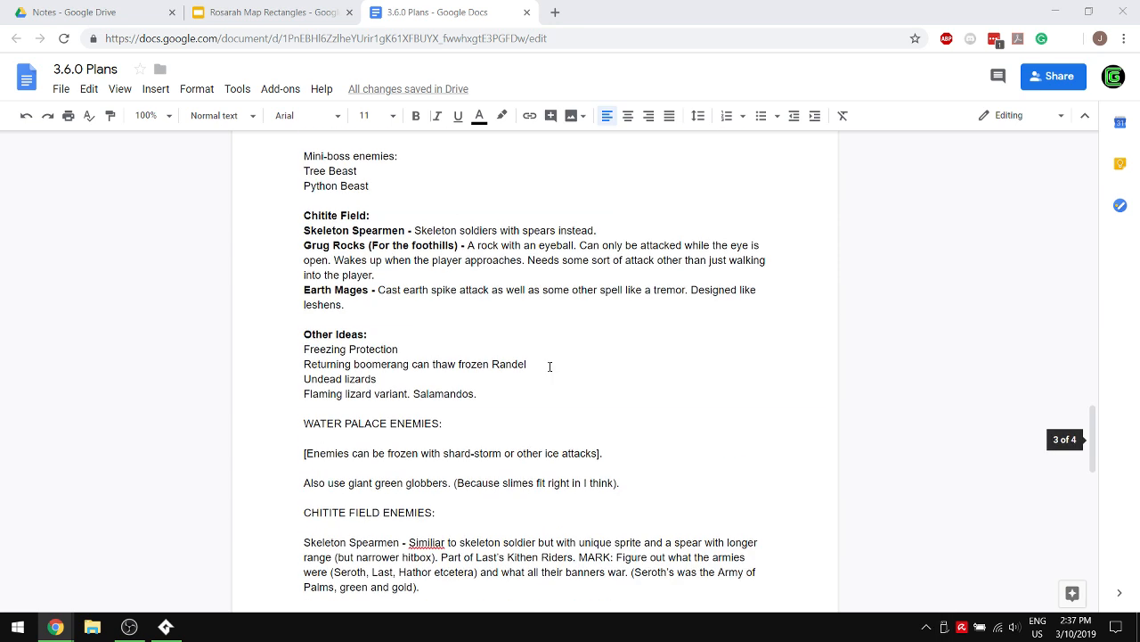
scroll(549, 367, up, 12)
scroll(550, 366, down, 11)
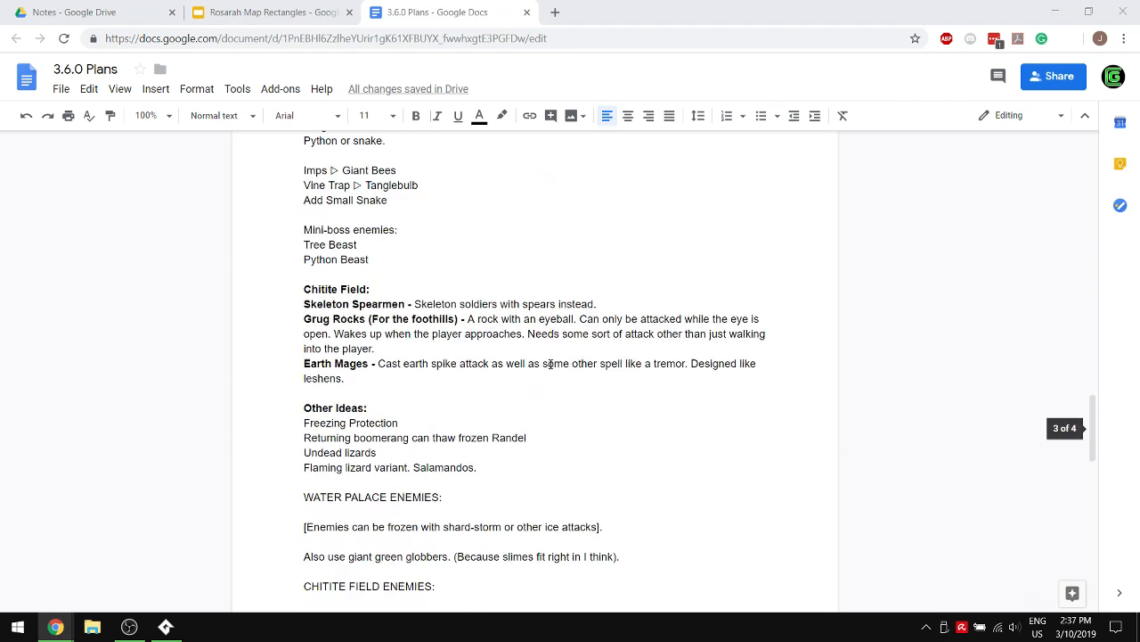
click(479, 469)
key(Return)
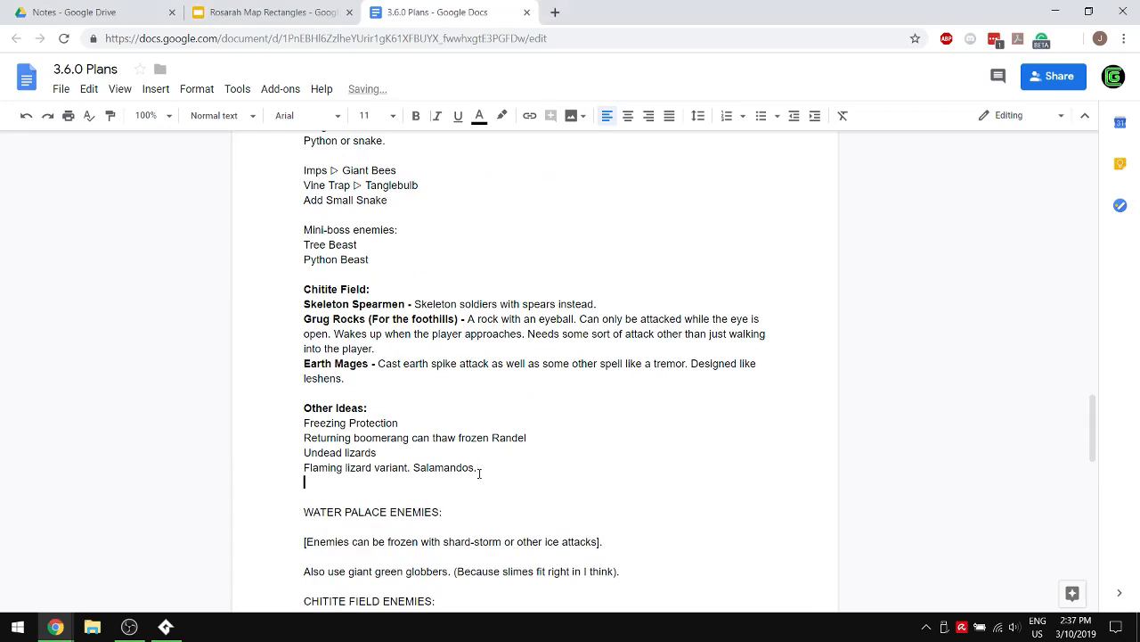
text(Mothman?)
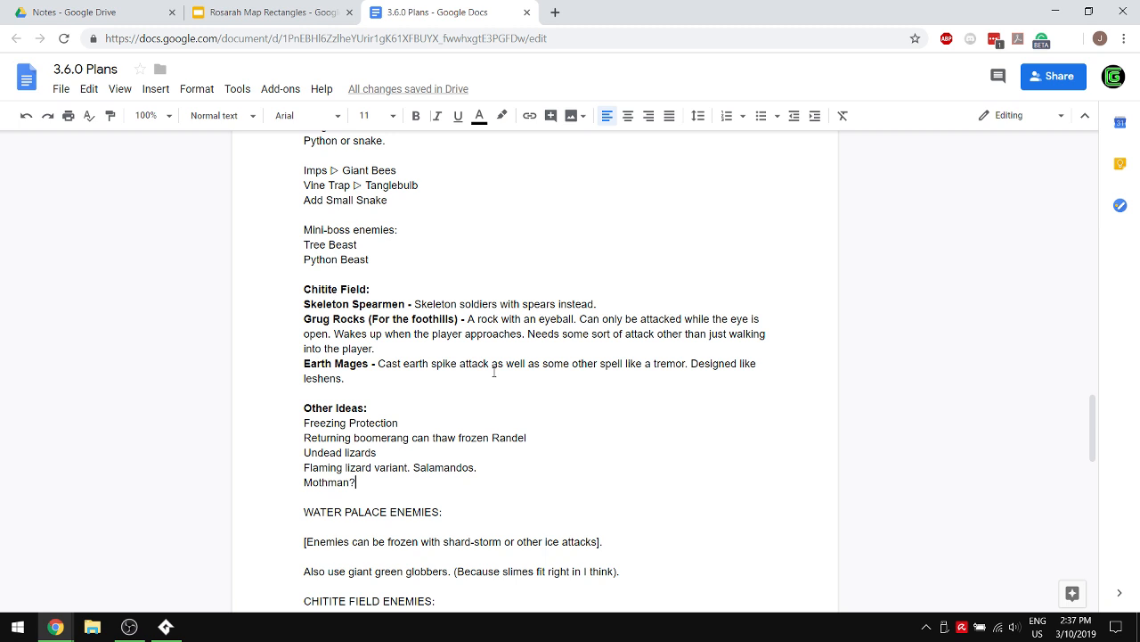
- Add an "Ice golem" bullet without a closing period below Blue Slime/Frozen Slime in the final Water Palace list
scroll(461, 303, up, 6)
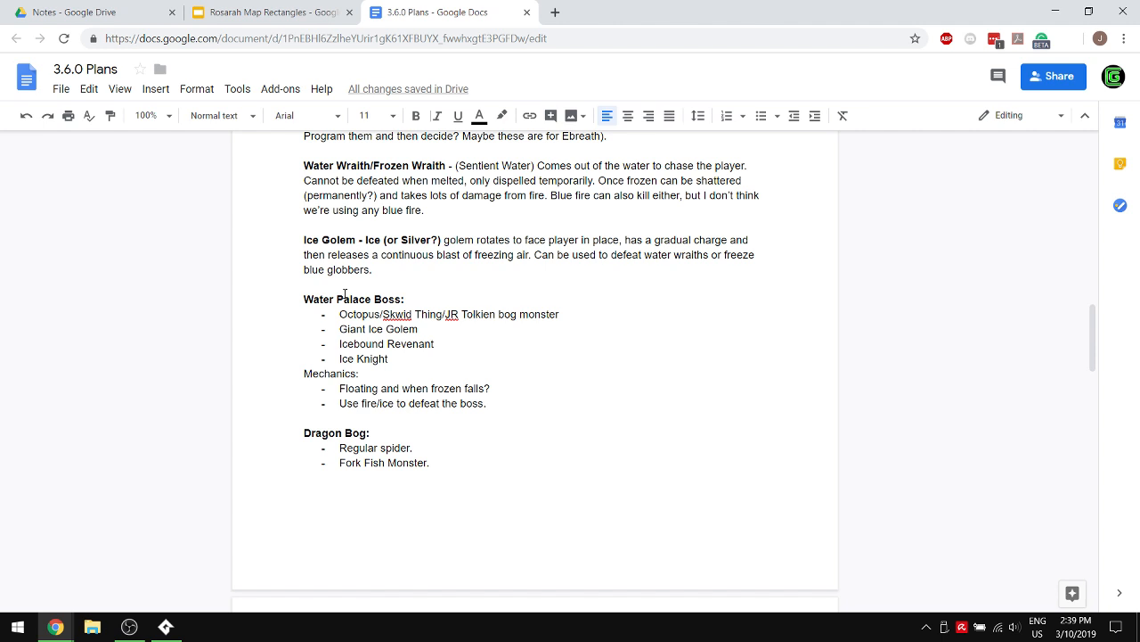
scroll(345, 294, down, 20)
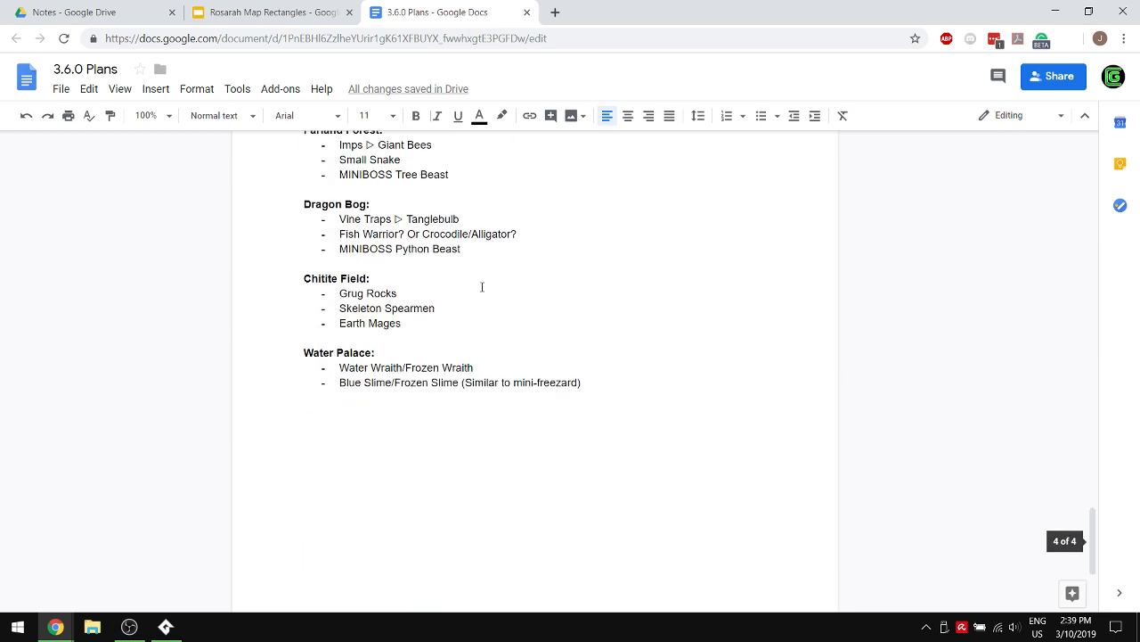
click(609, 390)
key(Return)
text(Ice golem.)
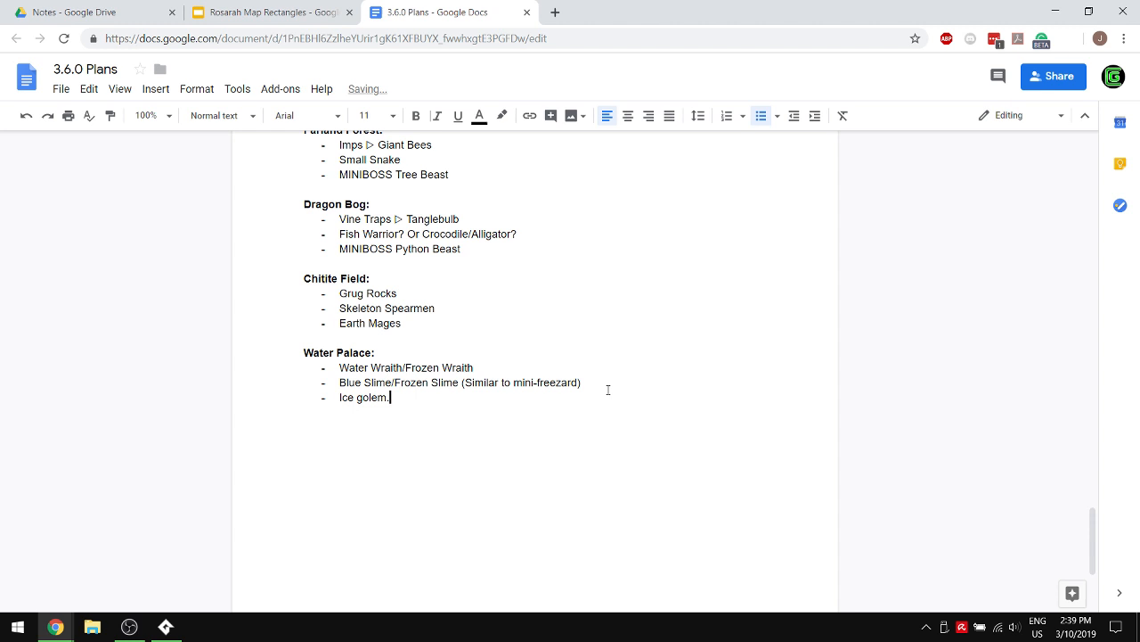
key(BackSpace)
- Add a "BOSS Water Palace Thing" bullet below Ice golem in the final Water Palace list
key(Return)
text(Water Palace Bos)
text(s)
key(BackSpace)
key(BackSpace)
key(BackSpace)
key(BackSpace)
key(BackSpace)
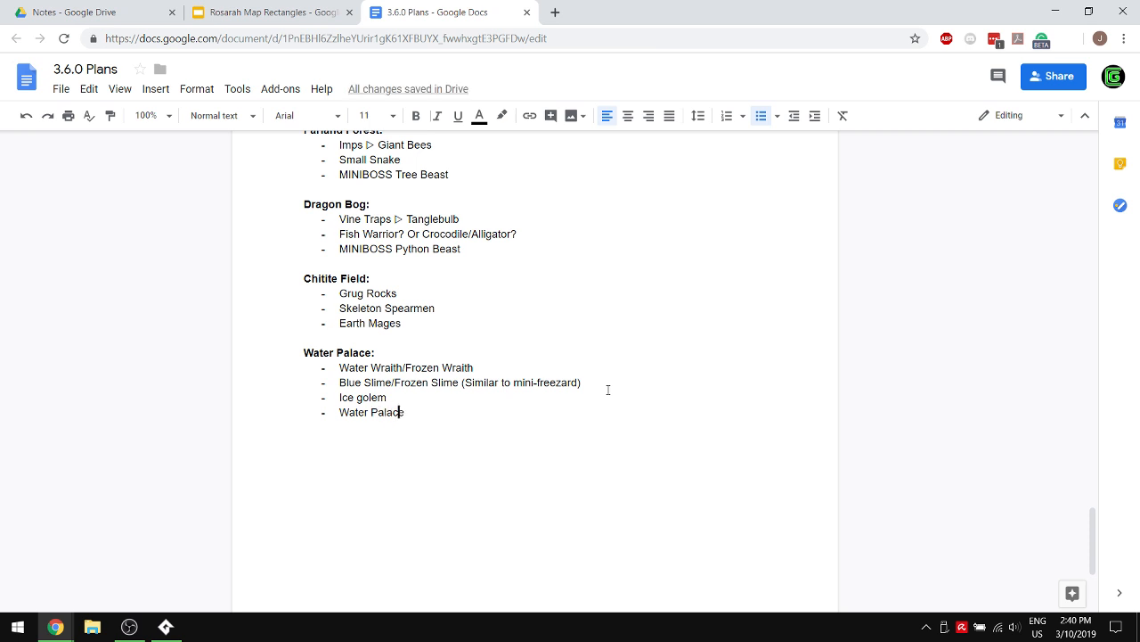
key(Left)
key(Left)
key(Left)
key(Left)
key(Left)
key(Left)
key(Left)
key(Left)
key(Left)
key(Left)
key(Left)
key(Left)
key(Right)
text(BOSS)
key(Right)
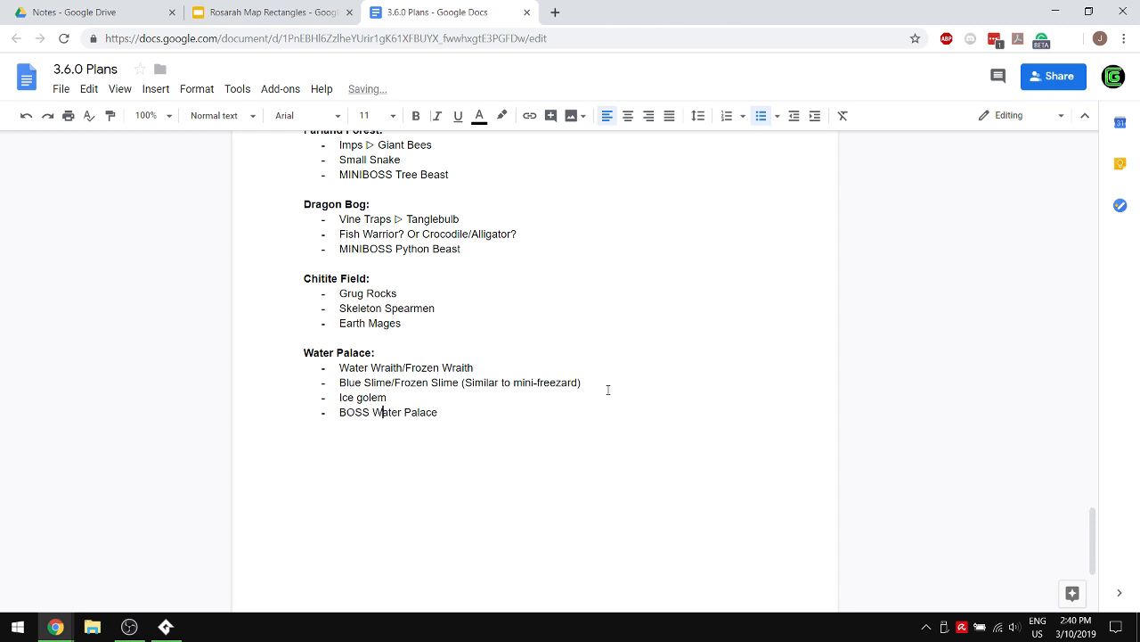
key(End)
text(Thing)
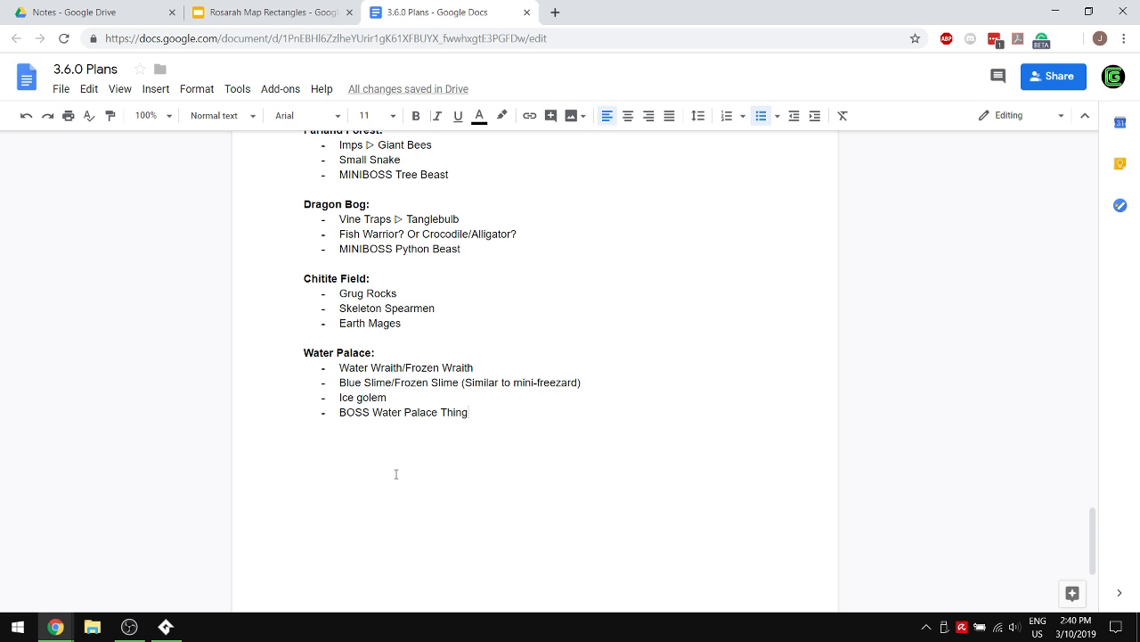
scroll(425, 459, up, 1)
scroll(425, 459, up, 2)
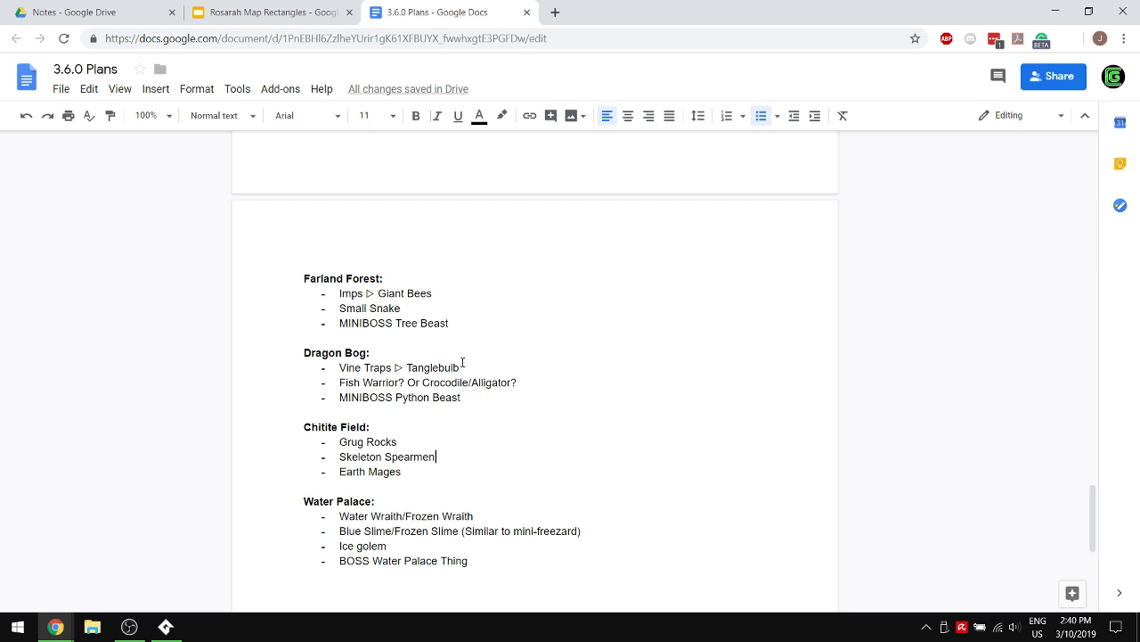
click(444, 285)
click(436, 293)
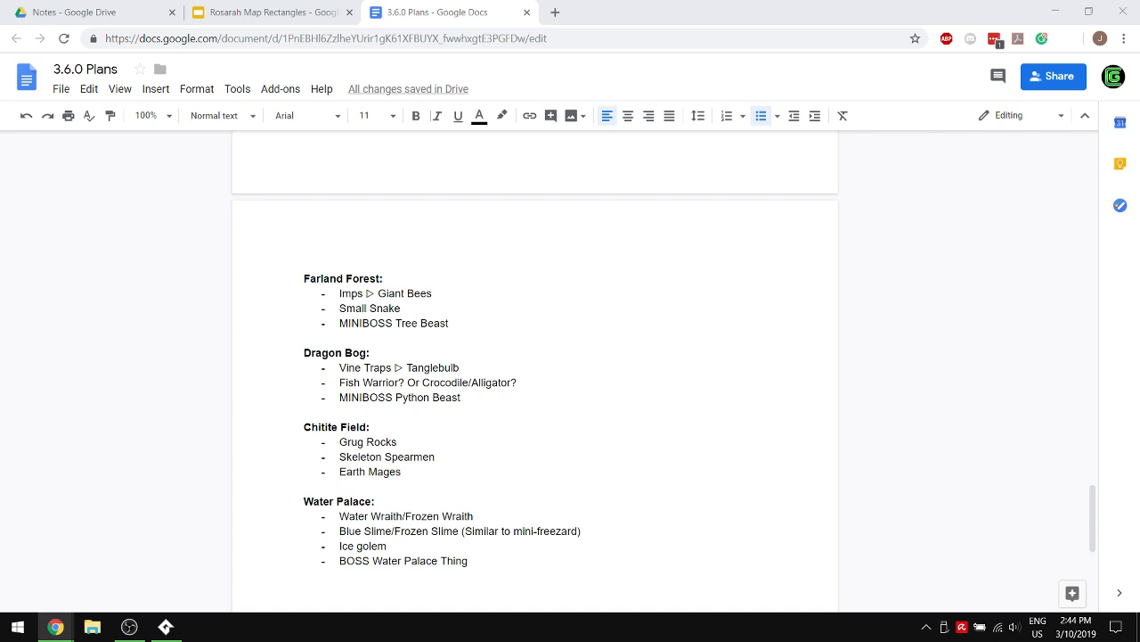
click(55, 627)
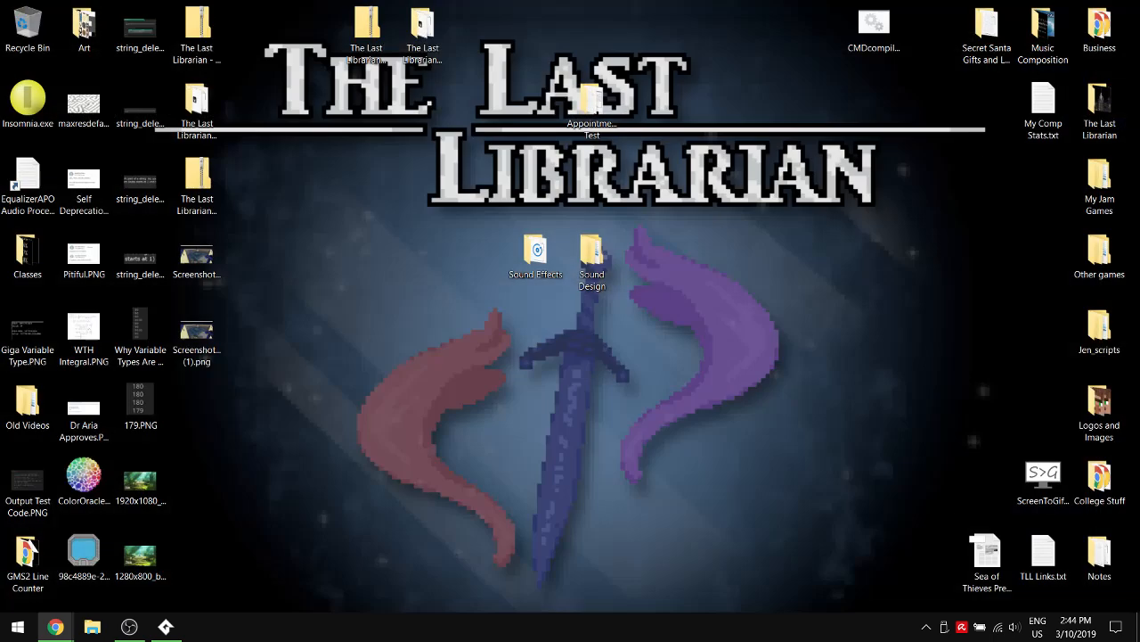
click(55, 626)
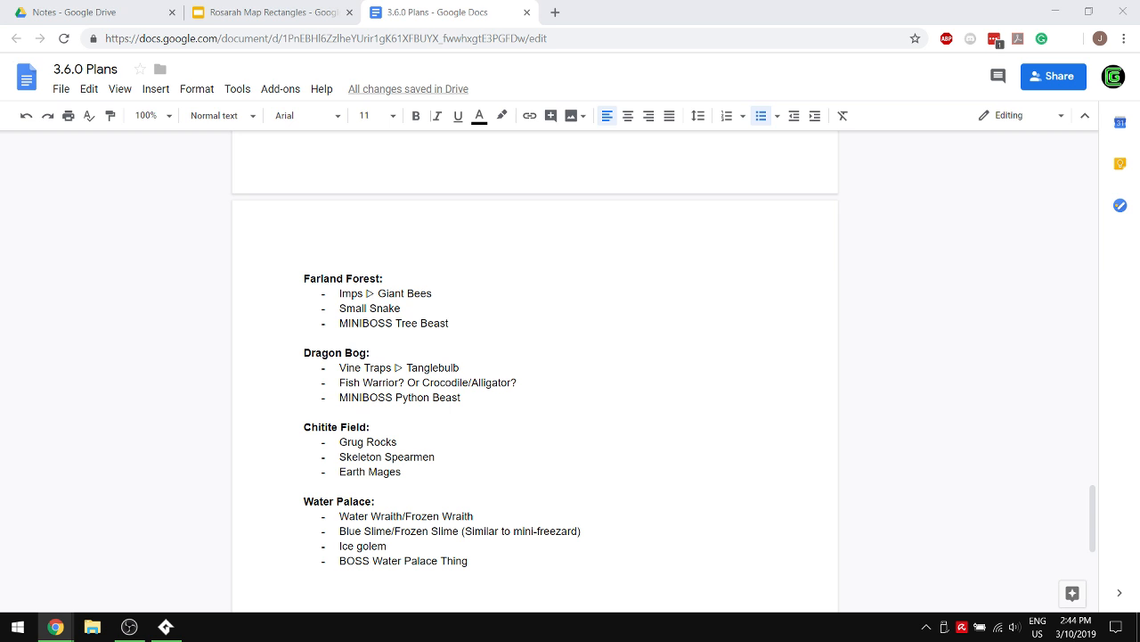
click(615, 317)
- Add the line "Medusa." below "Mothman?" under Other Ideas
scroll(457, 385, up, 7)
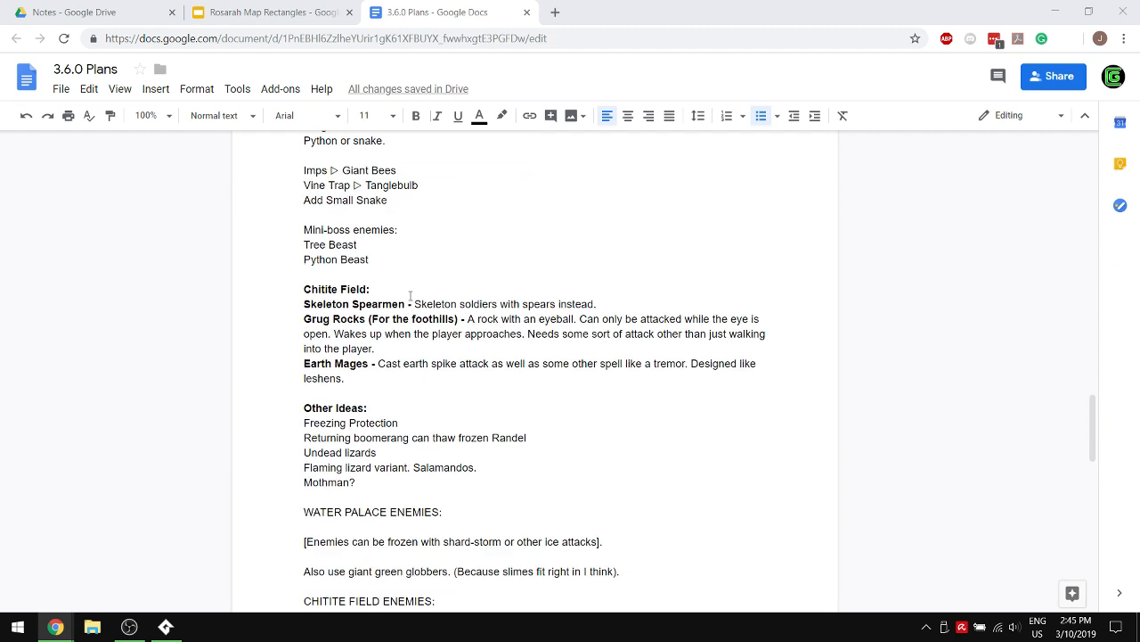
click(368, 486)
key(Return)
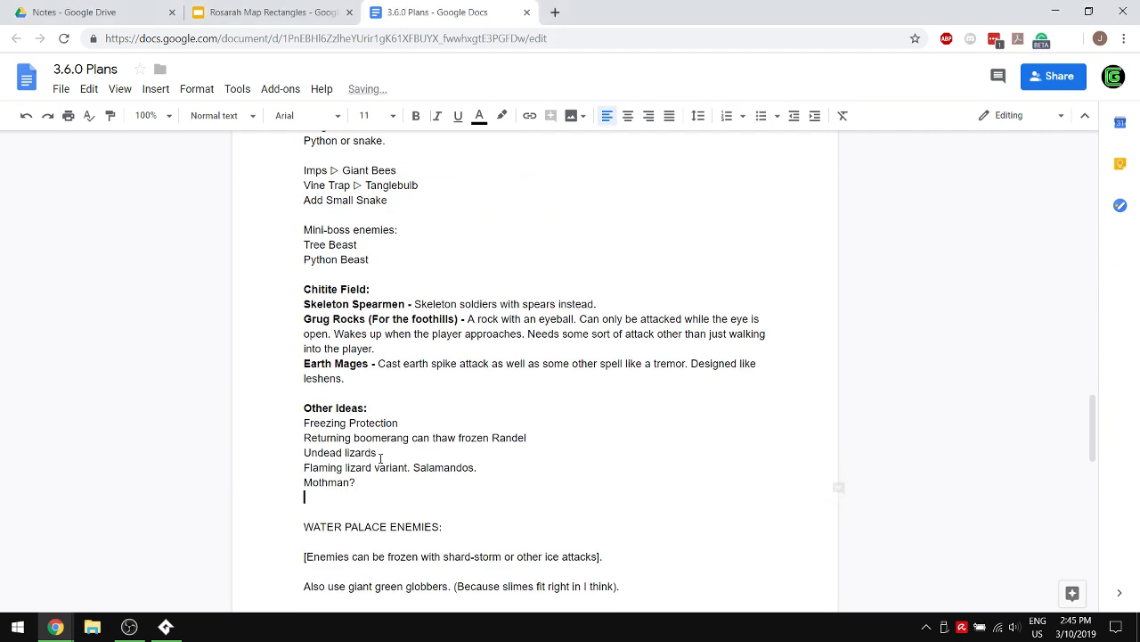
text(Medusa.)
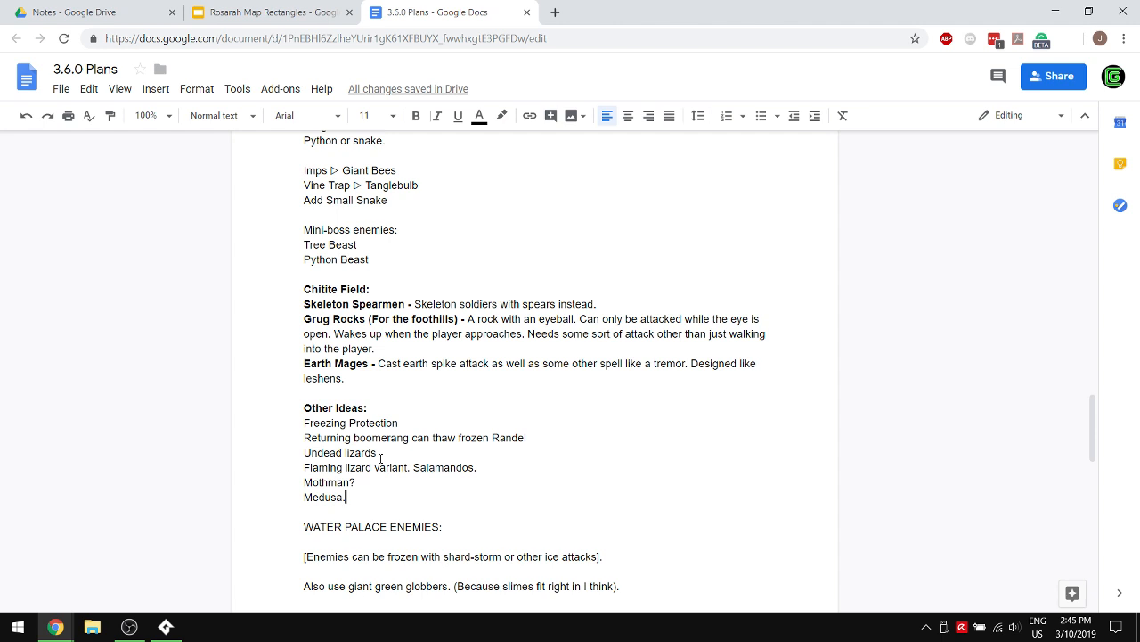
- Reword the Ice golem bullet in the final Water Palace list as "Silver/Ice golem? (Or something else)"
scroll(588, 339, down, 5)
scroll(595, 338, down, 4)
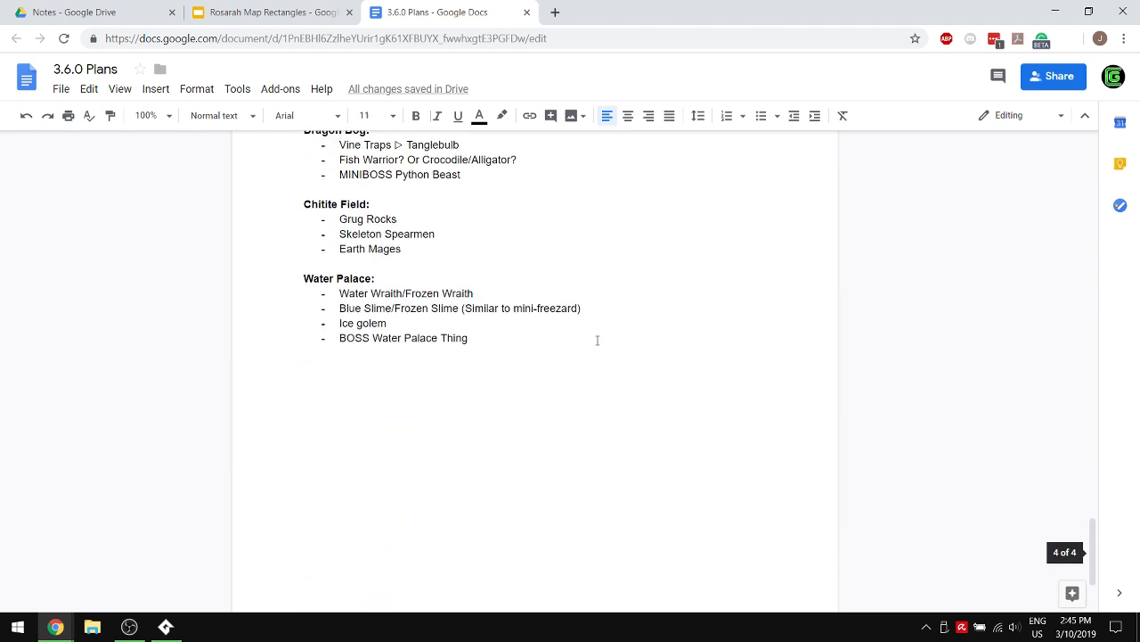
scroll(544, 306, up, 2)
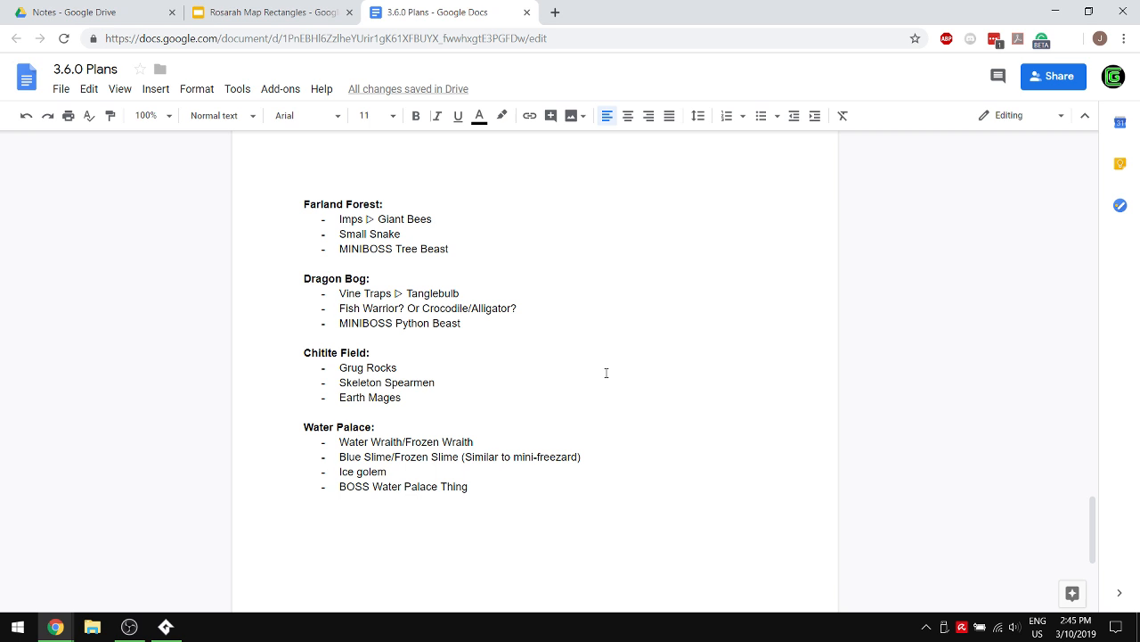
click(342, 471)
key(BackSpace)
text(Silver/I)
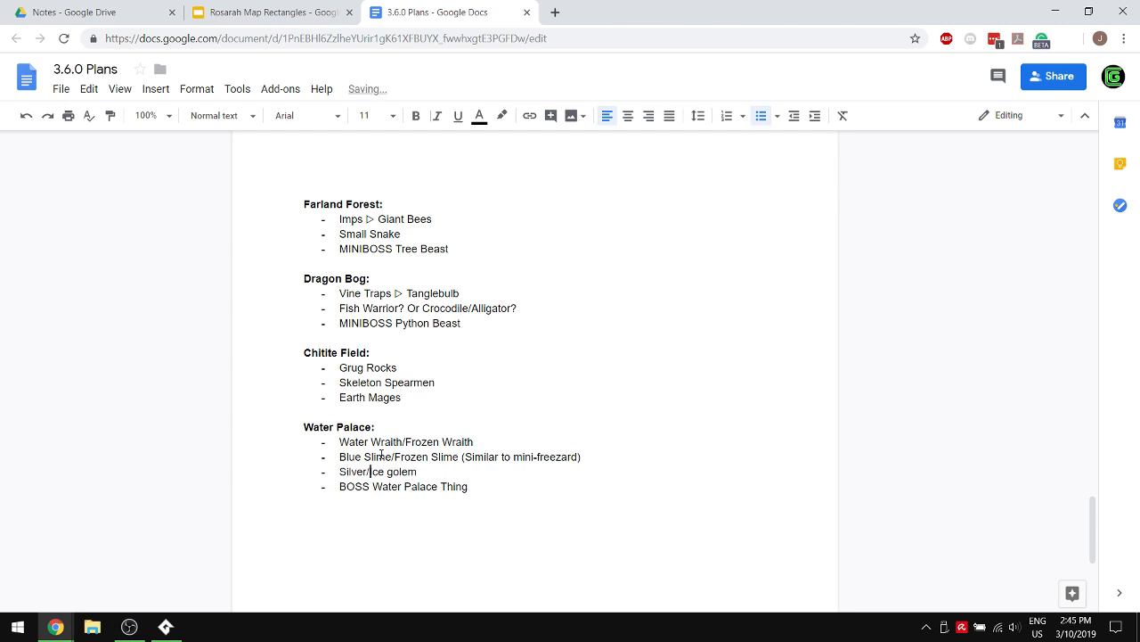
click(484, 469)
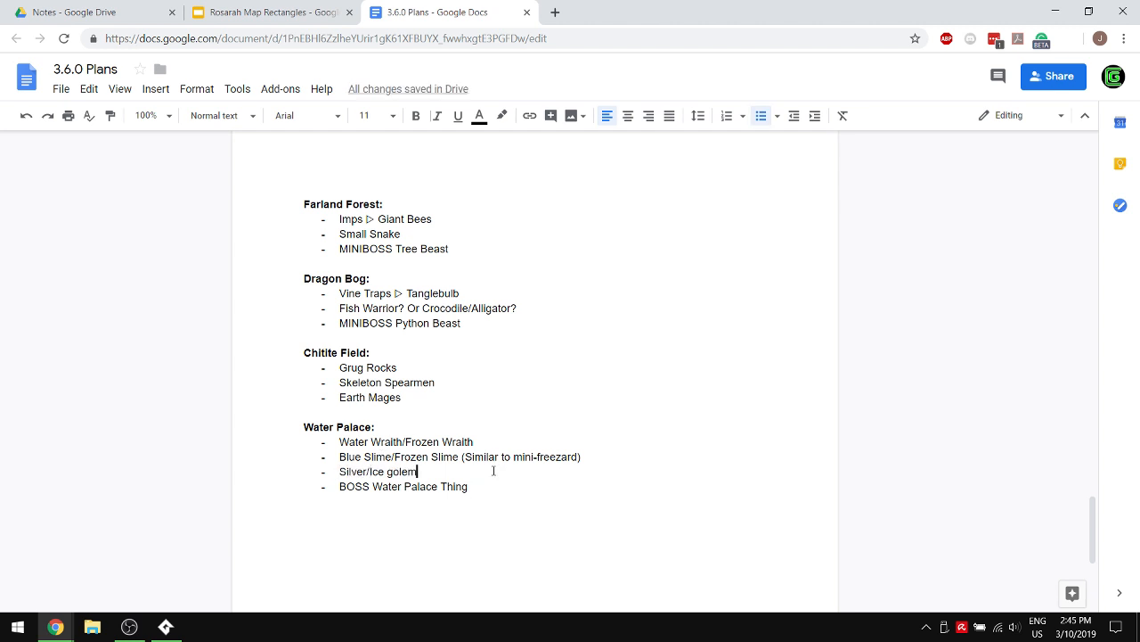
text(? (Or so)
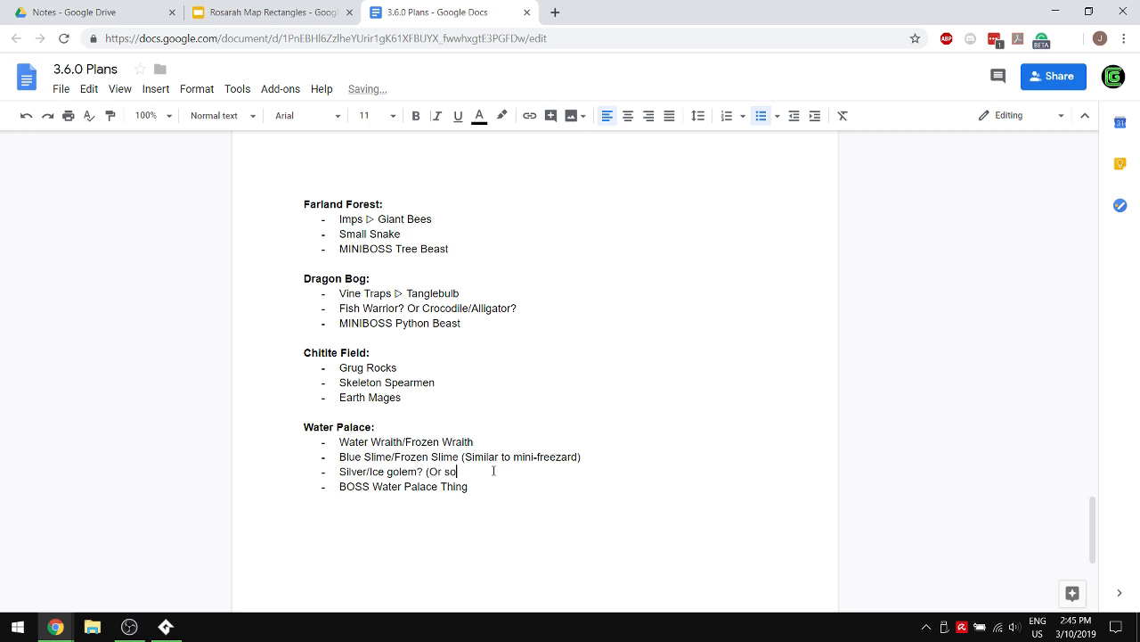
text(mething else).)
key(BackSpace)
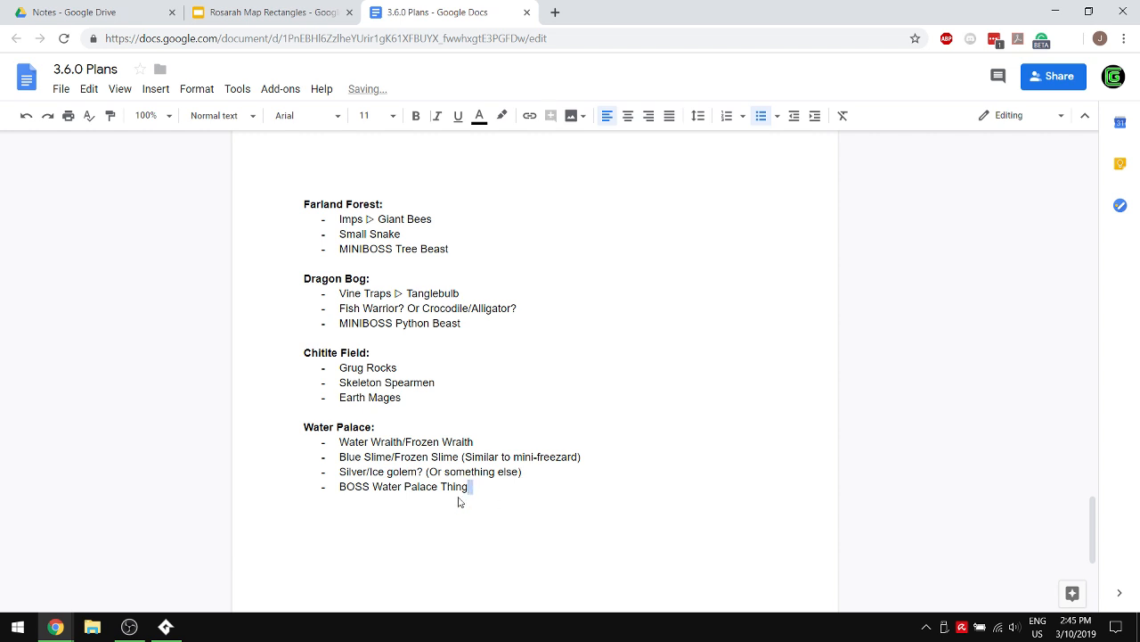
- Replace the bullet text under Enemies on the first page with a copy of the four final area lists, Farland Forest through Water Palace
drag(458, 502, 155, 207)
key(ctrl+c)
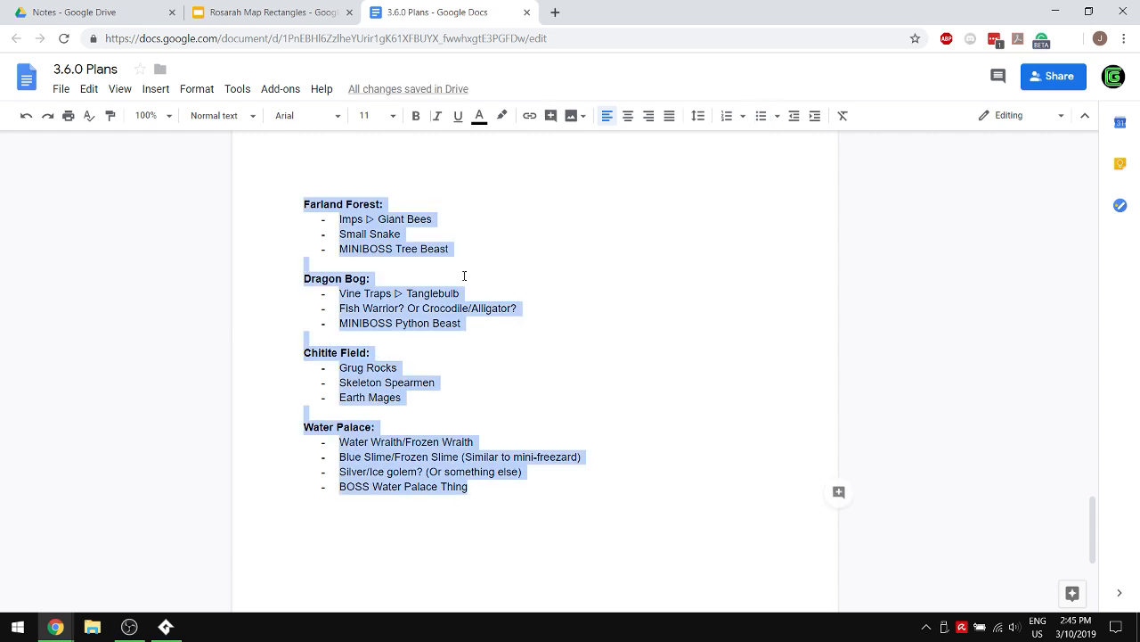
scroll(442, 267, up, 15)
scroll(436, 239, up, 5)
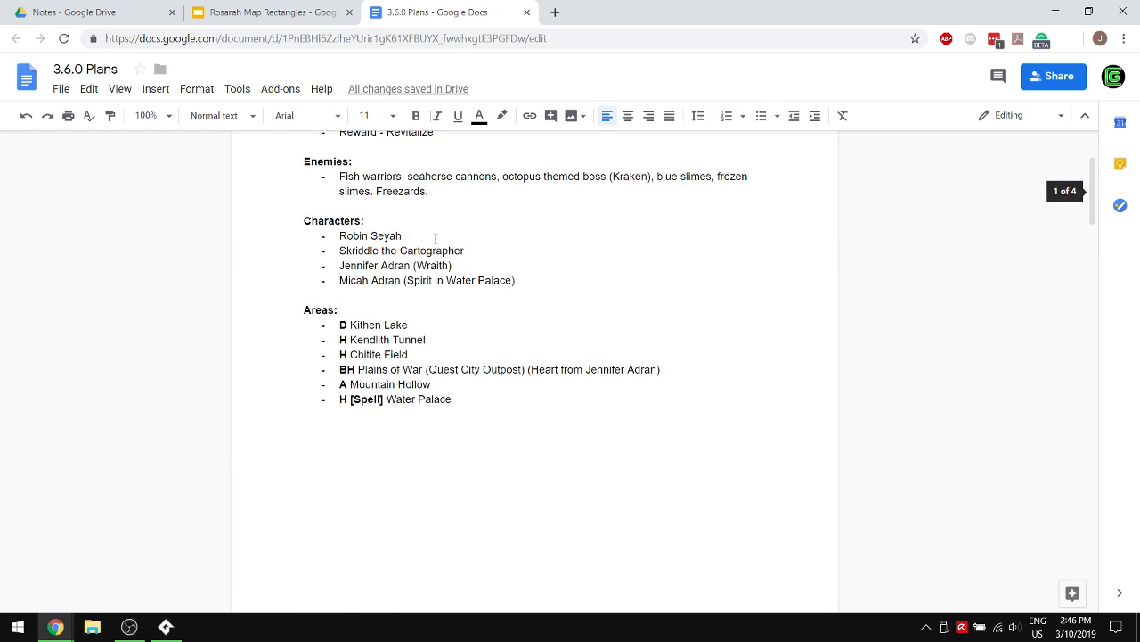
scroll(436, 239, up, 3)
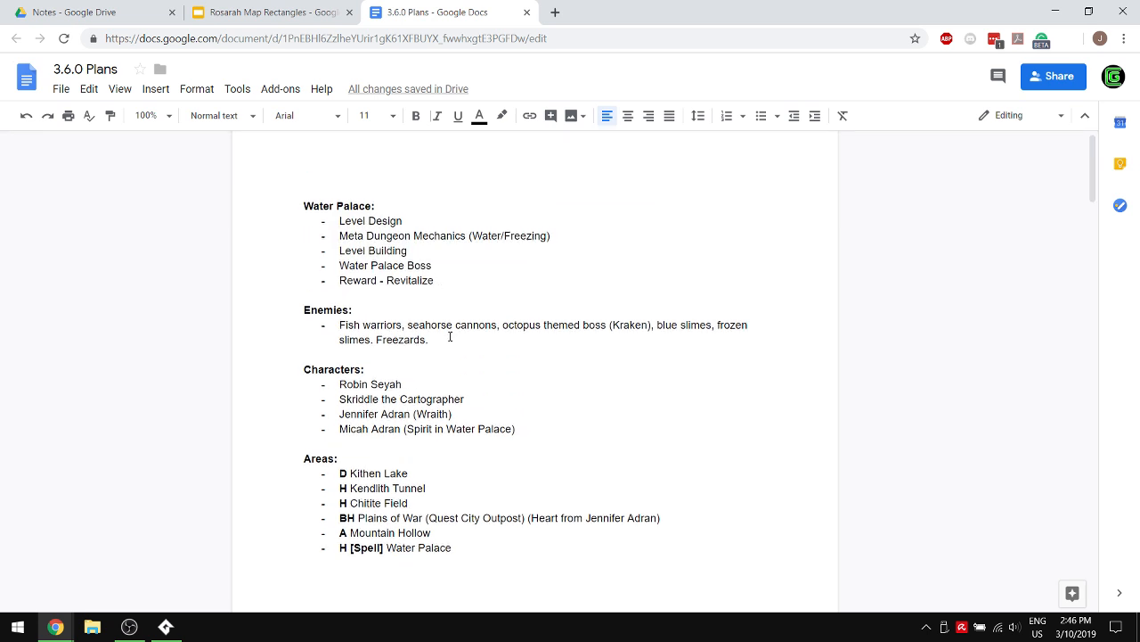
triple_click(453, 330)
key(ctrl+v)
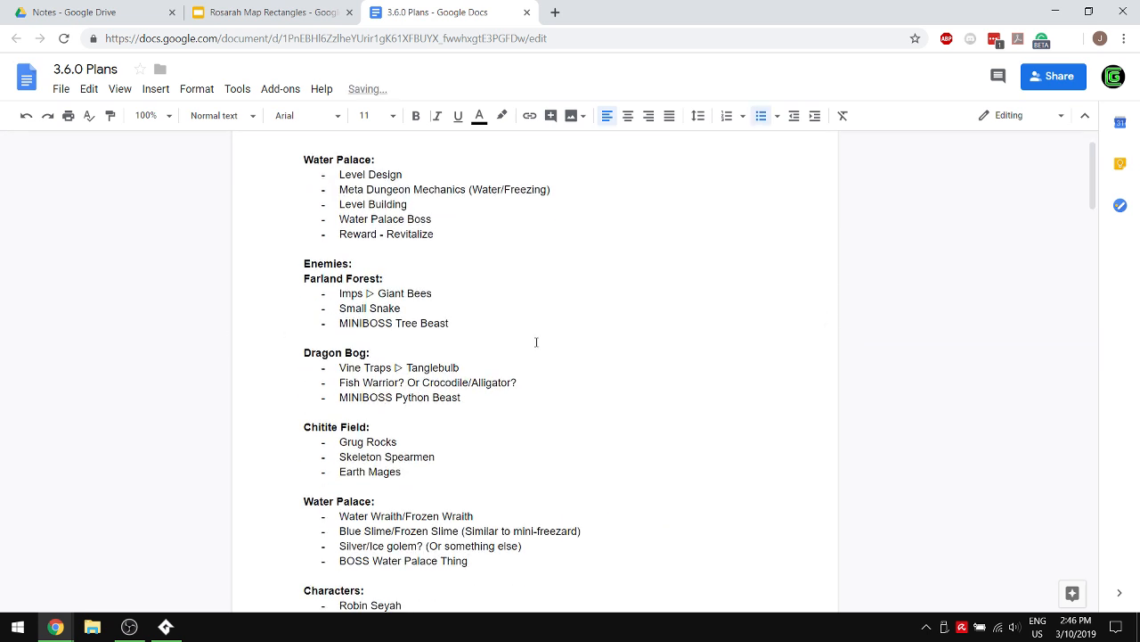
- Insert a blank line between the Enemies heading and the Farland Forest heading
scroll(397, 280, down, 1)
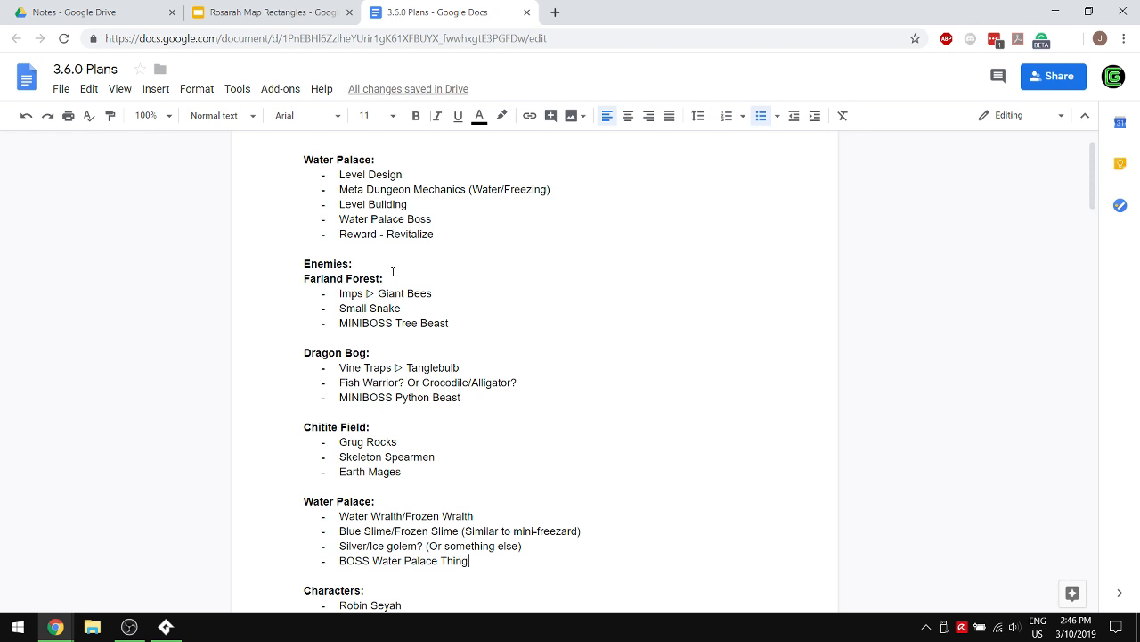
click(370, 268)
key(Return)
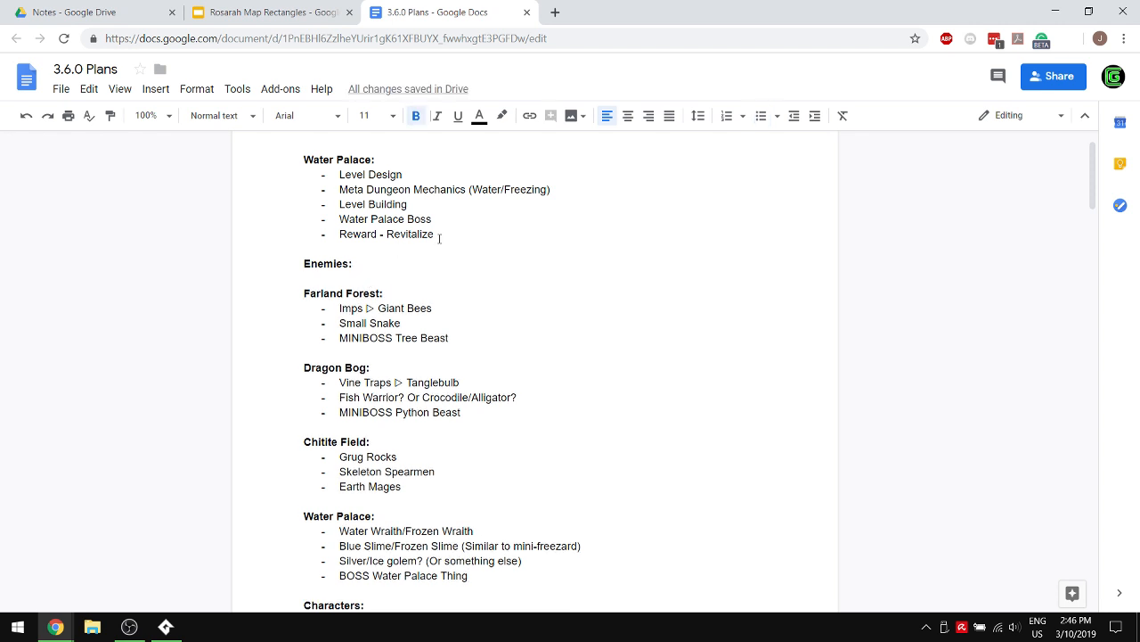
scroll(371, 419, down, 2)
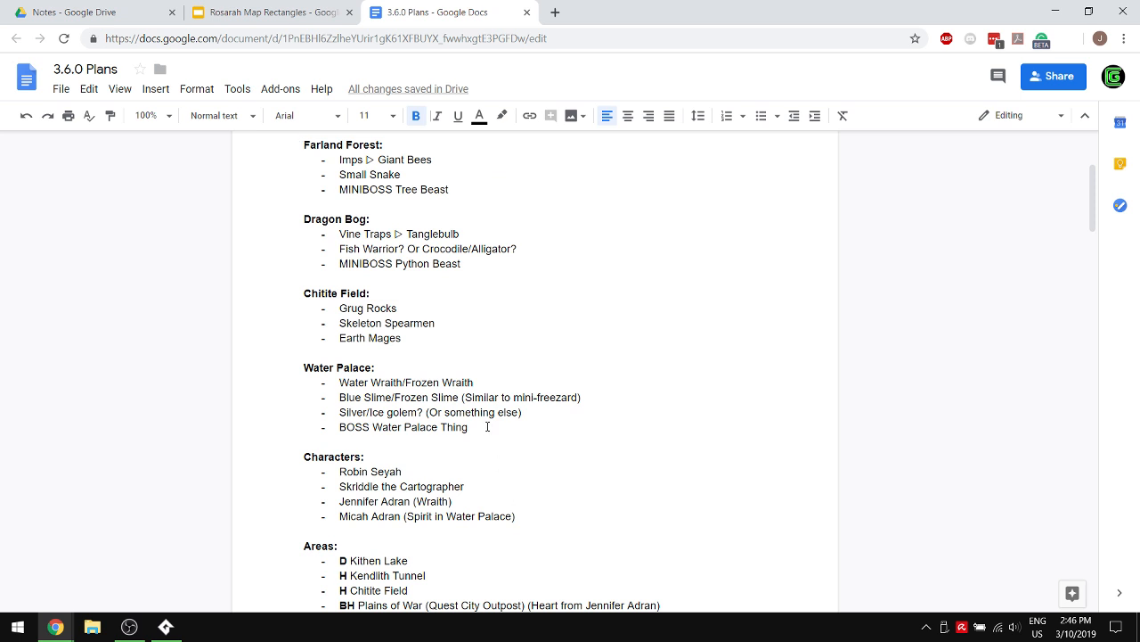
drag(487, 427, 212, 365)
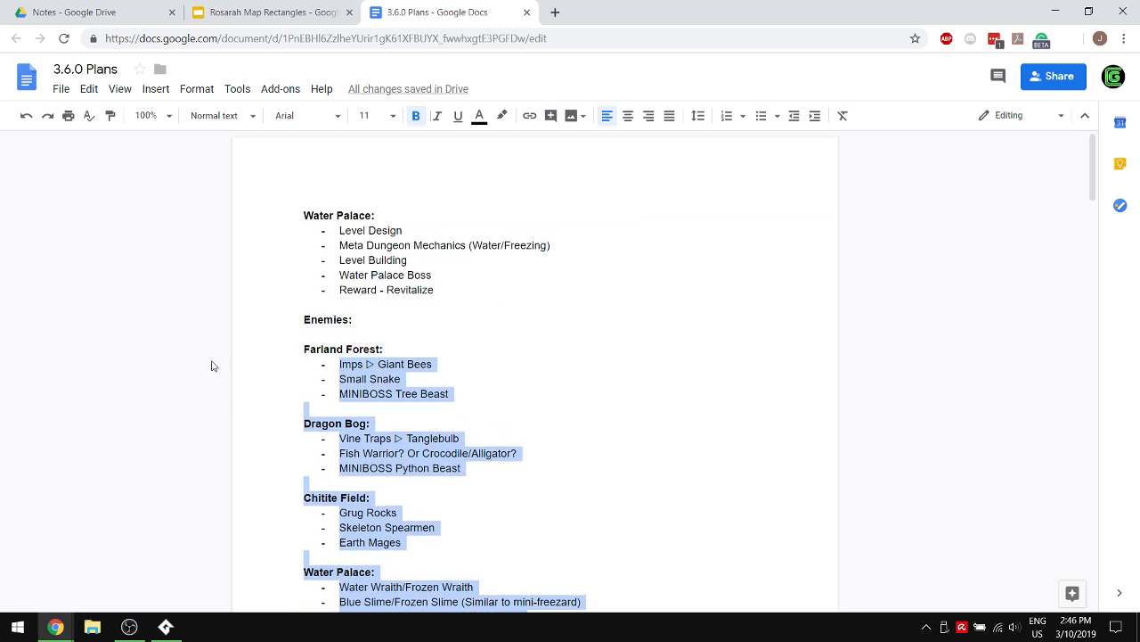
drag(452, 349, 176, 342)
click(438, 339)
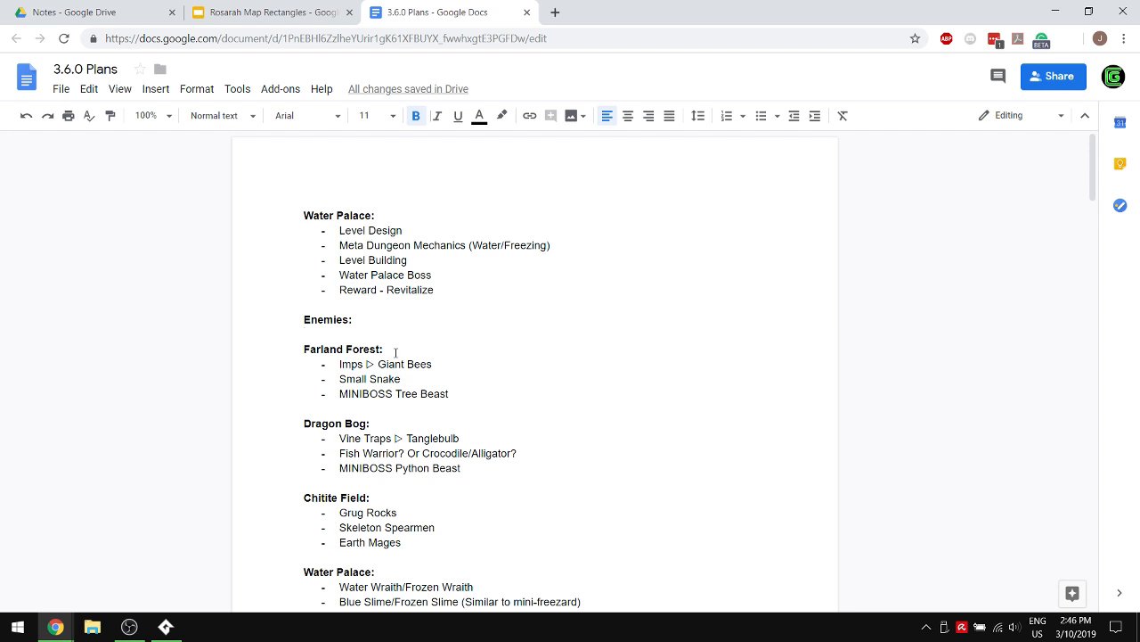
- Remove bold from the Farland Forest, Dragon Bog, Chitite Field and Water Palace headings under Enemies
drag(395, 353, 240, 361)
key(ctrl+b)
drag(379, 425, 165, 428)
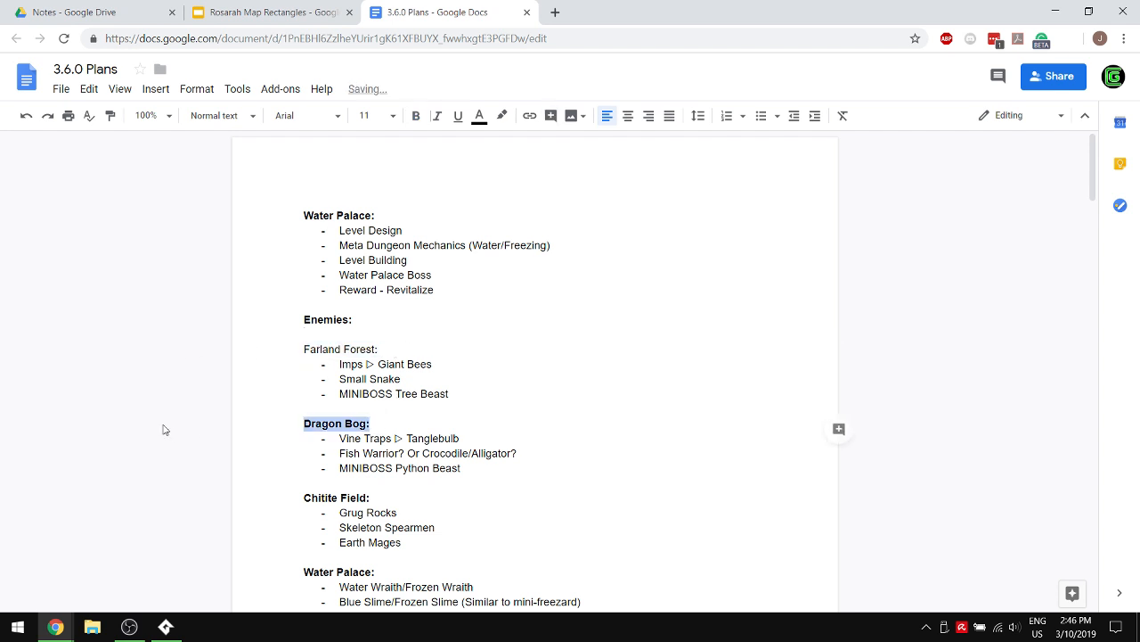
key(ctrl+b)
drag(403, 497, 208, 501)
key(ctrl+b)
drag(381, 572, 223, 575)
key(ctrl+b)
scroll(392, 510, down, 2)
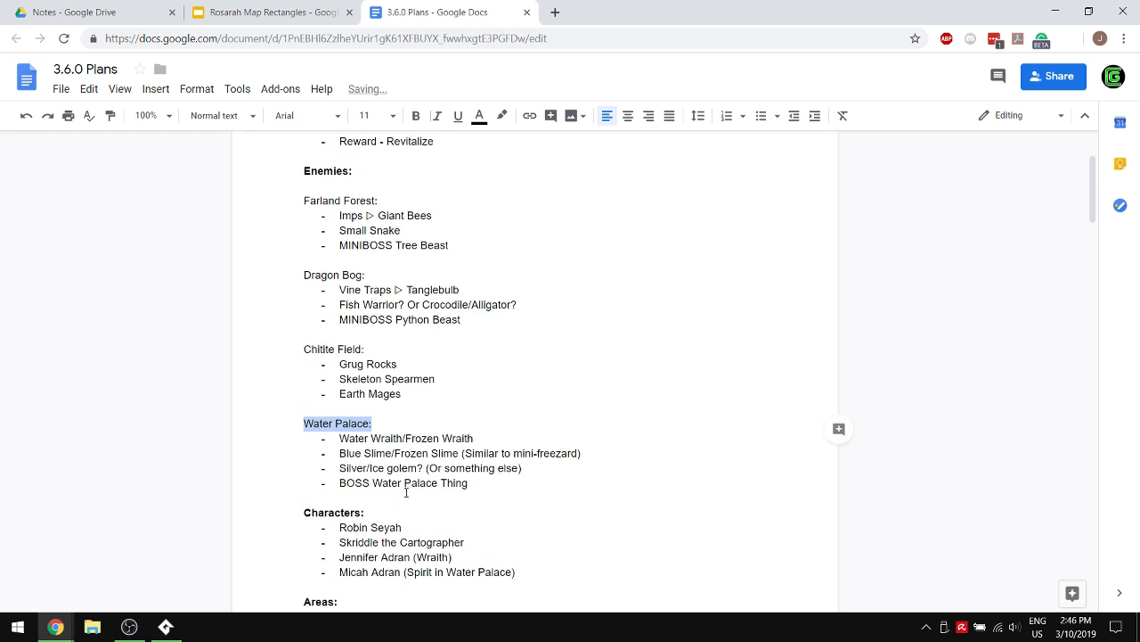
- Remove the blank lines between the four area lists and the one directly below the Enemies heading on the first page
click(406, 492)
click(377, 407)
key(BackSpace)
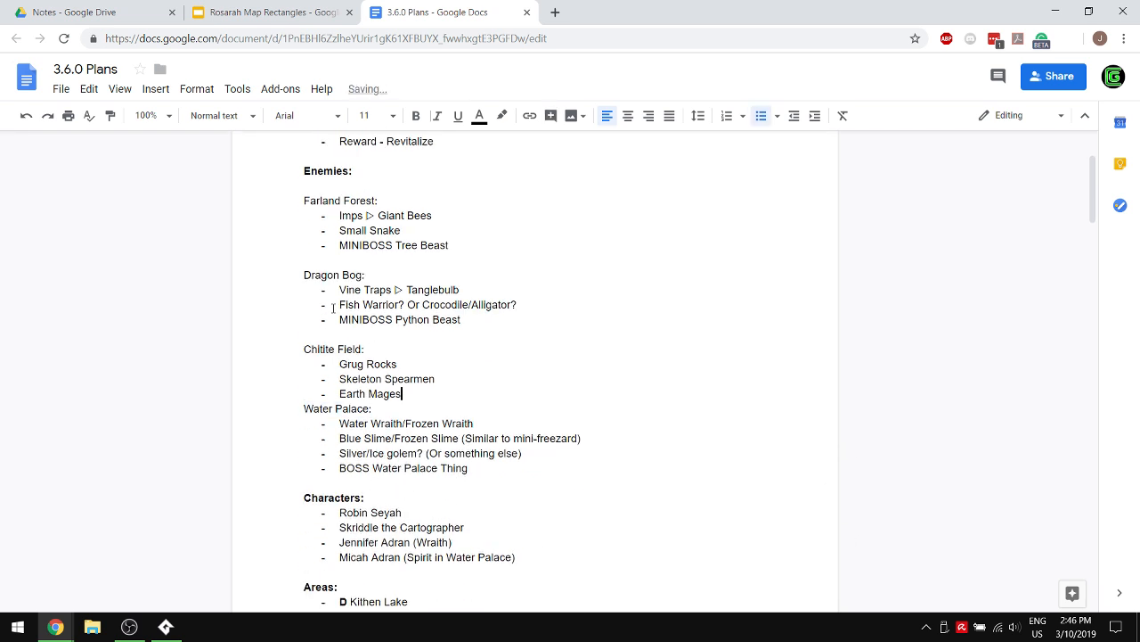
click(331, 336)
key(BackSpace)
click(325, 260)
key(BackSpace)
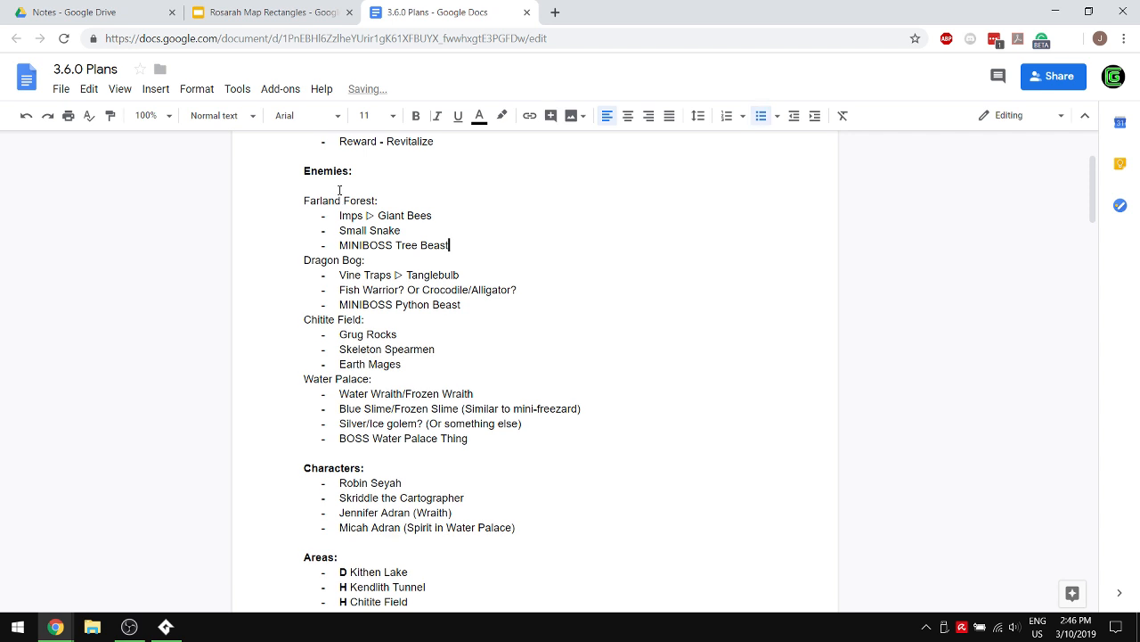
click(340, 190)
key(BackSpace)
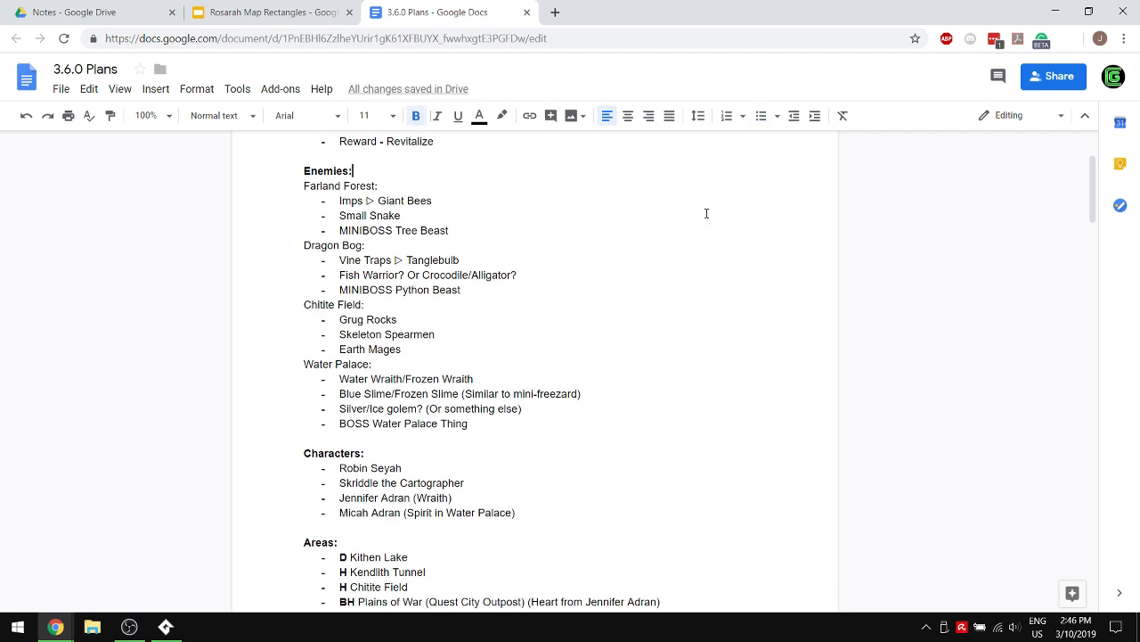
- Add a line at the end of the Other Ideas list saying that minibosses respawn after time
scroll(634, 380, up, 3)
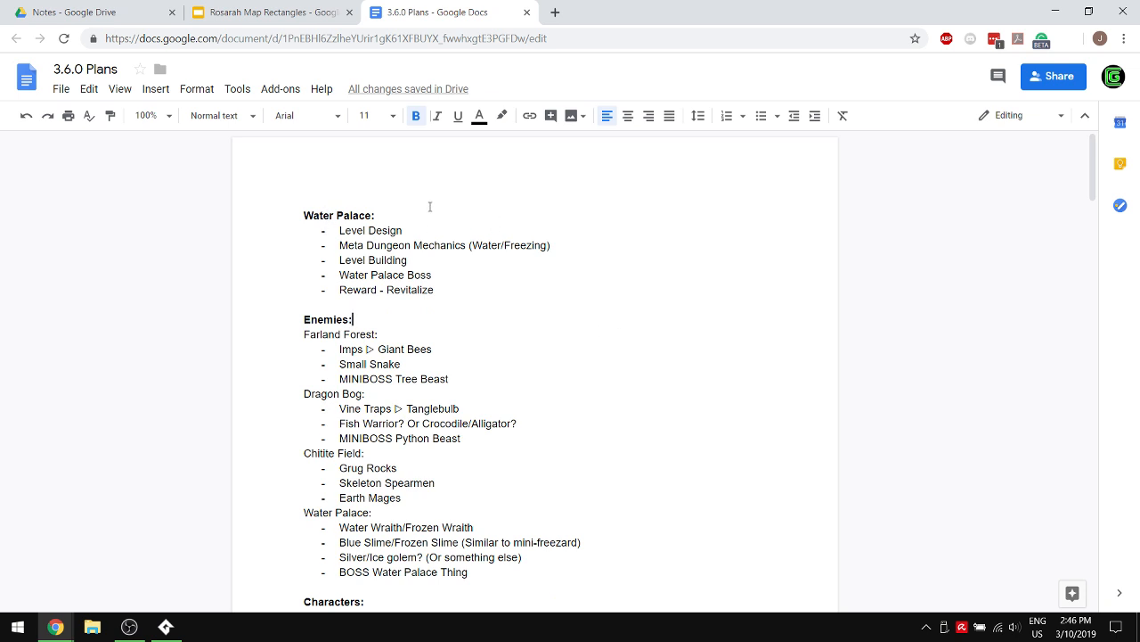
scroll(437, 266, down, 1)
scroll(437, 263, down, 1)
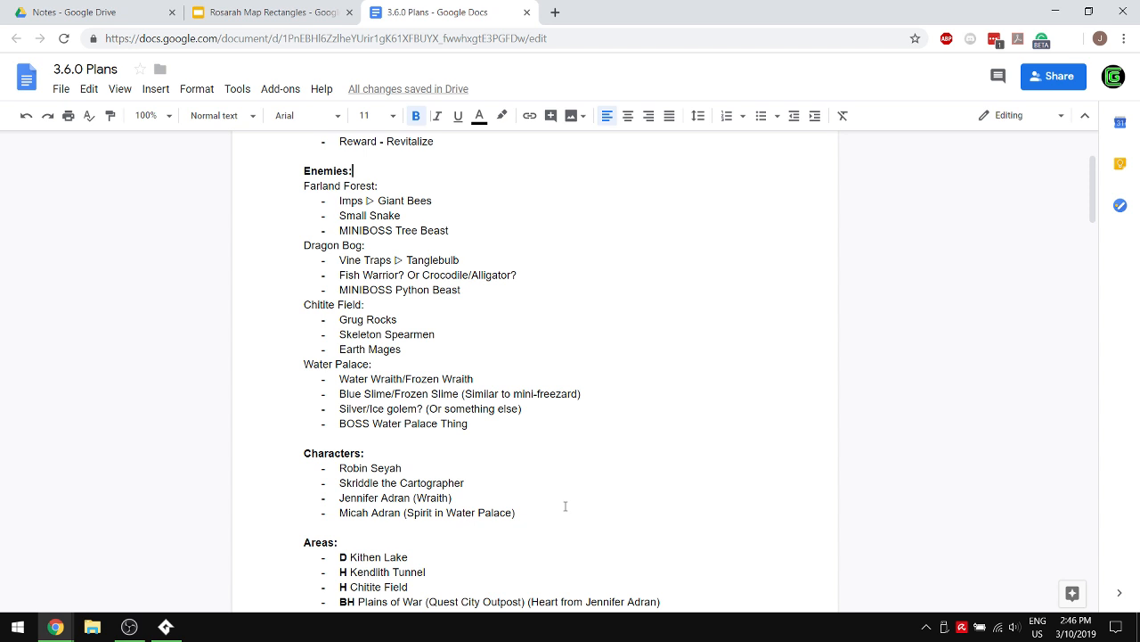
scroll(549, 445, down, 2)
scroll(547, 436, down, 1)
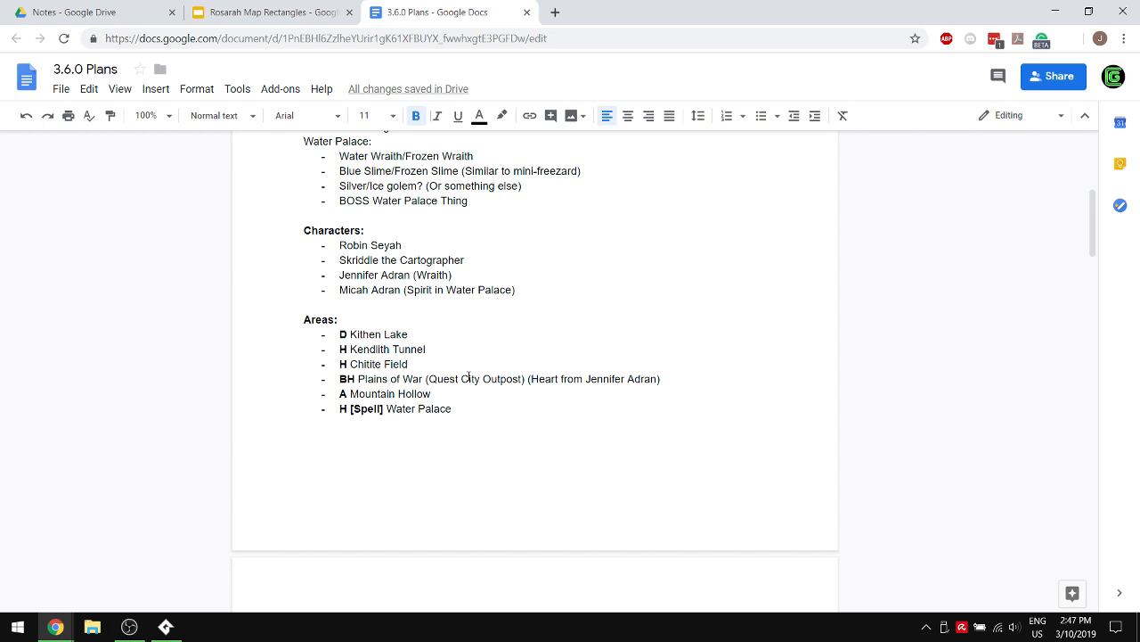
scroll(348, 468, down, 15)
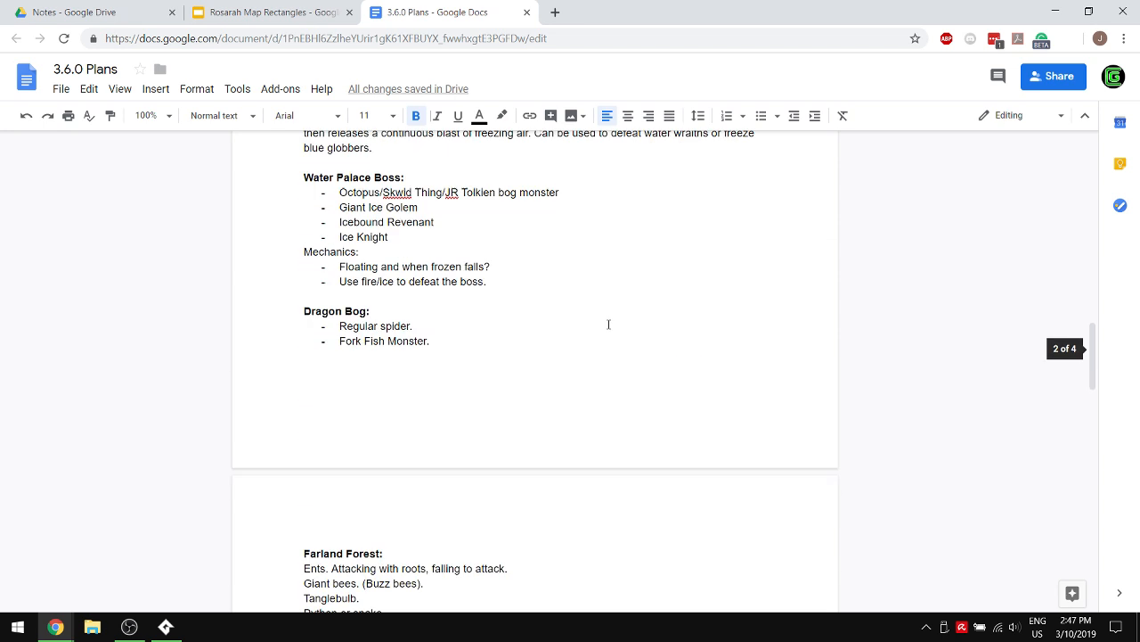
scroll(440, 304, down, 5)
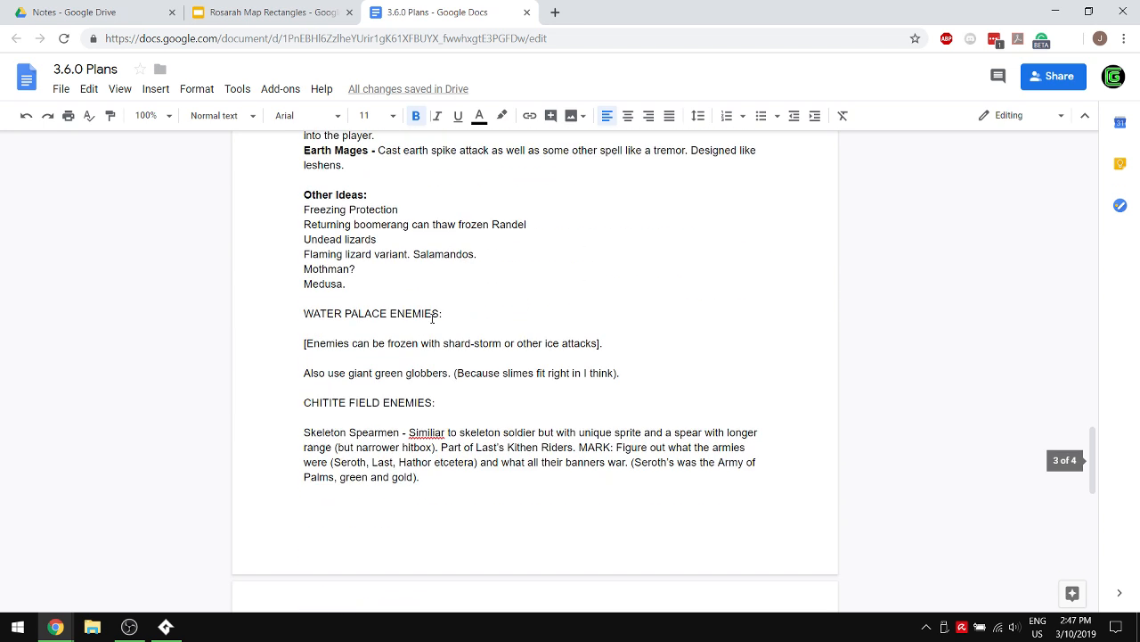
click(418, 283)
key(Return)
text(Minibossees re)
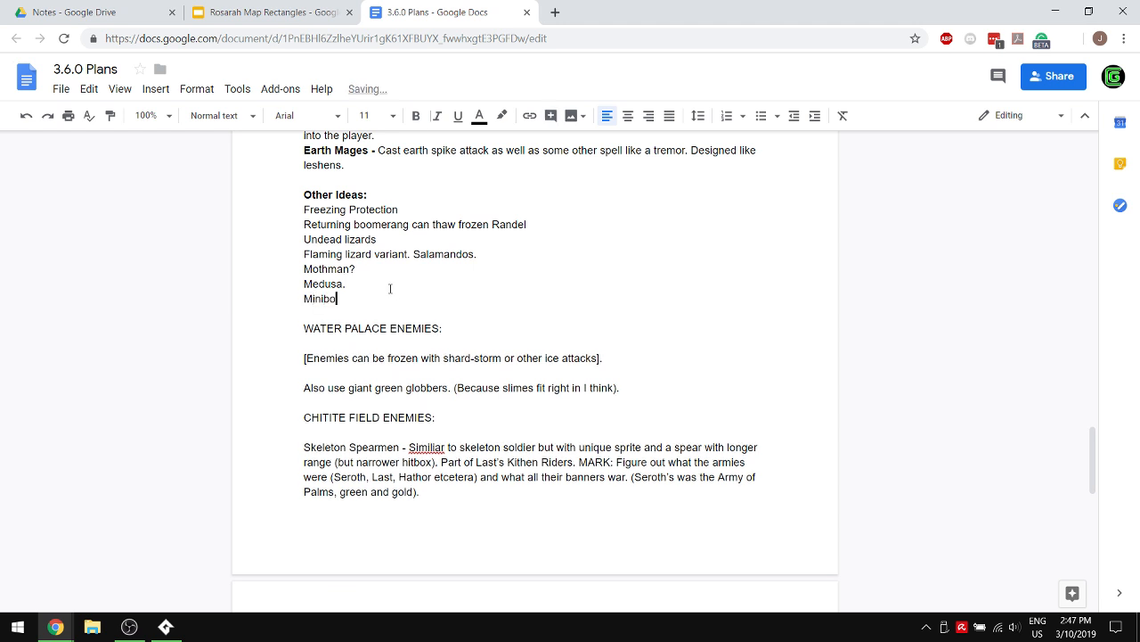
text(spawn after time.)
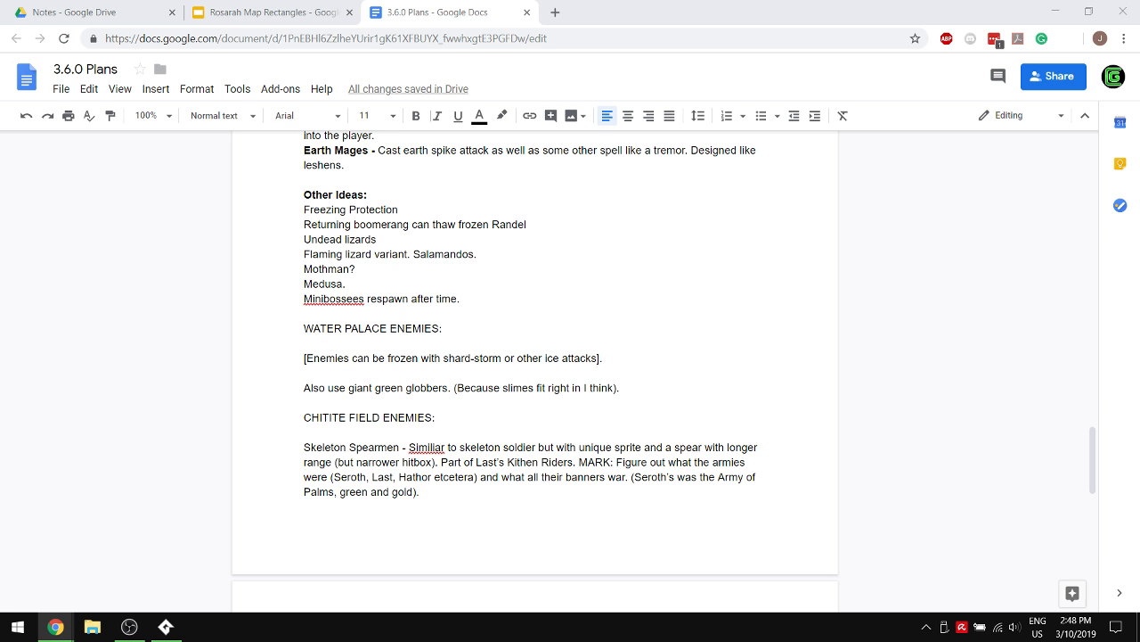
- Correct the misspelled words to "Similar" in the Skeleton Spearmen paragraph and "Minibosses" in the last Other Ideas line
click(684, 448)
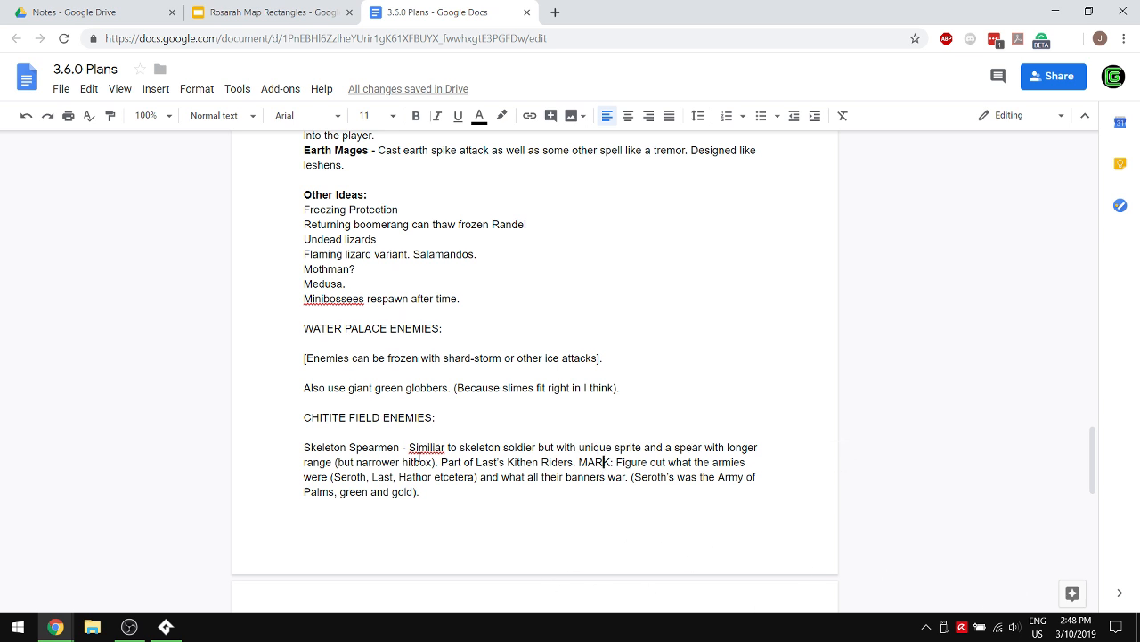
right_click(421, 450)
click(471, 136)
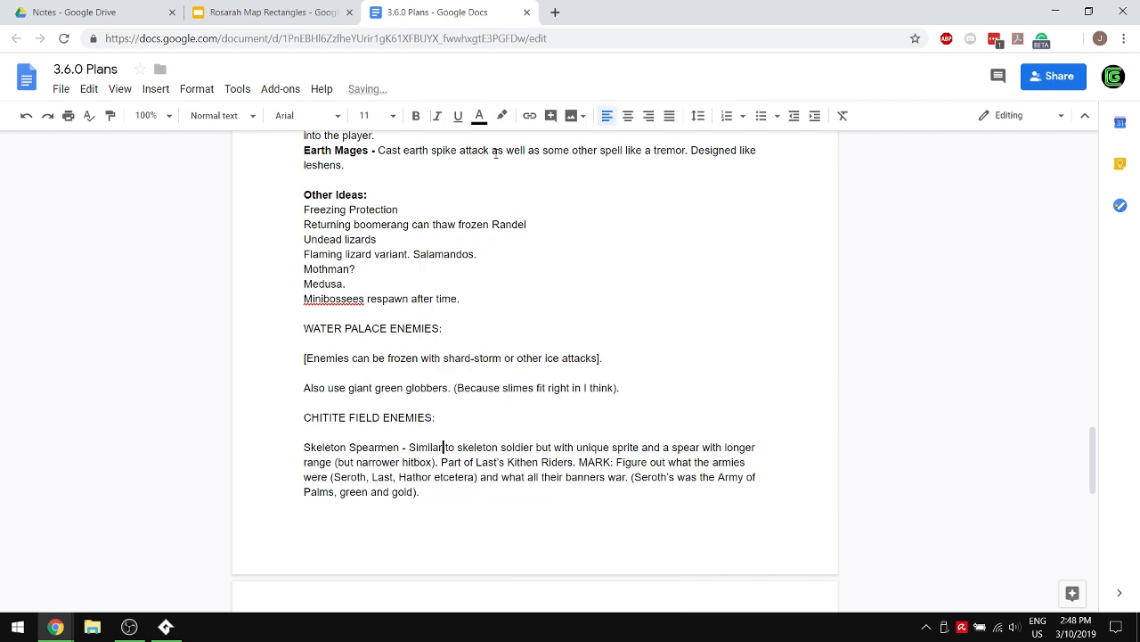
click(354, 299)
key(BackSpace)
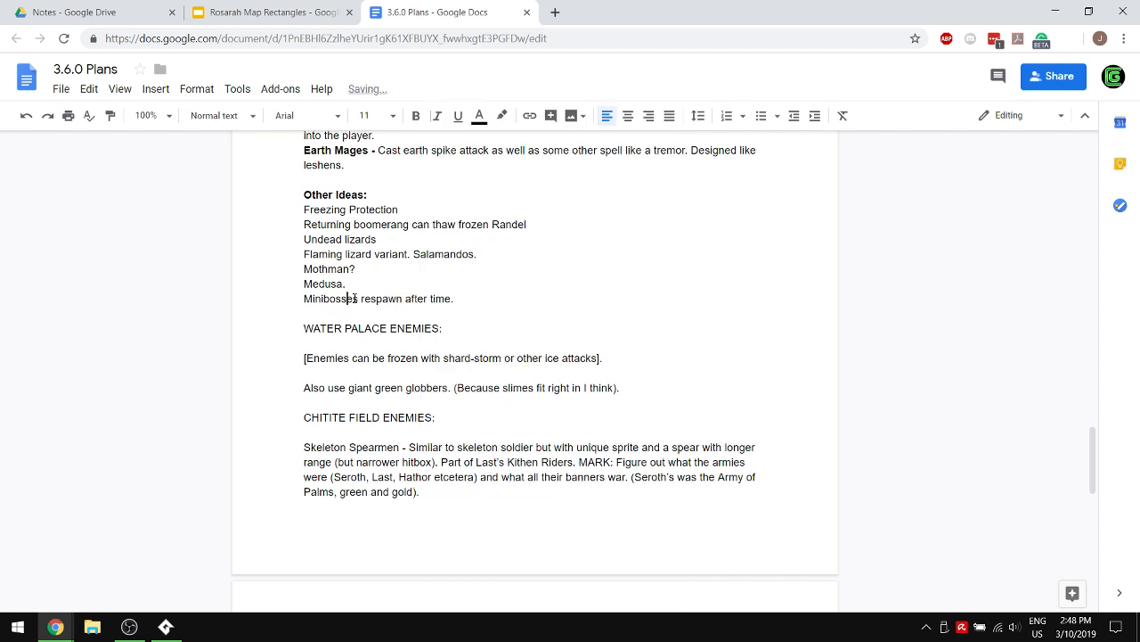
click(483, 287)
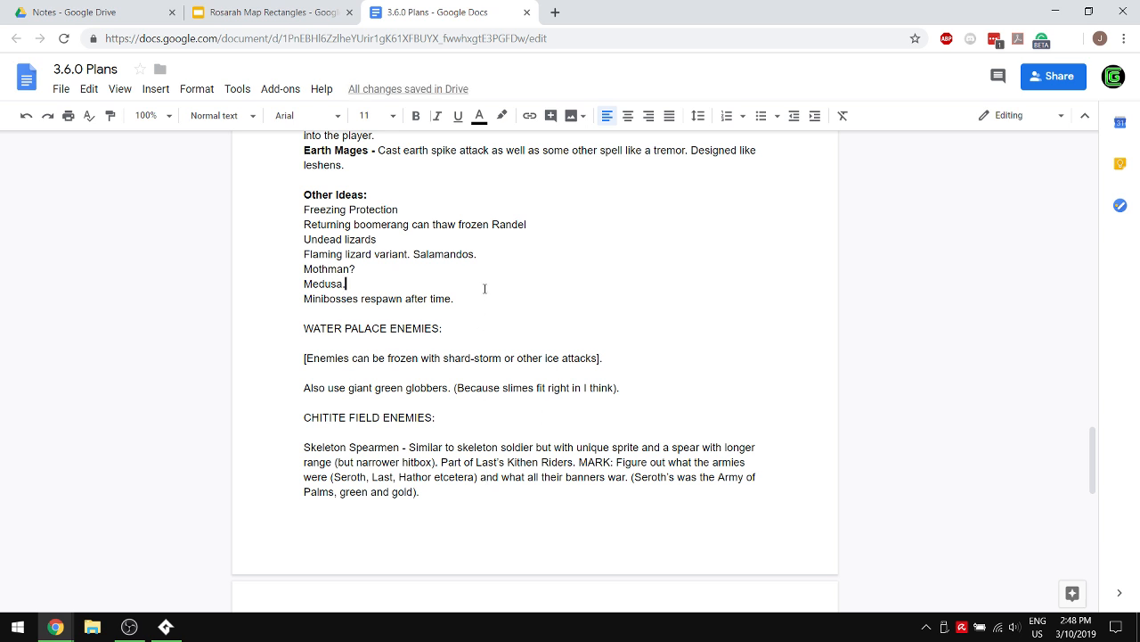
- Append "(Like, a week)." to the line about minibosses respawning in Other Ideas
click(464, 297)
text((L)
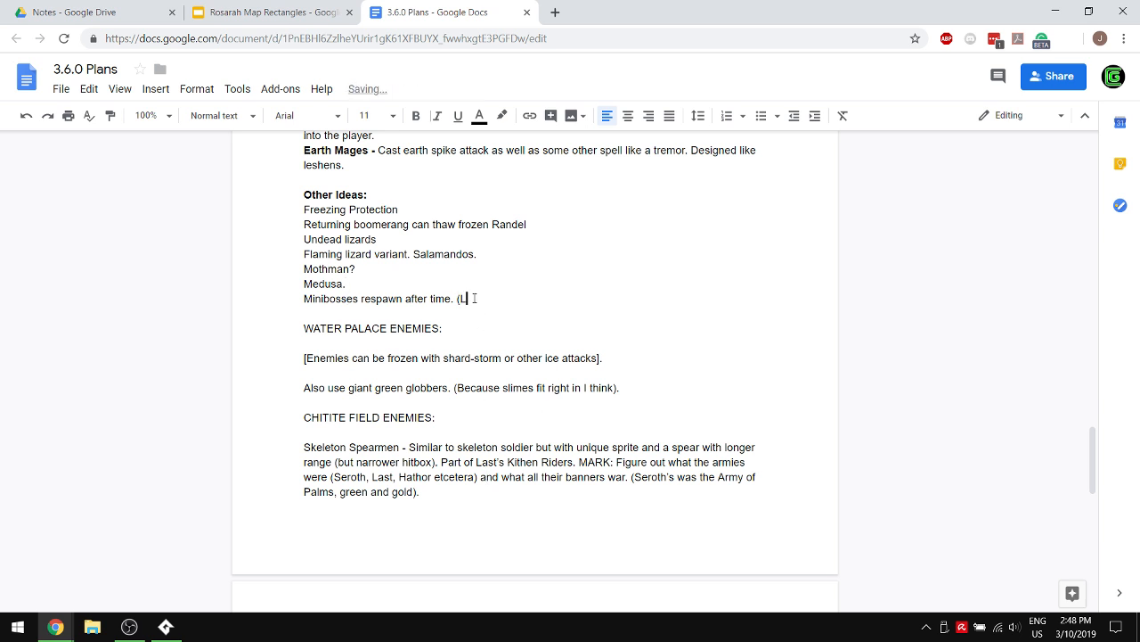
text(ike, a week).)
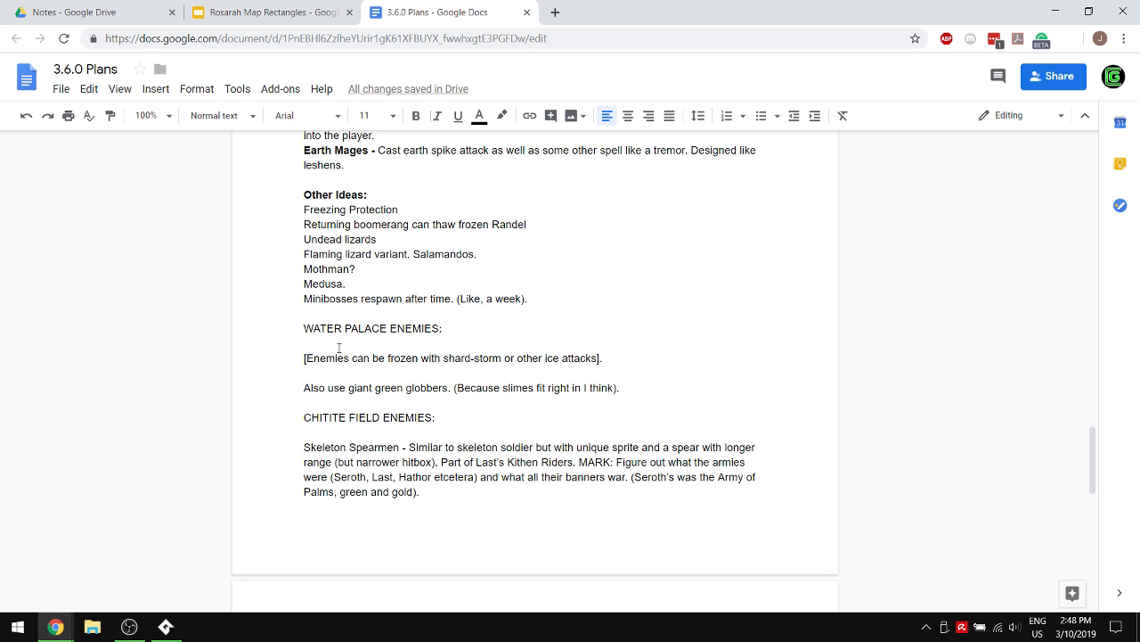
- Add a bold "Technical Tasks:" heading below the Areas list on the first page, separated from it by a blank line
scroll(436, 283, up, 10)
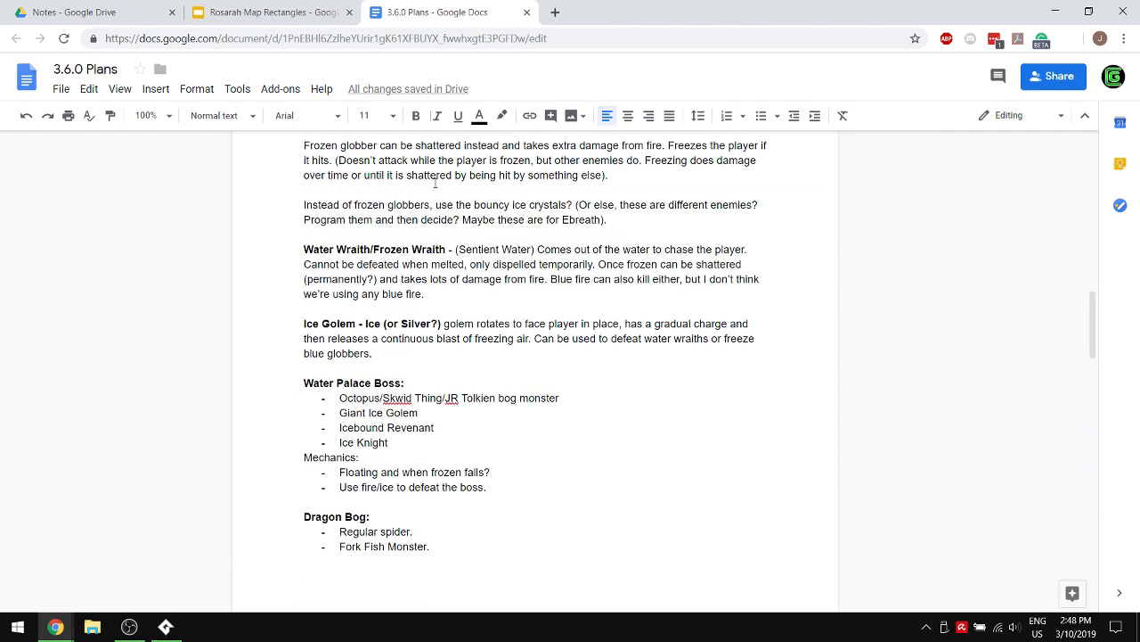
scroll(492, 260, up, 5)
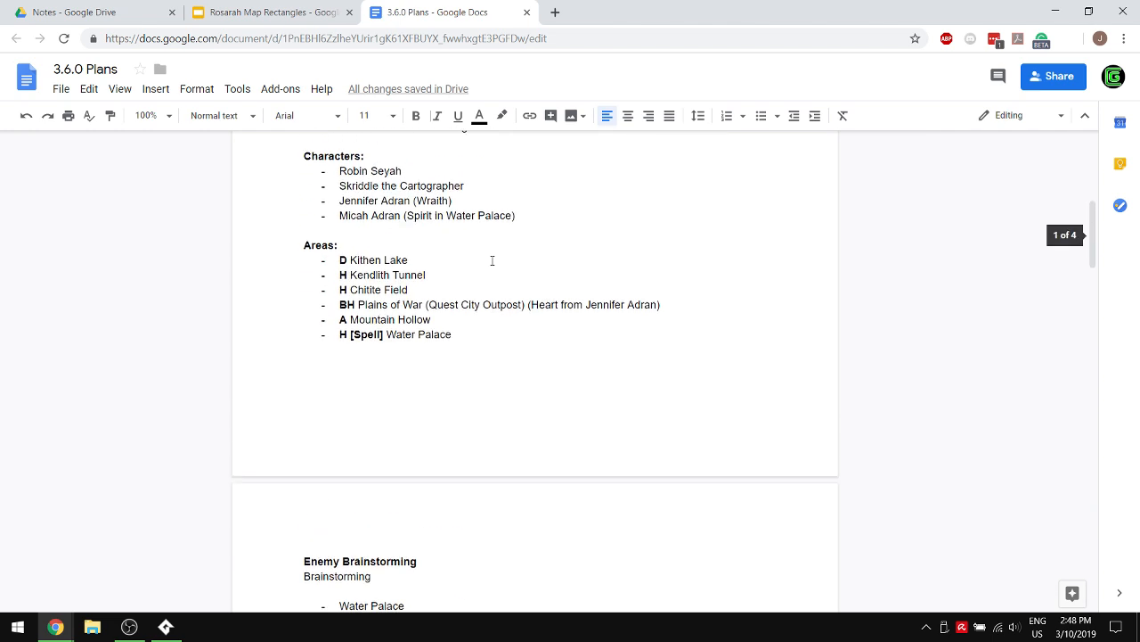
scroll(492, 259, down, 5)
scroll(492, 259, up, 8)
scroll(492, 260, up, 3)
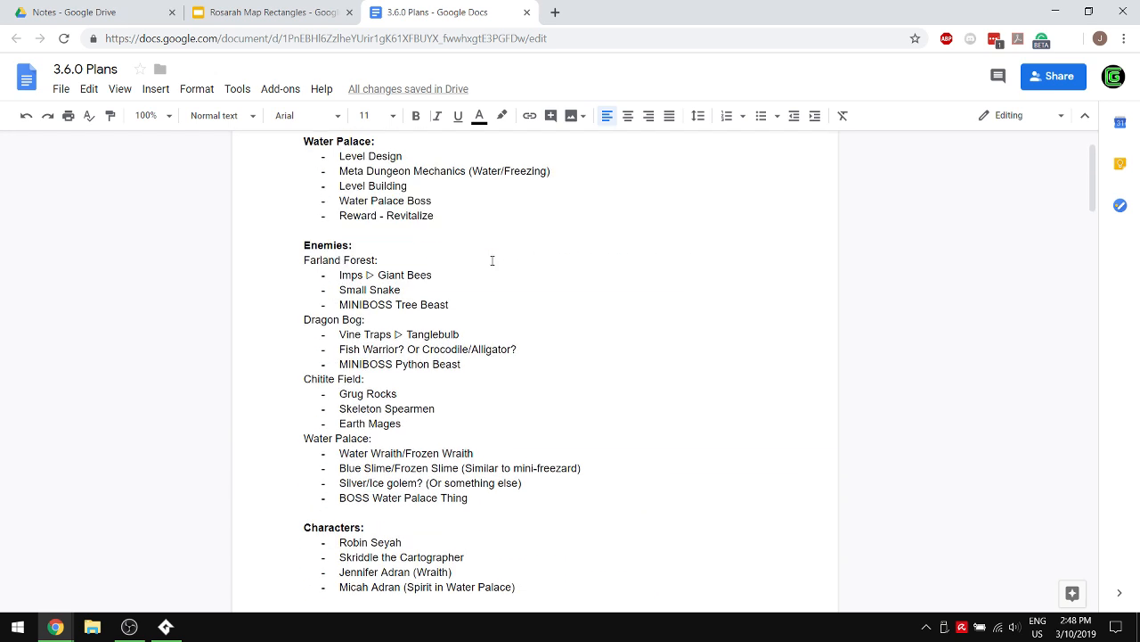
scroll(517, 376, down, 5)
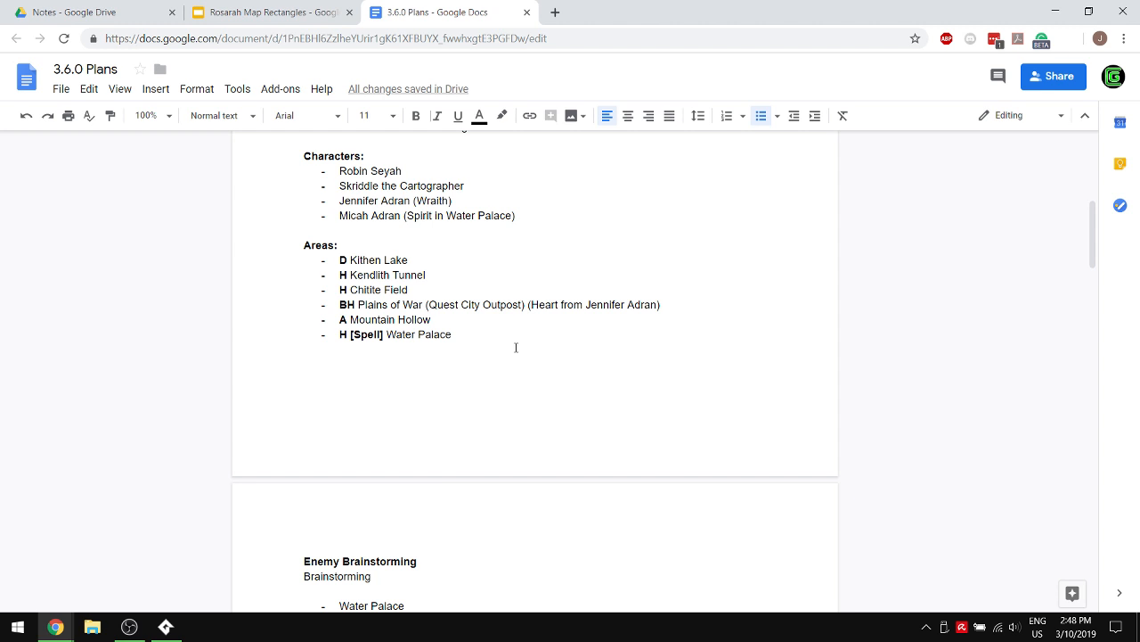
key(Return)
key(BackSpace)
key(BackSpace)
key(Return)
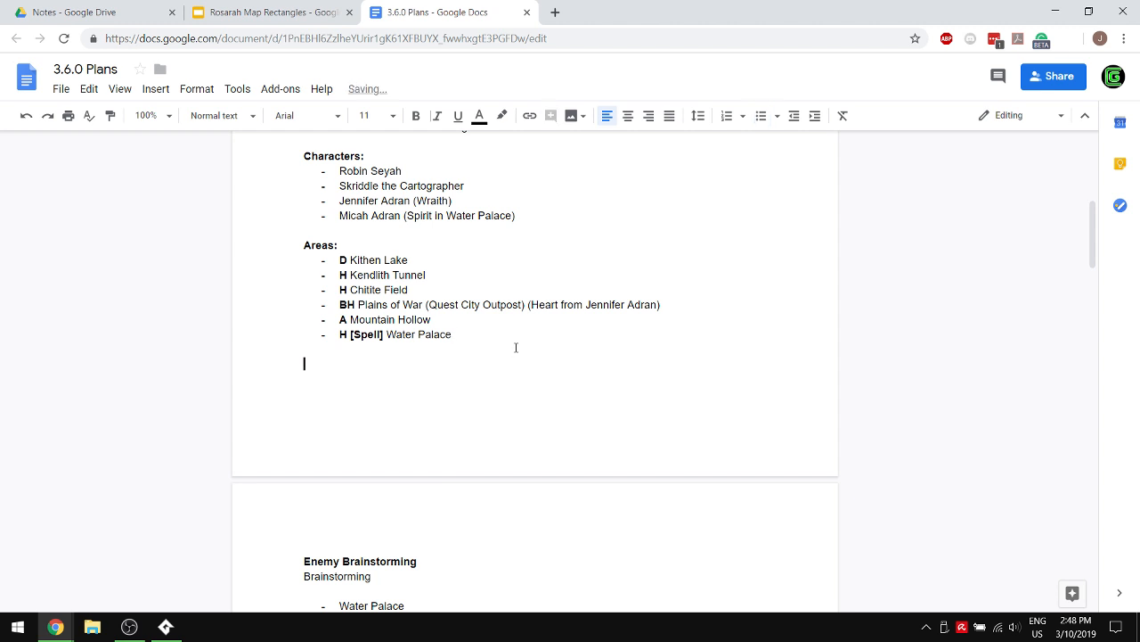
key(ctrl+b)
text(Technical C)
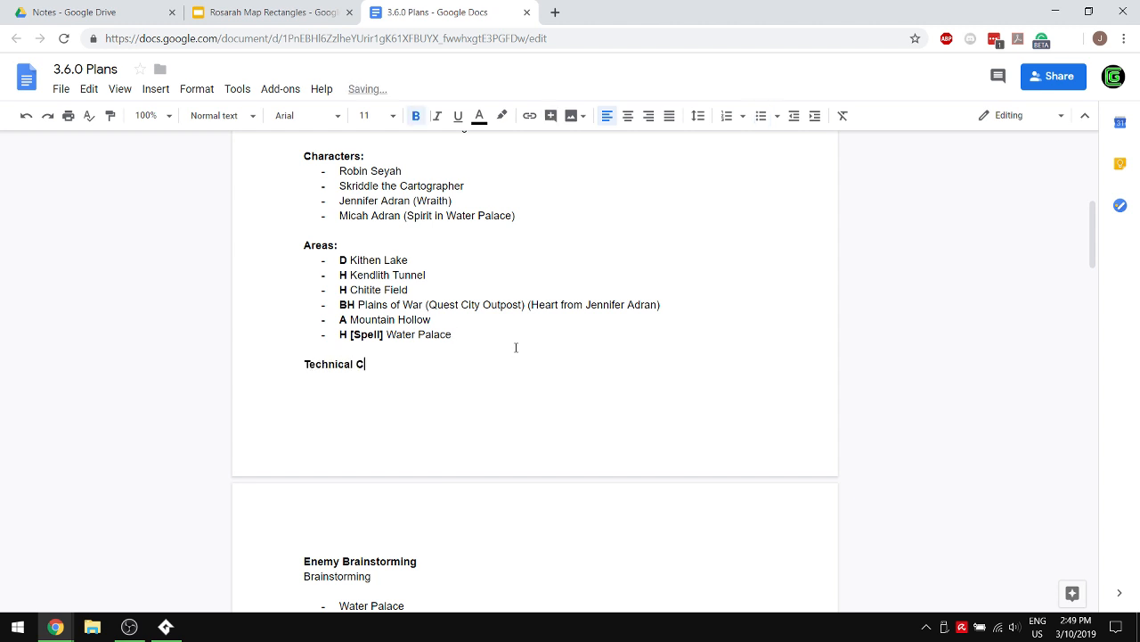
key(BackSpace)
text(Tasks:)
key(ctrl+b)
key(Return)
- Add the bullet "Work on optimization. (Region loaded drawing)." under Technical Tasks, with its spelling corrected
text(- W)
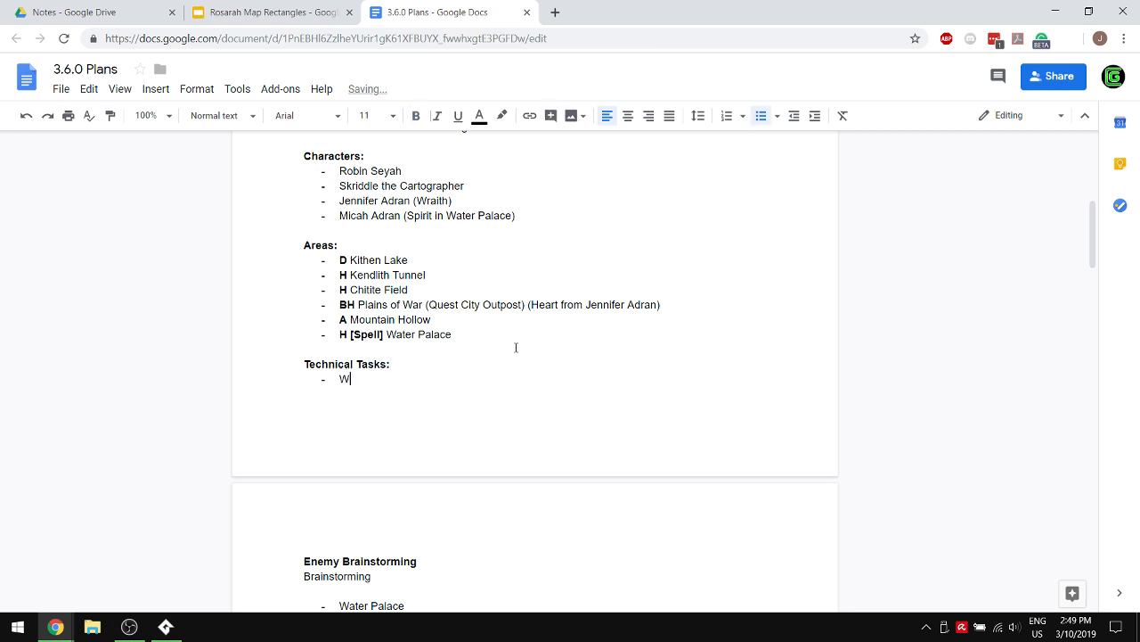
text(ork on optimzation. (Regi)
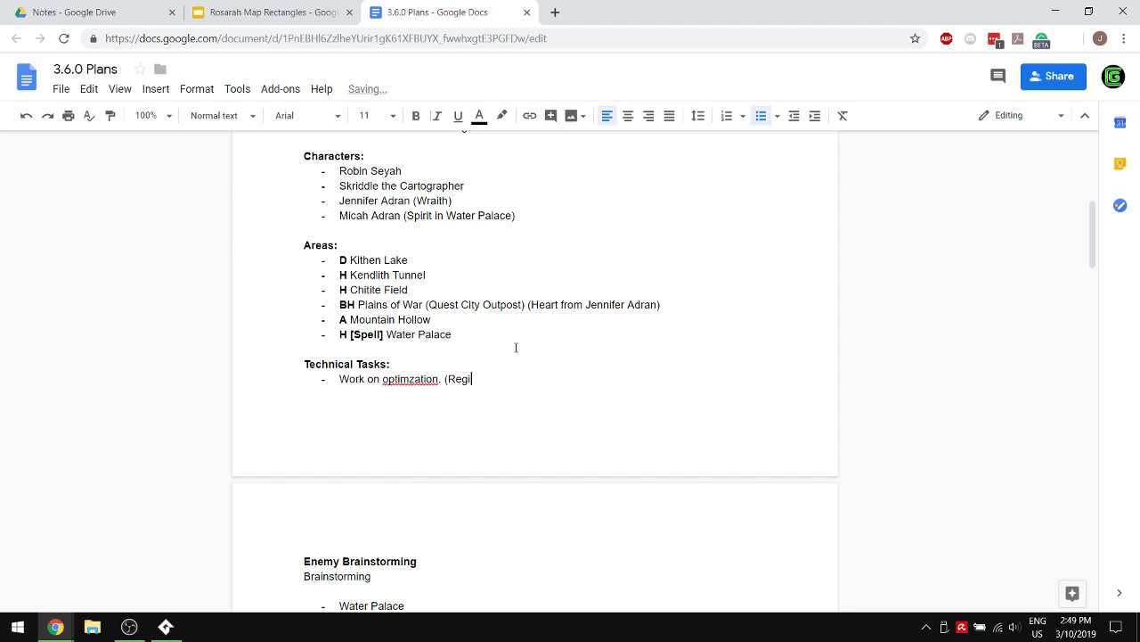
text(on loaded drawing).)
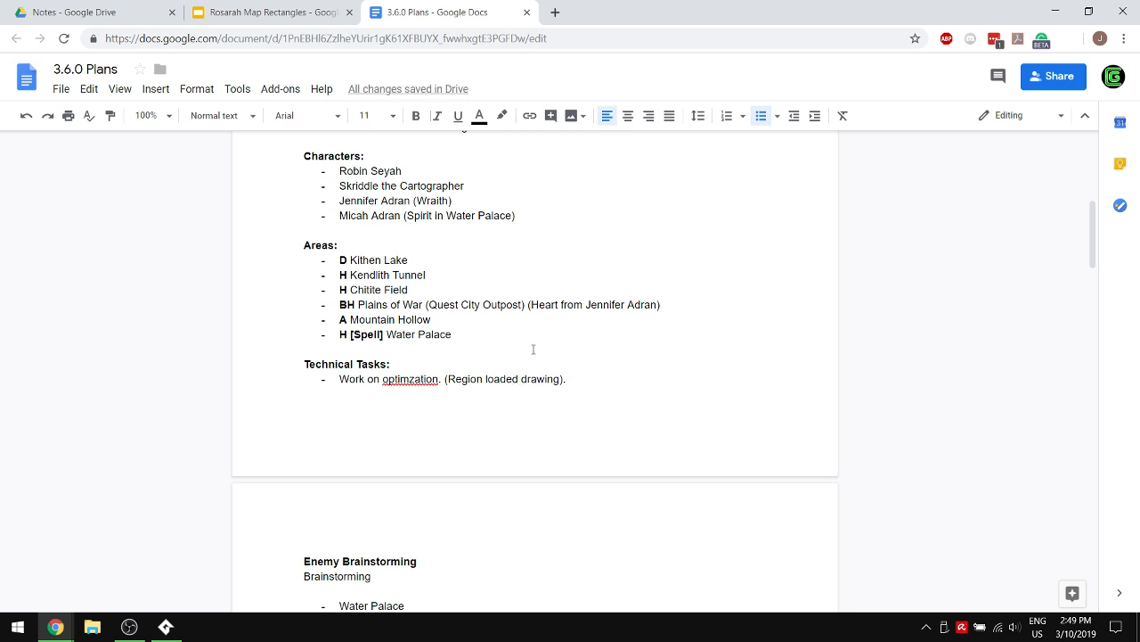
right_click(390, 378)
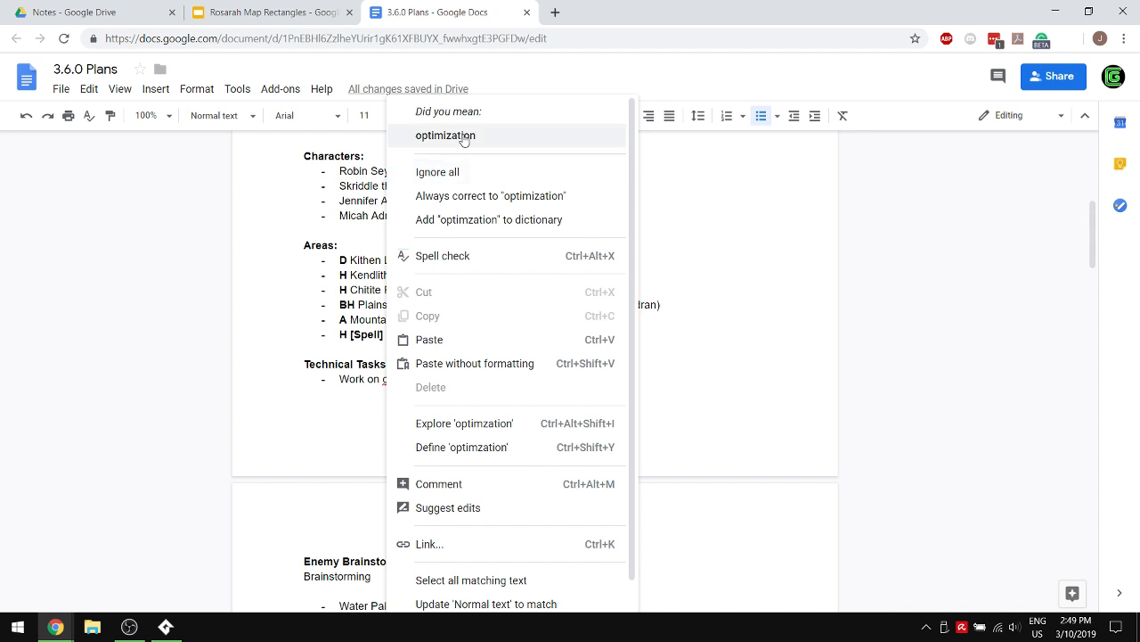
click(464, 137)
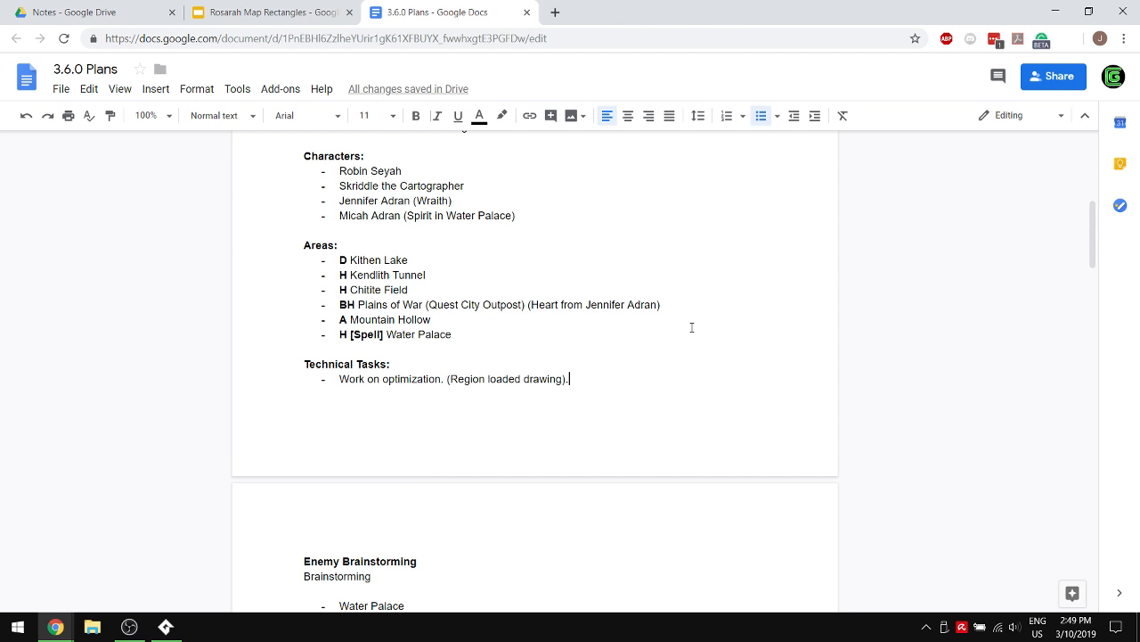
- Add the bullets "Improve the day/night cycle effects." and "Better lighting?" to the Technical Tasks list
key(Return)
text(Imp)
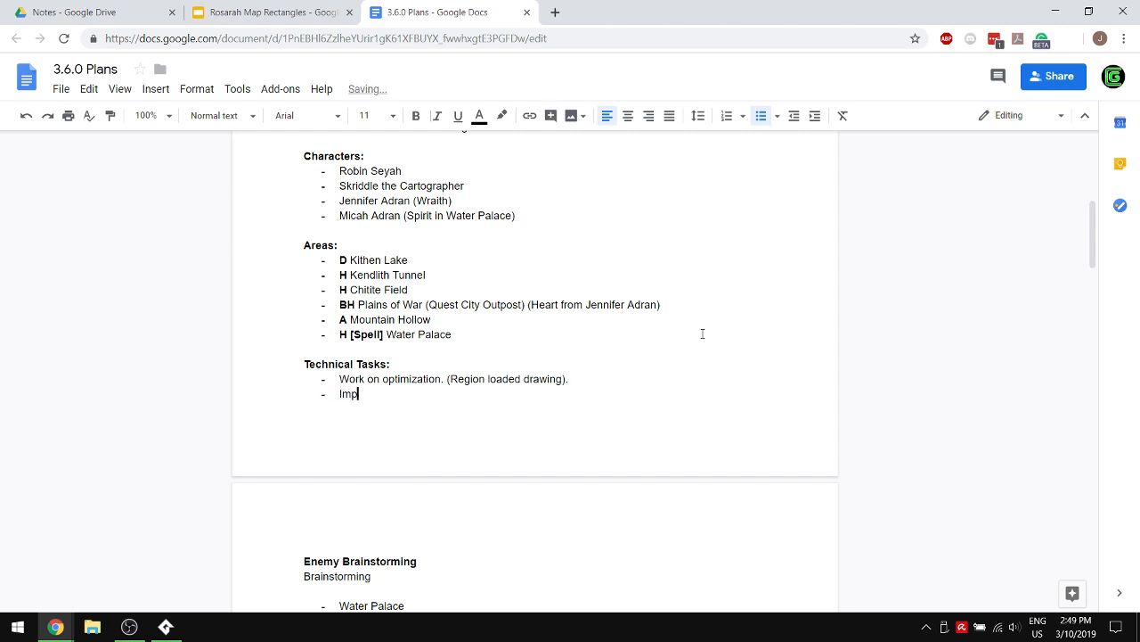
text(rove the day/night cycle effects.)
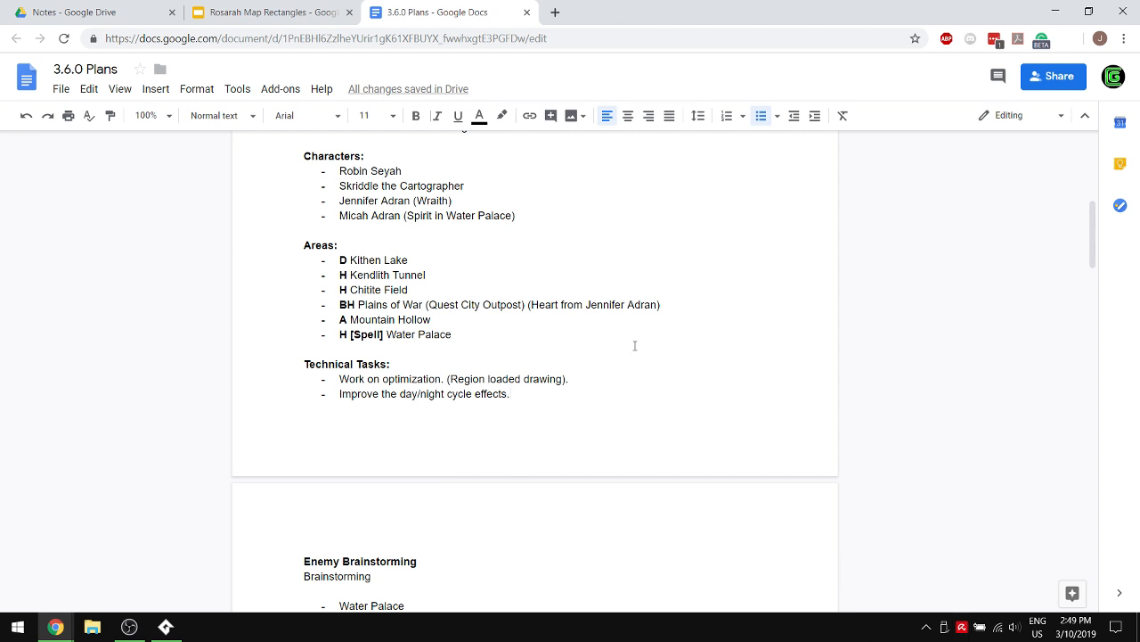
text(Bet)
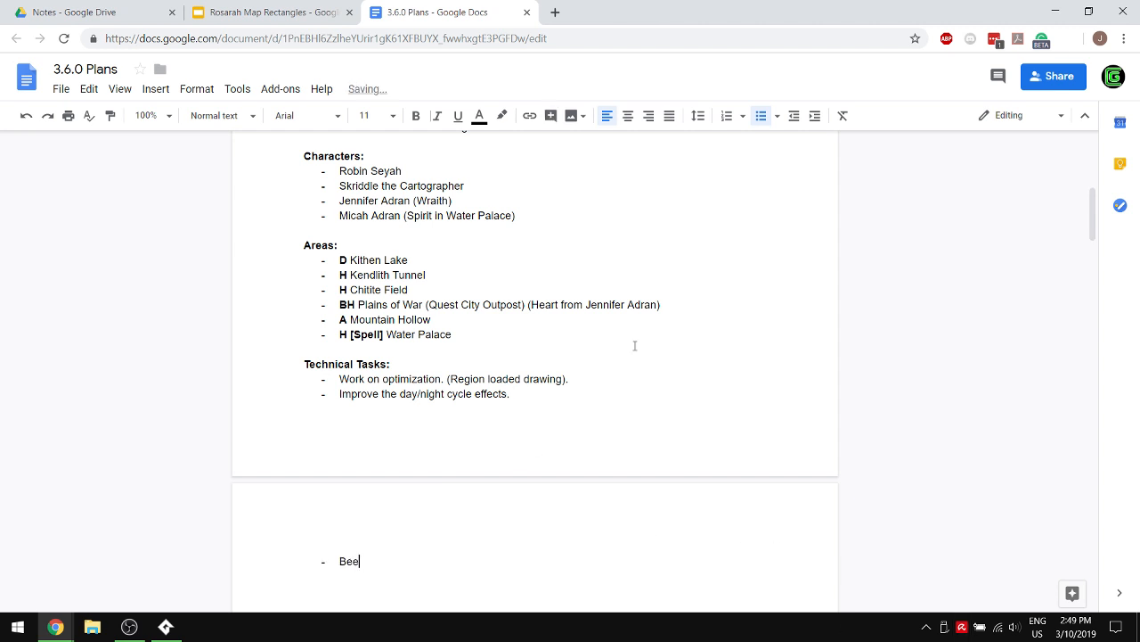
text(ter lighting?)
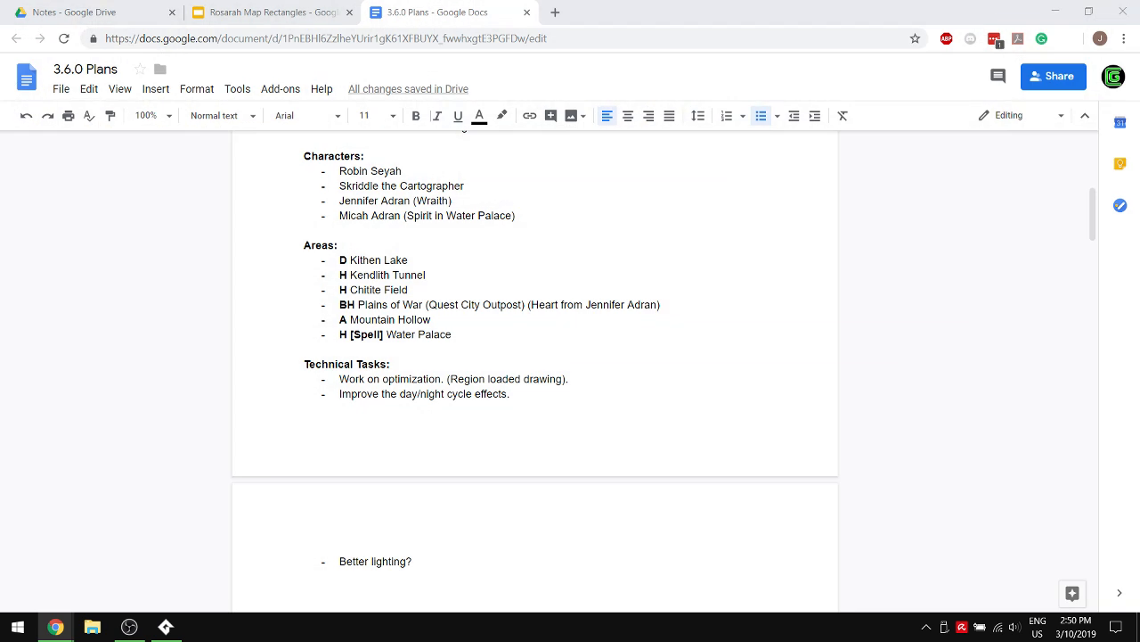
click(520, 381)
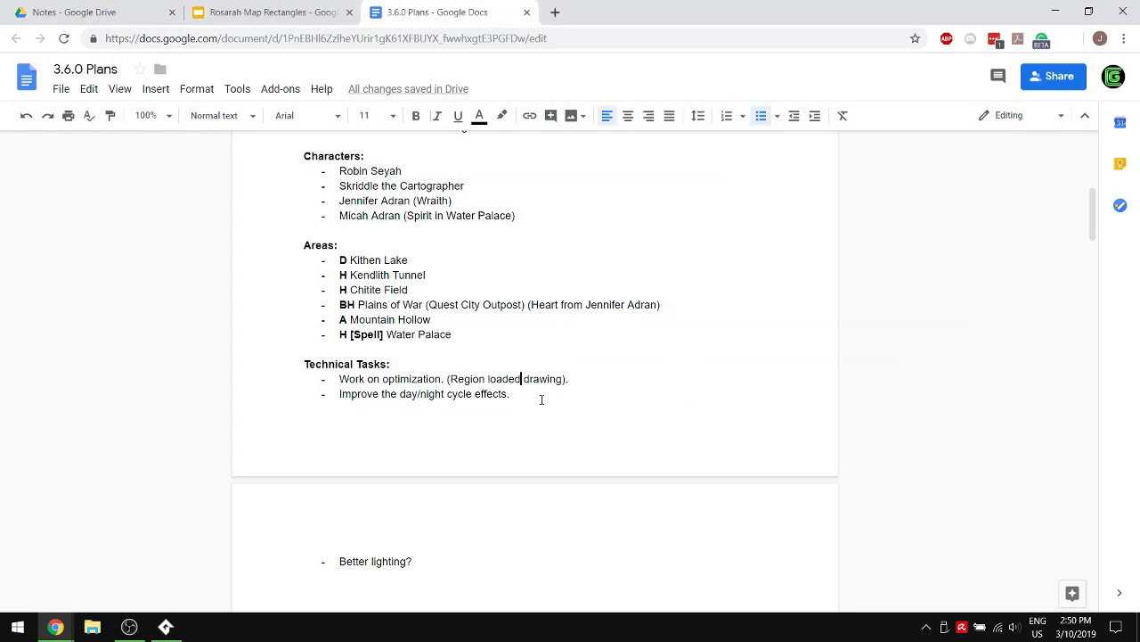
click(541, 399)
scroll(537, 282, up, 3)
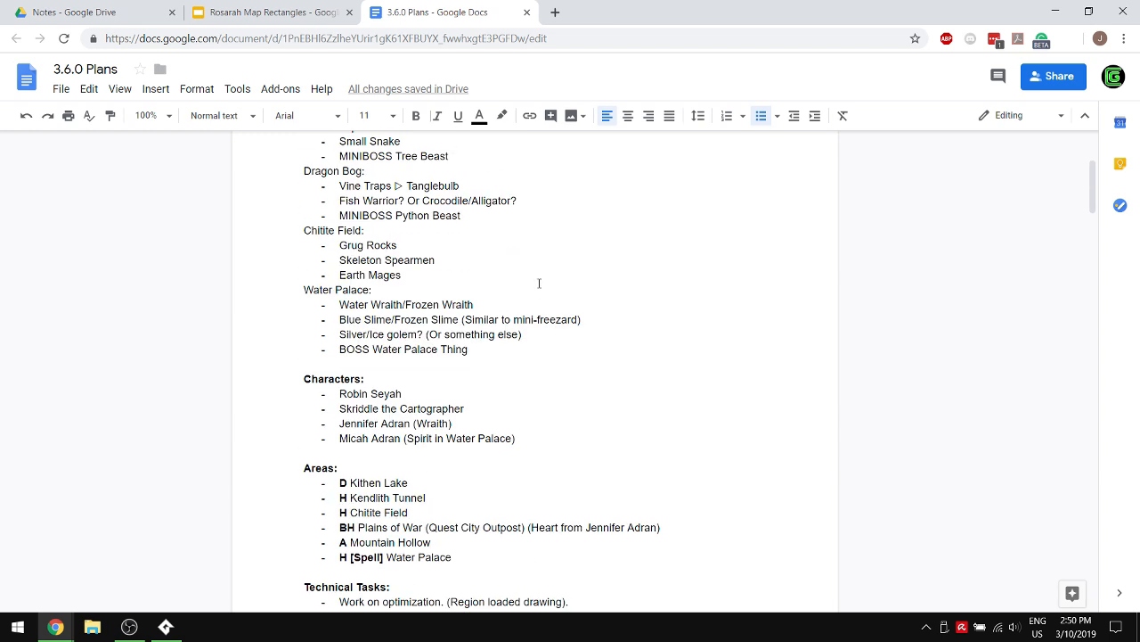
scroll(576, 282, down, 4)
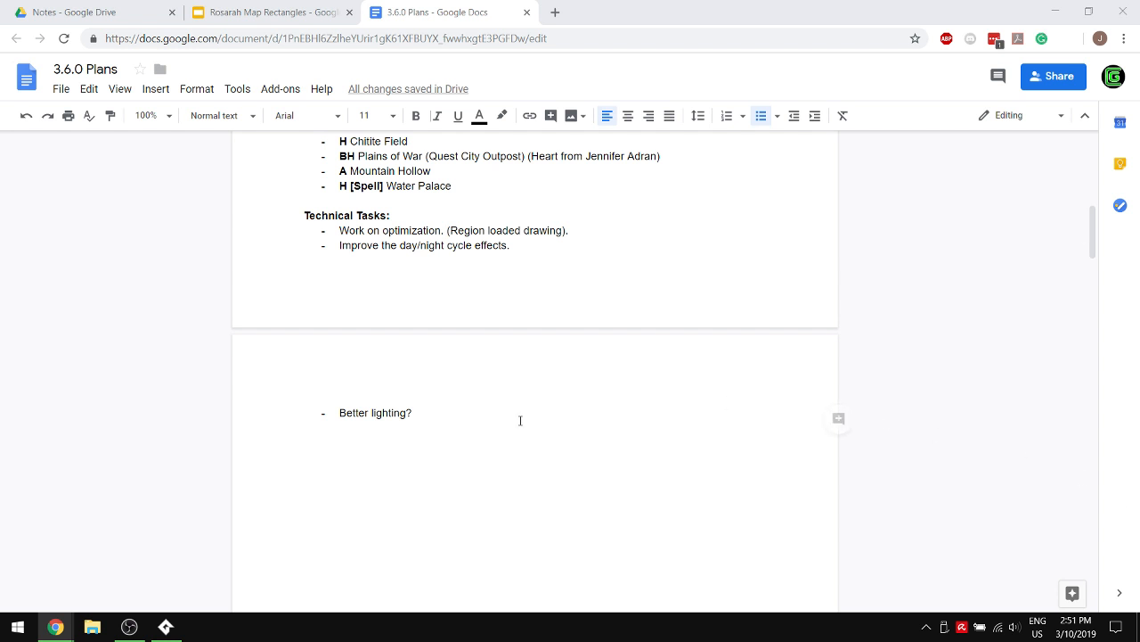
click(464, 403)
click(382, 411)
click(600, 381)
click(421, 245)
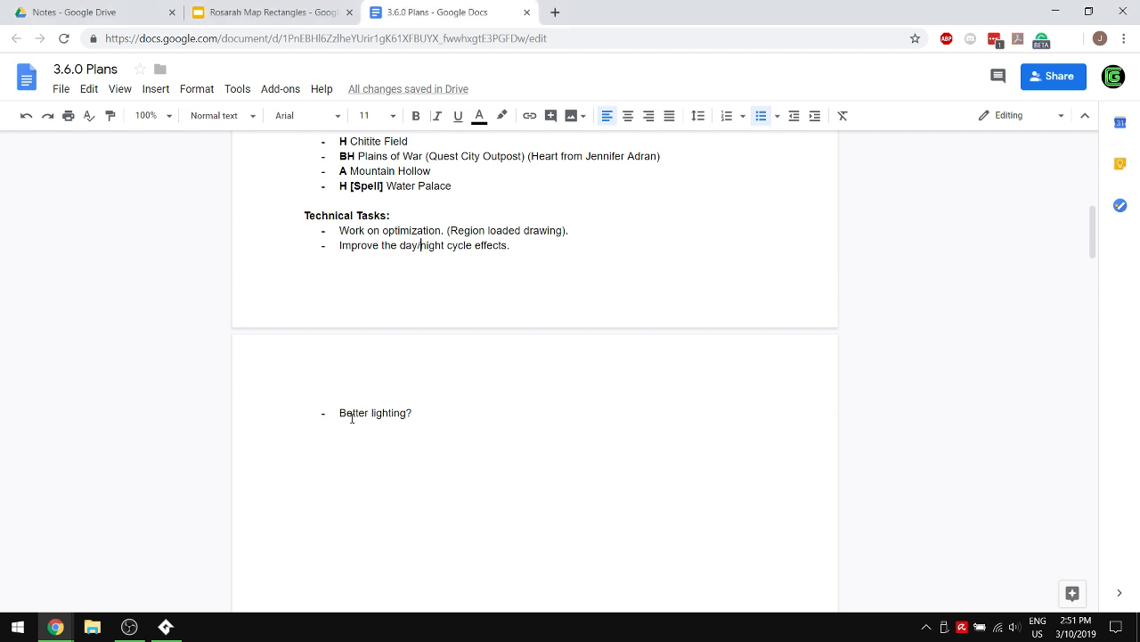
- Insert the bullet "Maybe some weather effects like rain?" above "Better lighting?" in the Technical Tasks list
scroll(466, 186, up, 1)
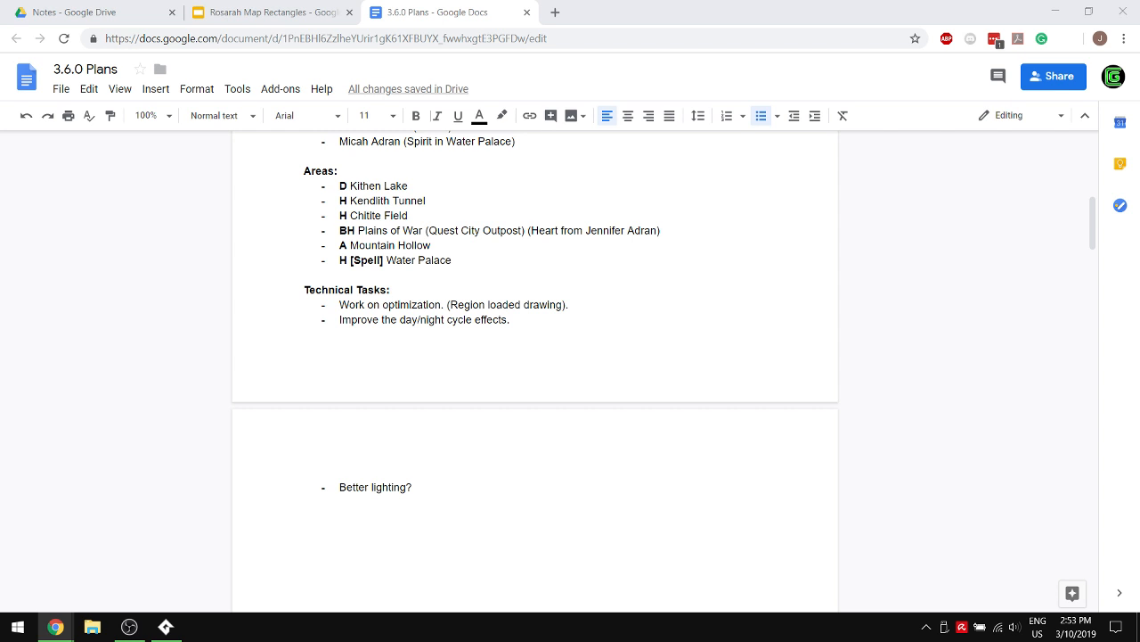
click(546, 307)
key(Return)
key(Up)
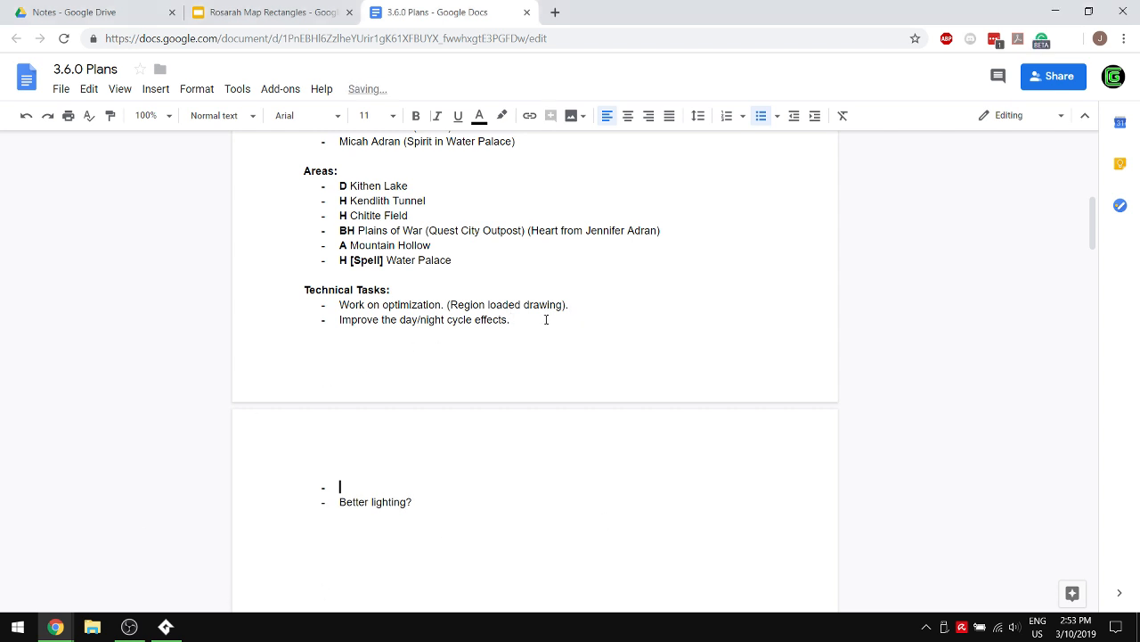
text(Maybe some weather ee)
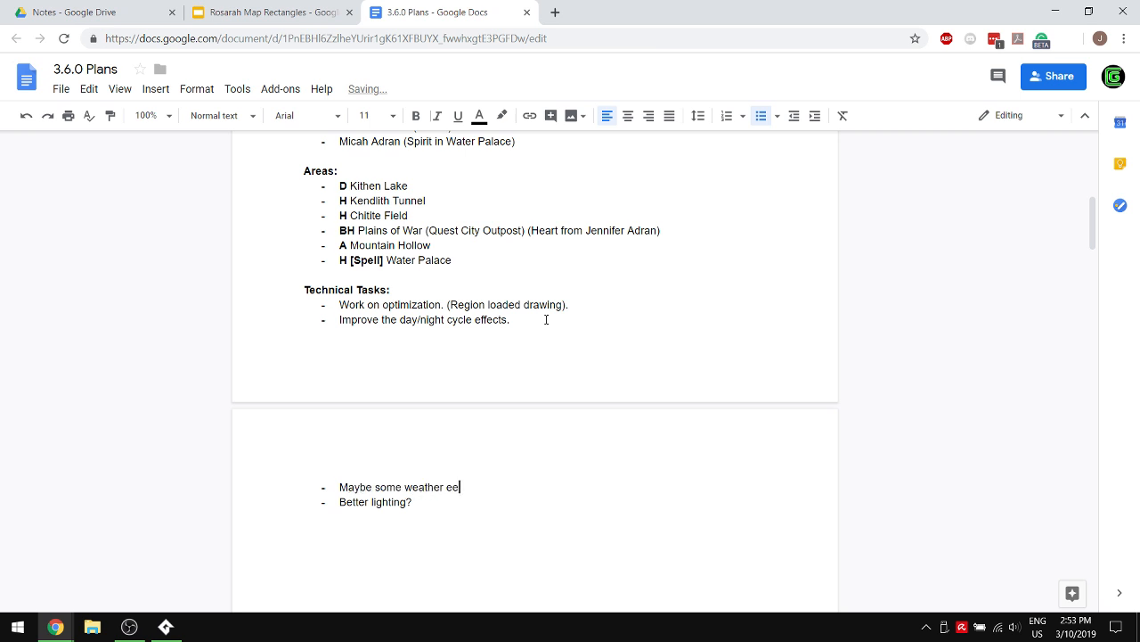
key(BackSpace)
text(ffects like rain?)
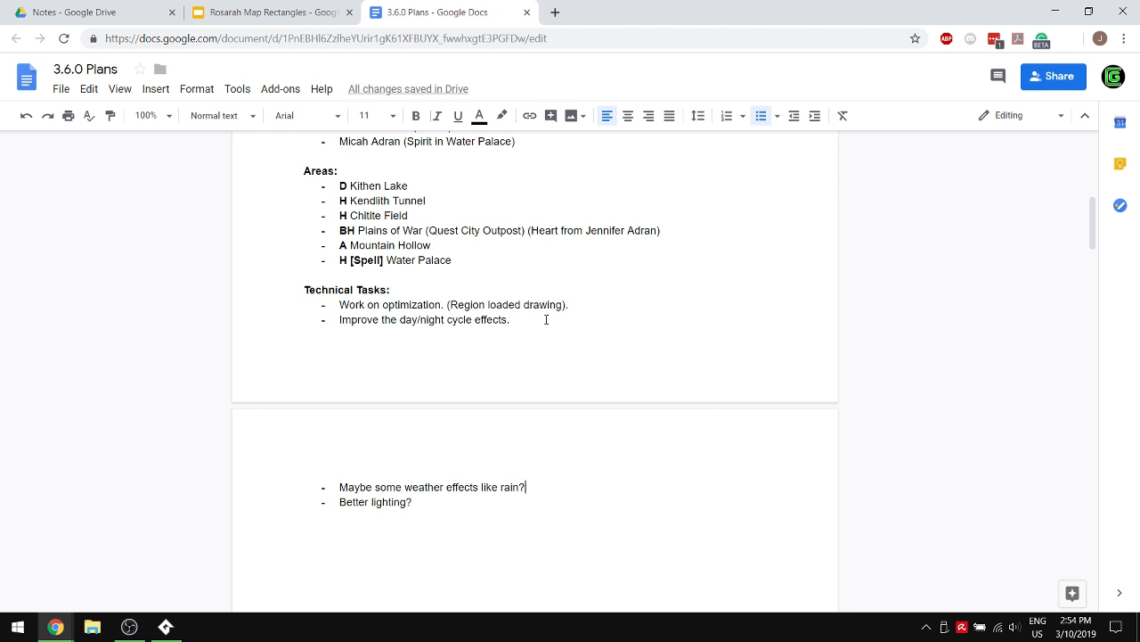
- Add the bullet "Work on bird AI." below the weather effects bullet
key(Return)
text(Work on )
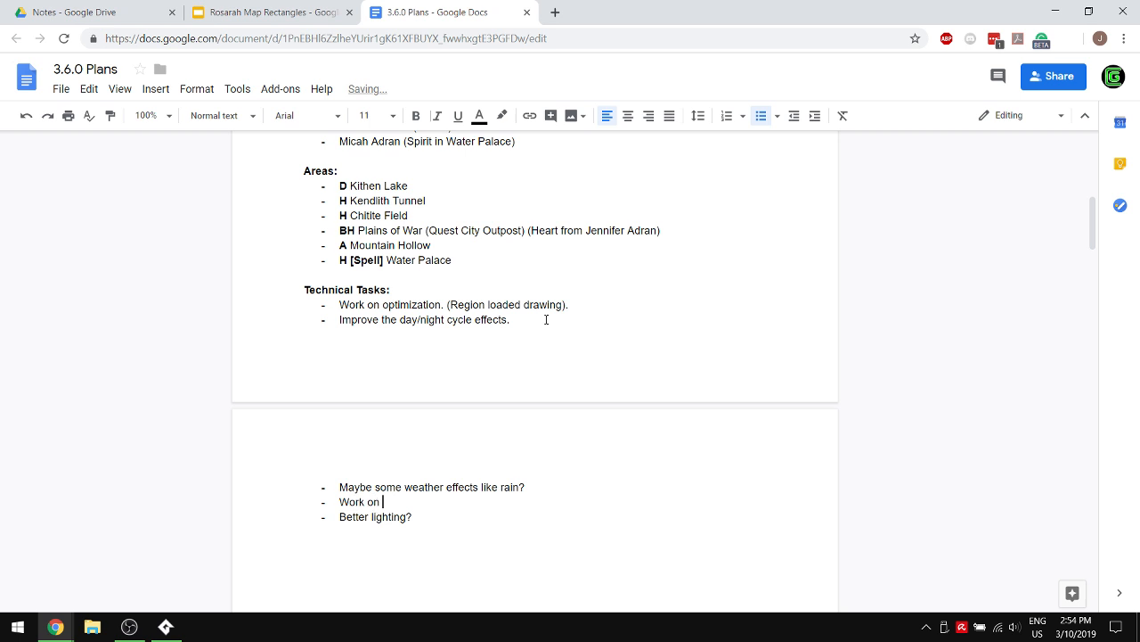
text(bird A)
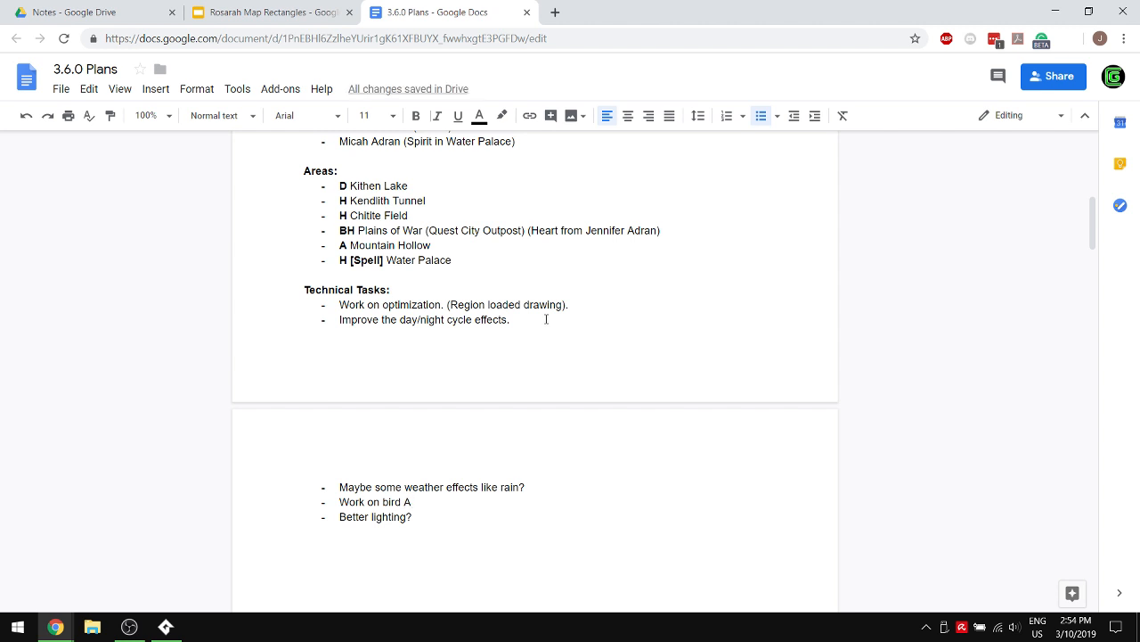
text(I.)
- Add the bullet "Add more life to the forest and the swamp. Maybe some plant animations?" below the bird AI bullet
key(Return)
text(Add more life to )
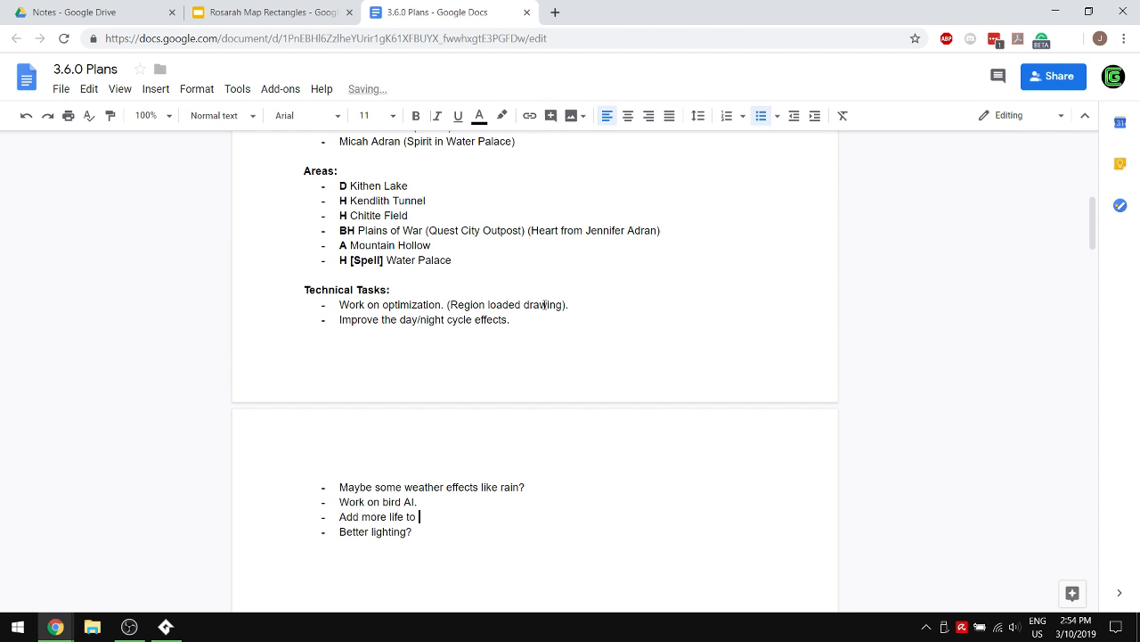
text(the forest and the swamp. )
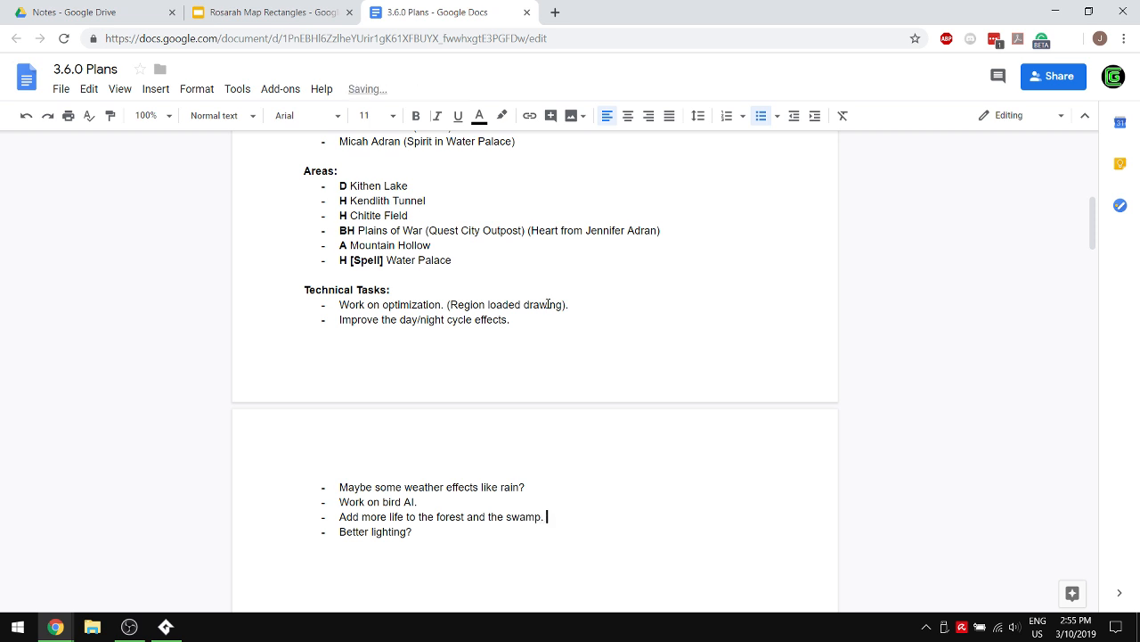
text(Maybe some plant animations?)
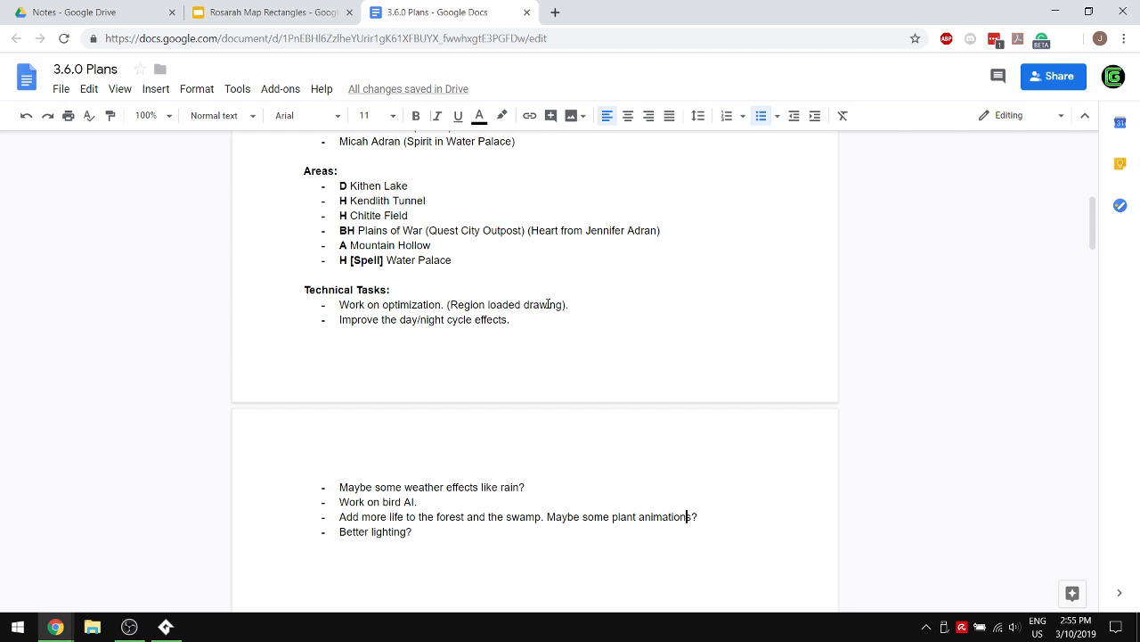
- Insert "/tree" after "plant" in the forest and swamp bullet so it reads "plant/tree animations?"
key(Left)
key(Left)
key(Left)
key(Left)
key(Left)
key(Left)
key(Left)
key(Left)
key(Left)
key(Left)
text(/tree)
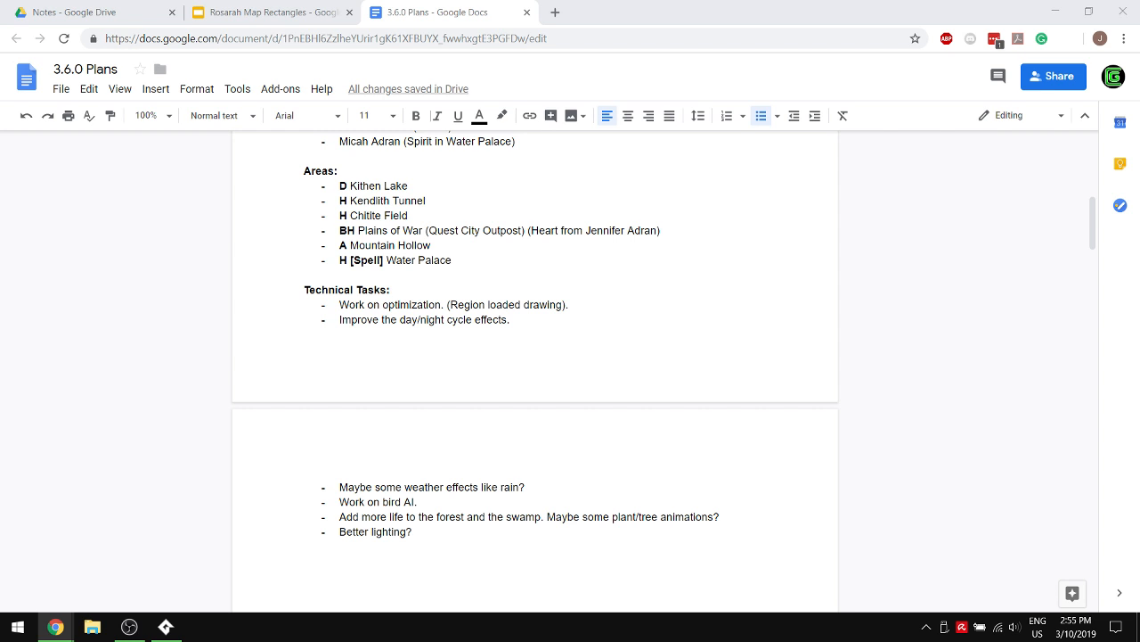
- Append "Add insects? Or other ambient particle effects?" and an opening parenthesis to the forest and swamp bullet
click(430, 532)
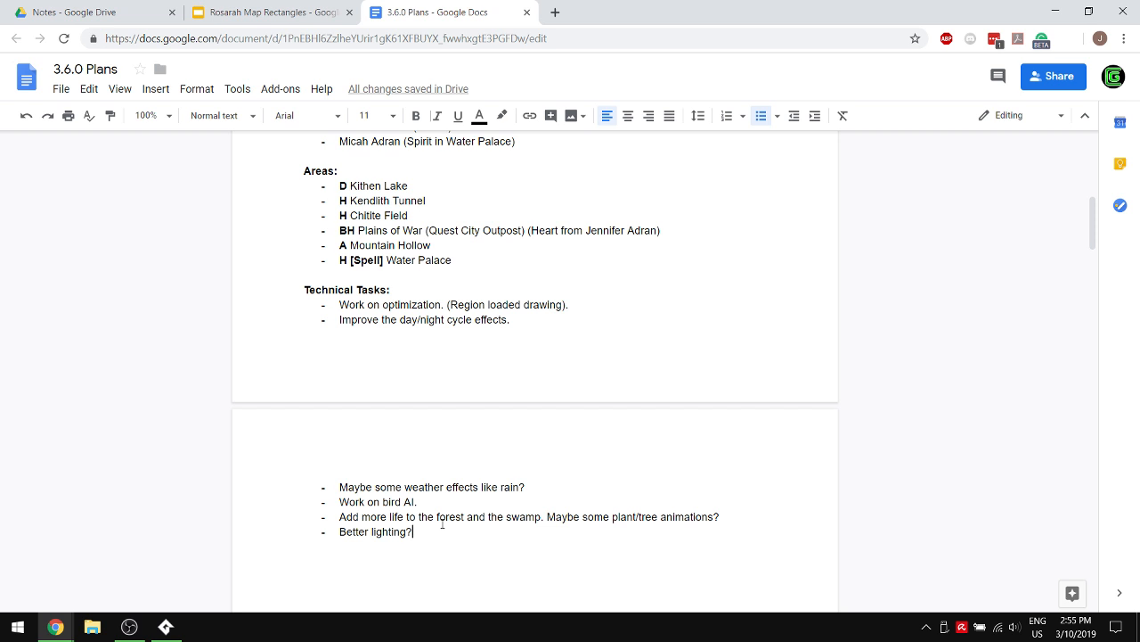
click(739, 519)
text(Add insect)
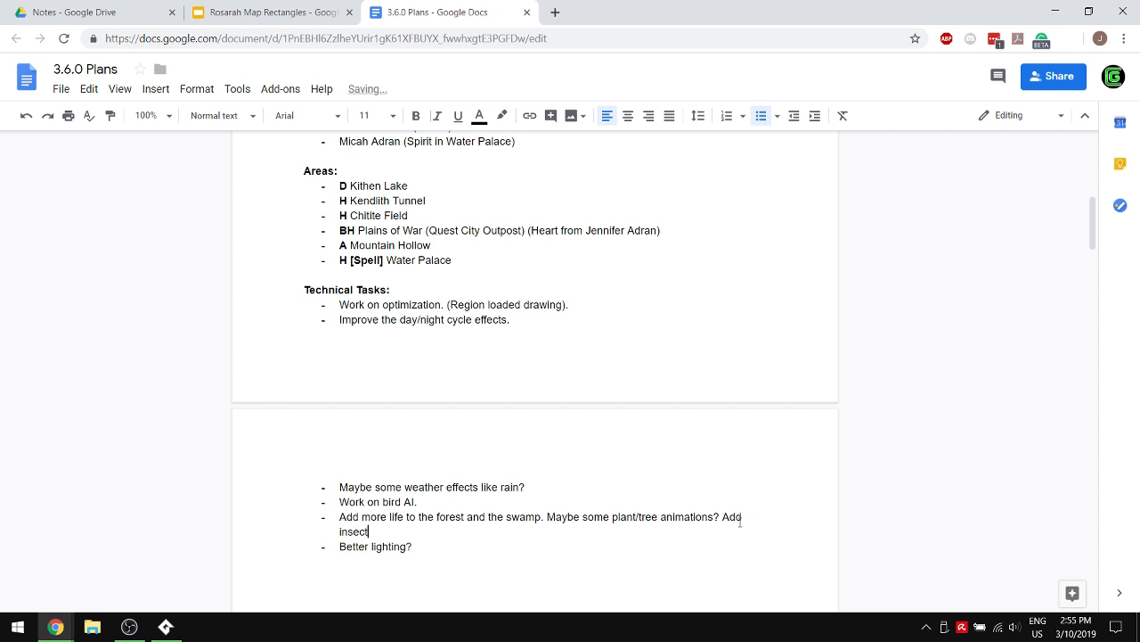
text(s? Or other ambient particle effe)
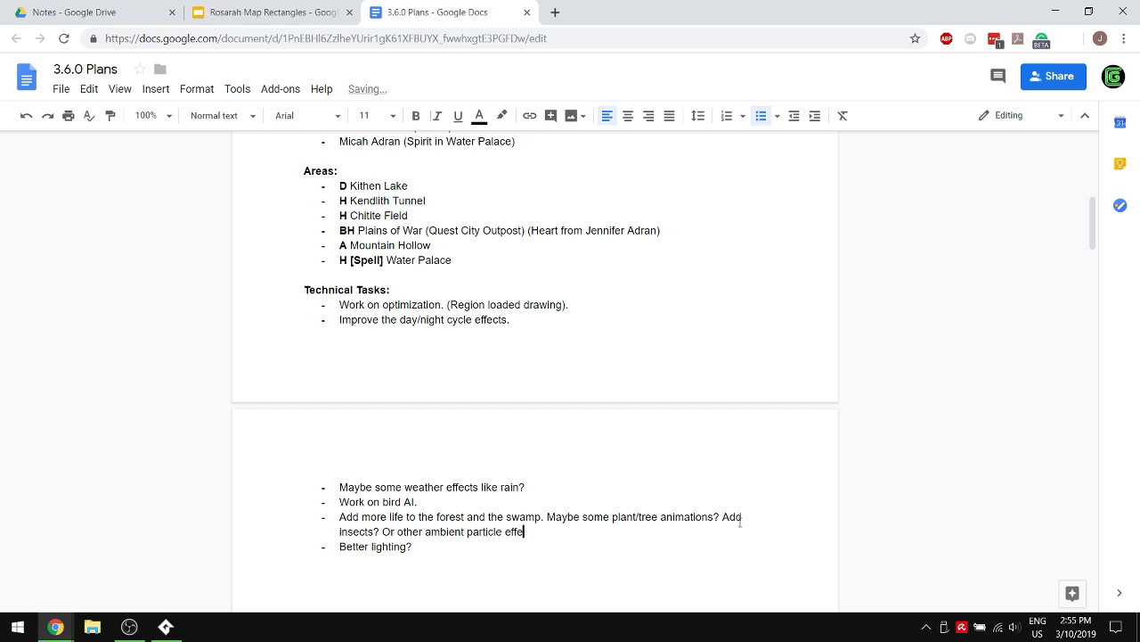
text(cts? (Dragon flies? )
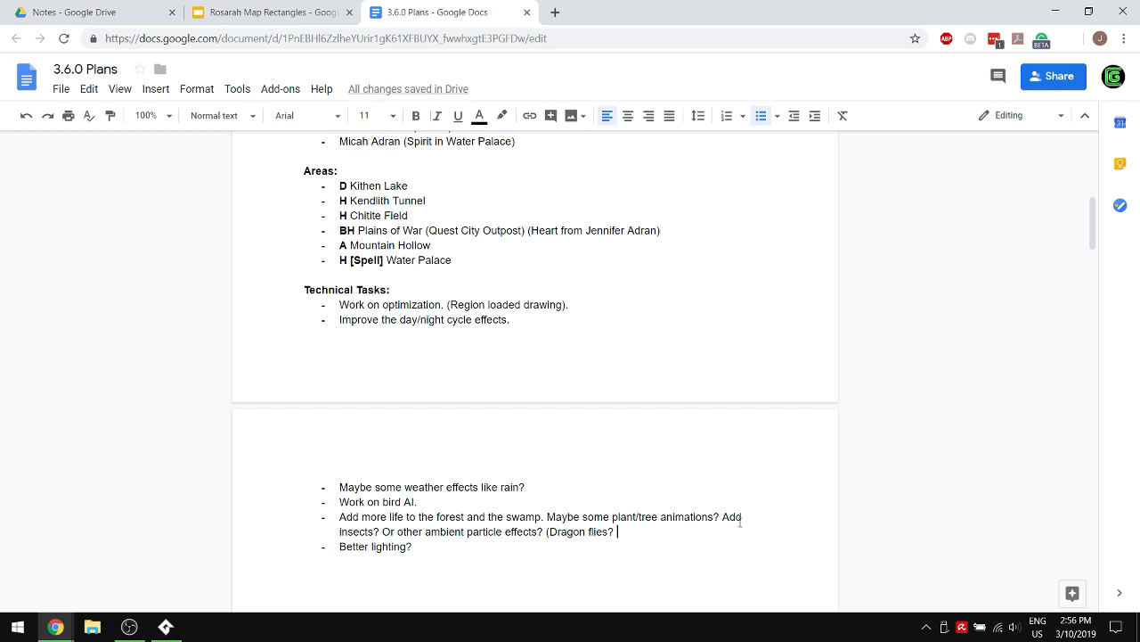
text(Fi)
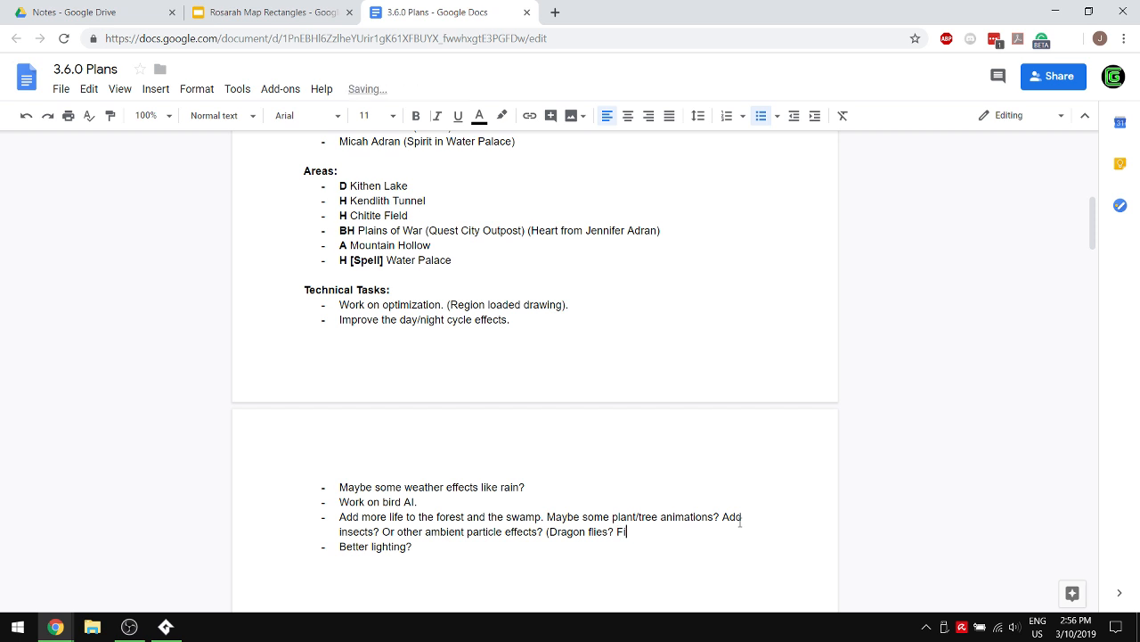
text(reflies at night especially)
- Complete the parenthetical after the ambient particle effects with "Dragon flies? Fireflies at night especially at night?)"
key(BackSpace)
key(BackSpace)
key(BackSpace)
key(BackSpace)
key(BackSpace)
text(ially at night?))
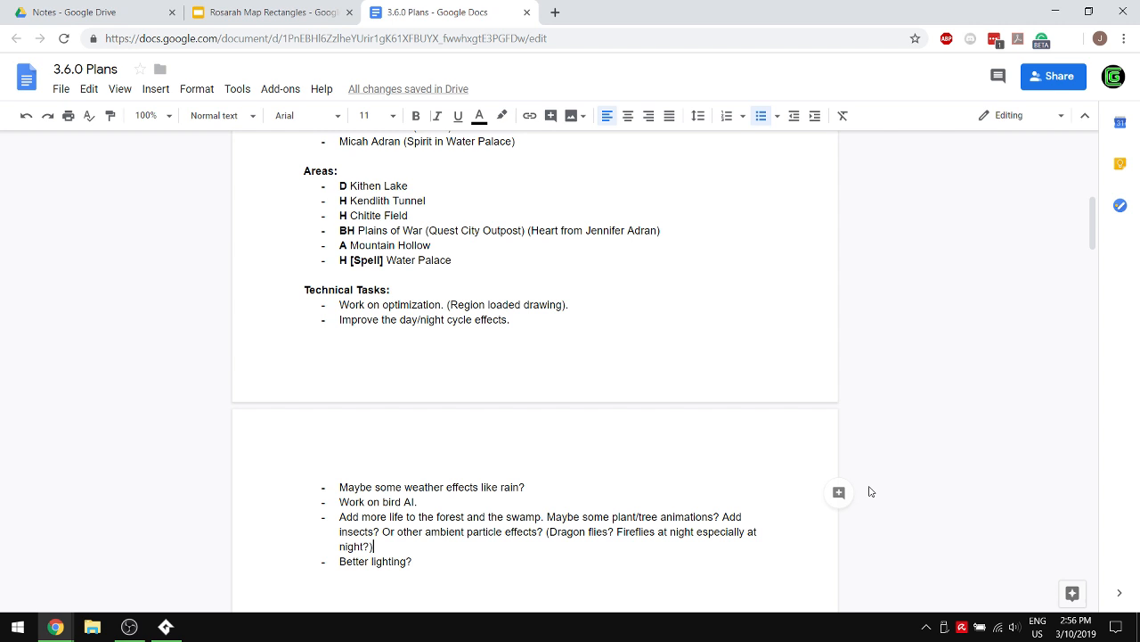
- Append "Fish in the rivers? (Animated water?)" to the forest and swamp bullet
text(Fish in th)
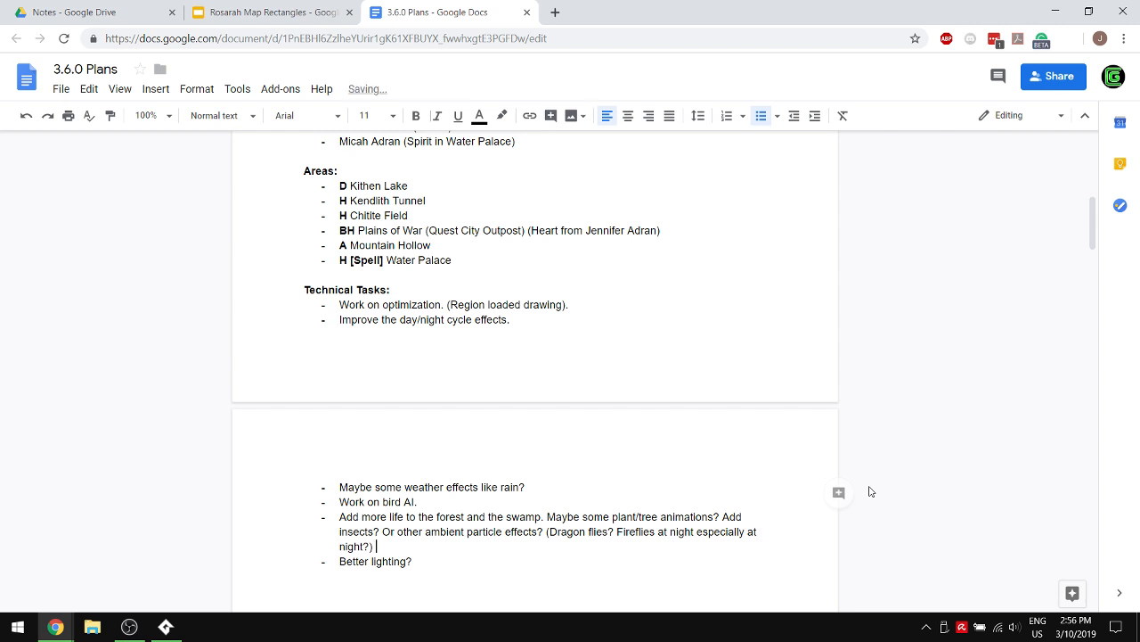
text(e rivers?)
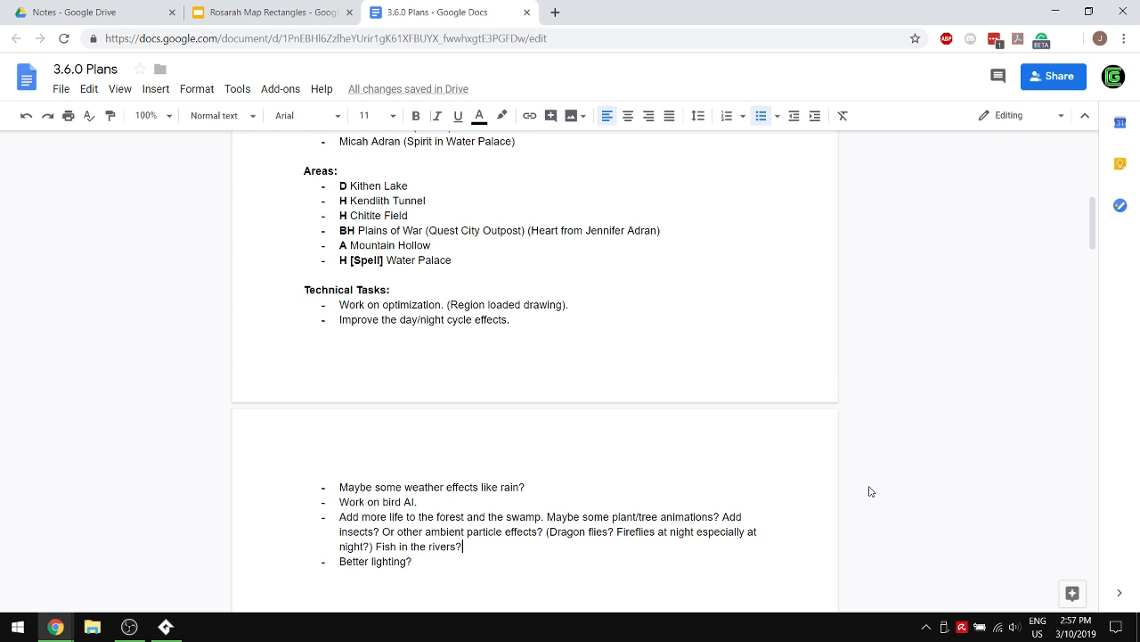
text((Anim)
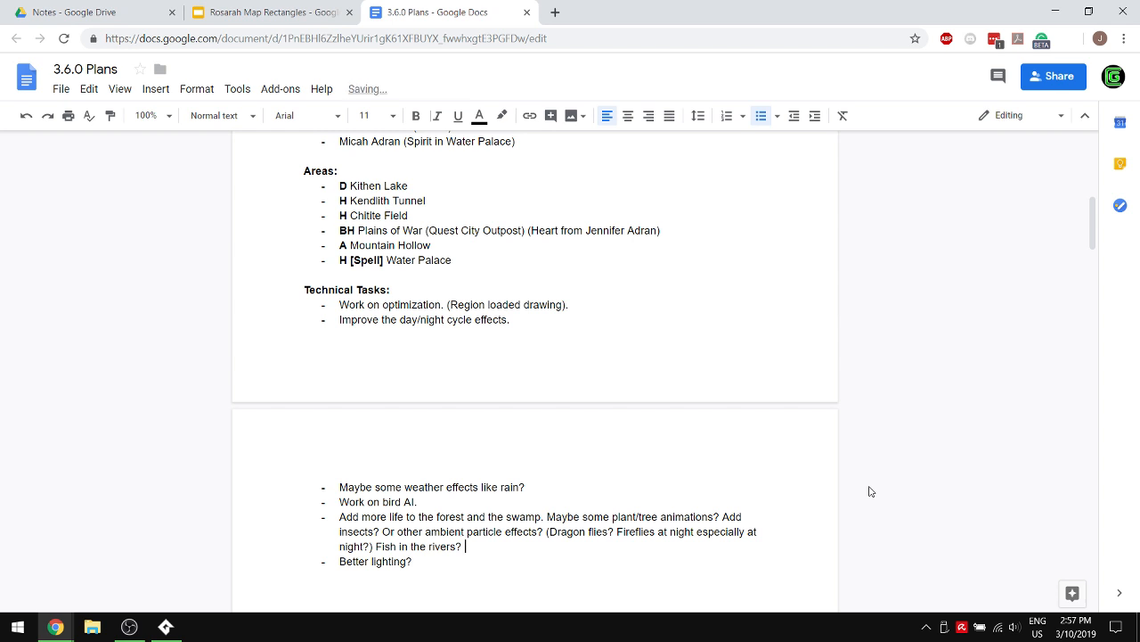
text(ated water))
key(BackSpace)
text(?))
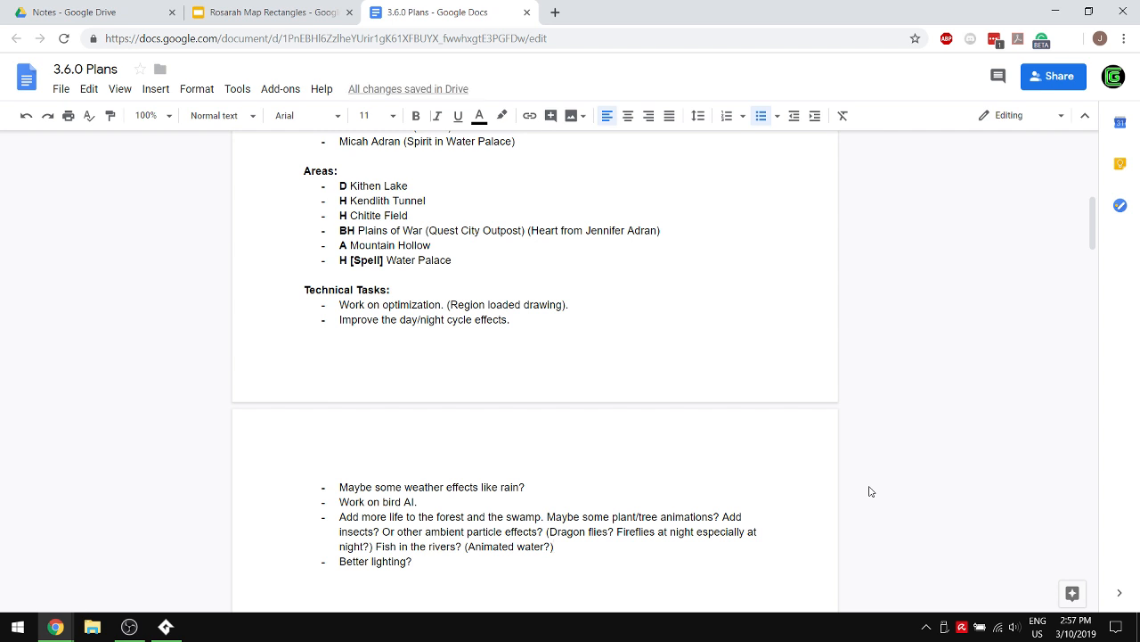
- Insert "Speaking of that, improve the water textures." inside the parentheses after "Animated water?"
key(Left)
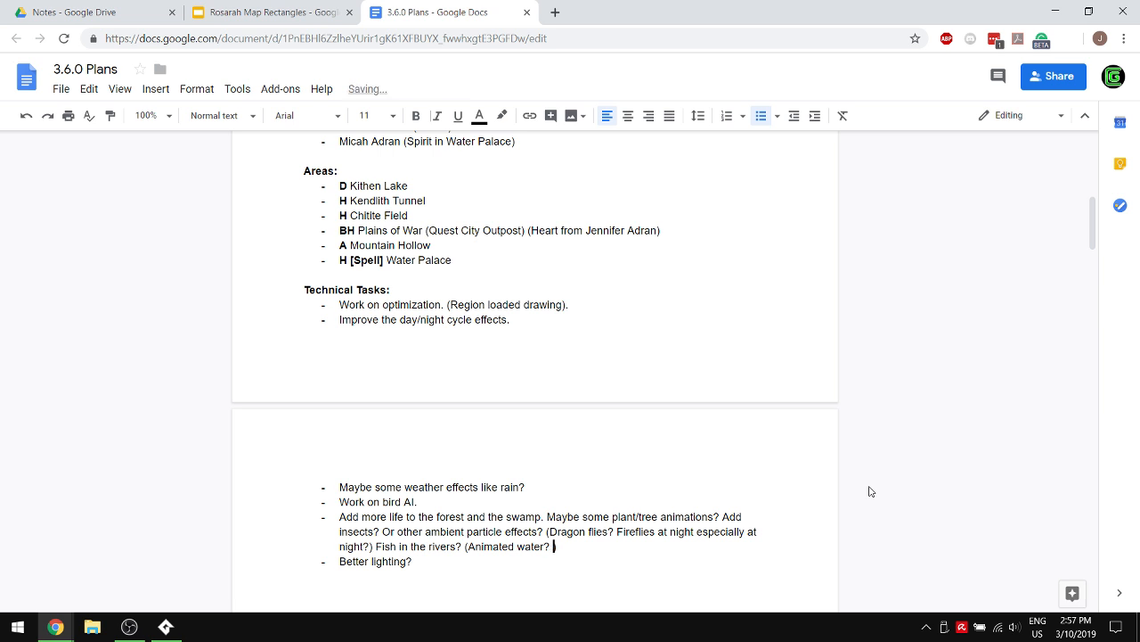
text(Speaking of that, improve )
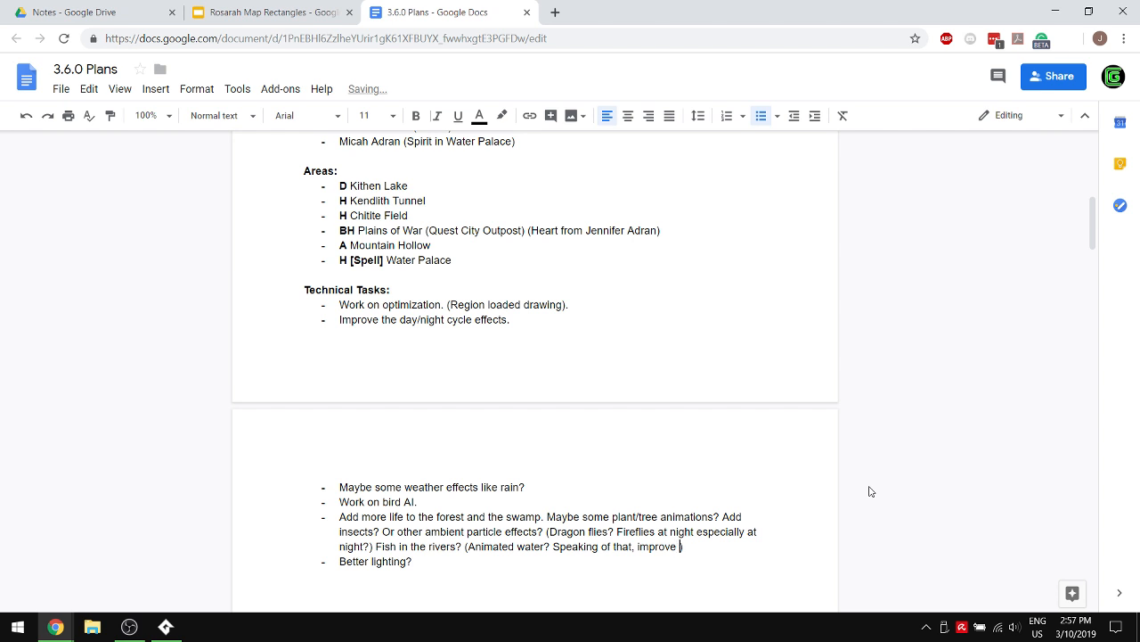
text(the water textures.)
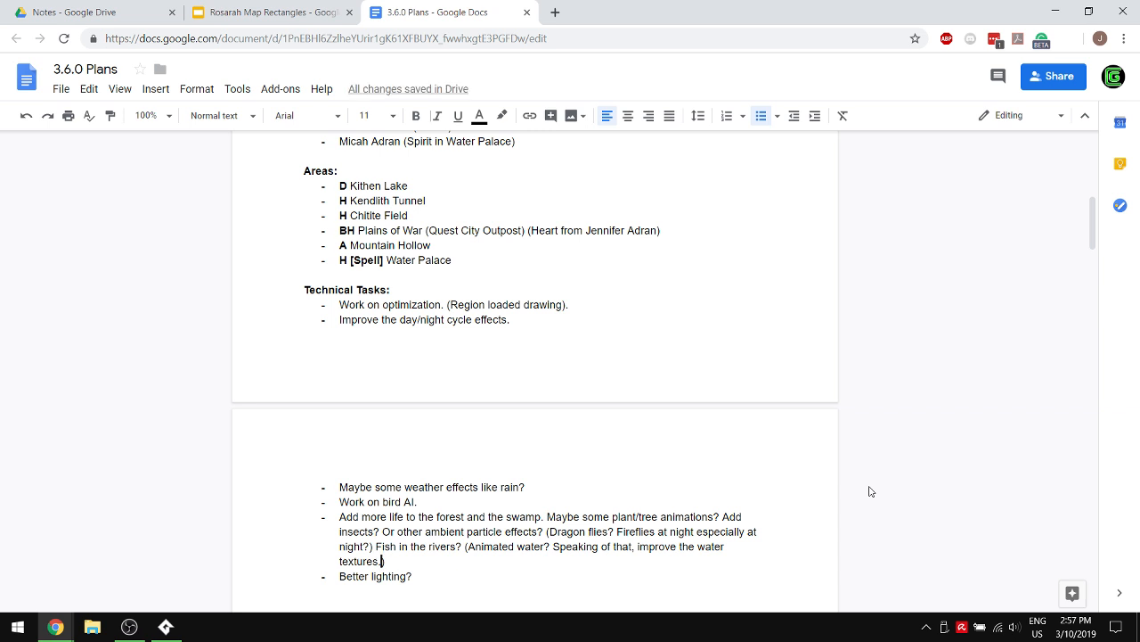
- Append "Add more sound effects. Add more particle effects. (Graphics for spells)." to the end of the forest and swamp bullet
key(End)
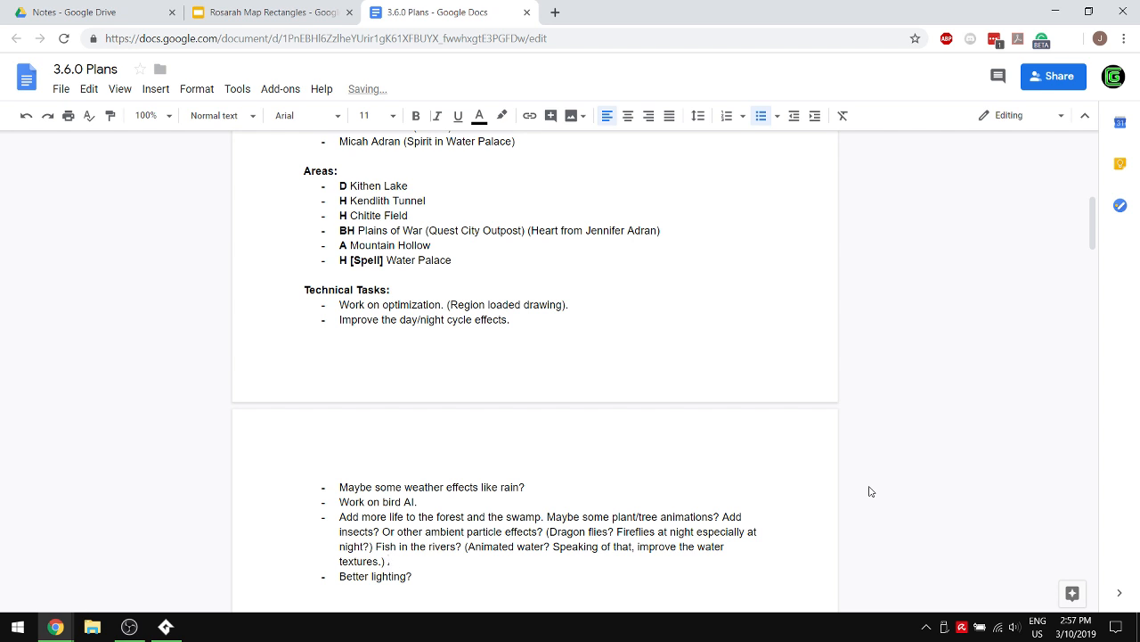
text(Add more sound effects.)
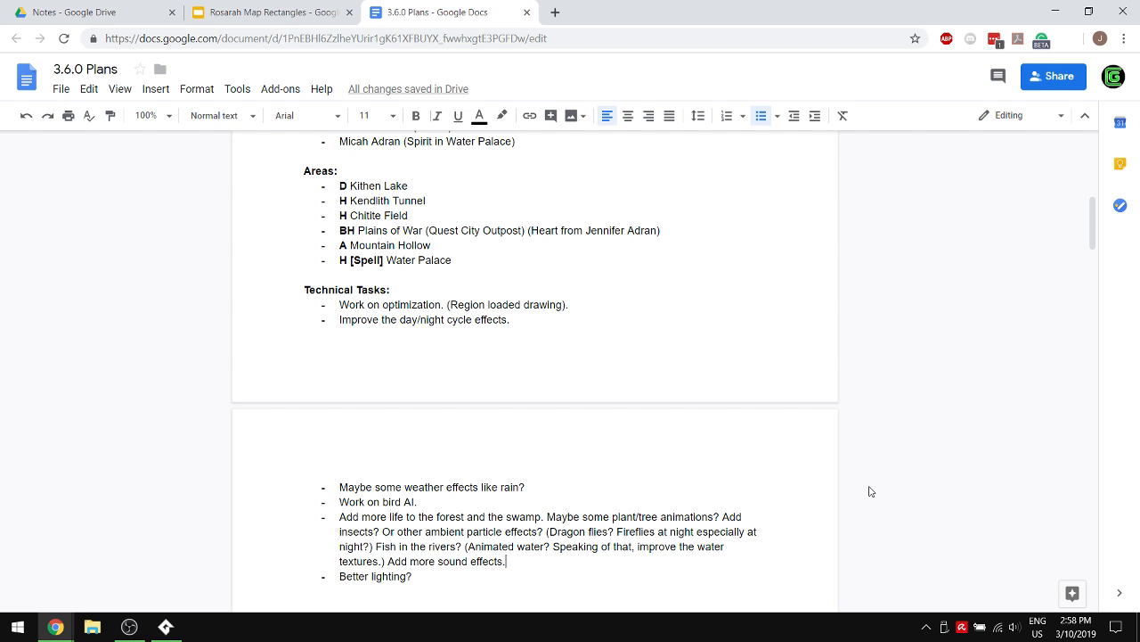
text(Add more part)
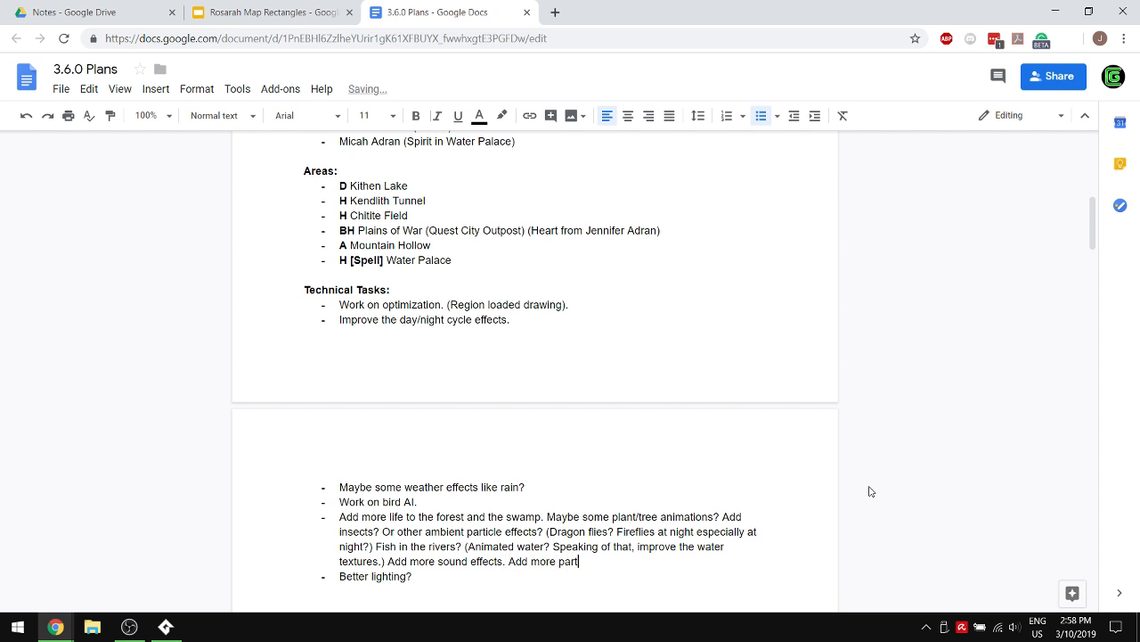
text(icle effects.)
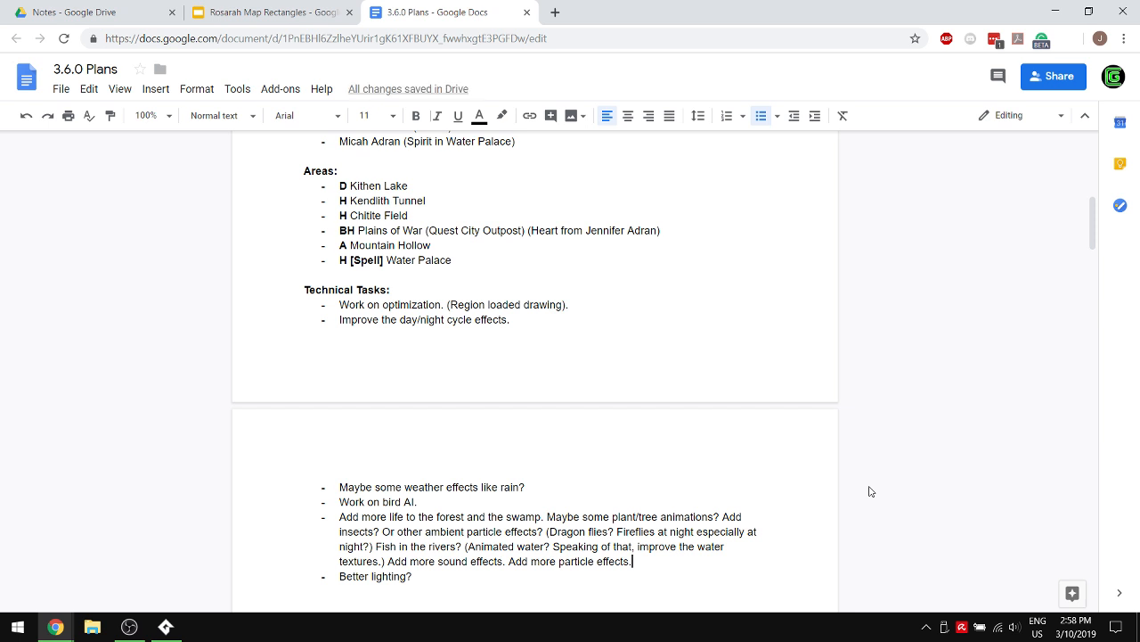
text((Grap)
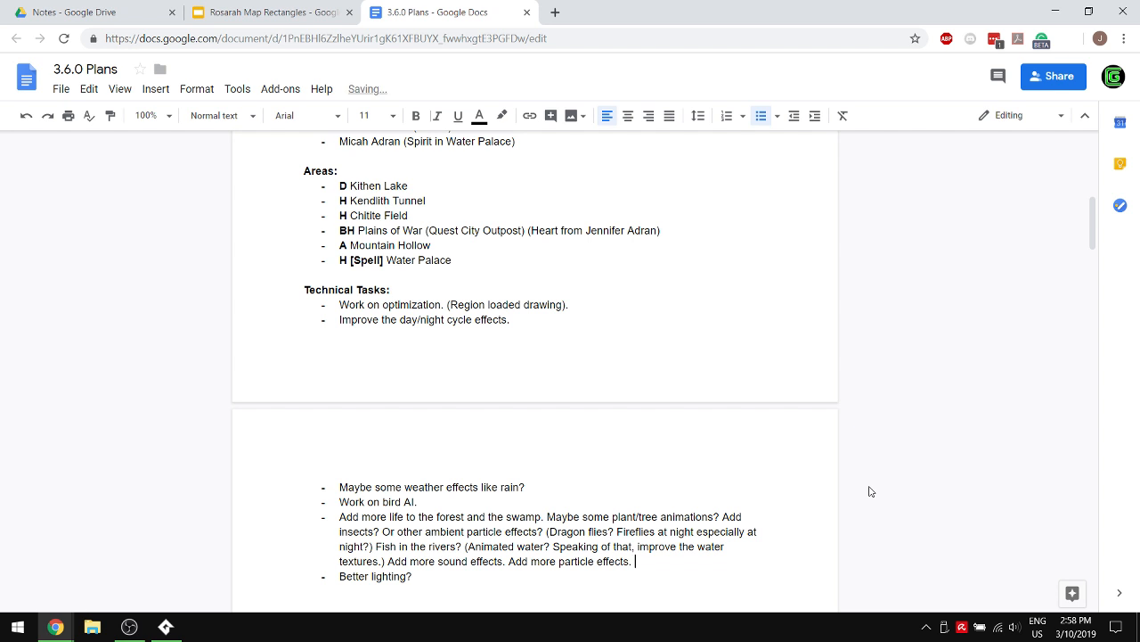
text(hics for spells).)
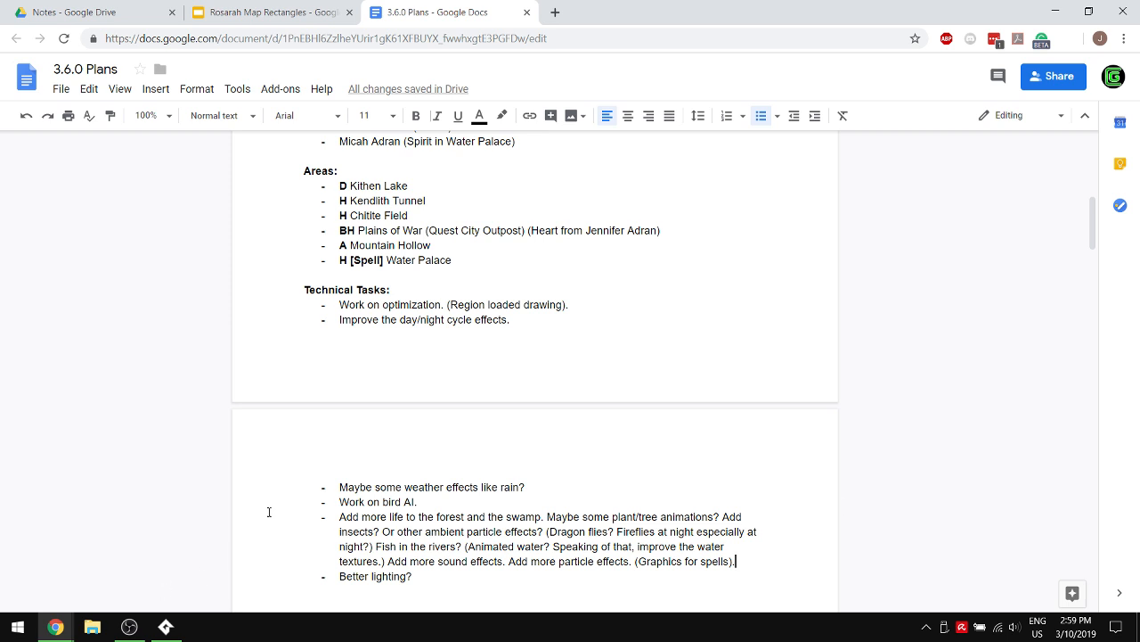
scroll(583, 357, up, 6)
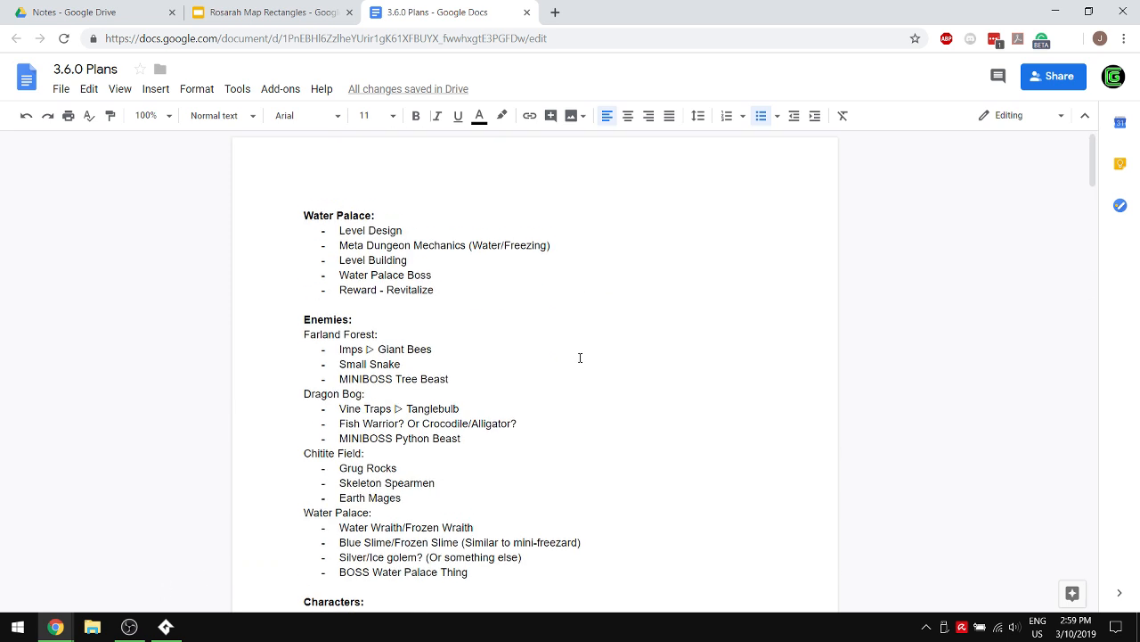
scroll(580, 357, down, 3)
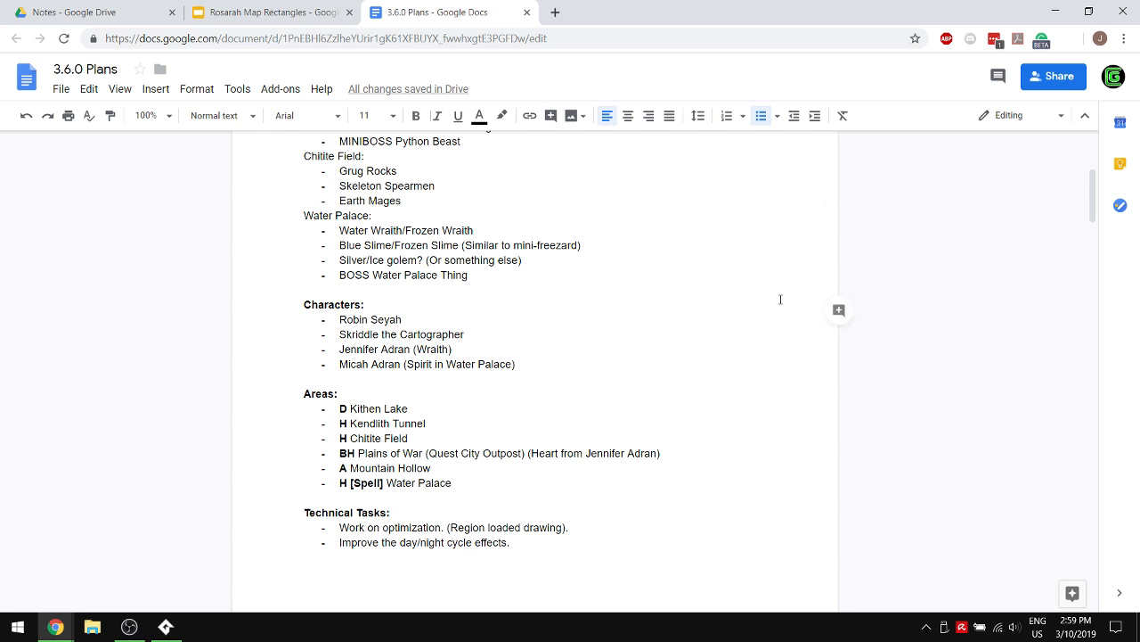
scroll(781, 301, down, 2)
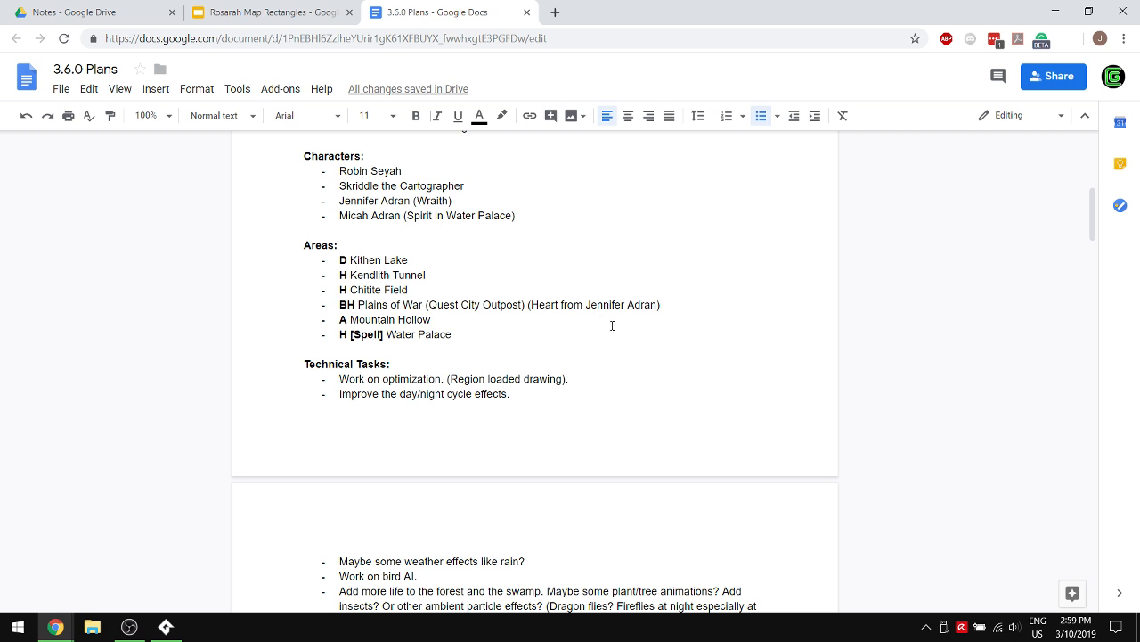
scroll(612, 325, up, 1)
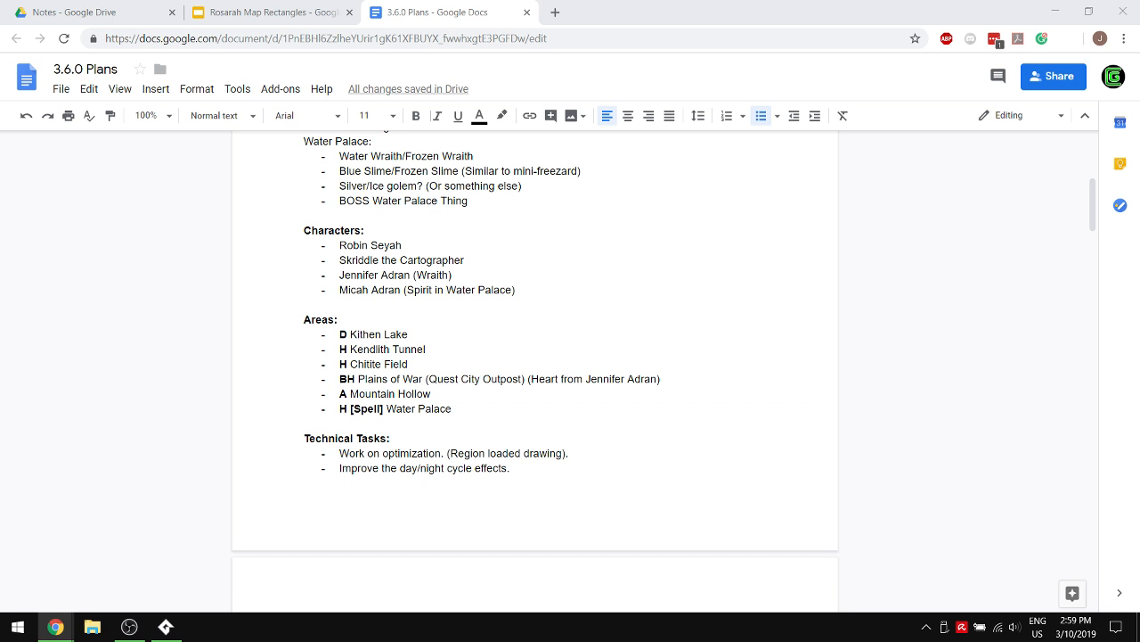
mouse_move(55, 626)
click(134, 629)
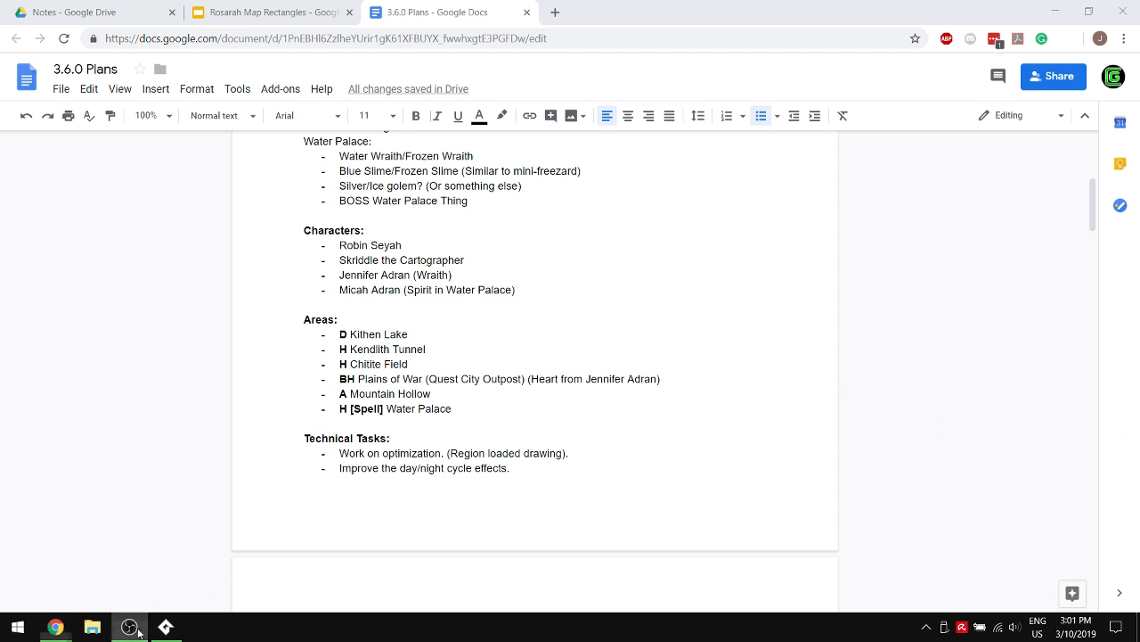